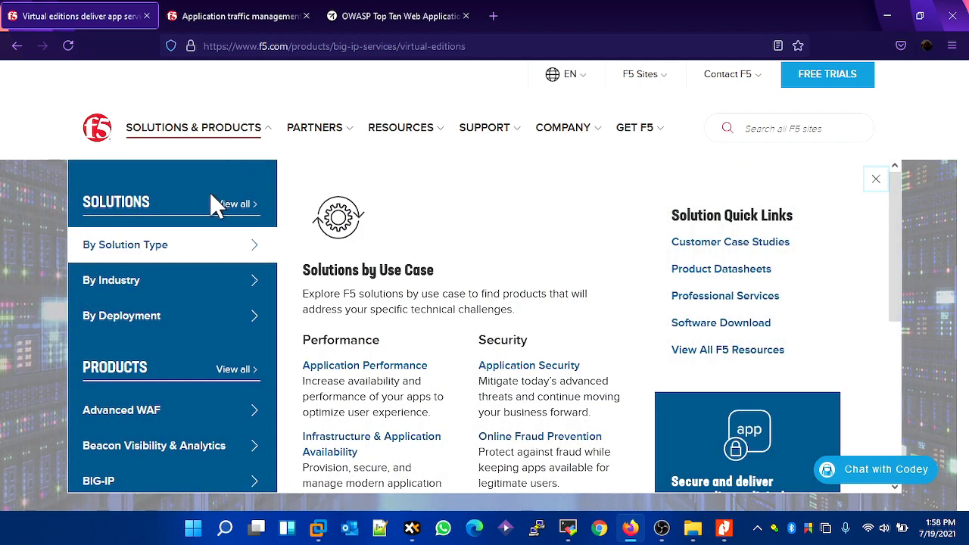
- Browse F5's solutions by deployment and open the Software Download quick link
left_click(191, 326)
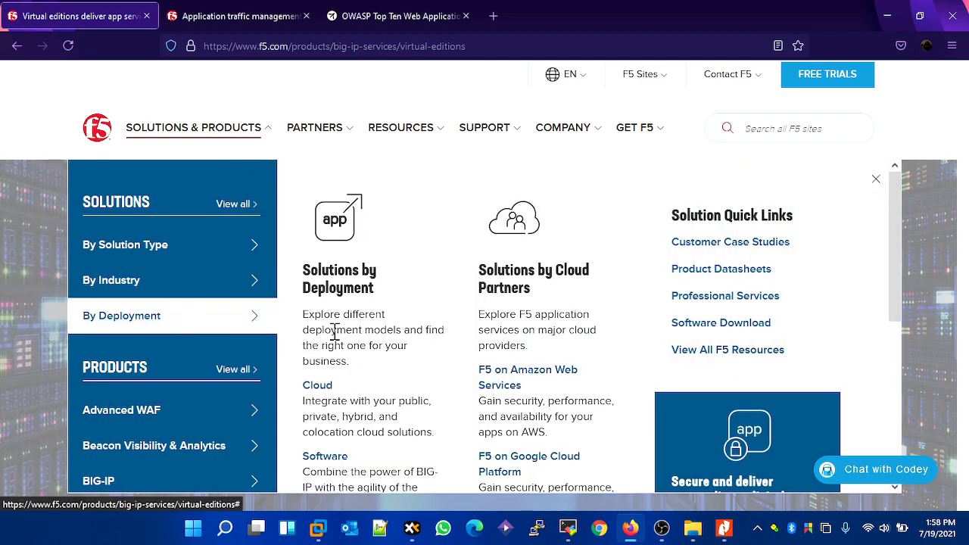
scroll(394, 364, "down", 2)
scroll(417, 297, "up", 2)
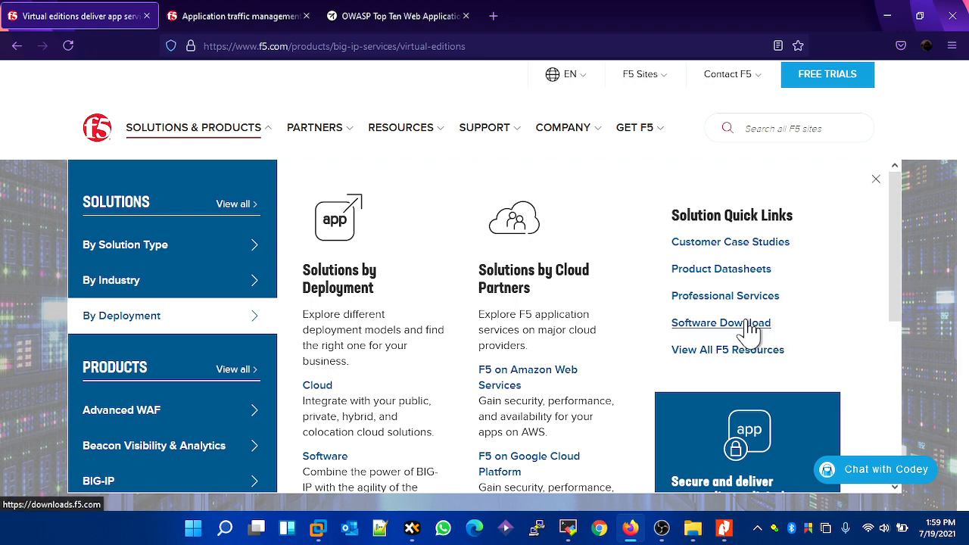
left_click(689, 323)
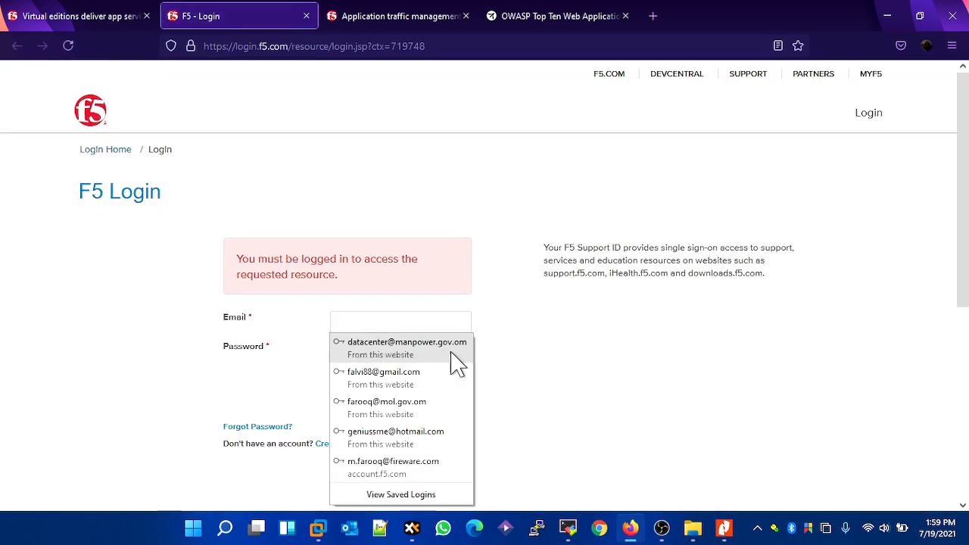
- Sign in to the F5 downloads site with the account e-mail and password
left_click(534, 394)
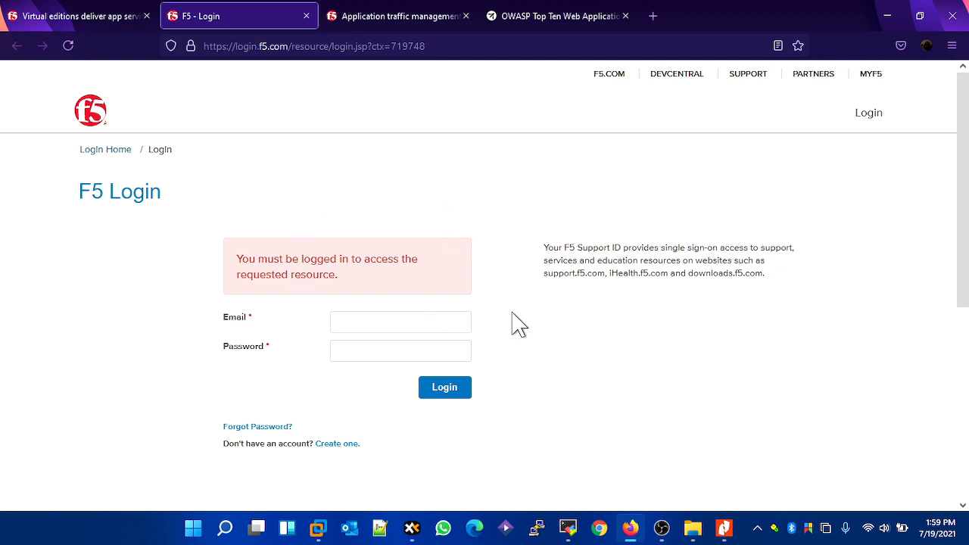
scroll(507, 323, "down", 2)
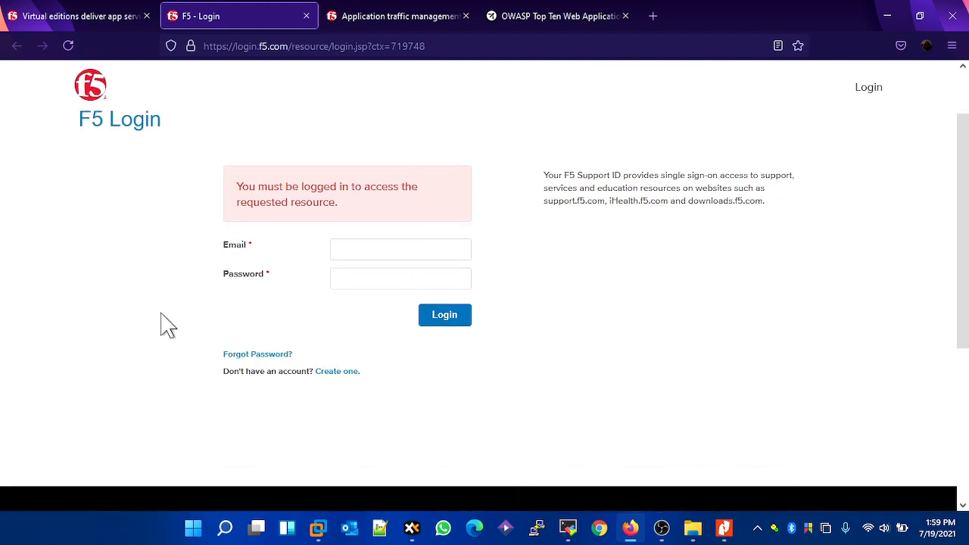
left_click(430, 250)
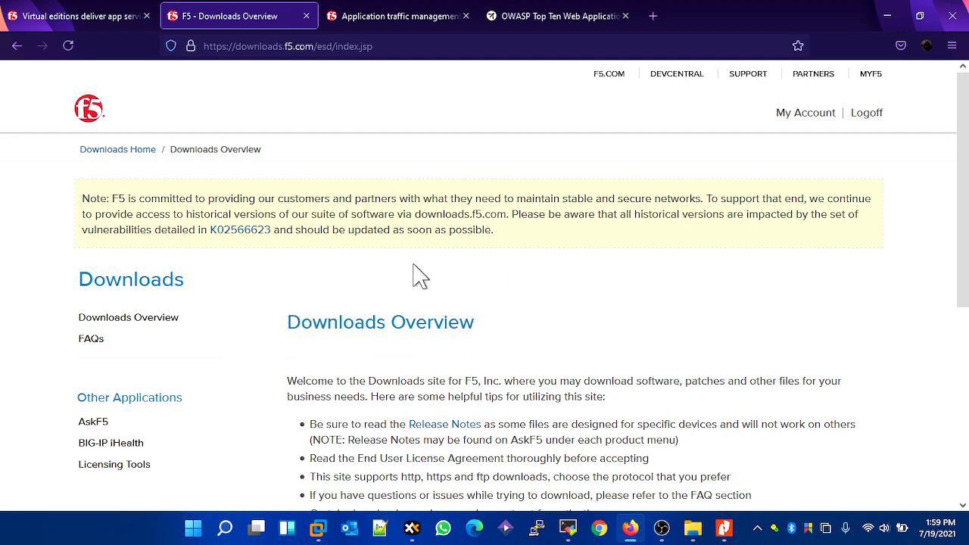
- Find the F5 product lines and choose BIG-IP v16.x / Virtual Edition with Traffic Management Operating System
scroll(417, 277, "down", 3)
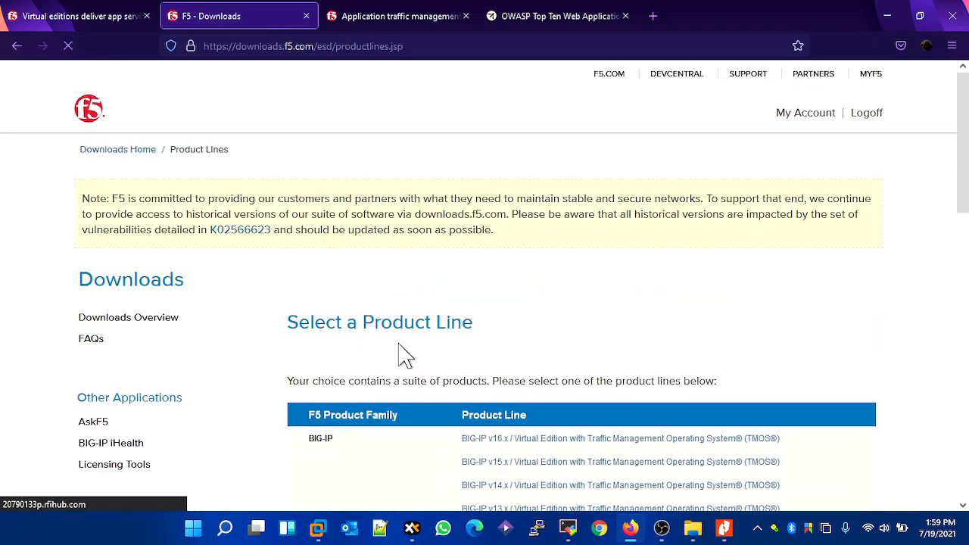
scroll(504, 275, "down", 4)
scroll(511, 277, "down", 2)
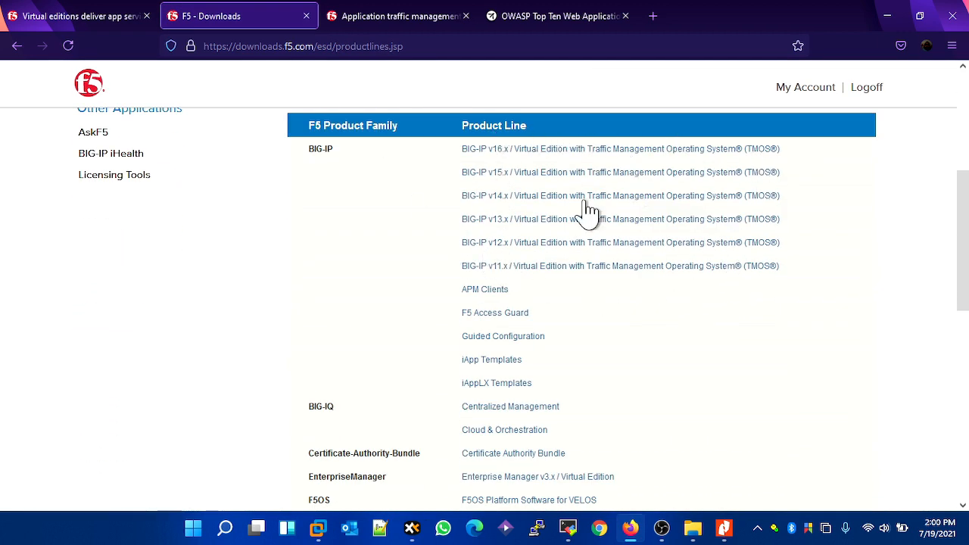
left_click(499, 150)
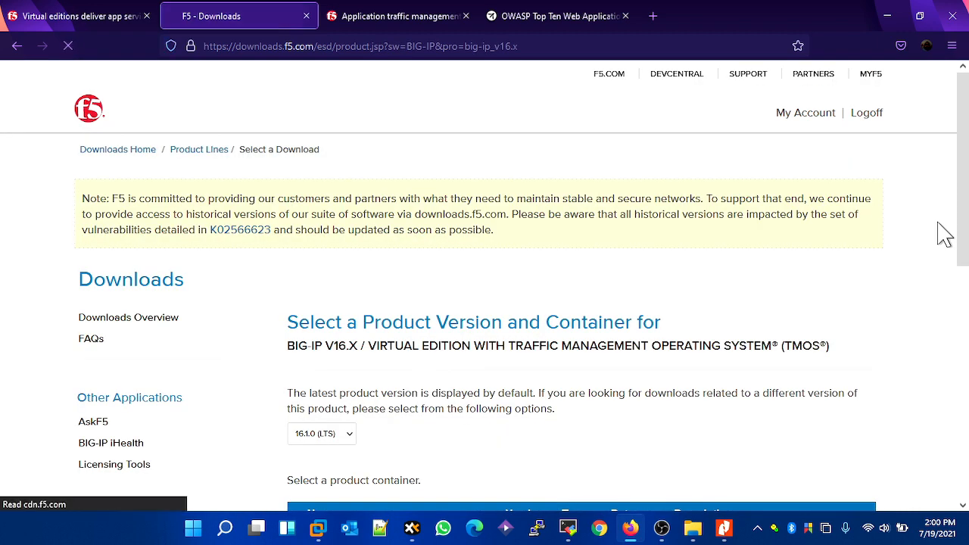
- Choose the 16.1.0_Virtual-Edition container and accept its end user license agreement
scroll(945, 235, "down", 5)
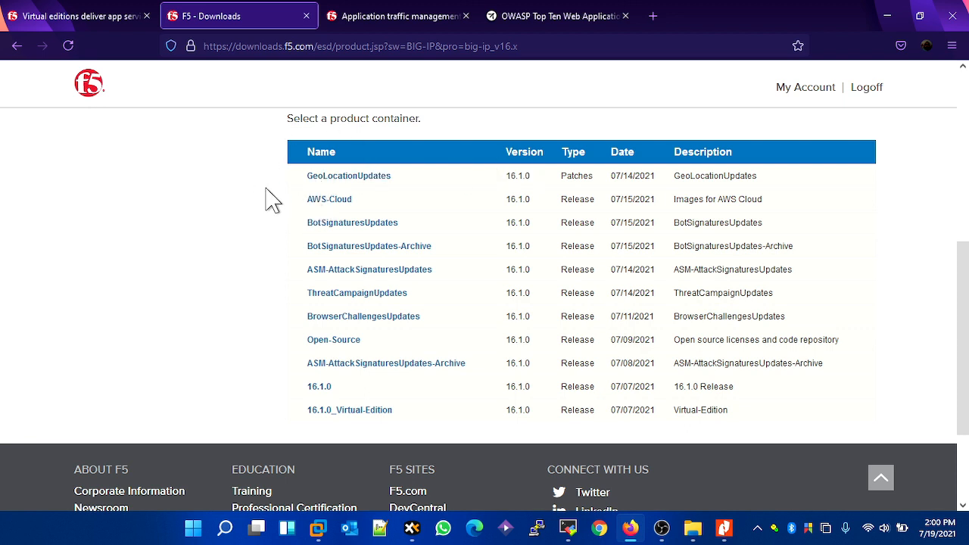
left_click(376, 415)
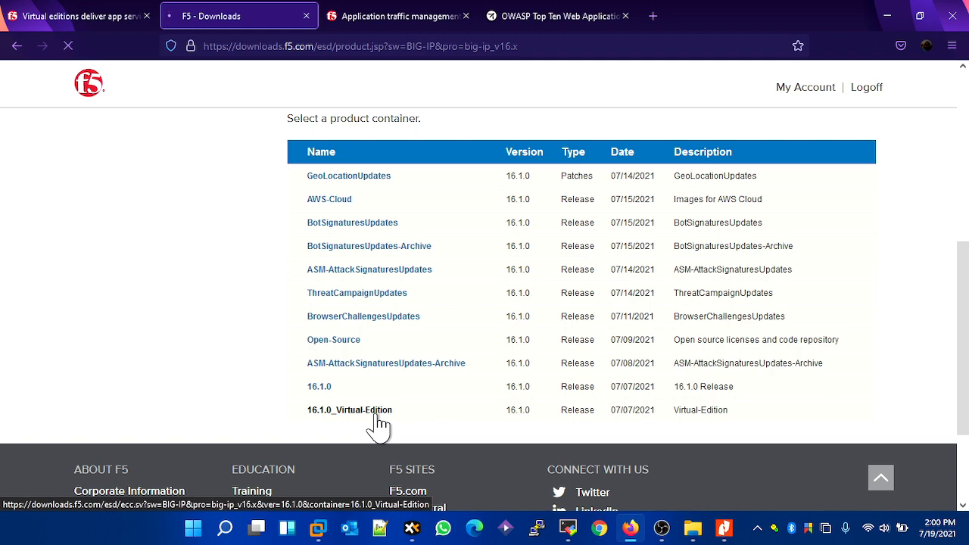
scroll(553, 274, "down", 4)
left_click(315, 305)
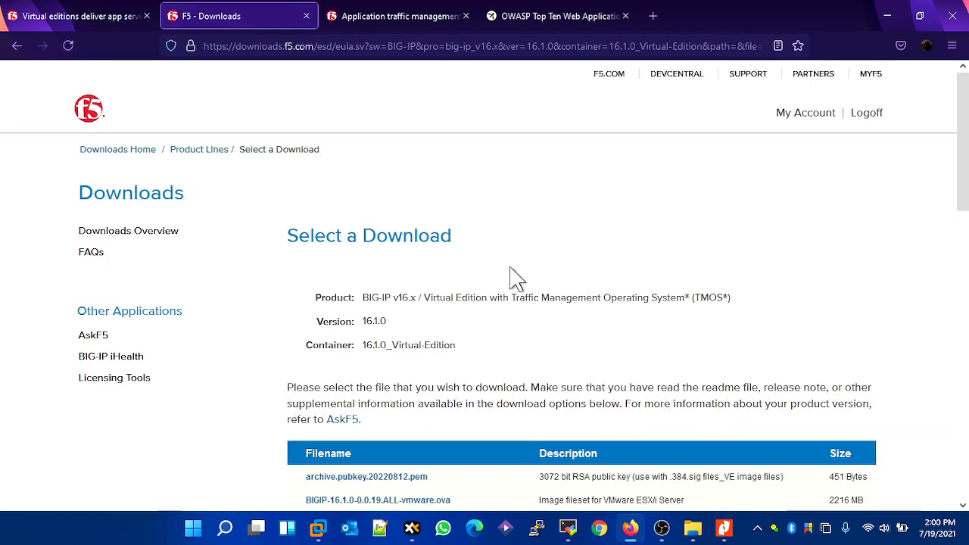
- Review the available image files and select BIGIP-16.1.0-0.0.19.ALL-vmware.ova for download
scroll(509, 273, "down", 2)
scroll(508, 269, "down", 1)
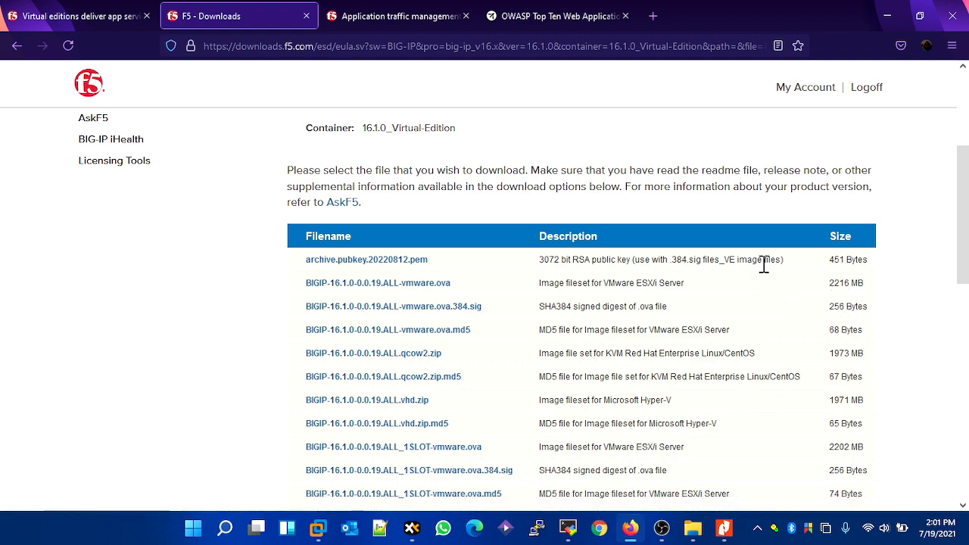
scroll(764, 264, "down", 2)
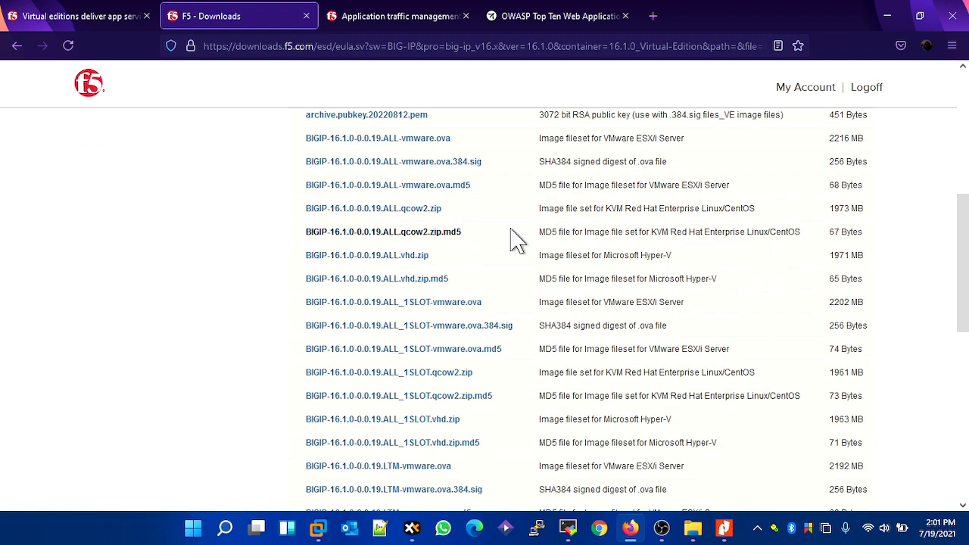
scroll(431, 244, "up", 1)
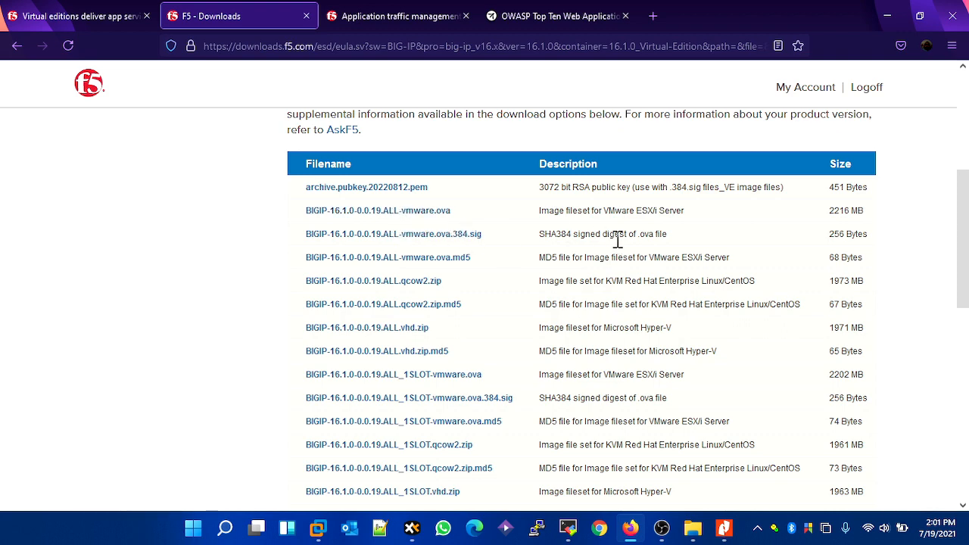
scroll(698, 257, "down", 1)
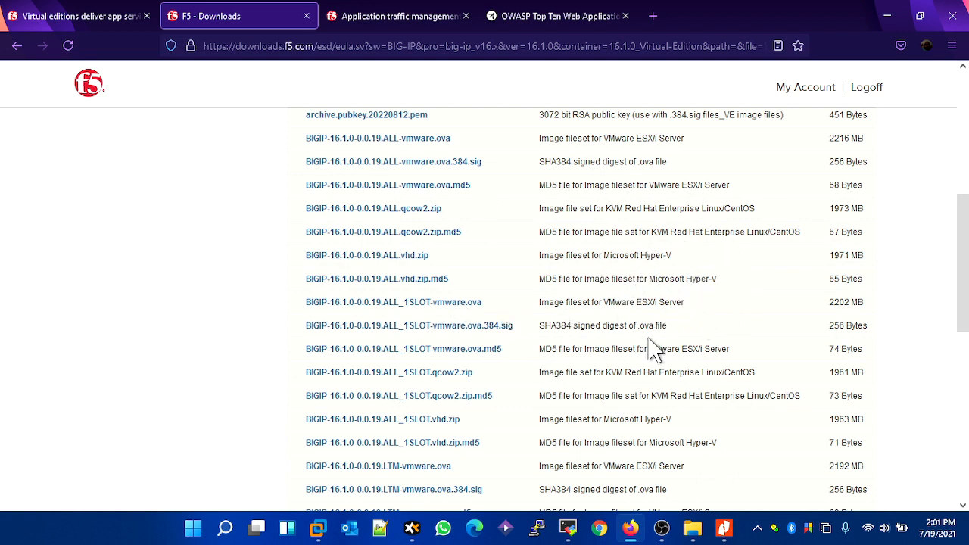
scroll(644, 369, "down", 4)
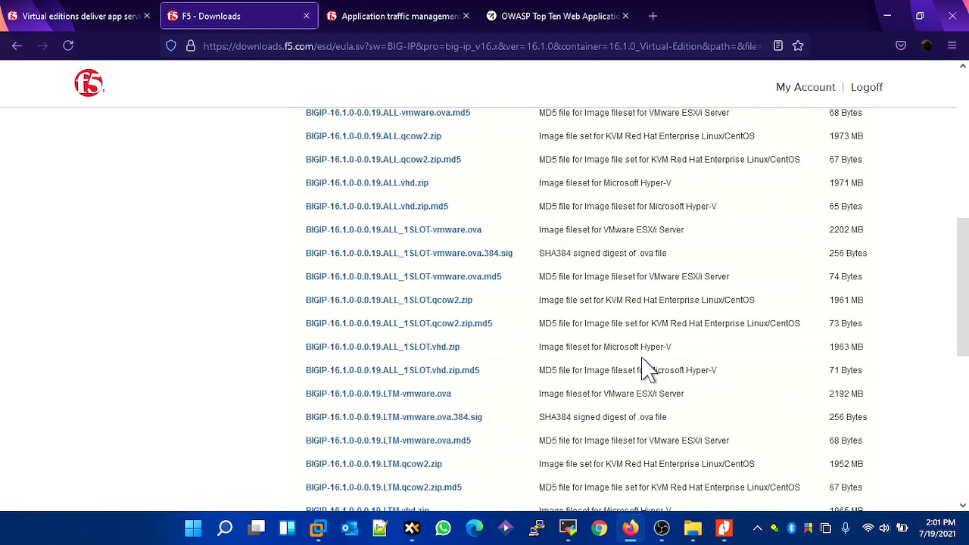
scroll(647, 369, "down", 2)
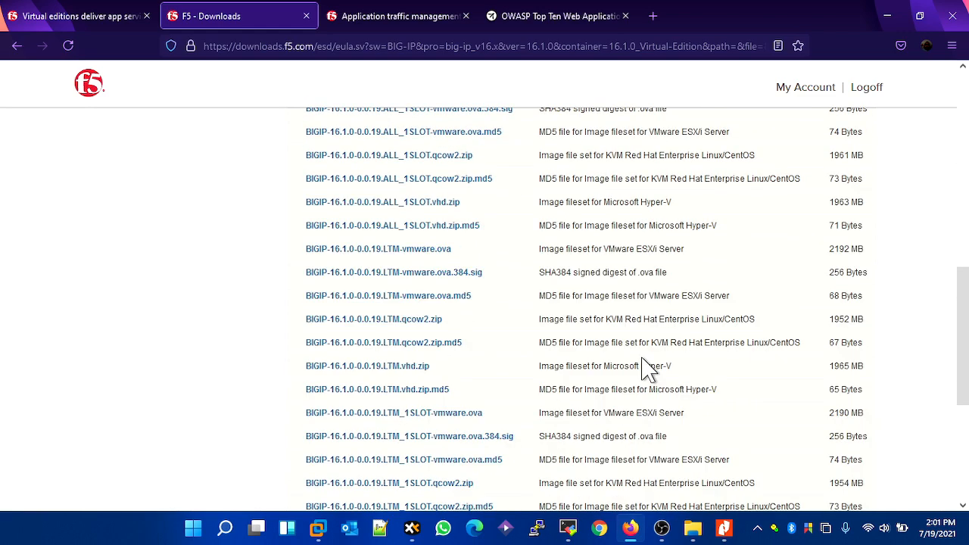
scroll(644, 369, "up", 9)
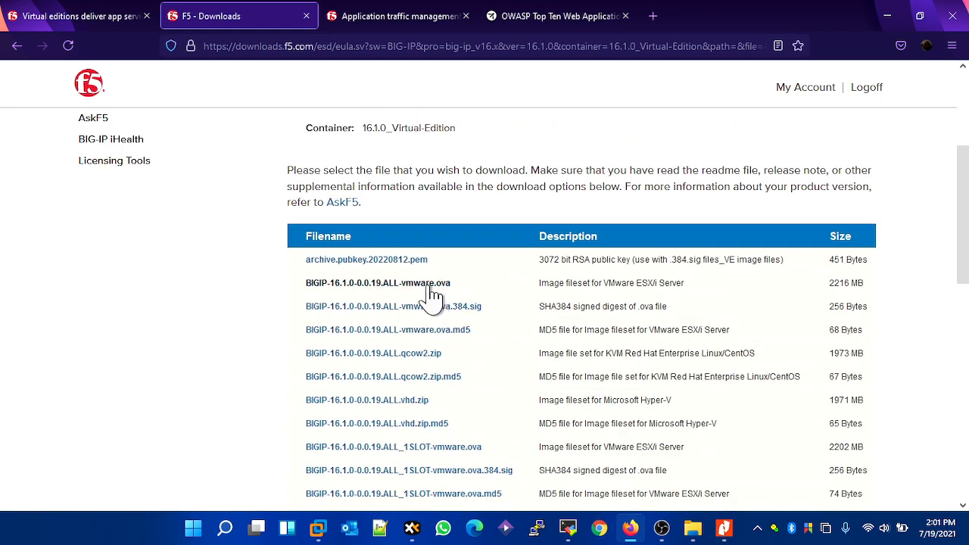
left_click(429, 286)
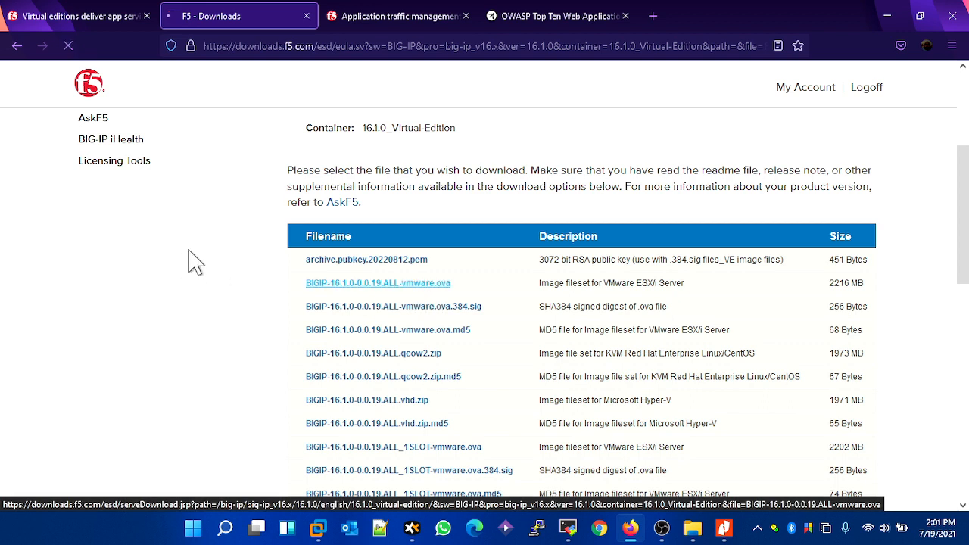
scroll(465, 232, "down", 3)
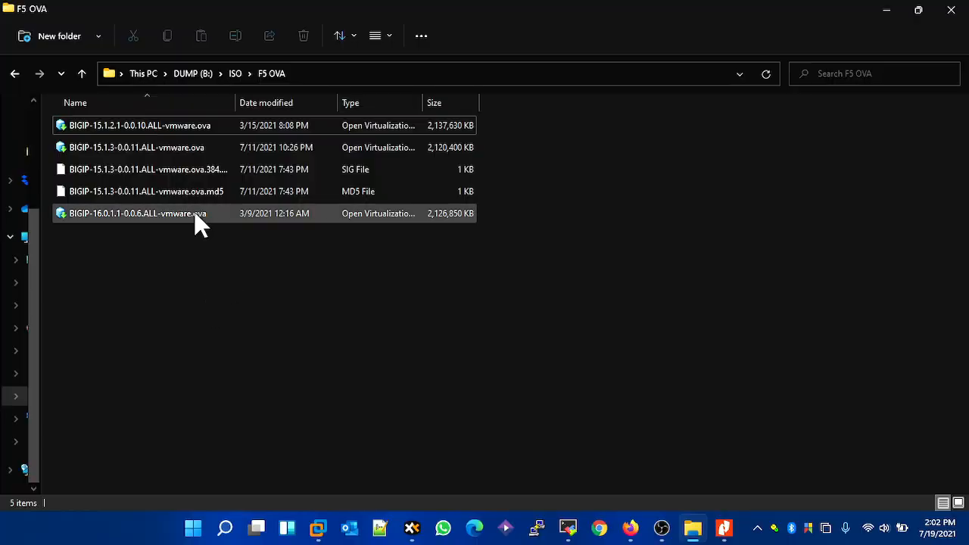
- Open BIGIP-16.0.1.1-0.0.6.ALL-vmware.ova from the F5 OVA folder in VMware Workstation and accept the license agreement
left_click(194, 215)
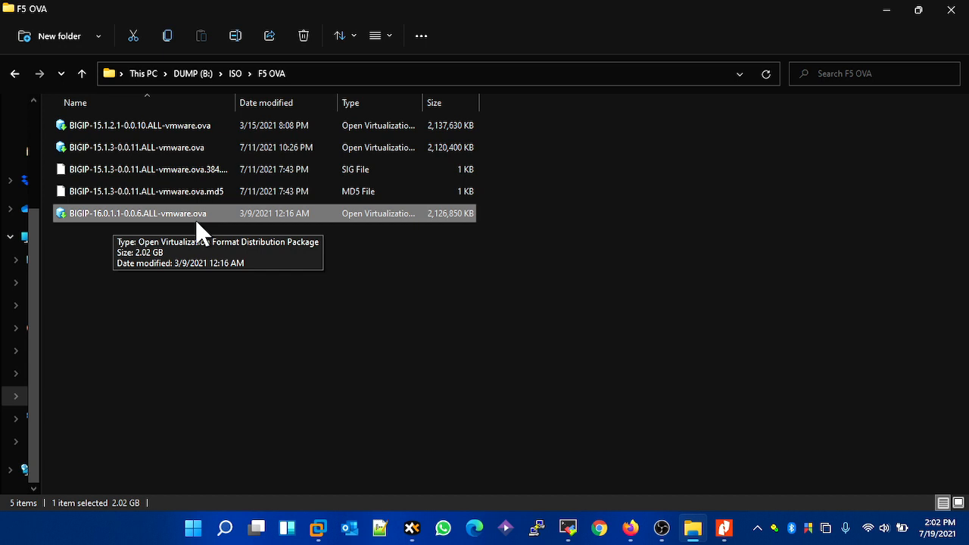
left_click(706, 337)
left_click(318, 216)
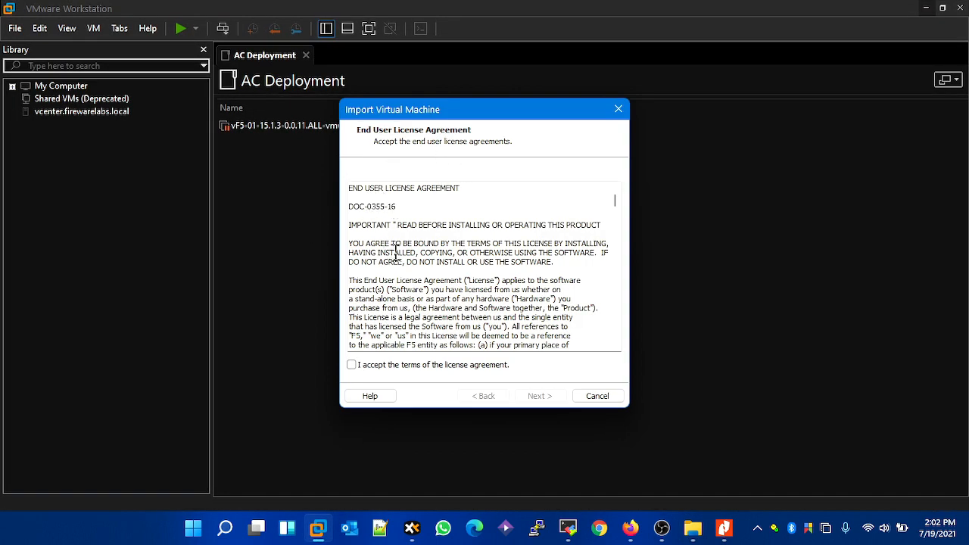
left_click(447, 365)
left_click(555, 393)
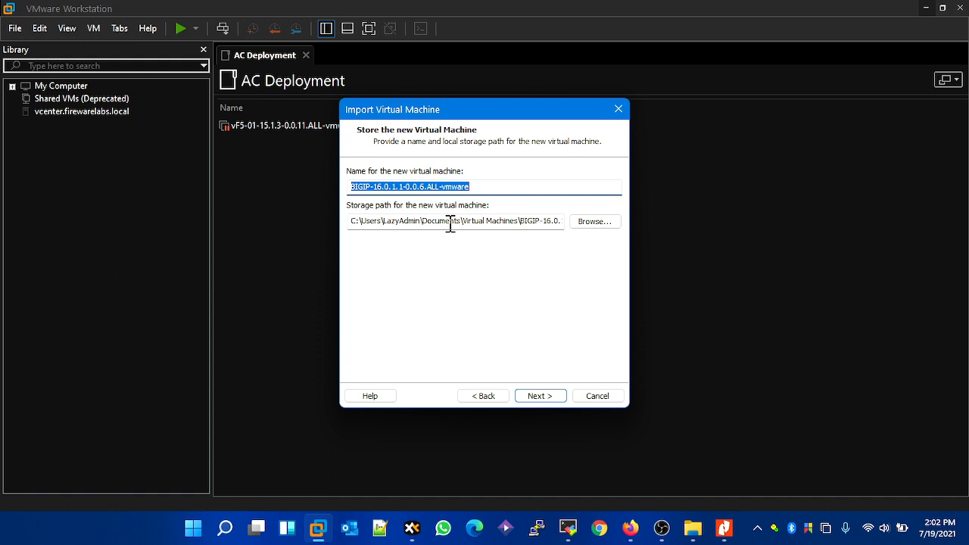
- Name the new virtual machine VF5-1 and import it with the 1 CPU/2048 MB RAM deployment option
type("VF5-1")
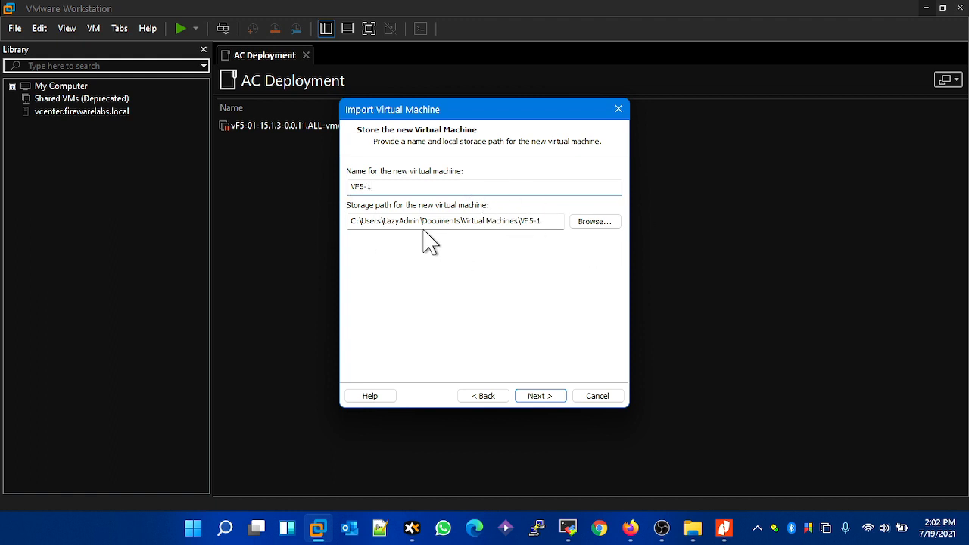
left_click(539, 396)
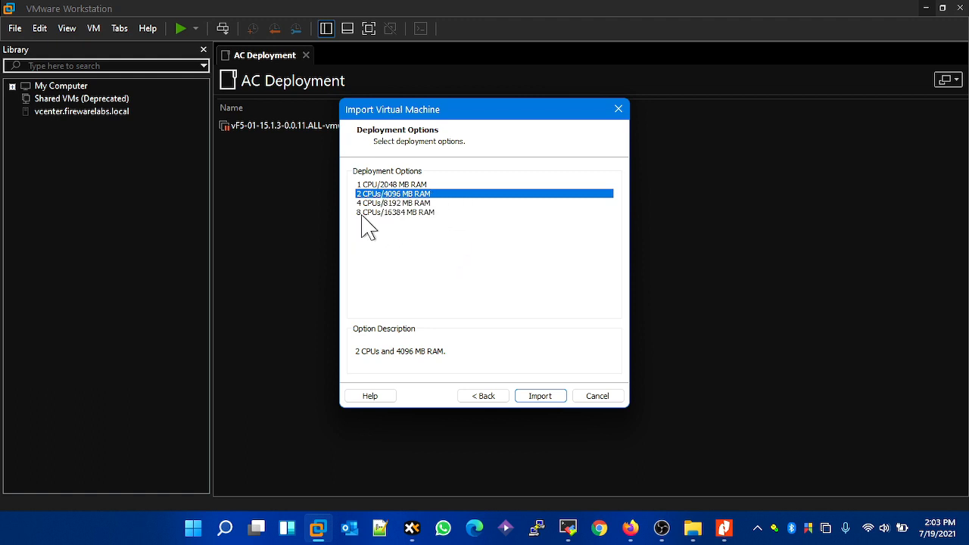
left_click(429, 185)
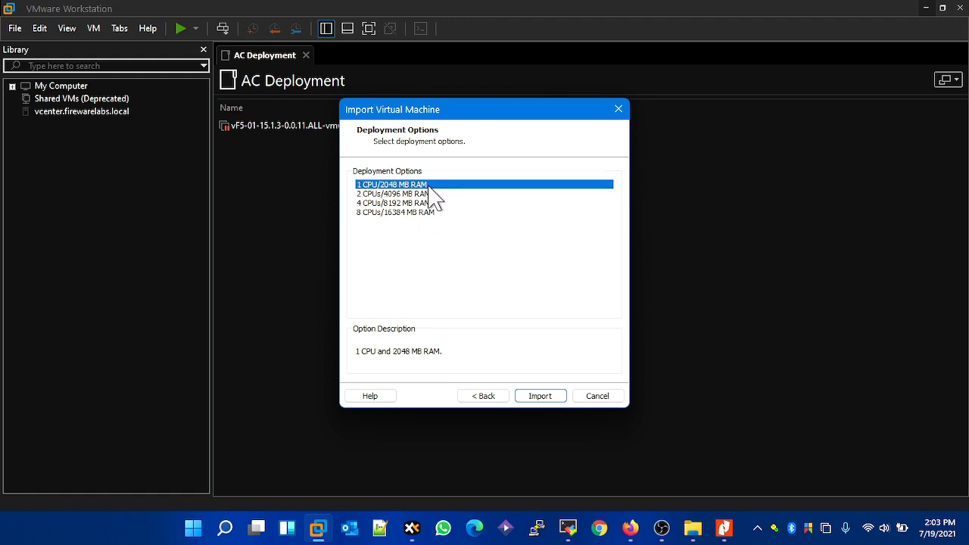
left_click(542, 397)
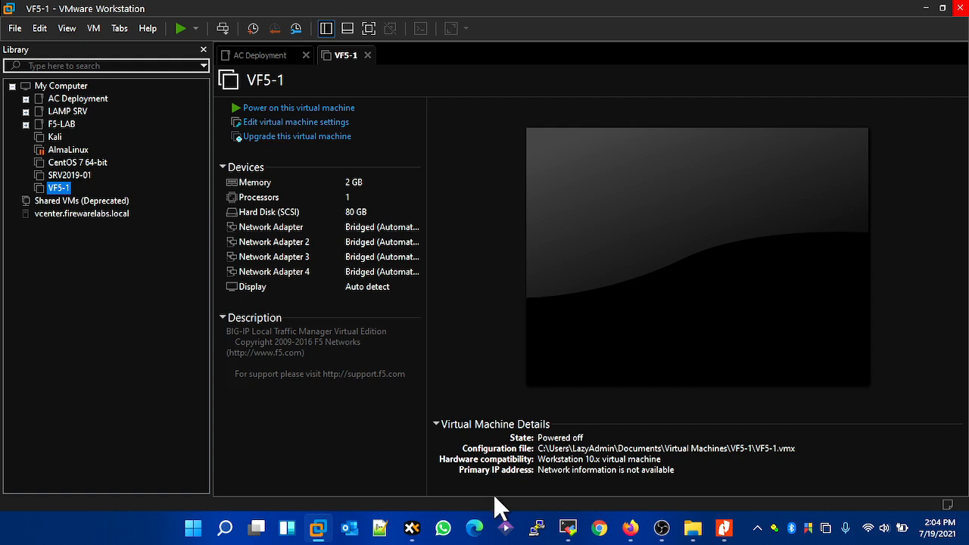
- Start a second import of BIGIP-16.0.1.1-0.0.6.ALL-vmware.ova from the F5 OVA folder and accept the license terms
left_click(693, 528)
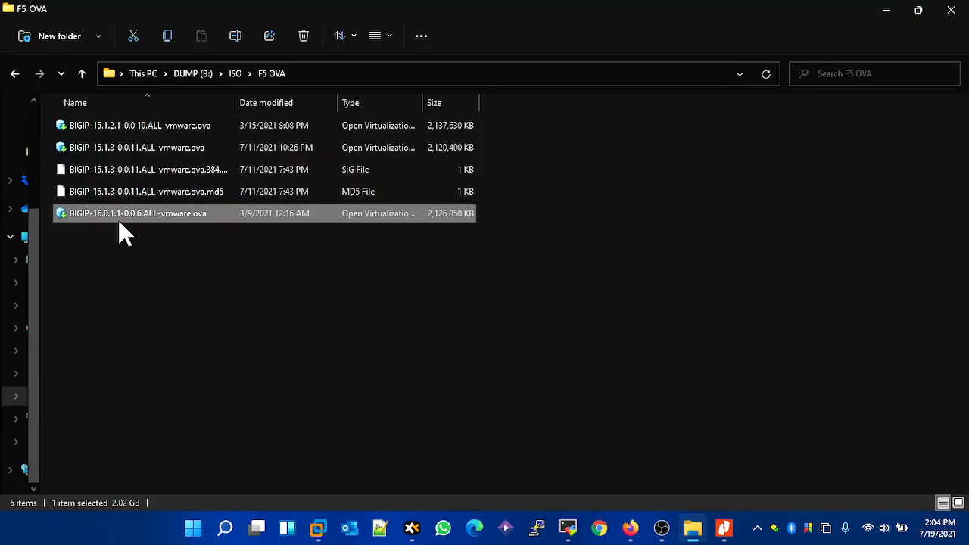
double_click(174, 215)
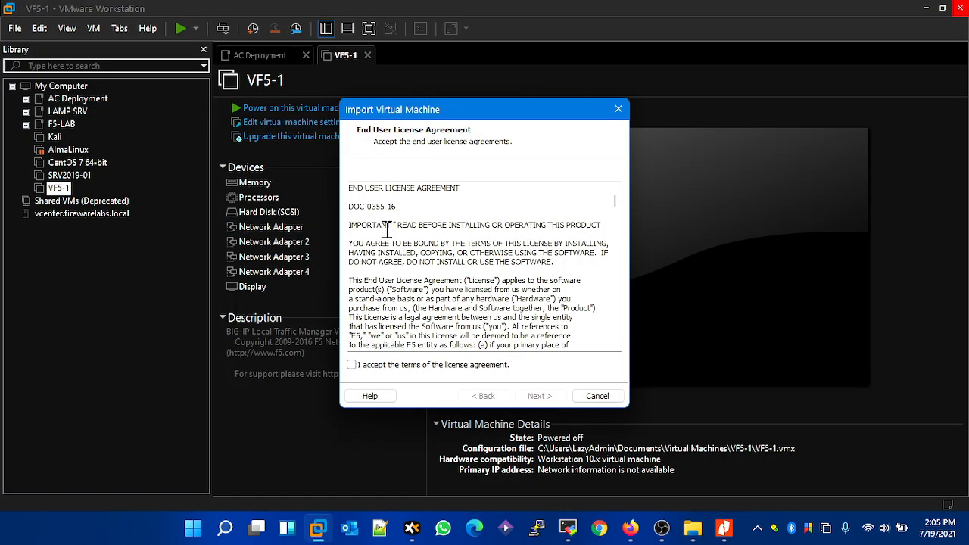
left_click(369, 366)
left_click(539, 396)
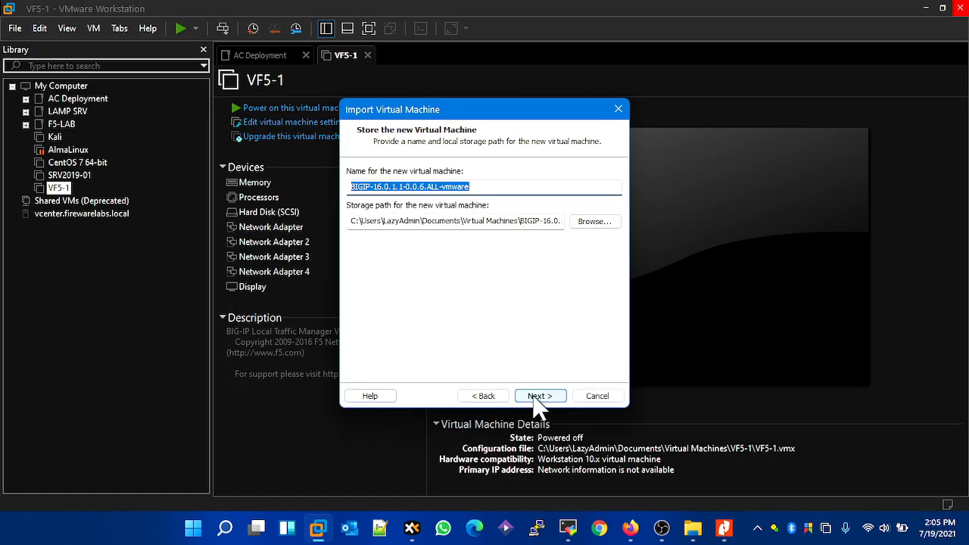
- Name the second virtual machine VF5-2 and import it with the 1 CPU/2048 MB RAM deployment option
type("VF5-2")
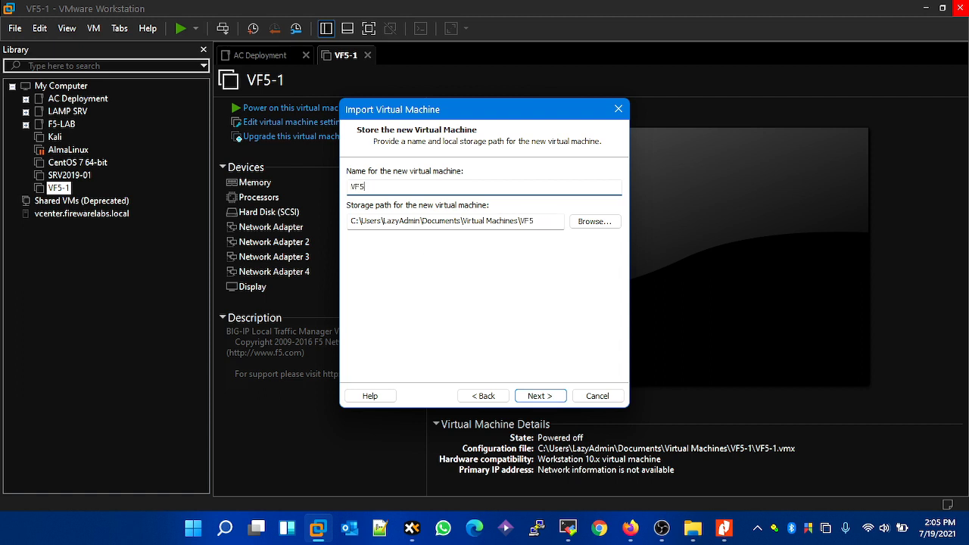
left_click(546, 399)
left_click(427, 185)
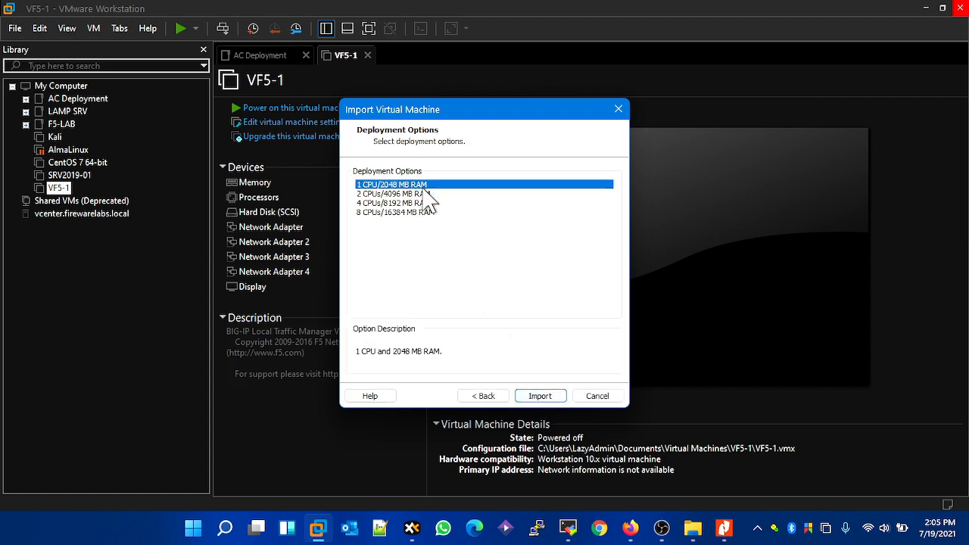
left_click(540, 396)
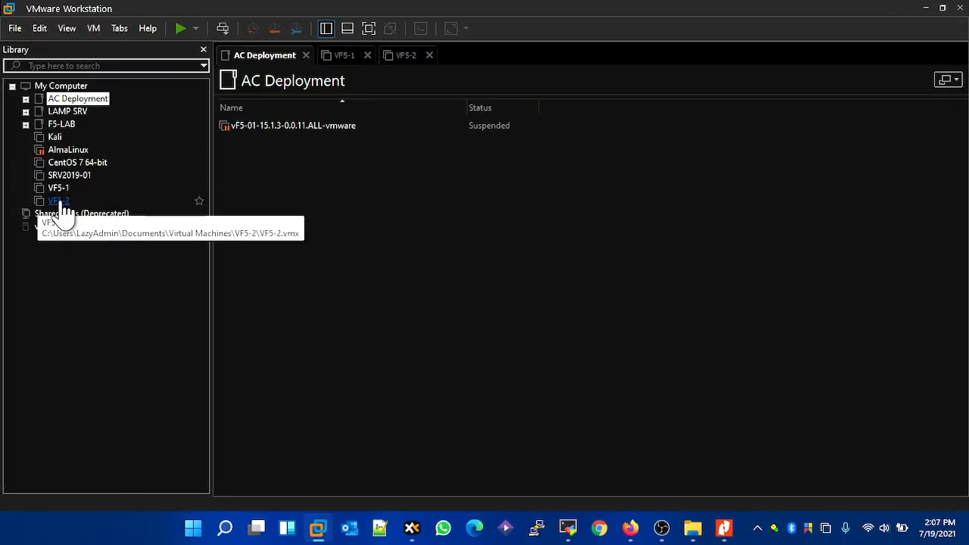
- Create a folder named Virtual F5 Lab under My Computer in the library
right_click(50, 86)
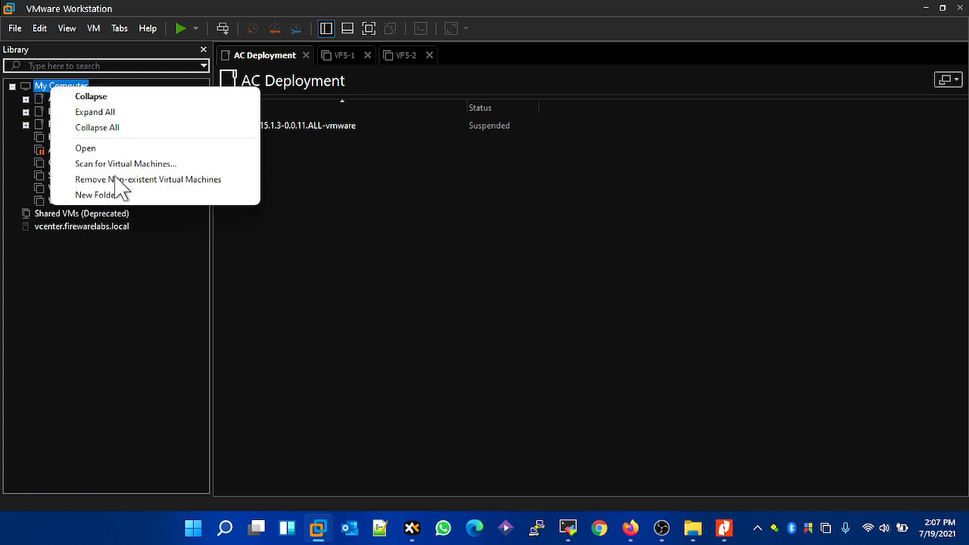
left_click(118, 195)
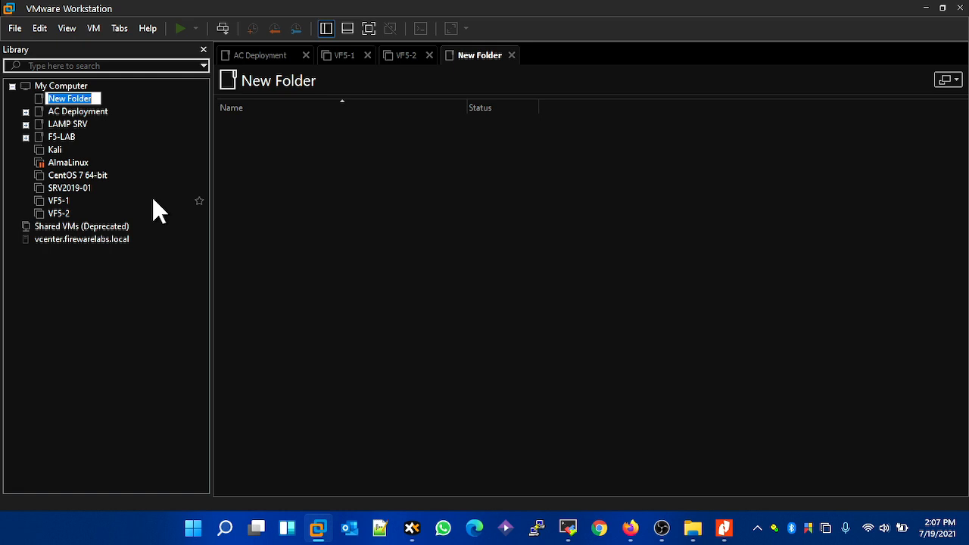
type("Virtual F5 Lab")
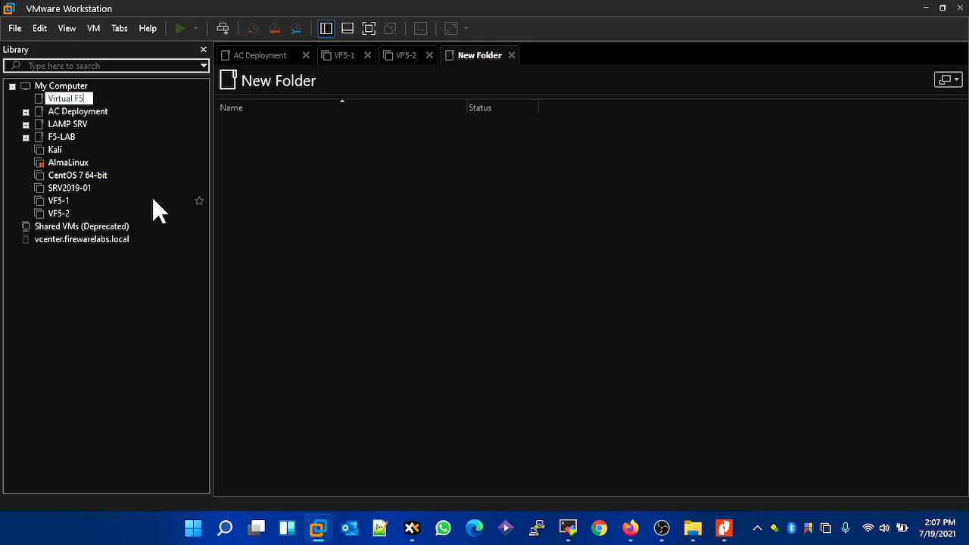
key("Return")
- Move the VF5-1 and VF5-2 virtual machines into the Virtual F5 Lab folder and expand it
left_click_drag(41, 206, 65, 99)
left_click_drag(38, 201, 78, 100)
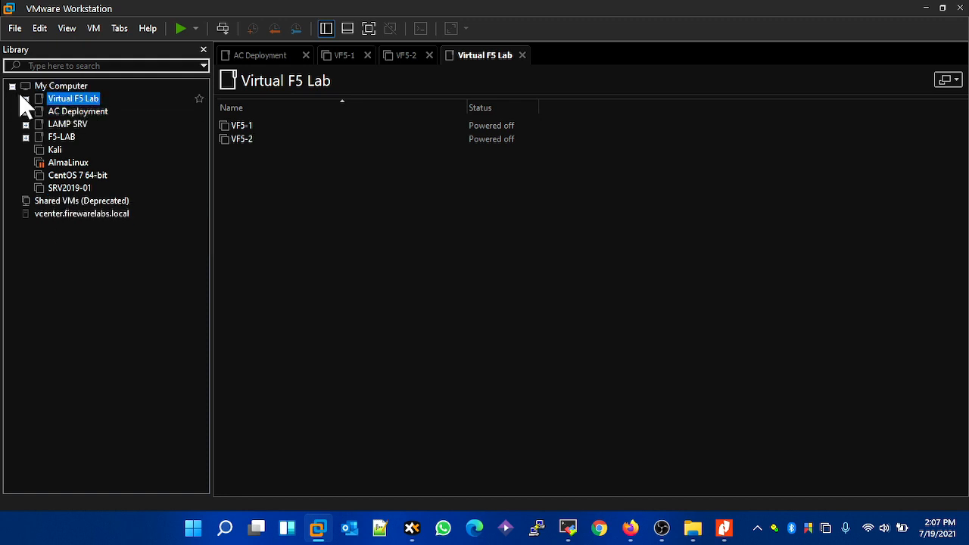
left_click(26, 99)
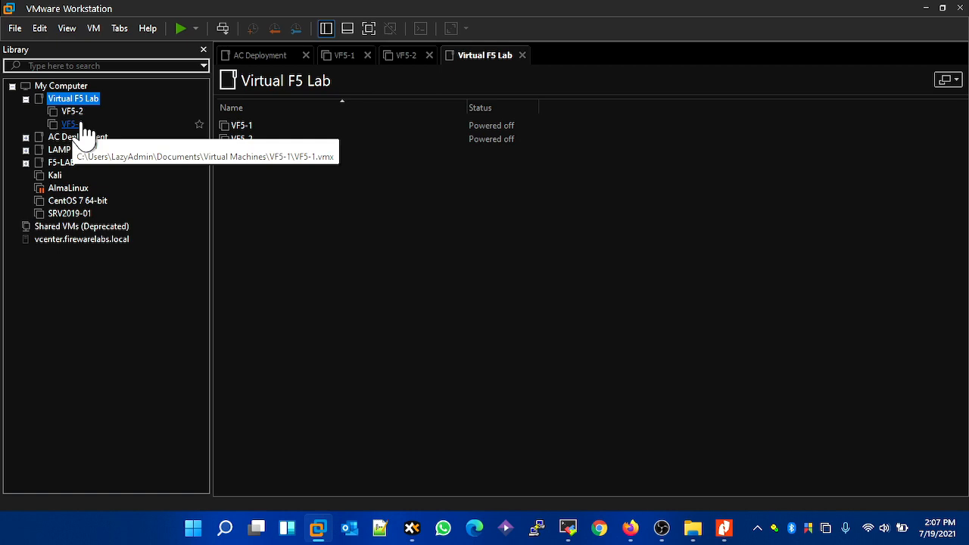
- Switch to Nitro Pro and review the management, HA, internal and untrust subnets in the vF5-LAB diagram, then return to VMware Workstation
left_click(725, 528)
left_click(375, 241)
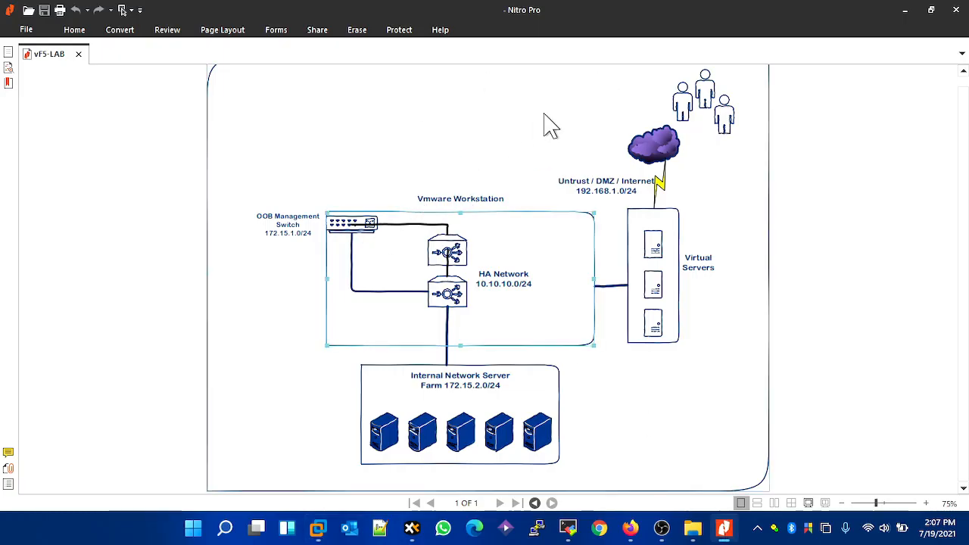
left_click(278, 226)
left_click(510, 279)
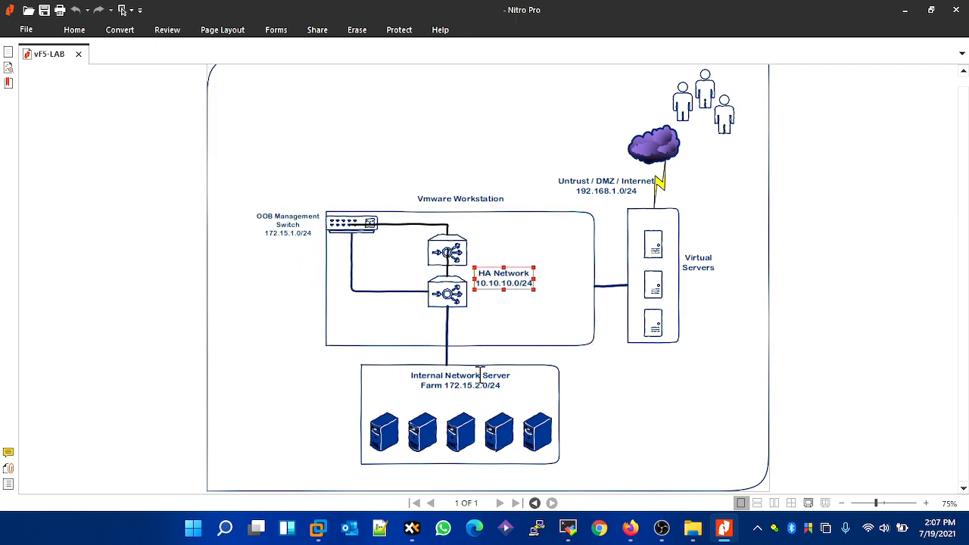
left_click(593, 189)
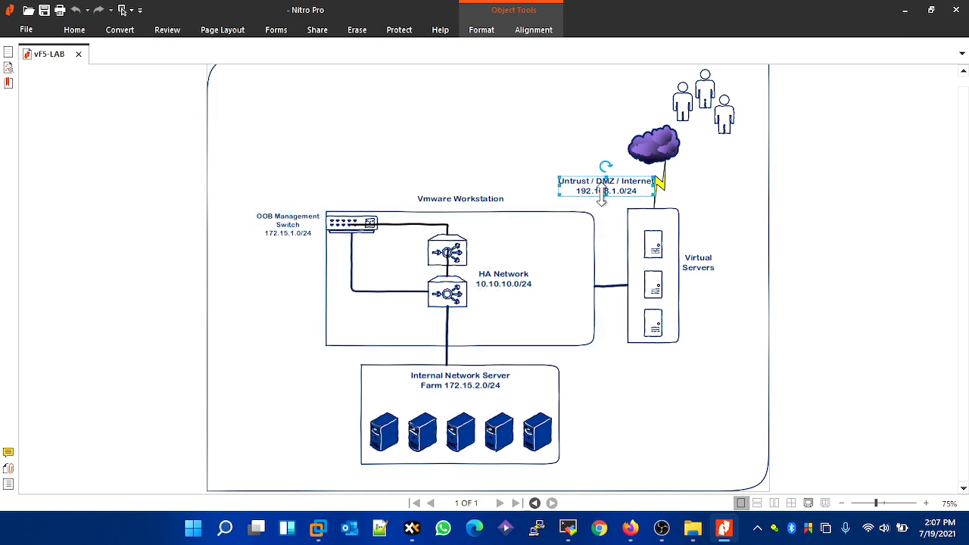
left_click(912, 10)
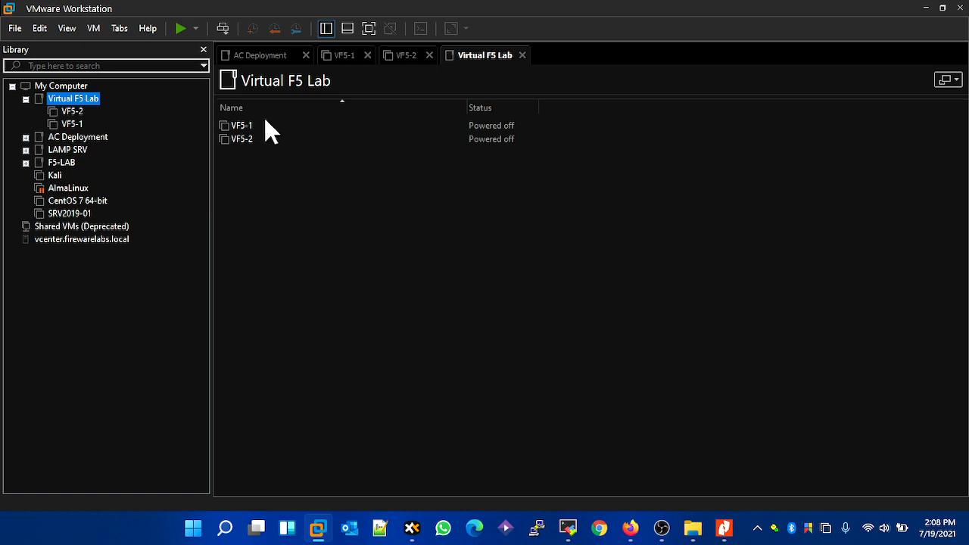
- Check the connection settings of VF5-1's four network adapters and close the settings without changes
left_click(76, 125)
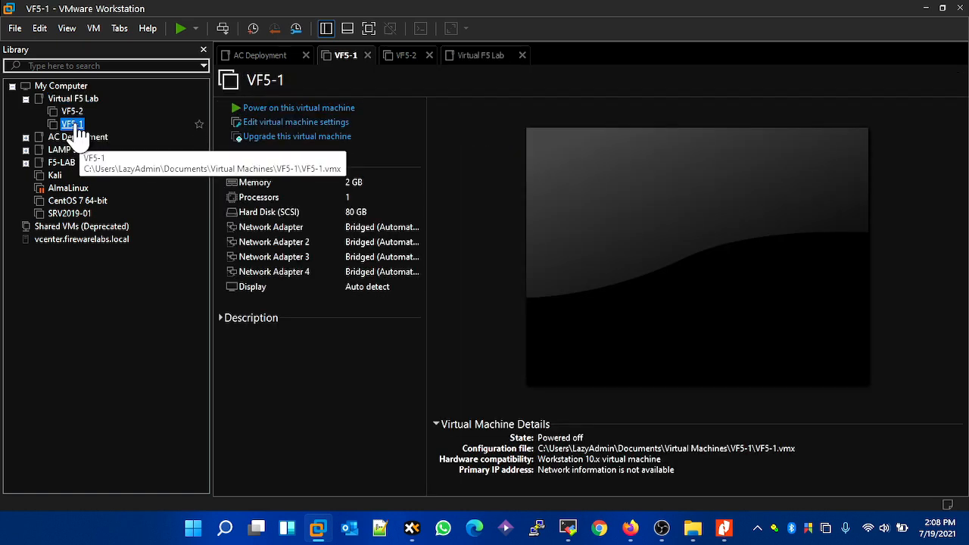
right_click(79, 137)
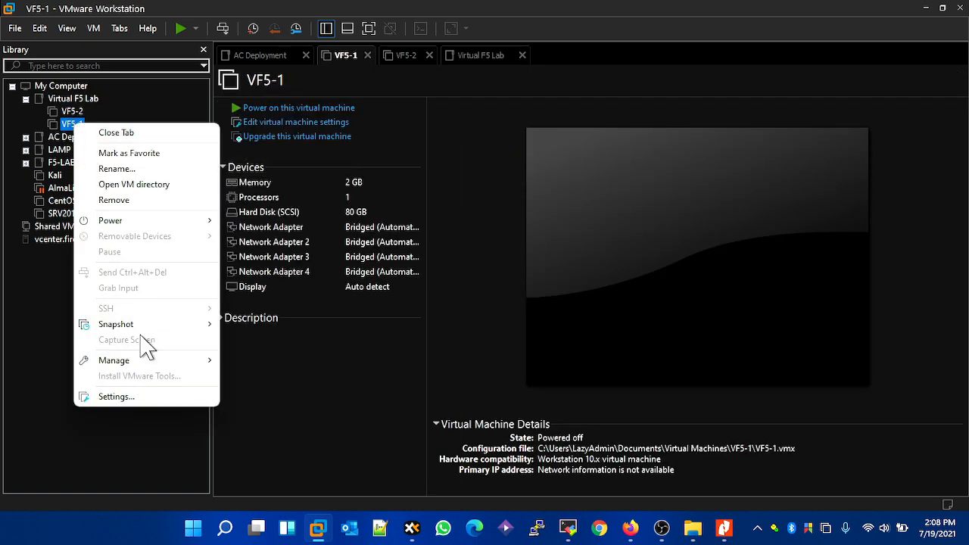
left_click(134, 398)
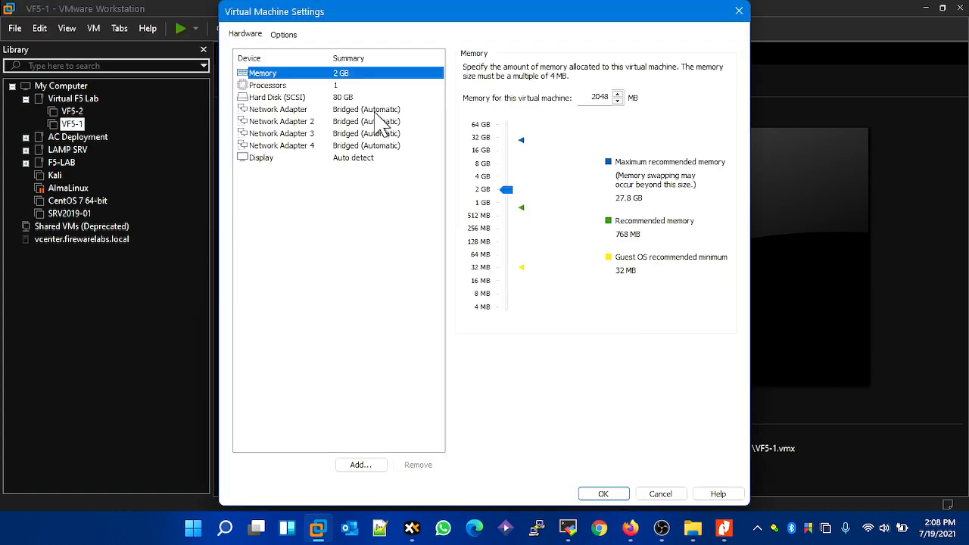
left_click(378, 111)
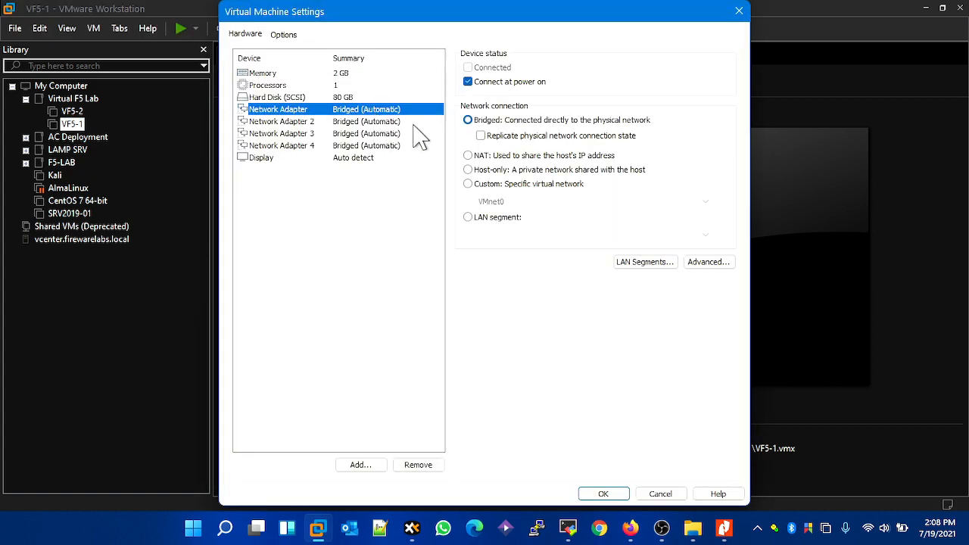
left_click(375, 122)
left_click(373, 133)
left_click(373, 145)
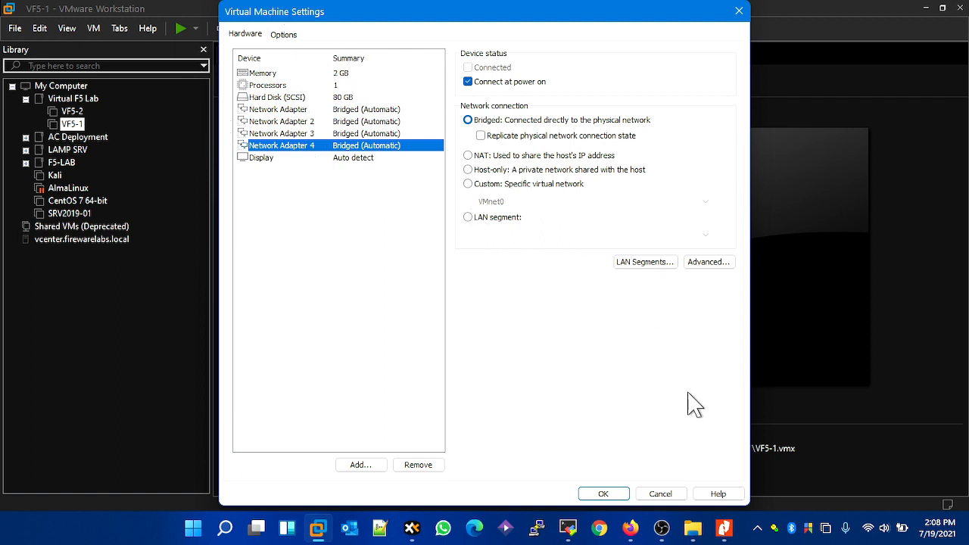
left_click(661, 494)
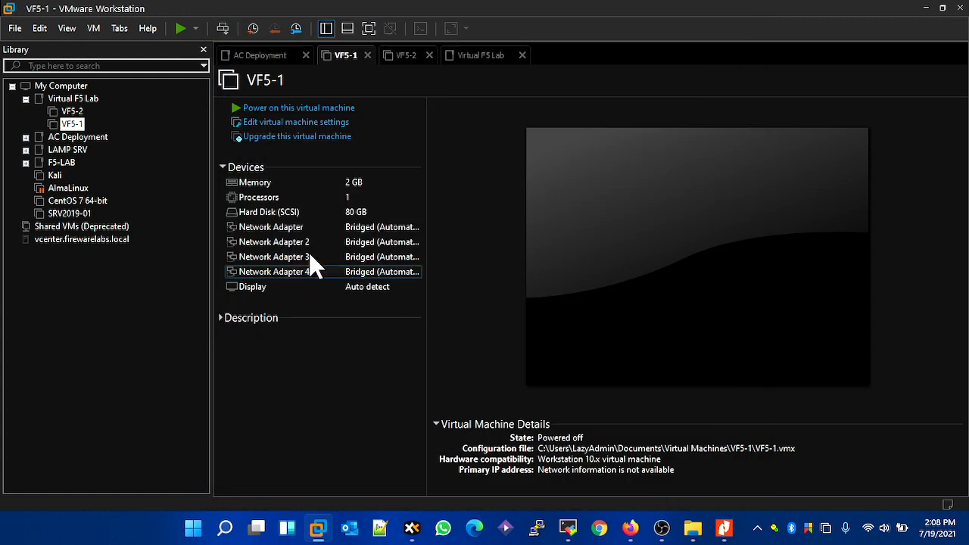
- Open the Virtual Network Editor and unlock it for editing with administrator privileges
left_click(43, 32)
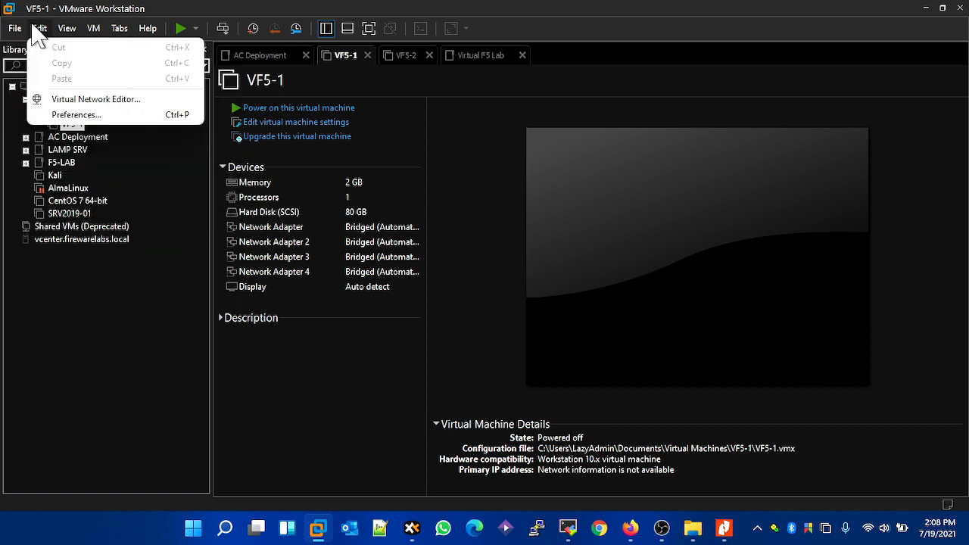
left_click(57, 100)
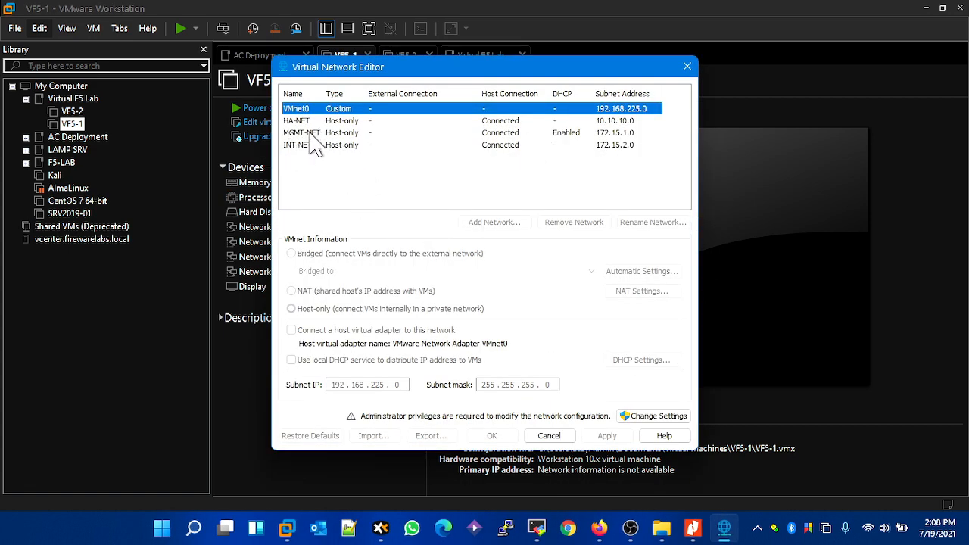
left_click(390, 195)
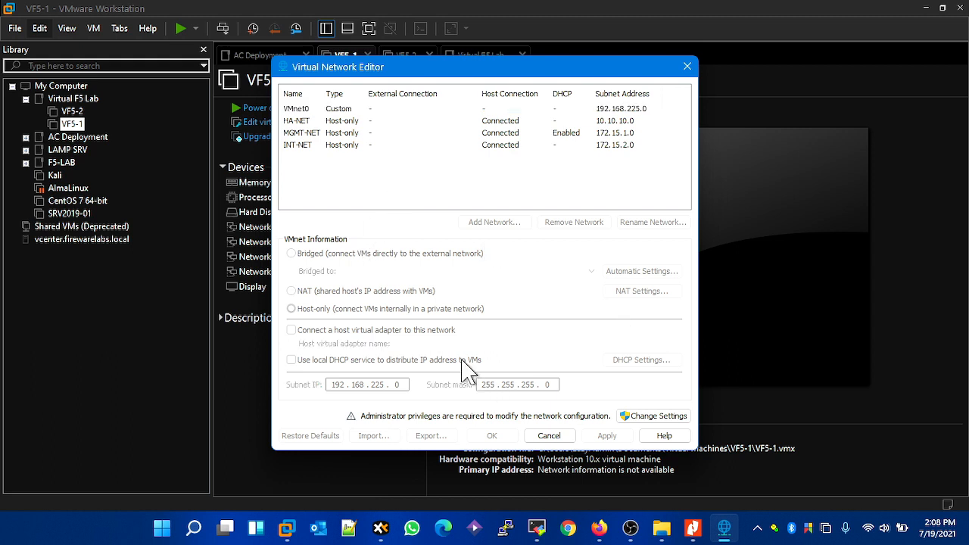
left_click(648, 418)
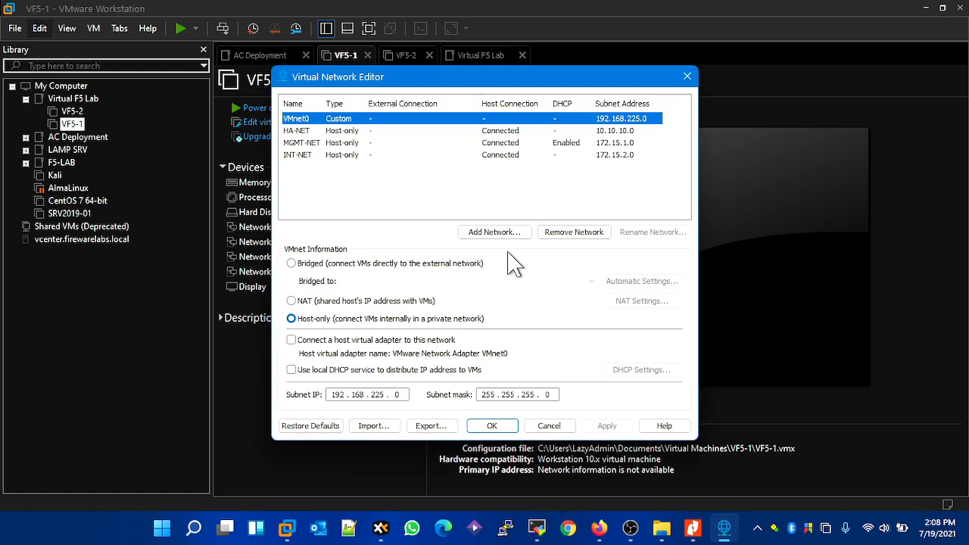
- Add the virtual network VMnet19
left_click(491, 235)
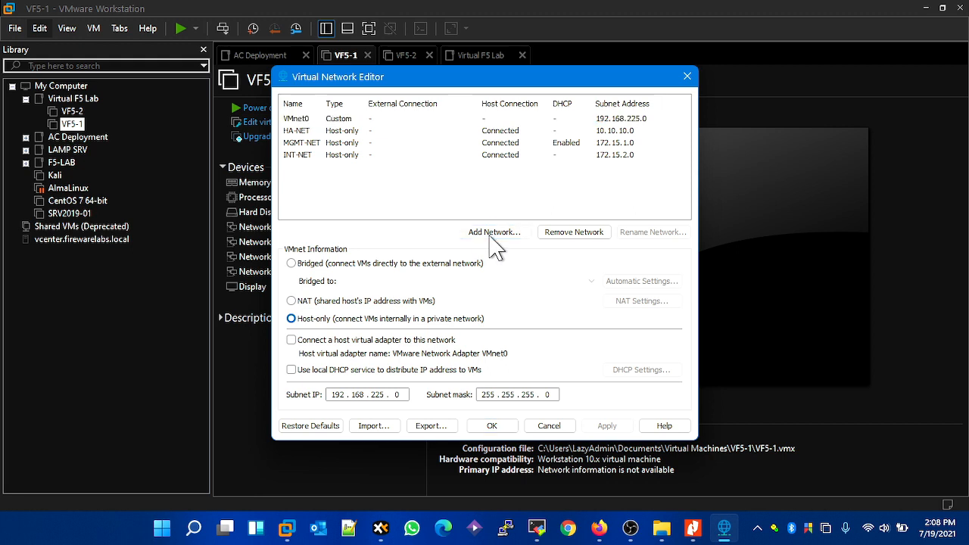
left_click(527, 253)
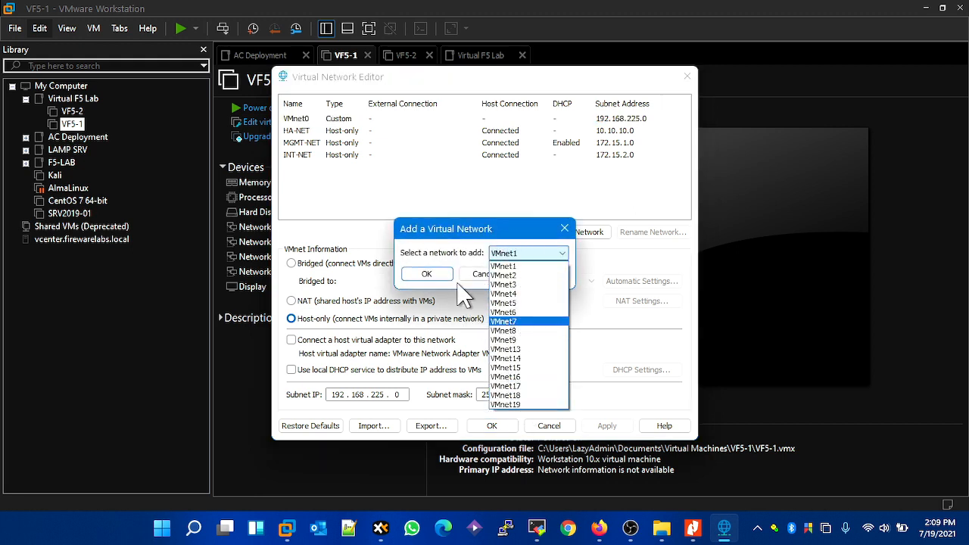
left_click(533, 404)
left_click(427, 274)
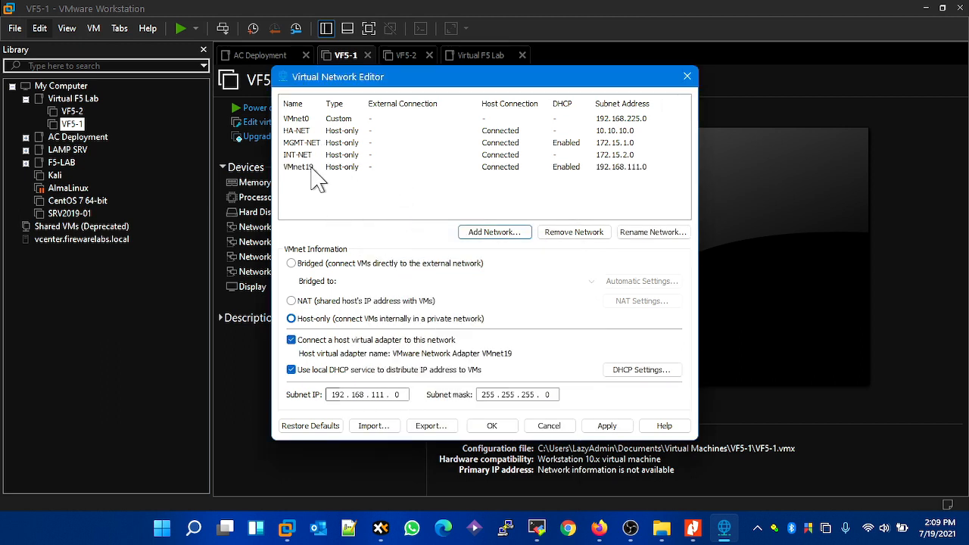
- Rename the VMnet19 network to Management
left_click(328, 169)
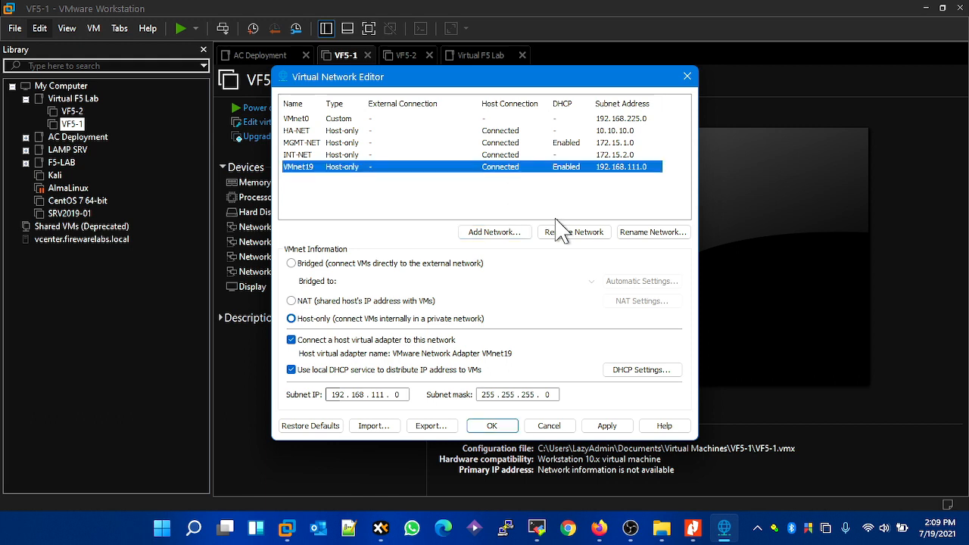
left_click(649, 232)
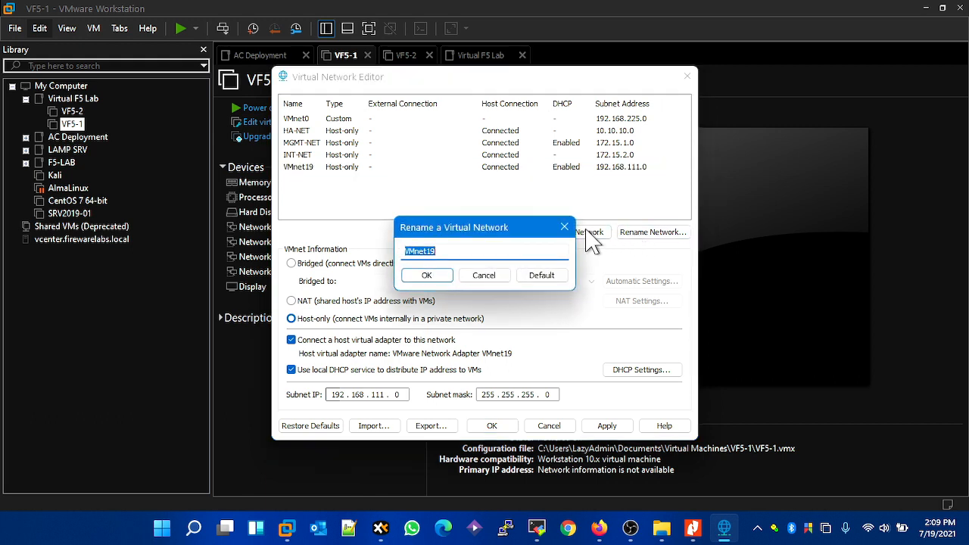
type("Management")
key("Return")
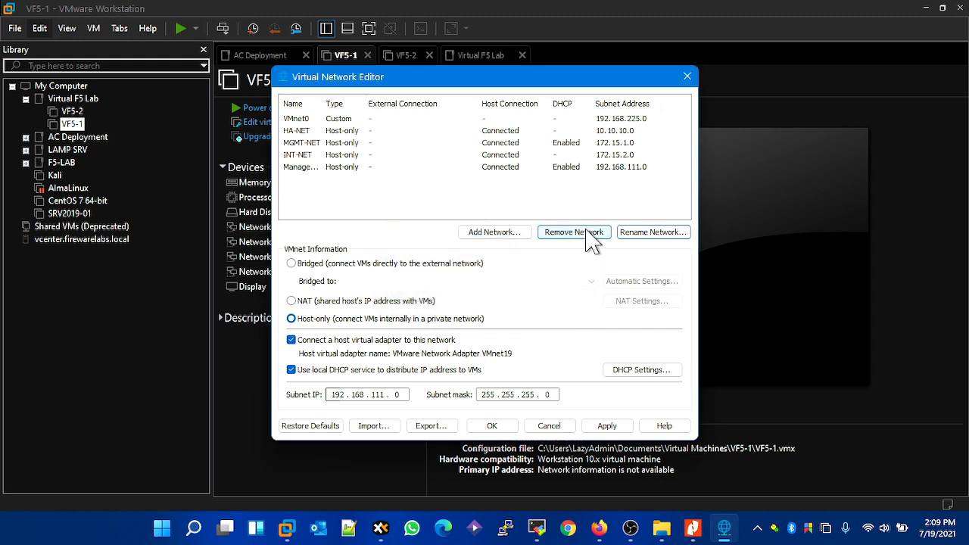
- Set the Management network's subnet IP to 10.10.10.0, disable its local DHCP service and try to apply the changes
left_click(359, 175)
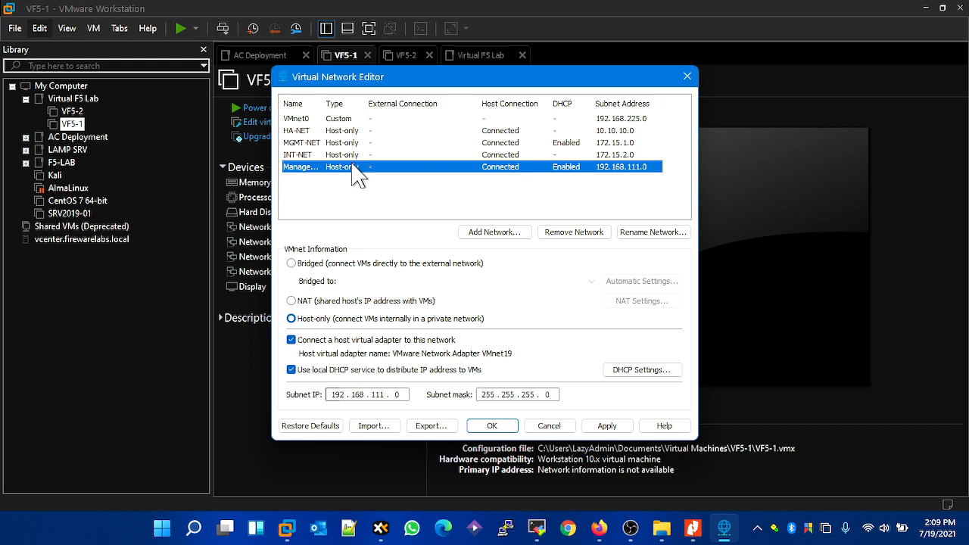
left_click(315, 155)
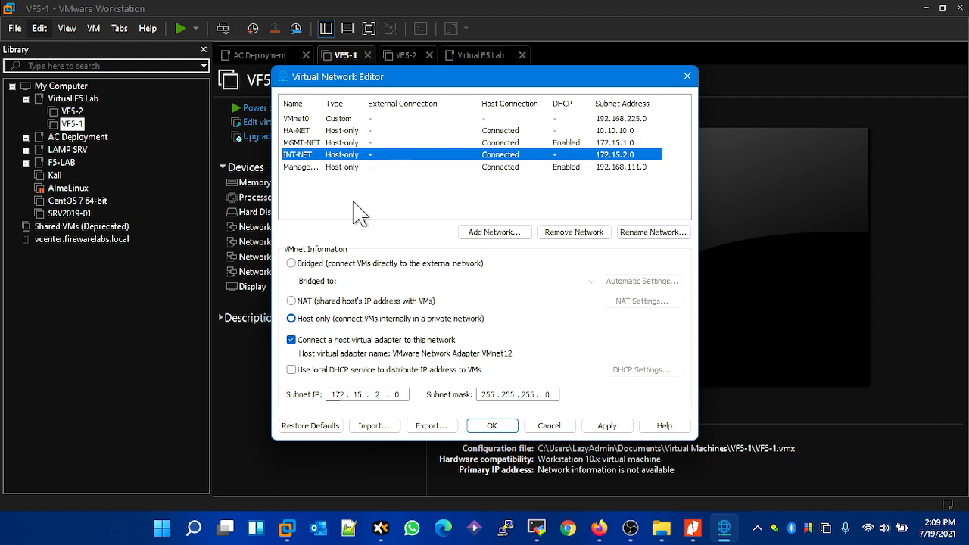
left_click(362, 168)
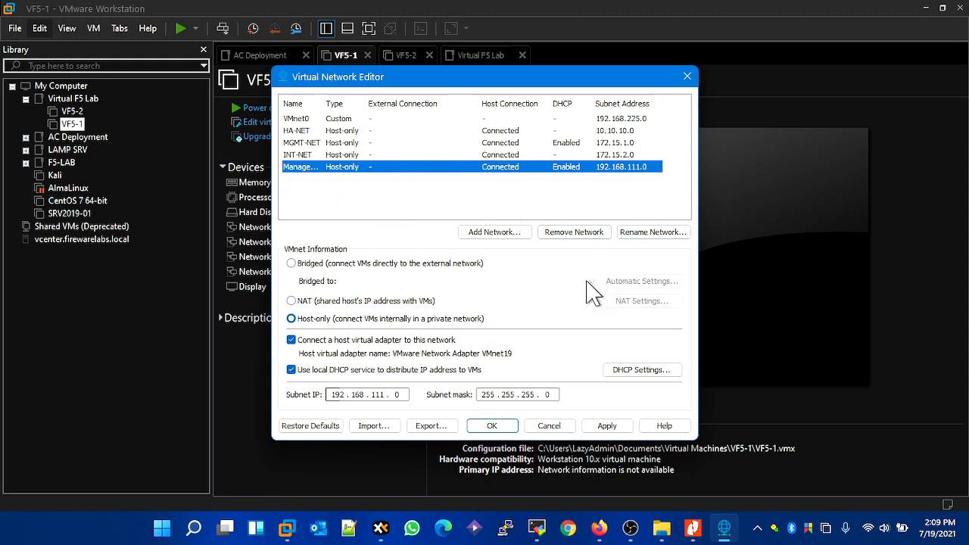
left_click(347, 396)
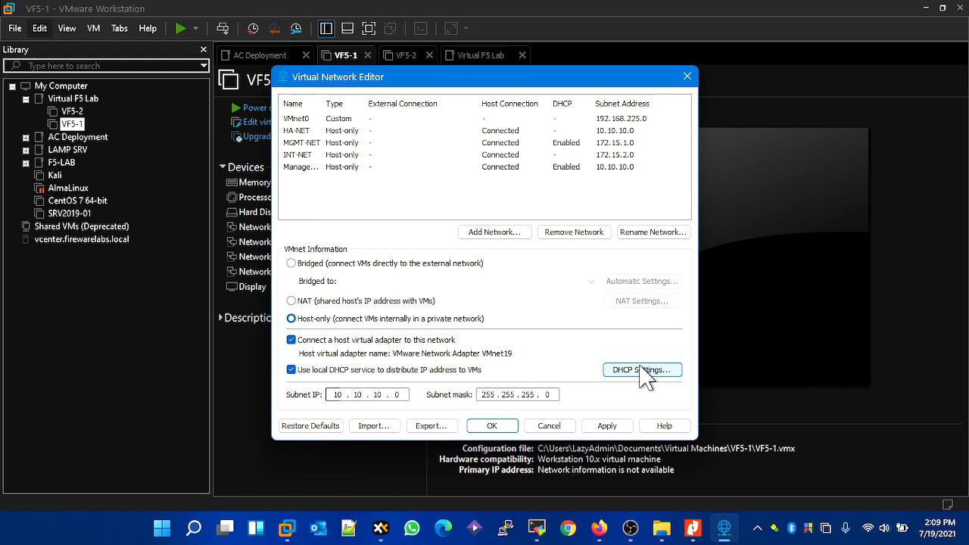
left_click(371, 372)
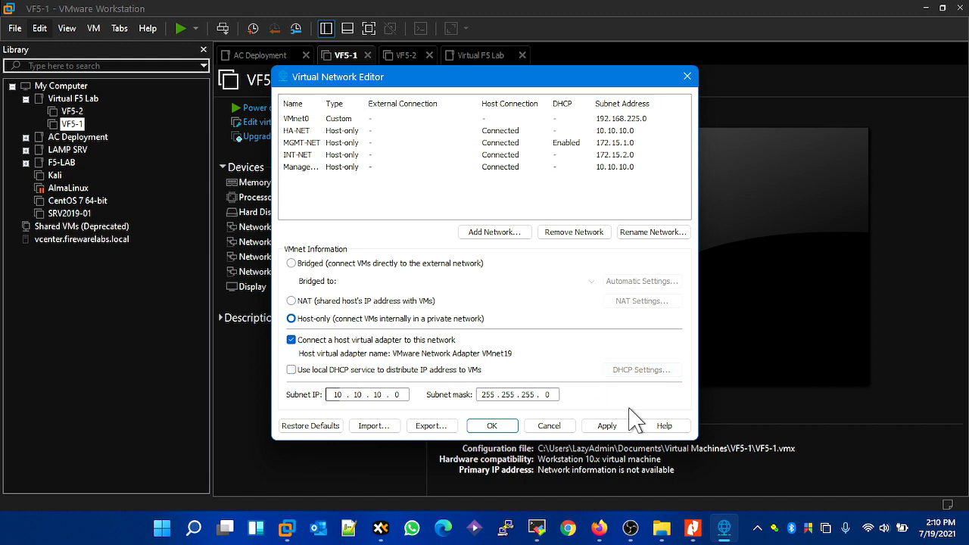
left_click(617, 429)
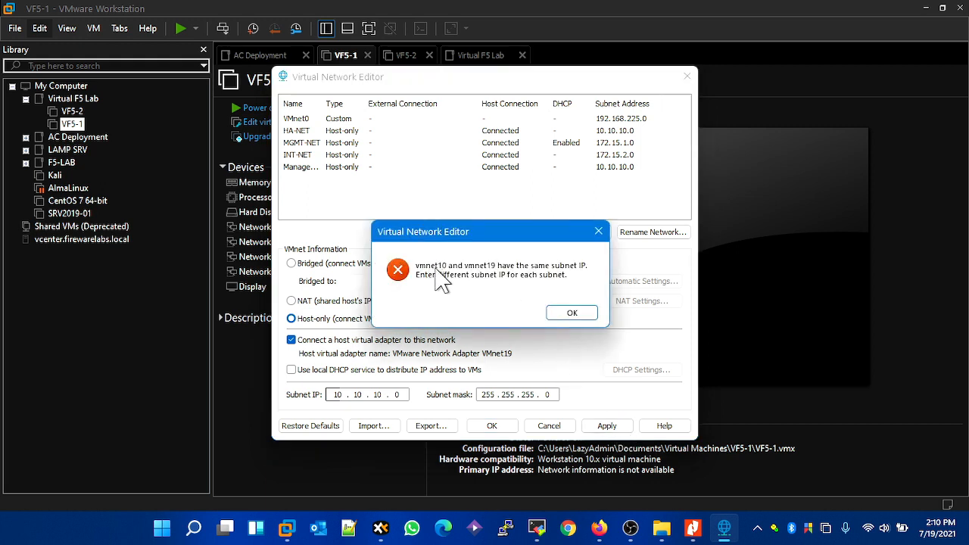
left_click(573, 311)
- Set the Management network's subnet IP to 10.10.11.0 and apply the change
left_click(379, 395)
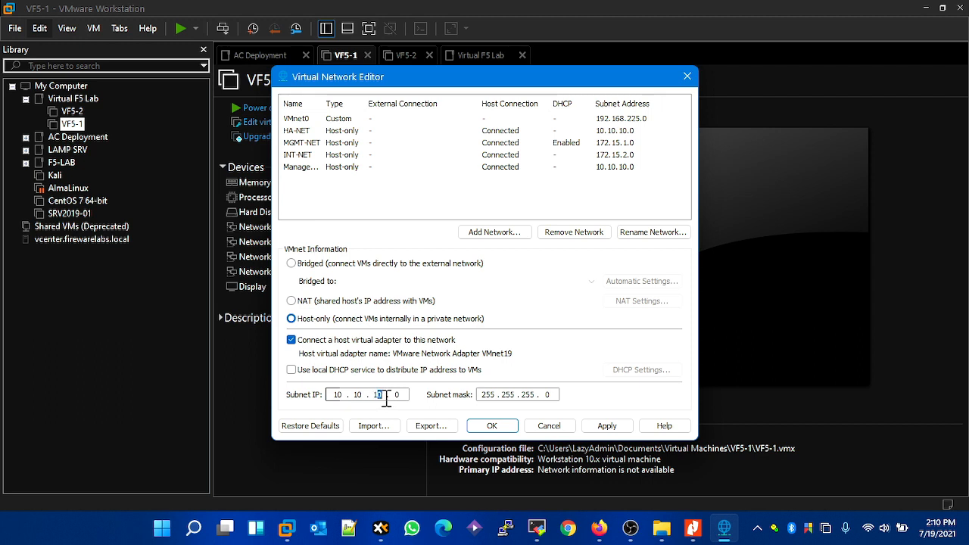
left_click(611, 426)
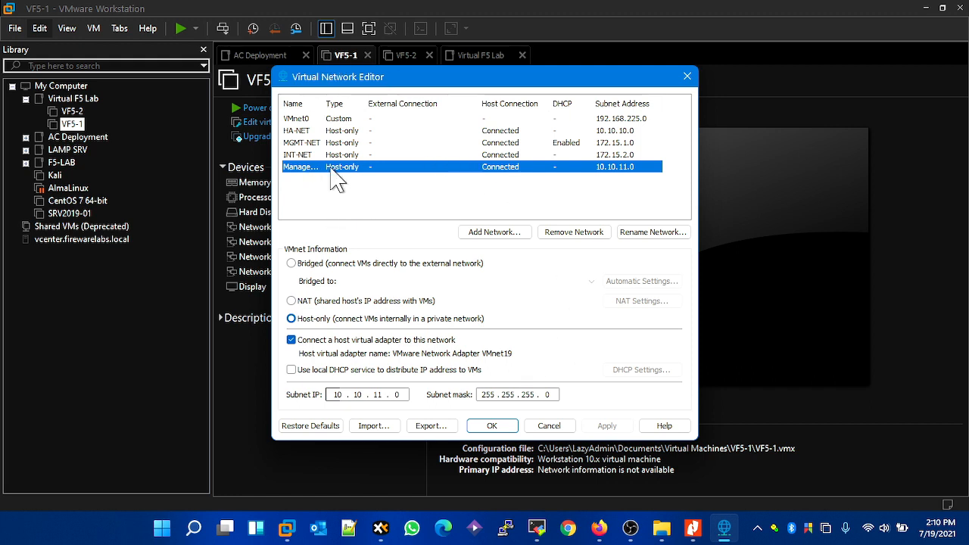
- Check the HA-NET network's settings and disable the local DHCP service on MGMT-NET
left_click(313, 130)
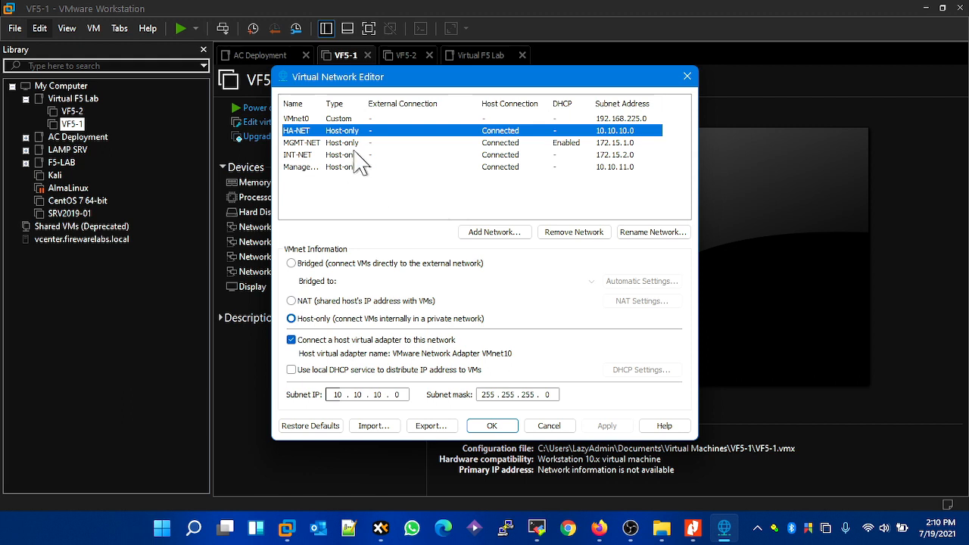
left_click(424, 143)
left_click(363, 371)
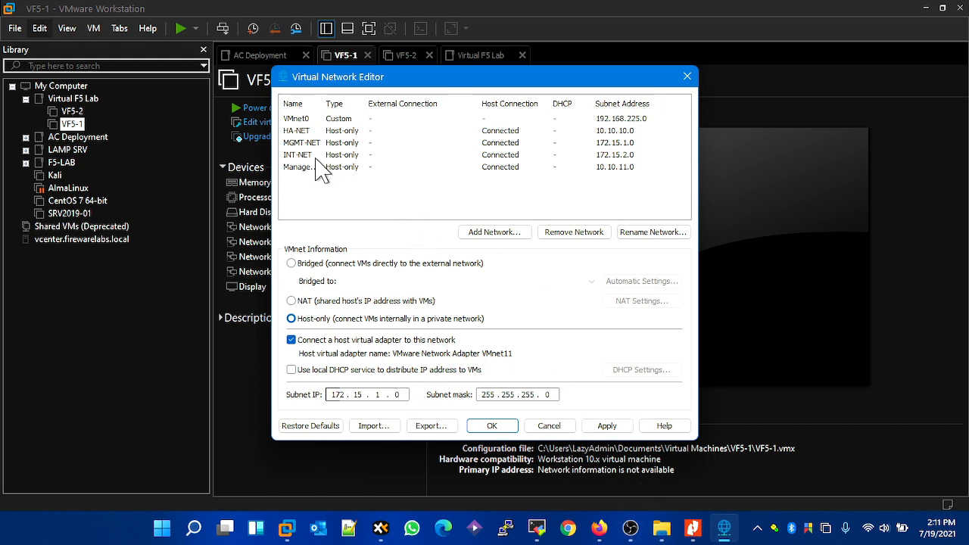
- Apply the MGMT-NET change and check the INT-NET network's settings
left_click(492, 428)
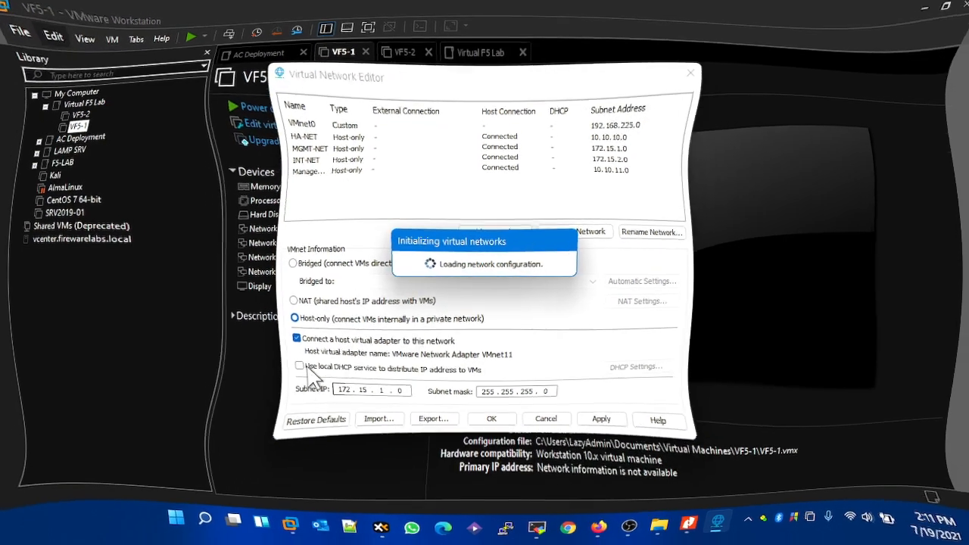
left_click(492, 156)
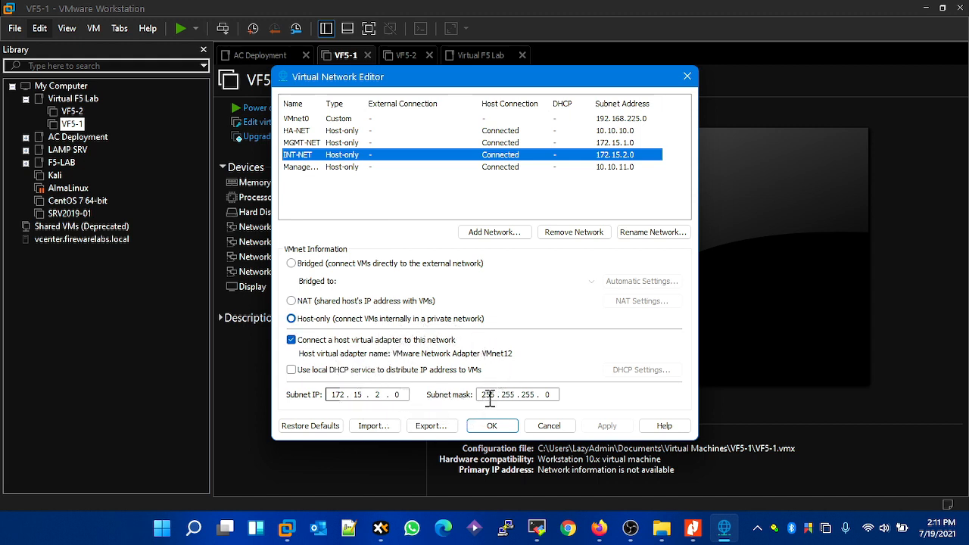
- Bridge VMnet0 to the Realtek RTL8821CE 802.11ac PCIe Adapter, then apply the change and close the network editor
left_click(303, 120)
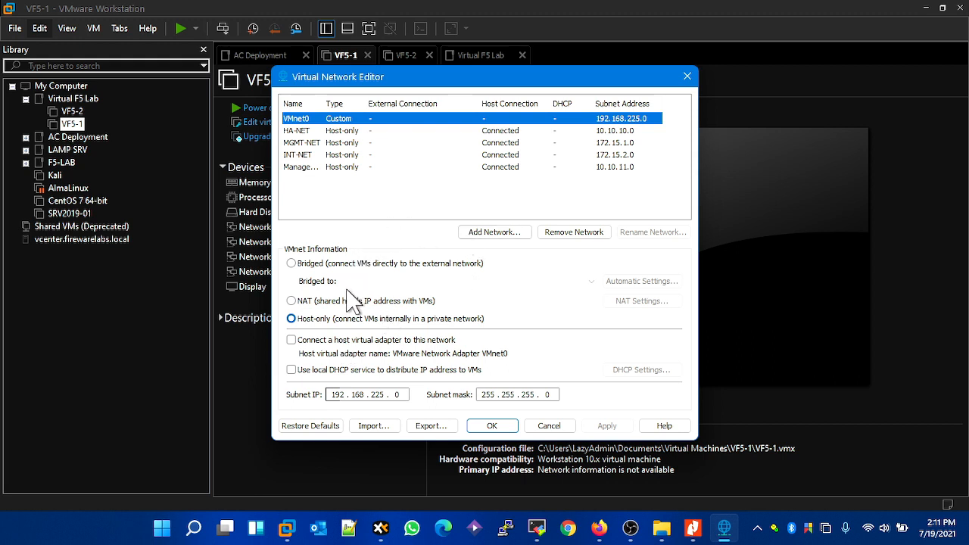
left_click(353, 264)
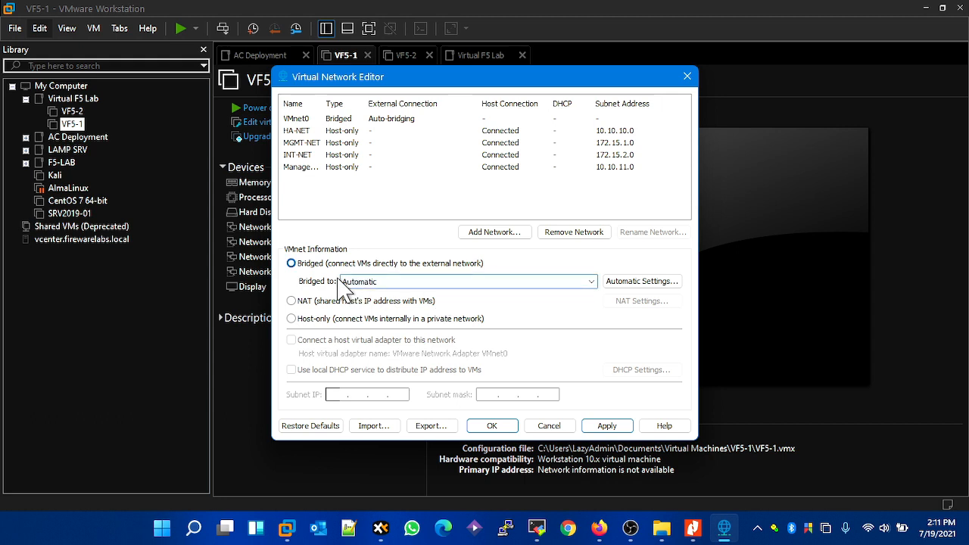
left_click(390, 281)
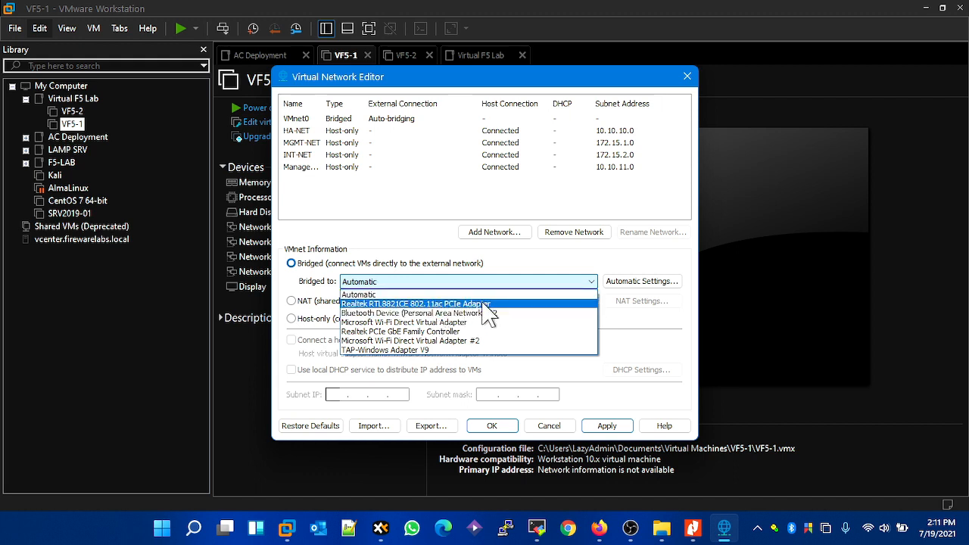
left_click(409, 306)
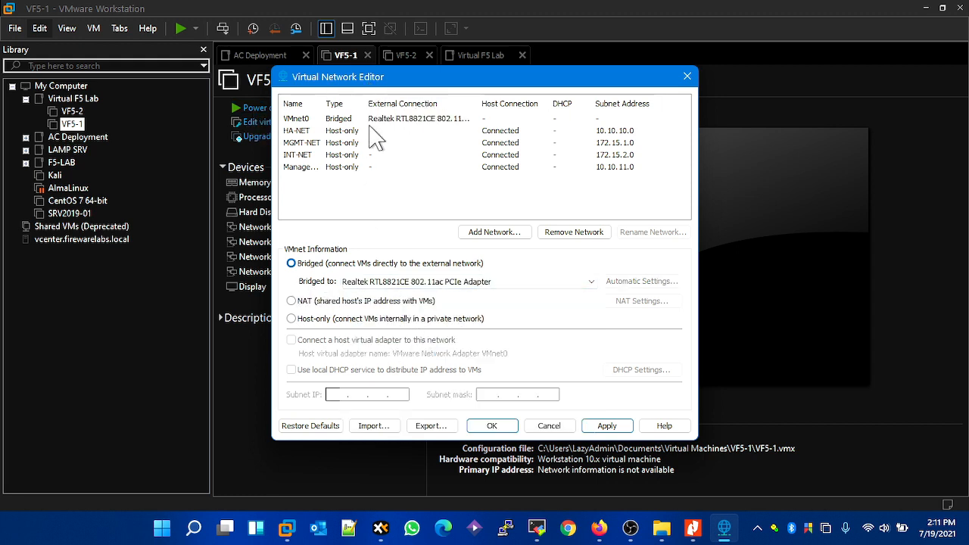
left_click(607, 426)
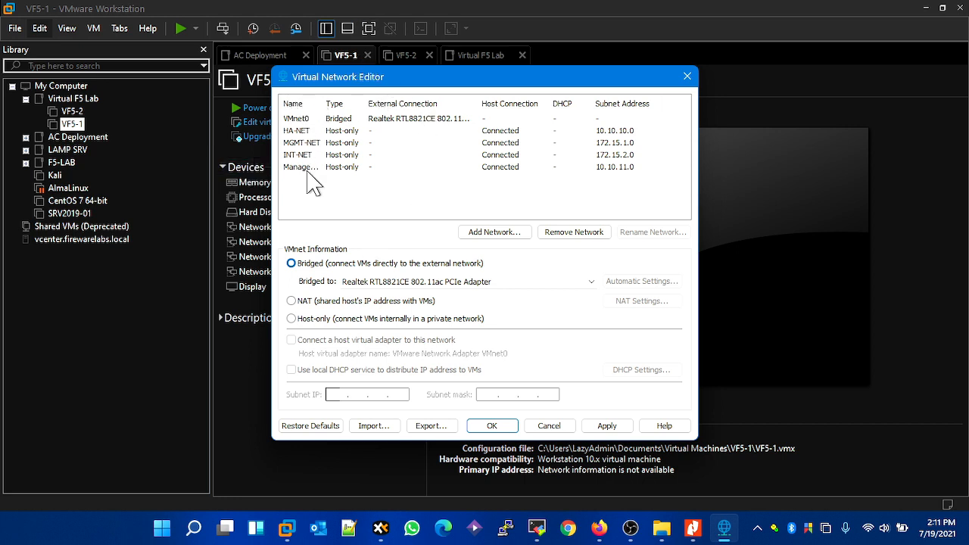
left_click(615, 425)
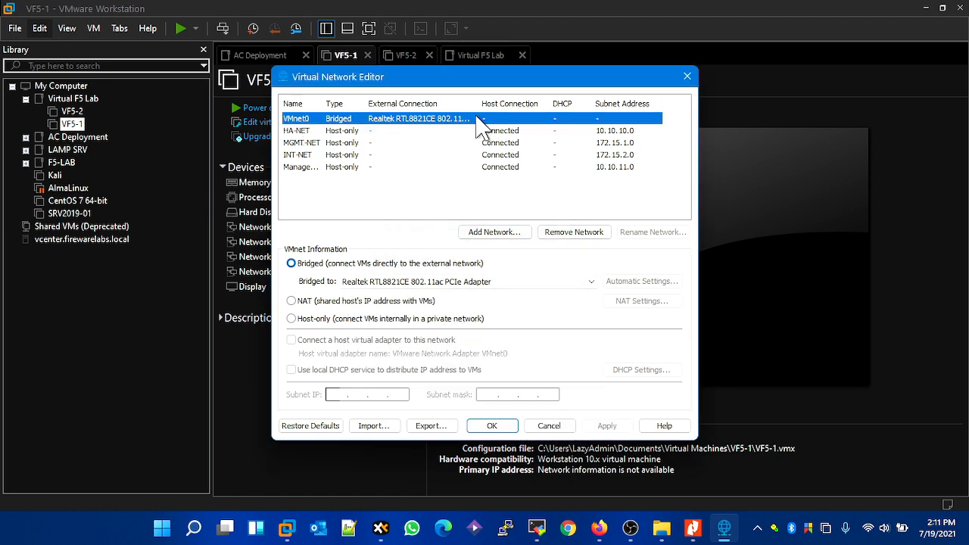
left_click(494, 428)
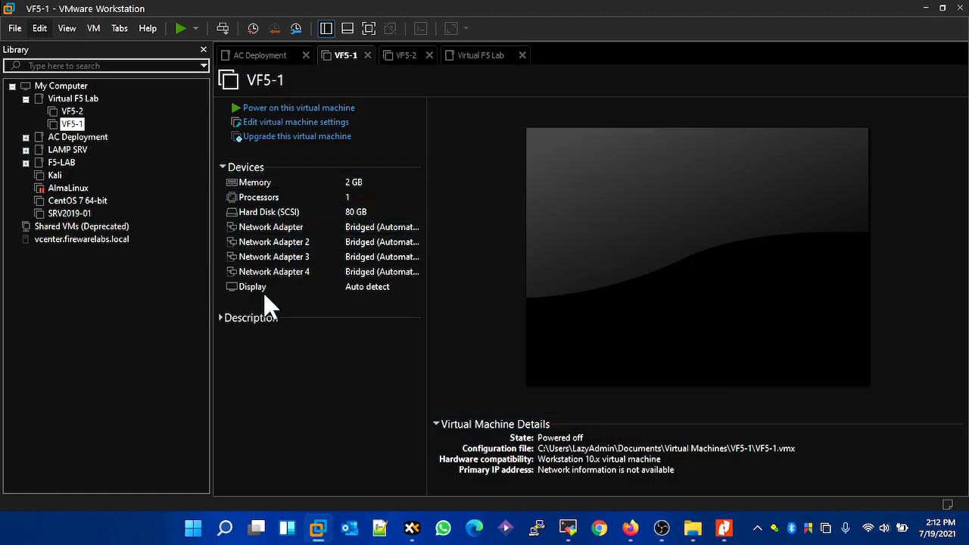
- In the VF5-1 virtual machine settings, connect the first network adapter to the custom network MGMT-NET
left_click(289, 124)
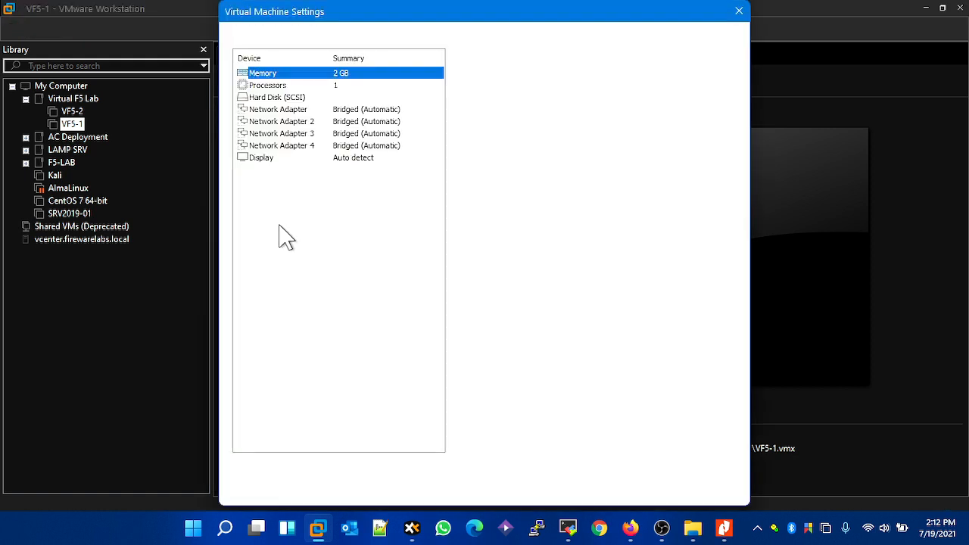
left_click(365, 115)
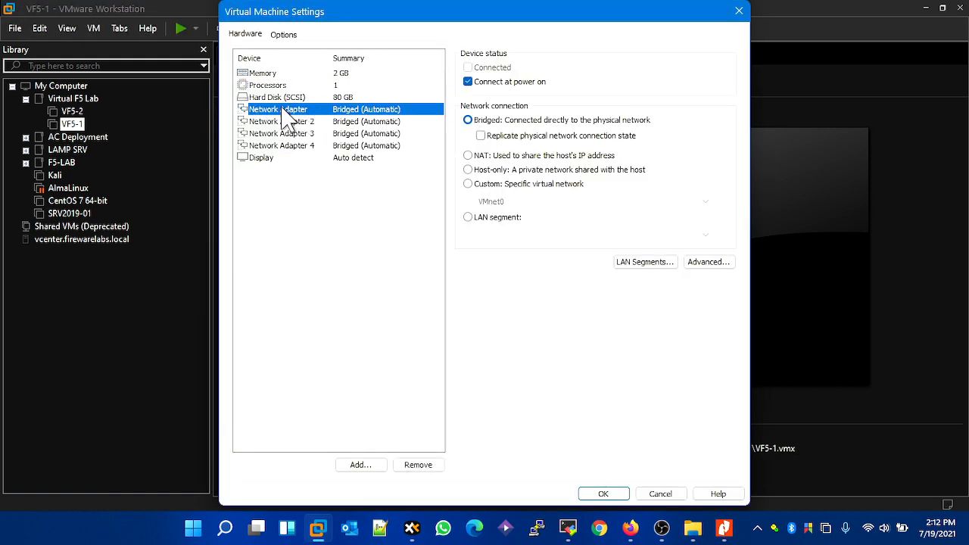
left_click(469, 184)
left_click(515, 203)
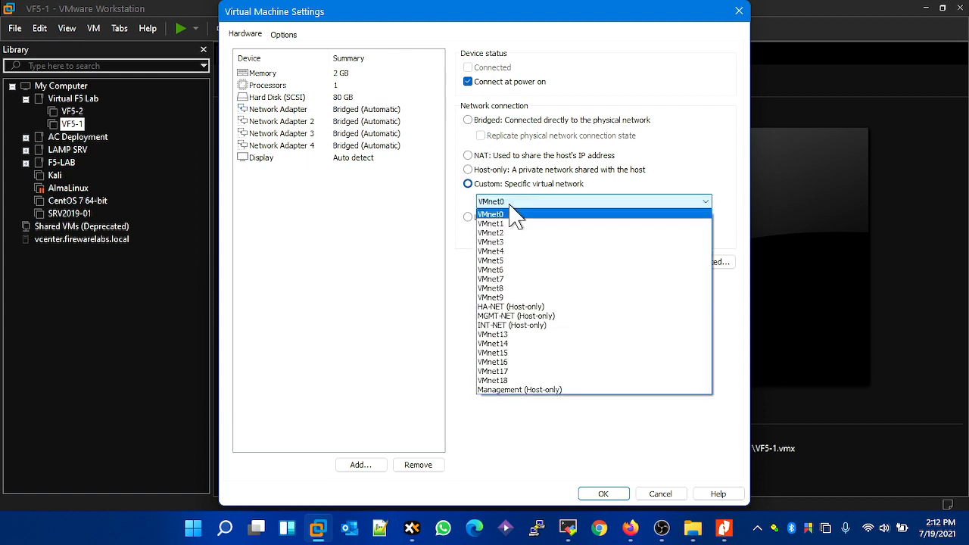
left_click(547, 316)
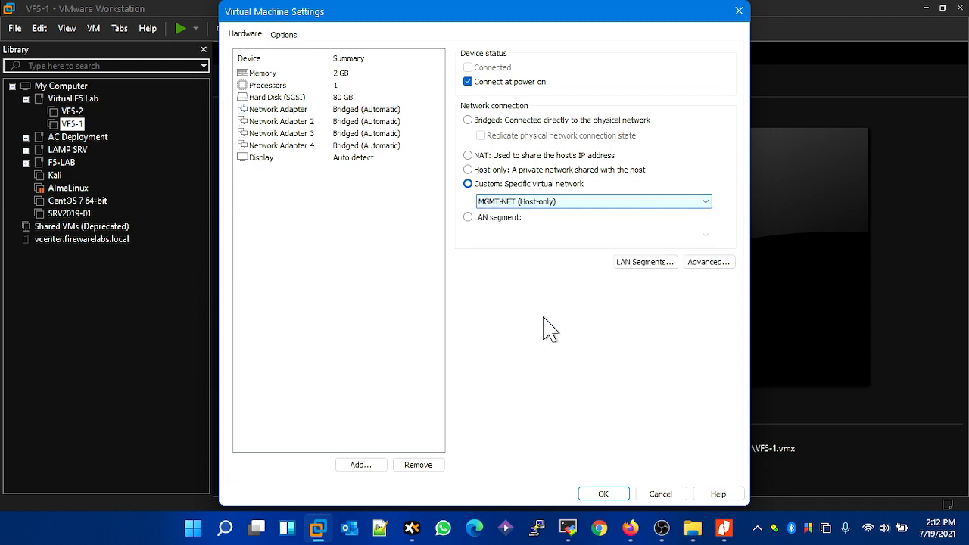
- Connect Network Adapter 2 of VF5-1 to the custom network INT-NET
left_click(366, 121)
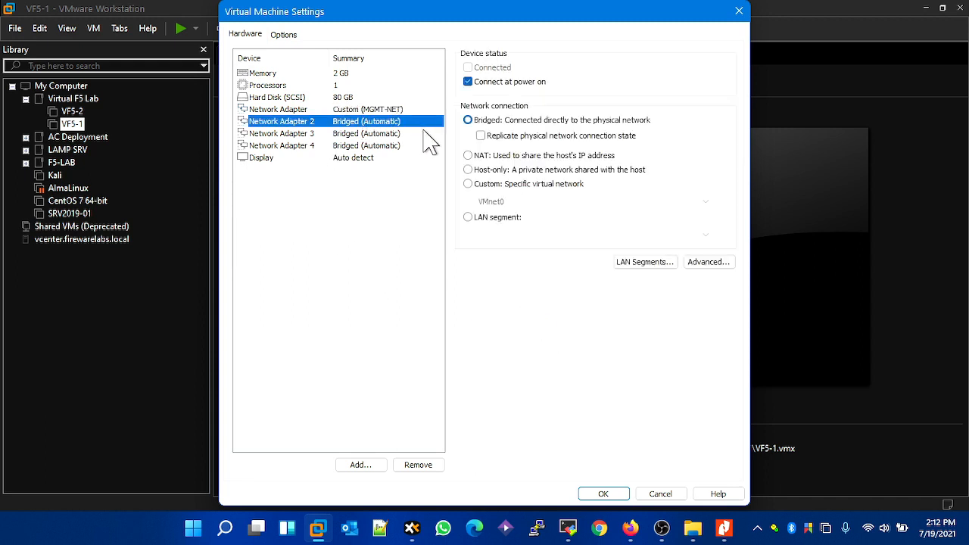
left_click(502, 187)
left_click(518, 203)
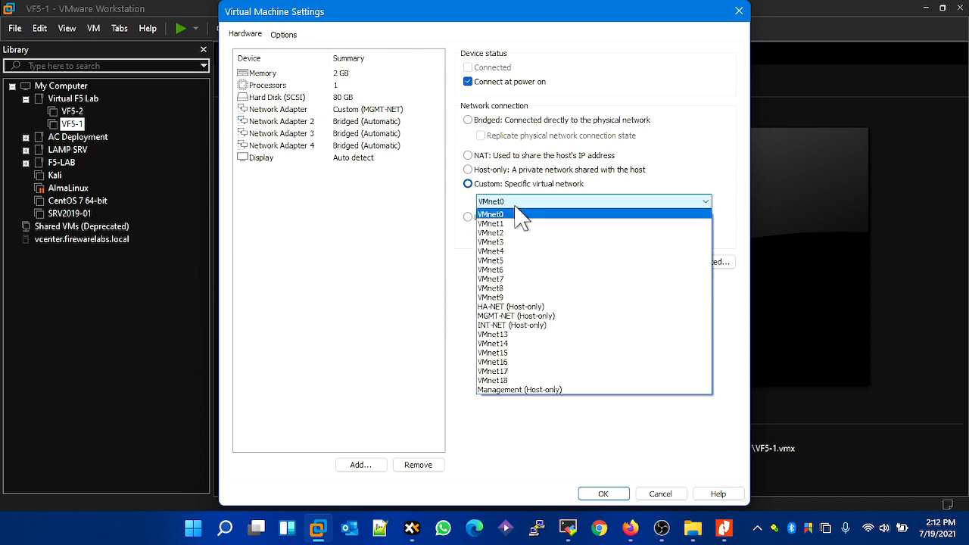
left_click(564, 327)
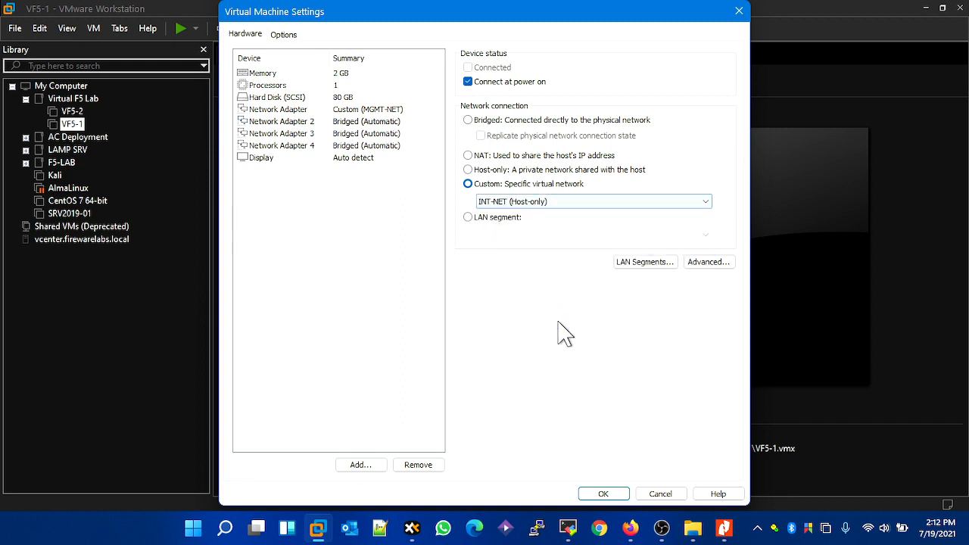
- Connect Network Adapter 3 of VF5-1 to the custom network HA-NET
left_click(361, 136)
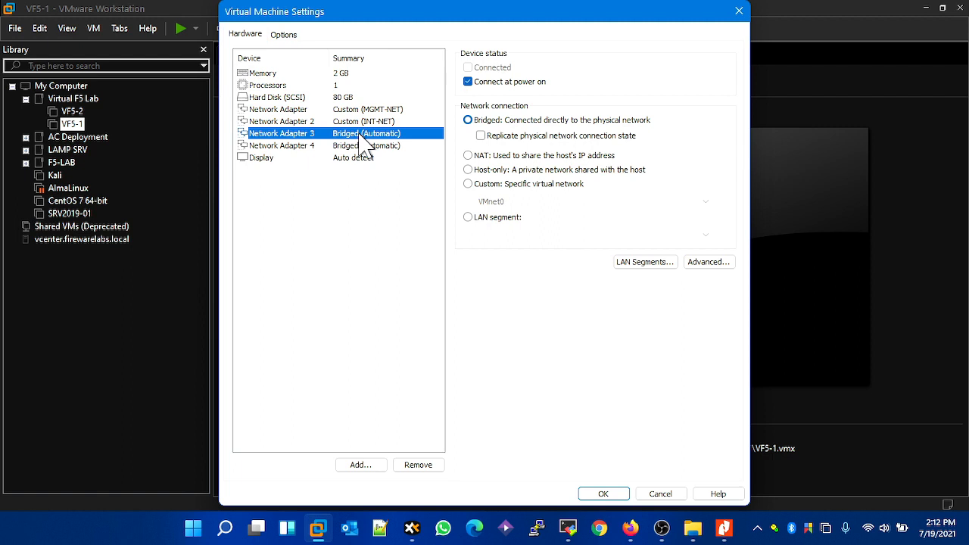
left_click(555, 186)
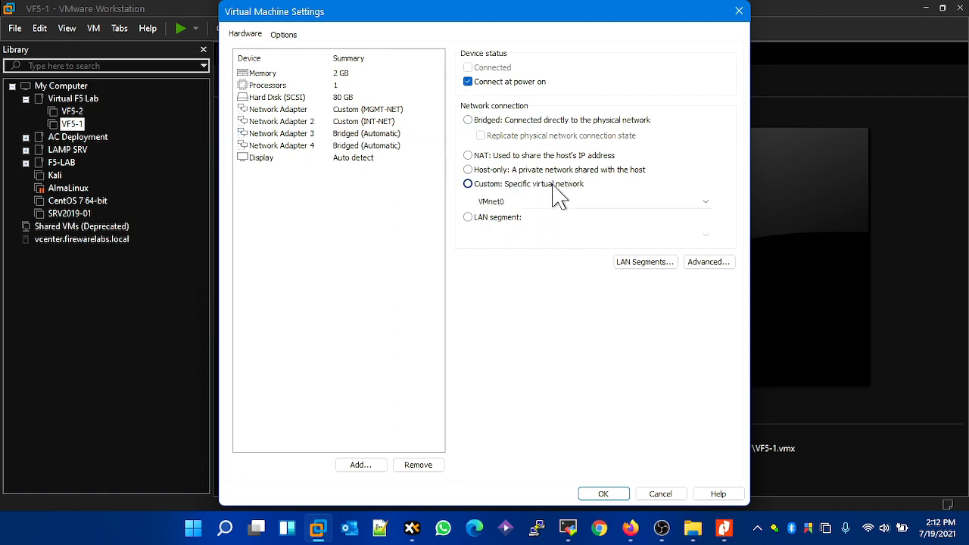
left_click(558, 200)
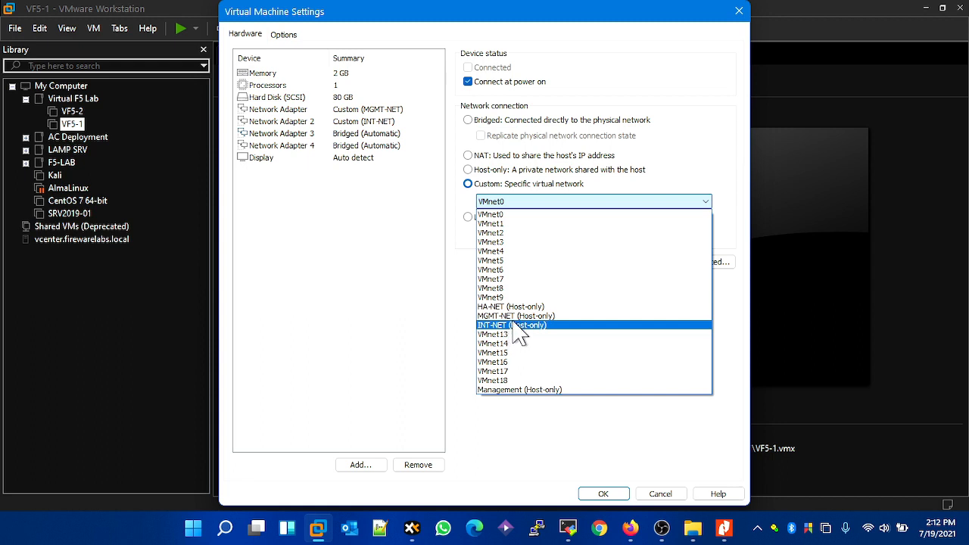
left_click(517, 307)
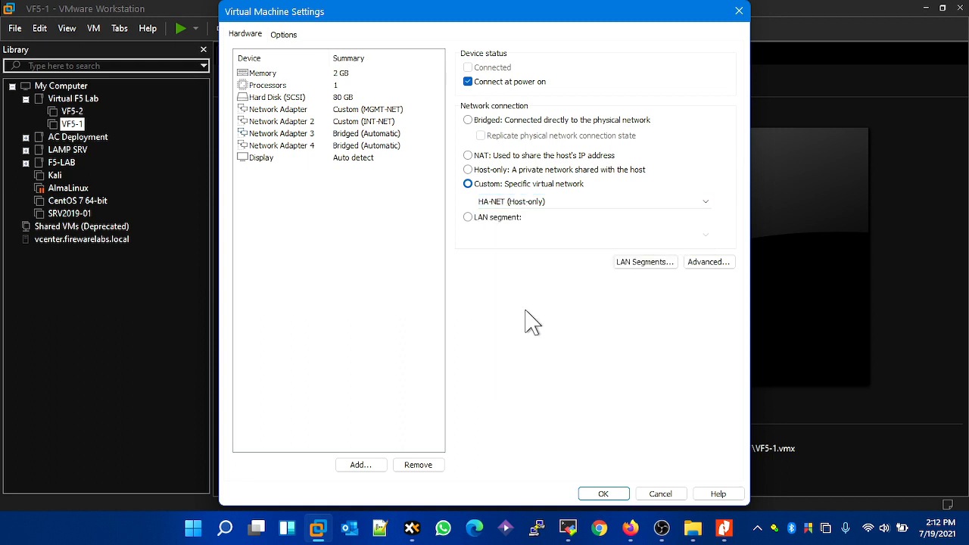
- Connect Network Adapter 4 of VF5-1 to the custom network VMnet0
left_click(336, 148)
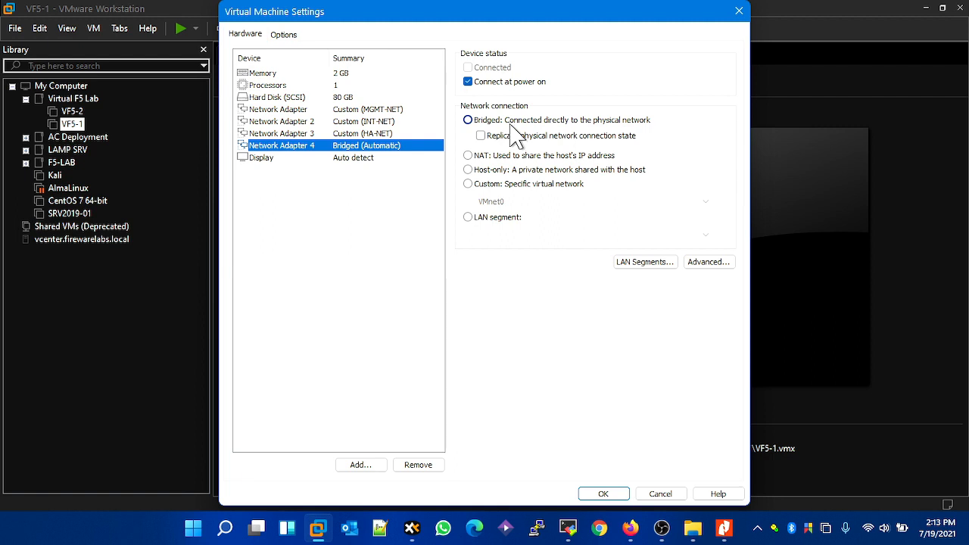
left_click(469, 184)
left_click(488, 201)
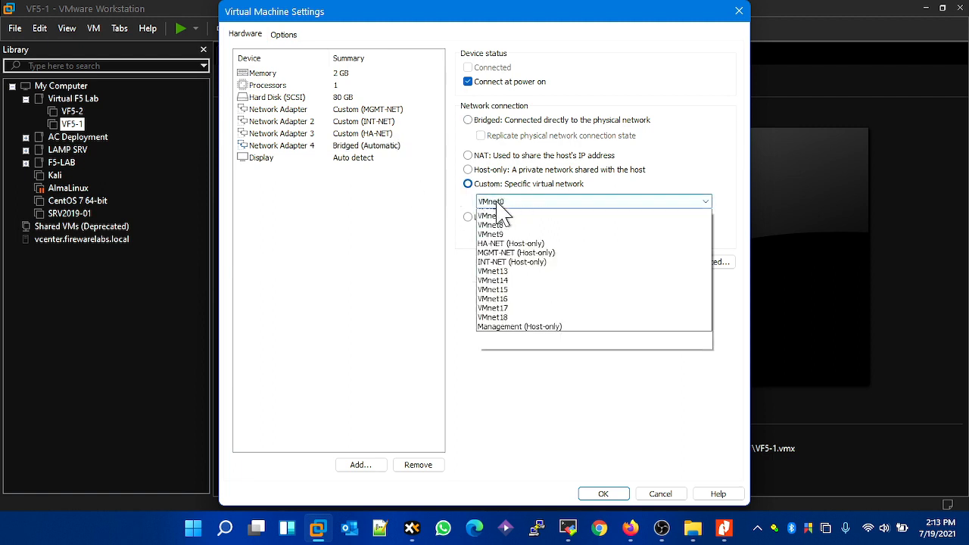
left_click(506, 215)
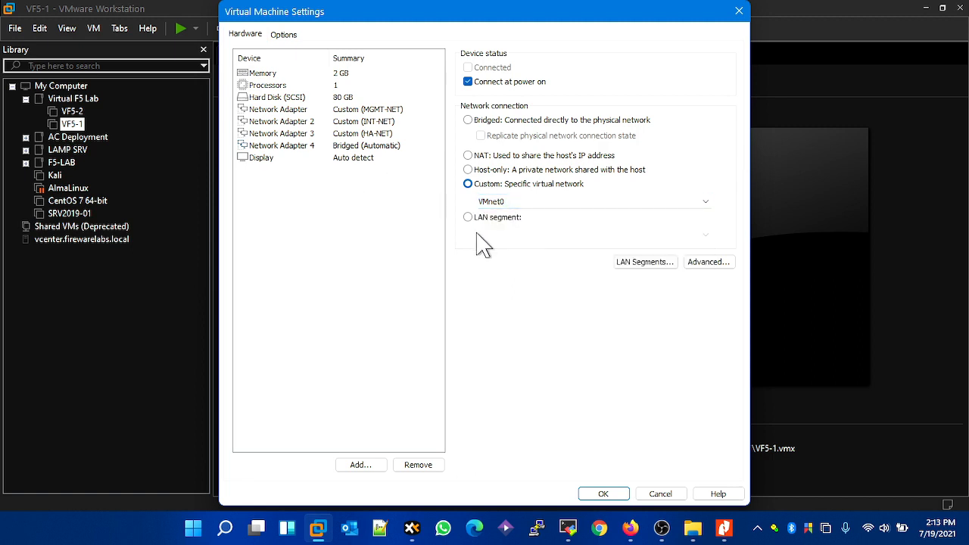
left_click(493, 123)
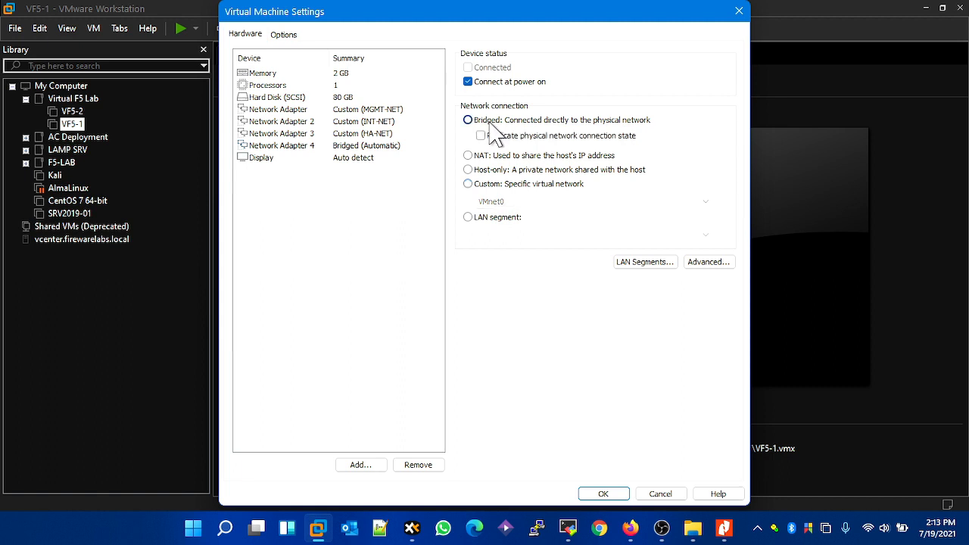
left_click(482, 136)
left_click(530, 139)
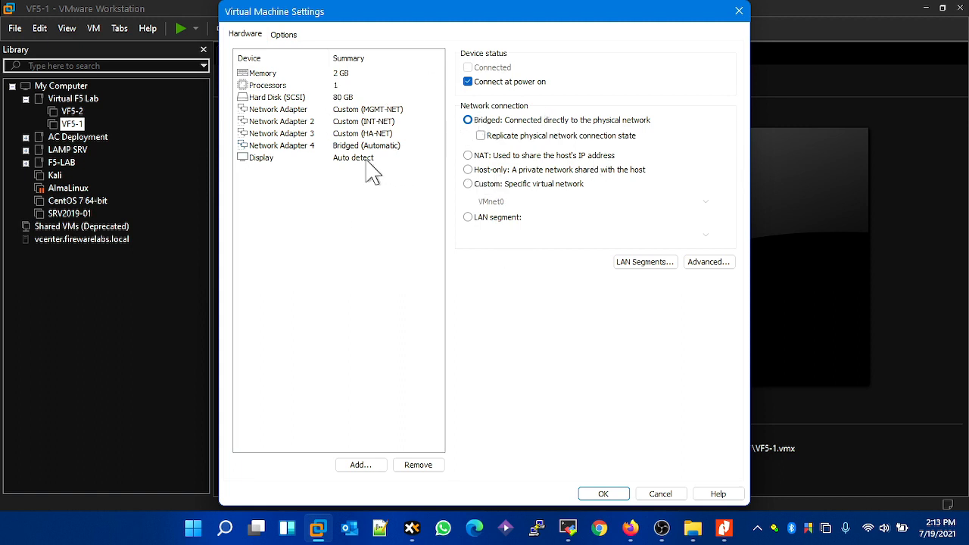
- Save the VF5-1 hardware settings and power on both VF5-1 and VF5-2
left_click(604, 494)
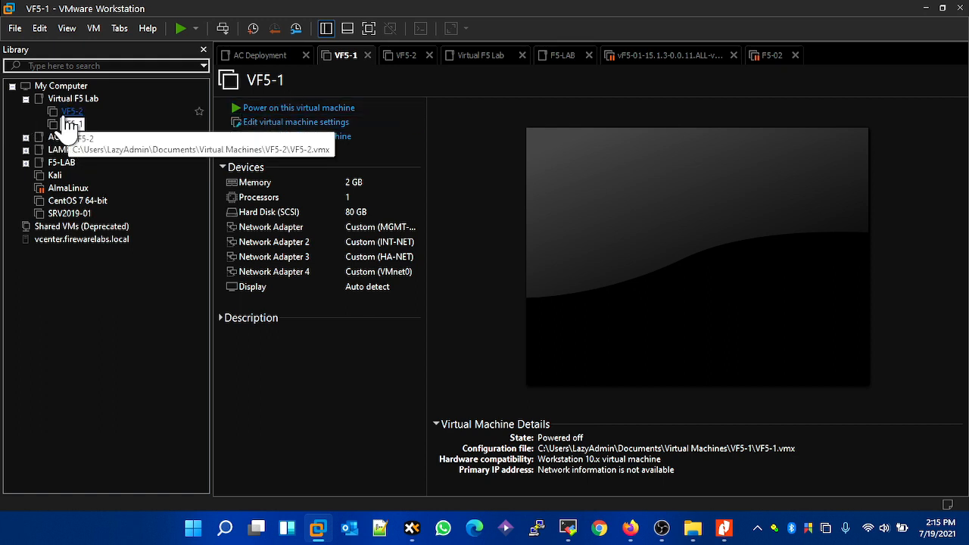
left_click(277, 112)
left_click(291, 110)
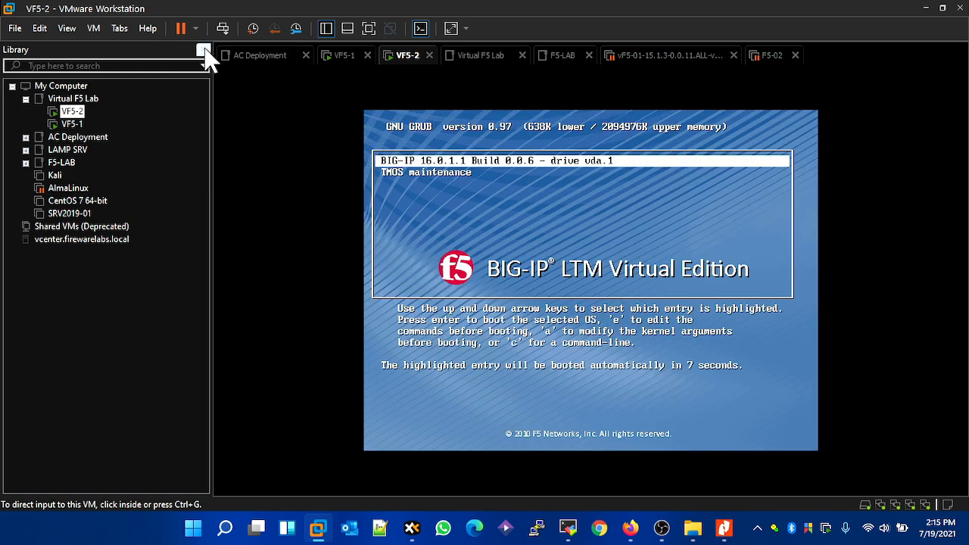
- Boot the BIG-IP 16.0.1.1 Build 0.0.6 entry in the VF5-2 boot loader
left_click(482, 250)
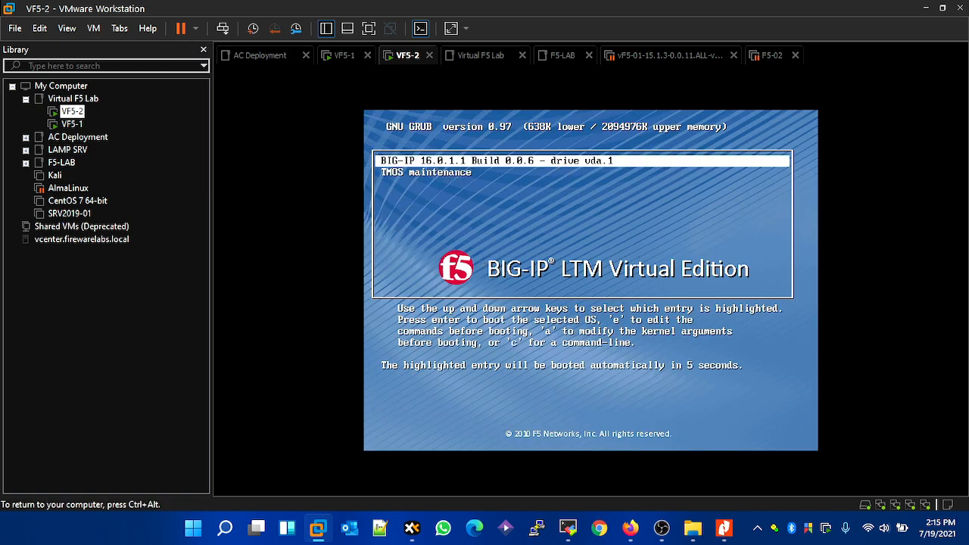
key("Return")
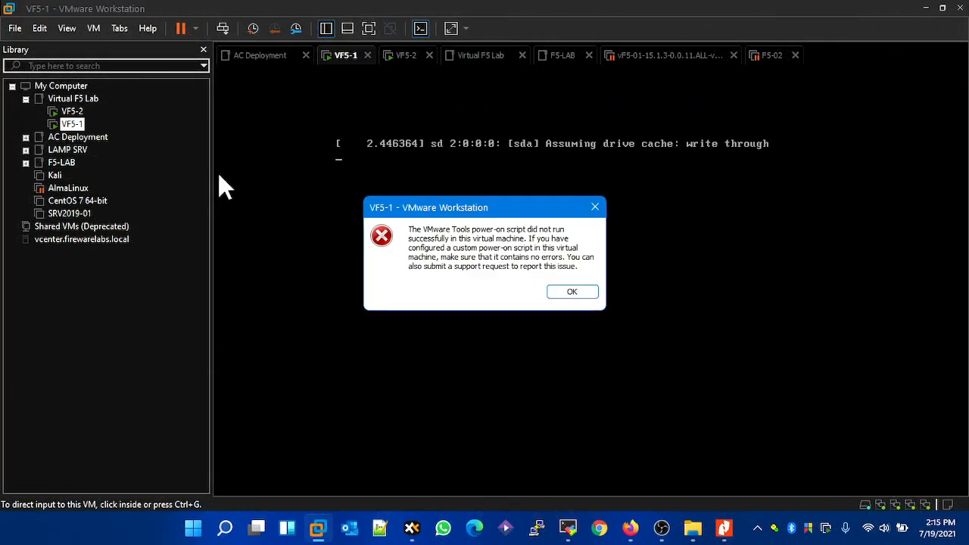
- Dismiss the VMware Tools script error for VF5-1 and narrow the Library pane to widen the console area
left_click(570, 292)
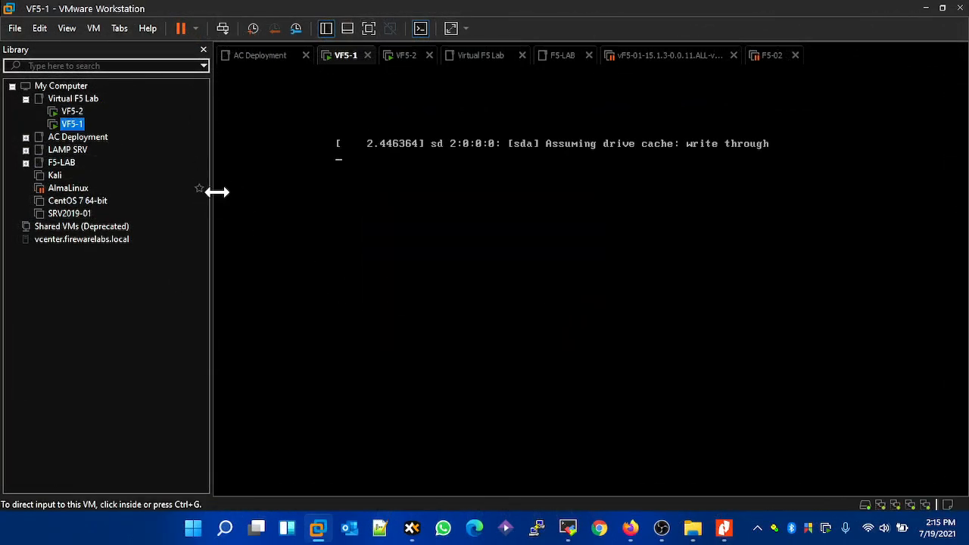
left_click_drag(210, 194, 156, 194)
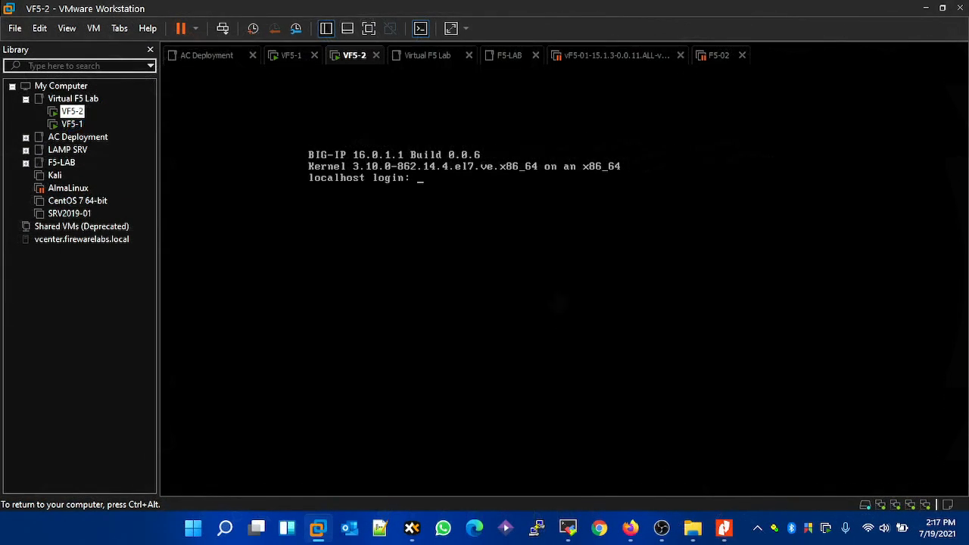
- Log in to the VF5-2 console as root with the account password and replace it with a new BIG-IP password
key("ctrl+alt")
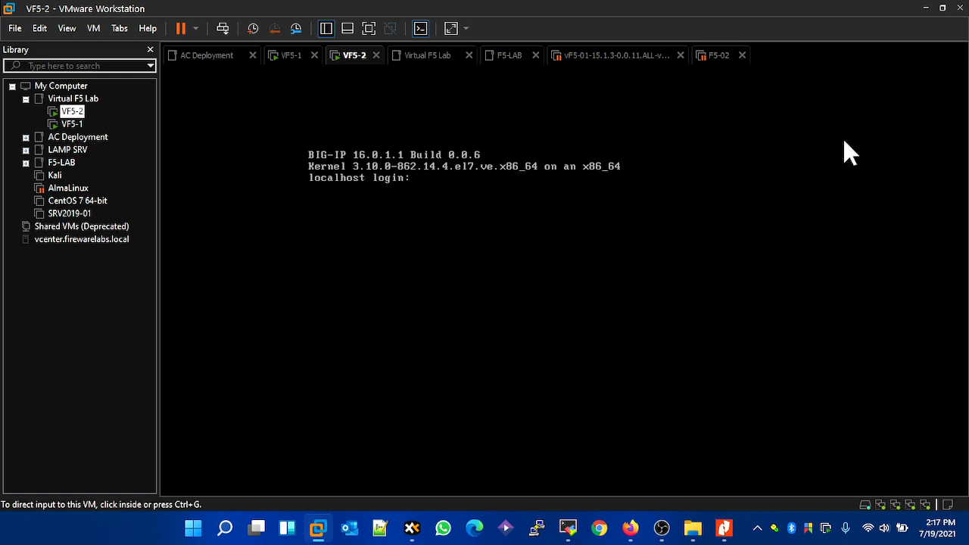
left_click(510, 432)
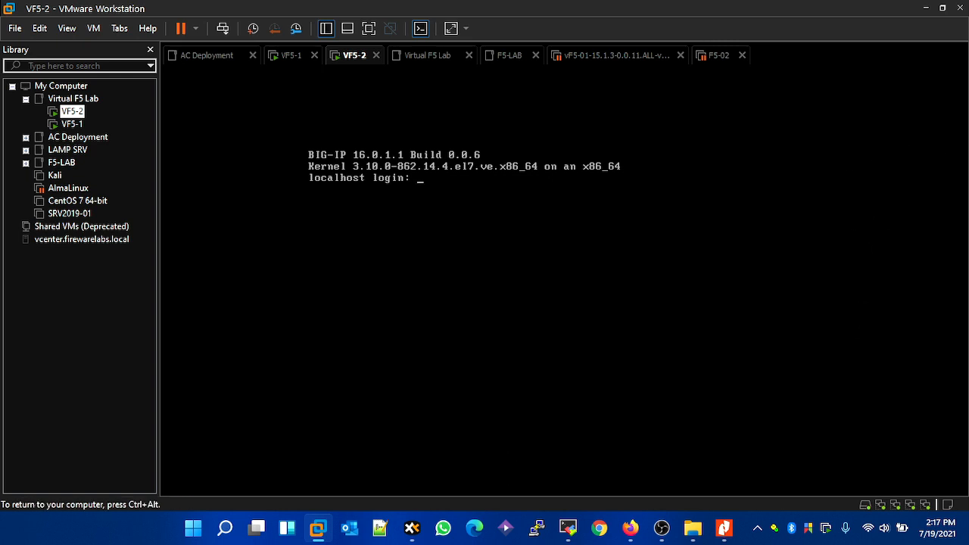
type("root")
key("Return")
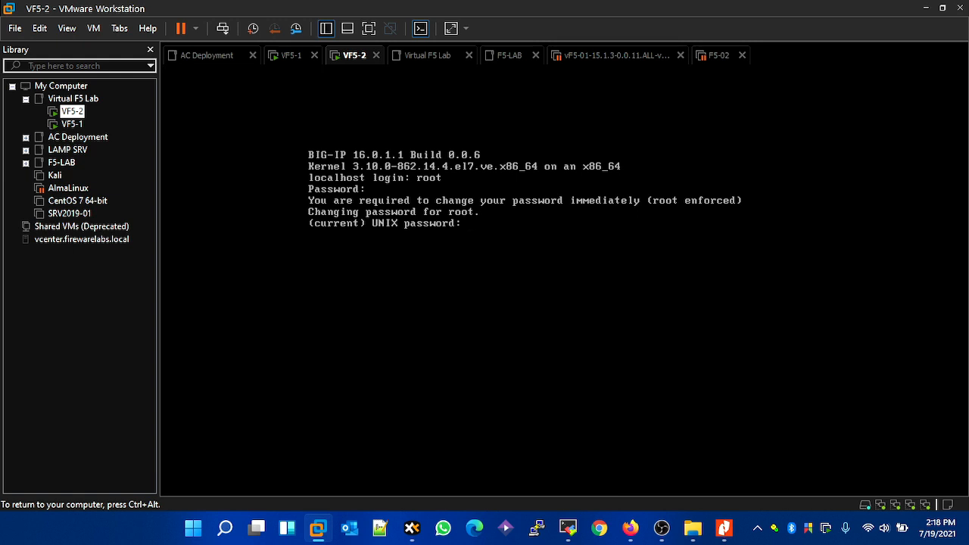
key("Return")
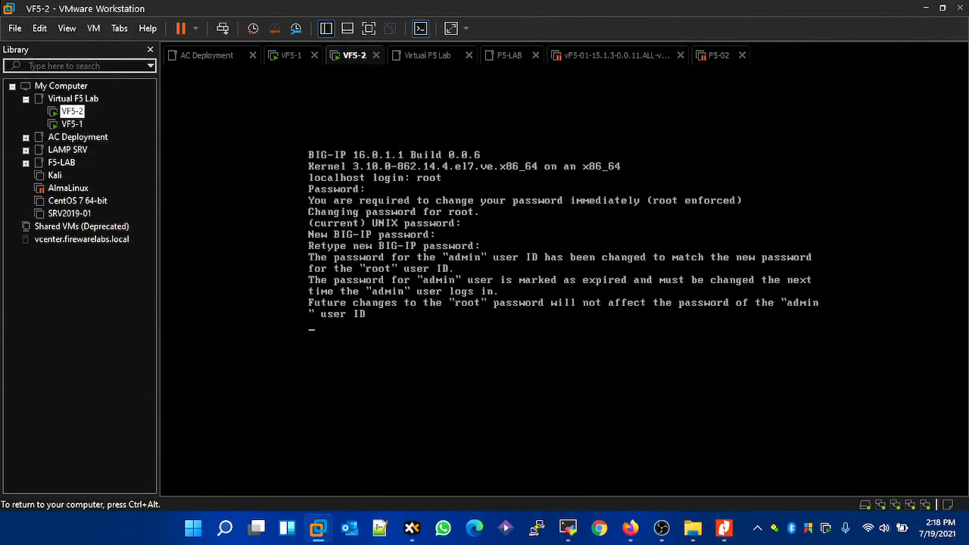
- Launch the management port setup from the VF5-2 root shell with the config command
key("Return")
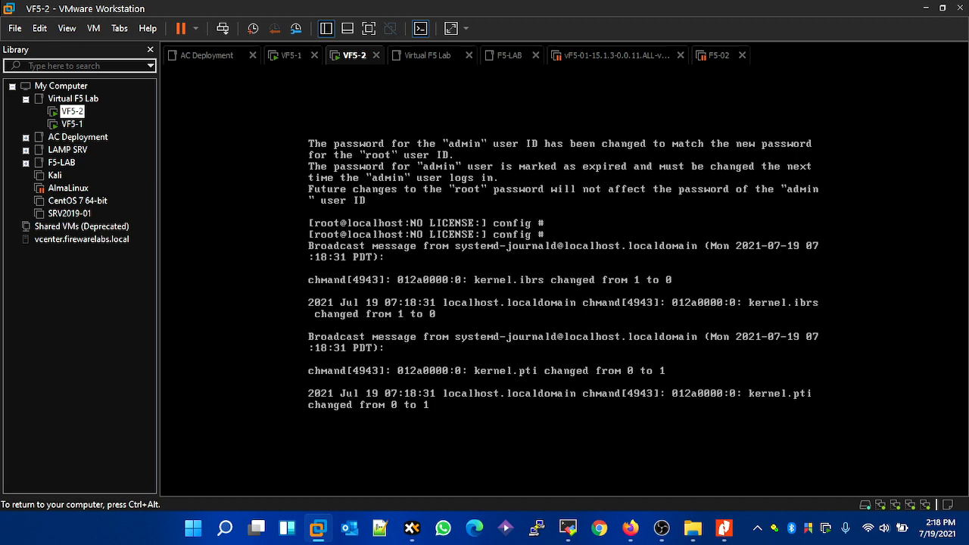
key("Return")
key("Return")
key("Return")
key("Return")
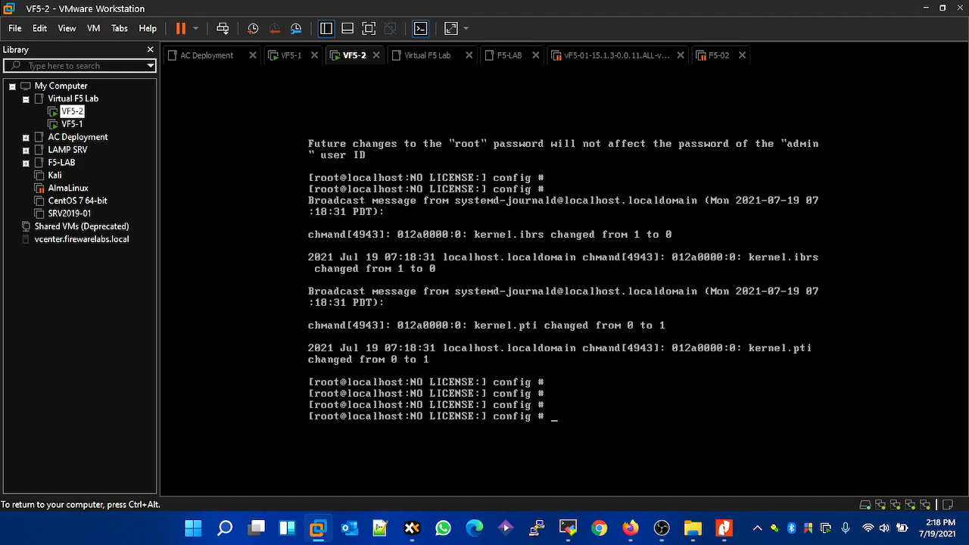
type("config")
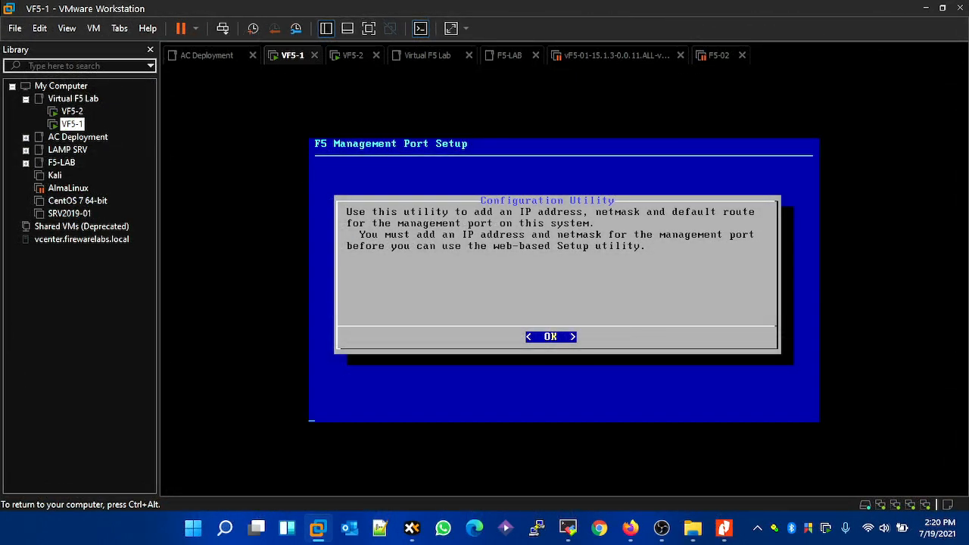
- Proceed past the introduction of the VF5-1 management port setup and decline automatic IP address configuration
key("Return")
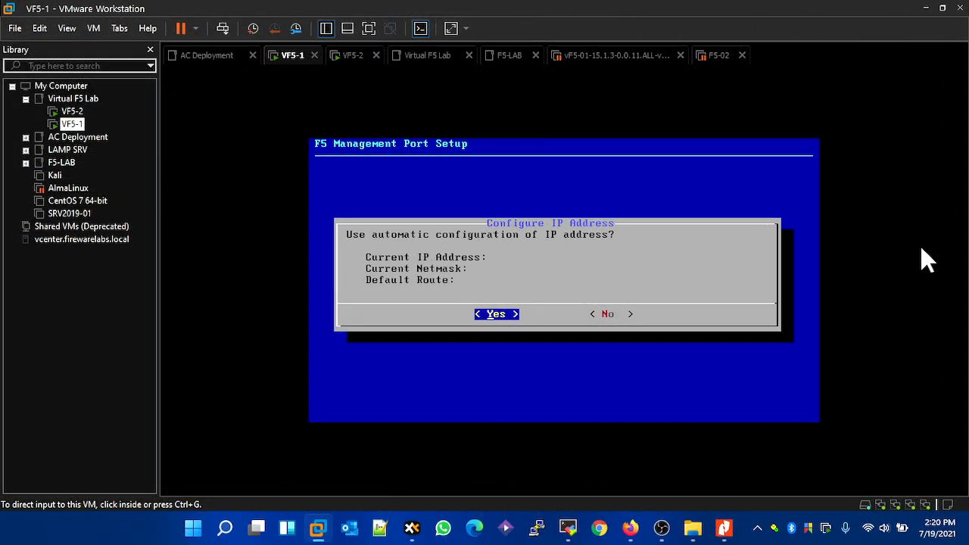
left_click(920, 228)
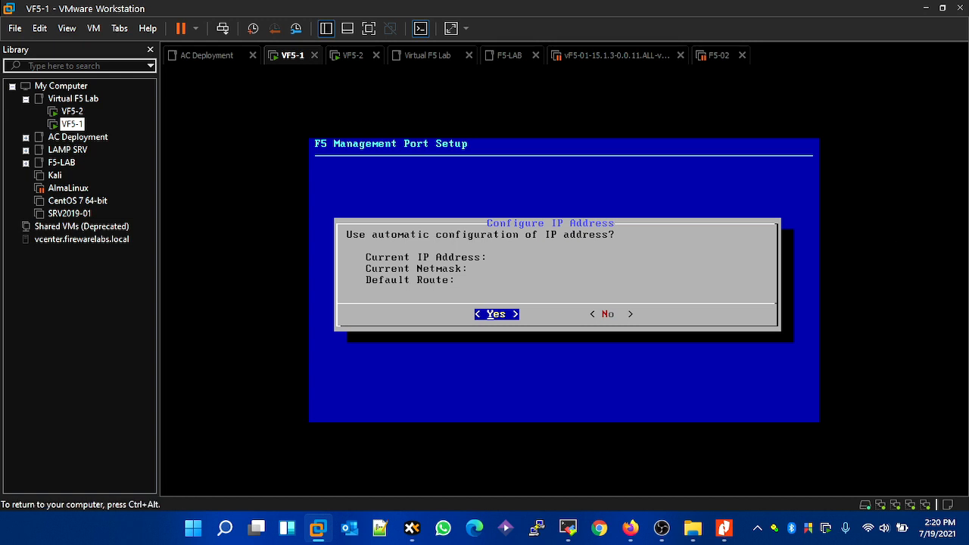
key("Right")
key("Return")
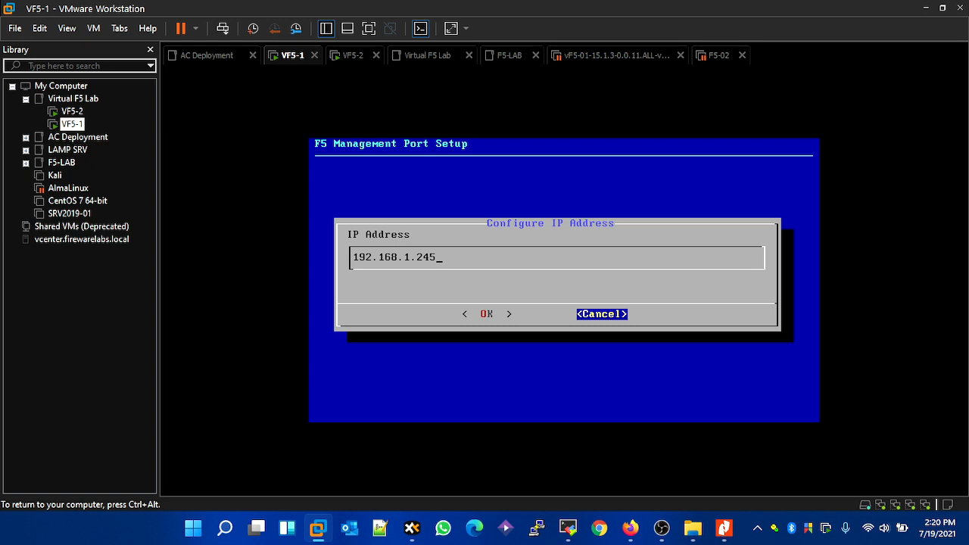
- Replace the VF5-1 management IP address with 172.15.1.10
key("BackSpace")
key("BackSpace")
key("BackSpace")
key("BackSpace")
key("BackSpace")
key("BackSpace")
key("BackSpace")
key("BackSpace")
key("BackSpace")
key("BackSpace")
key("BackSpace")
key("BackSpace")
key("BackSpace")
key("Left")
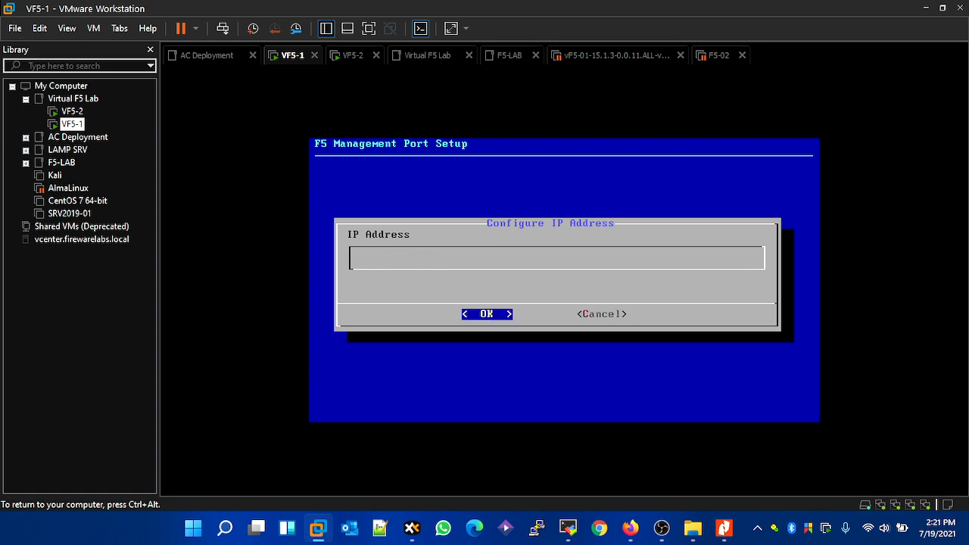
key("Right")
type("1")
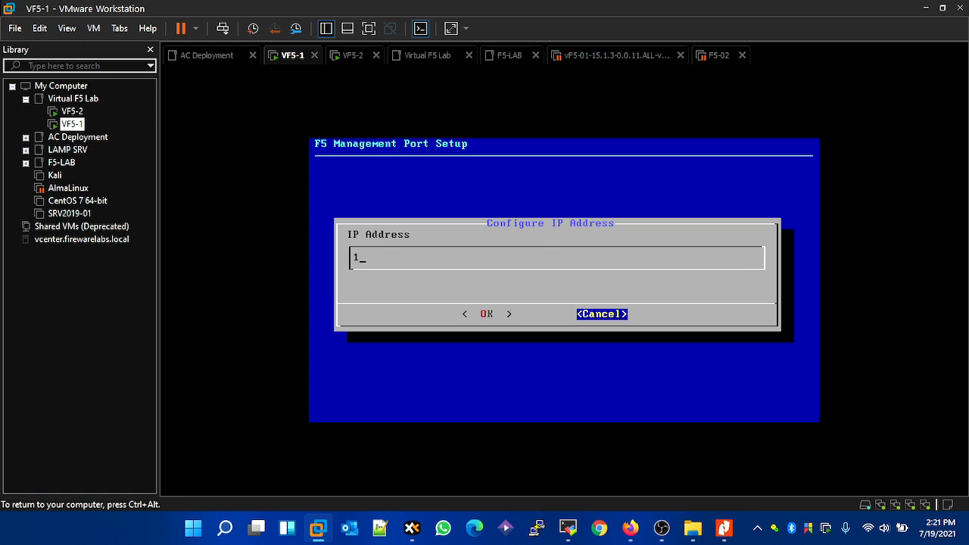
type("72.15.1.10")
key("BackSpace")
type("0")
key("Return")
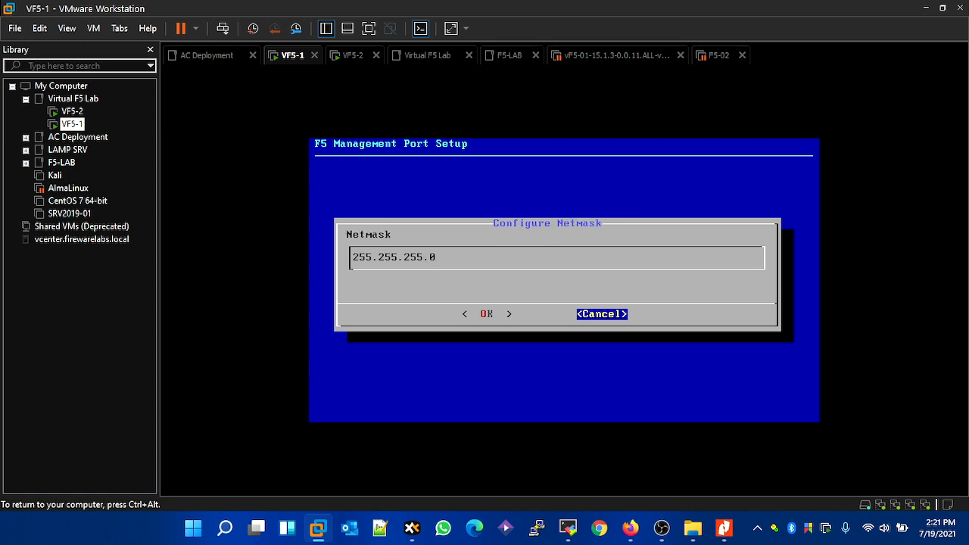
- Keep netmask 255.255.255.0 for VF5-1, accept the management settings without a default route, and release the console
key("Left")
key("Return")
key("Return")
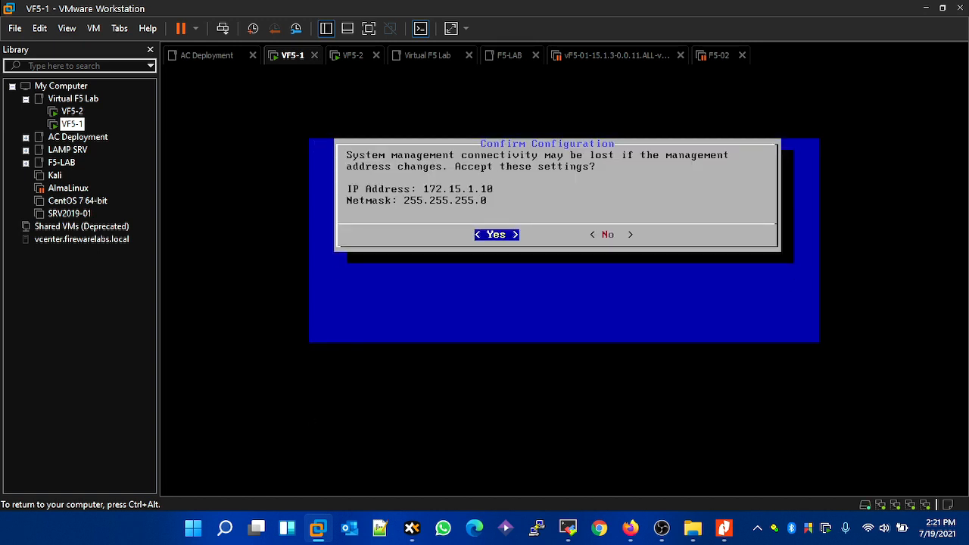
type("r")
key("ctrl+alt")
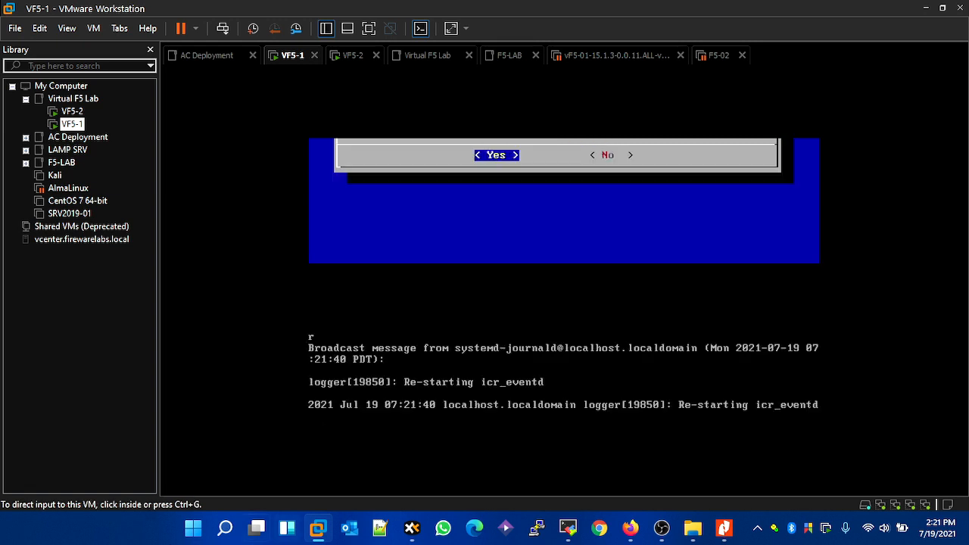
right_click(194, 528)
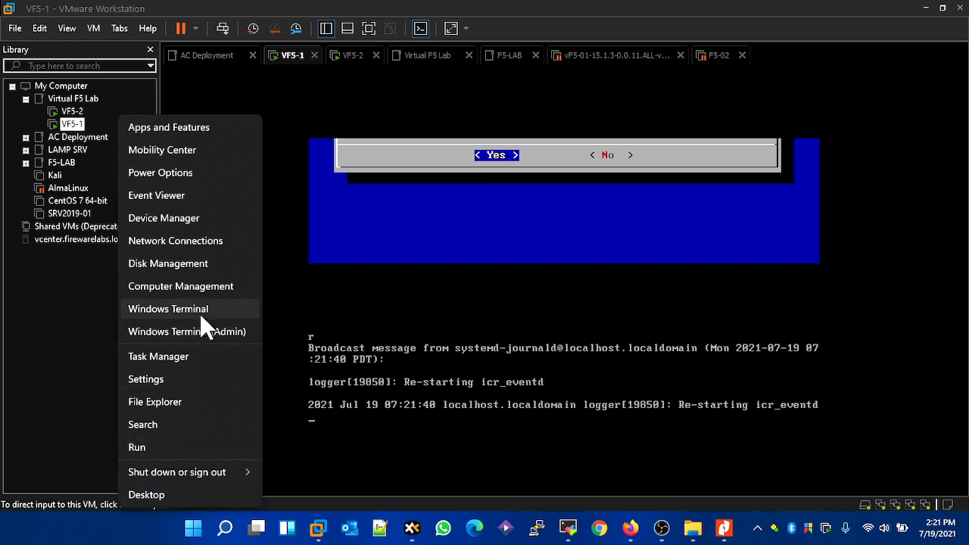
left_click(631, 528)
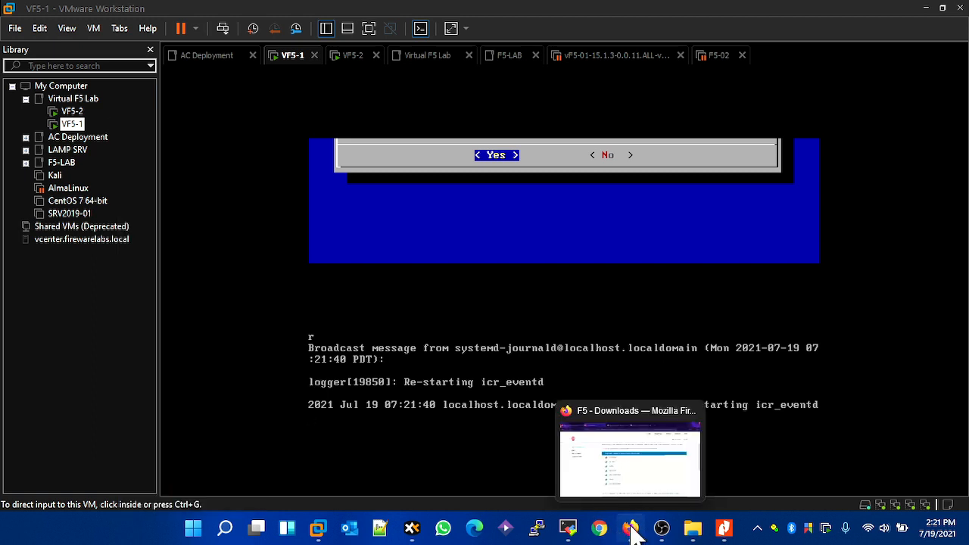
left_click(631, 528)
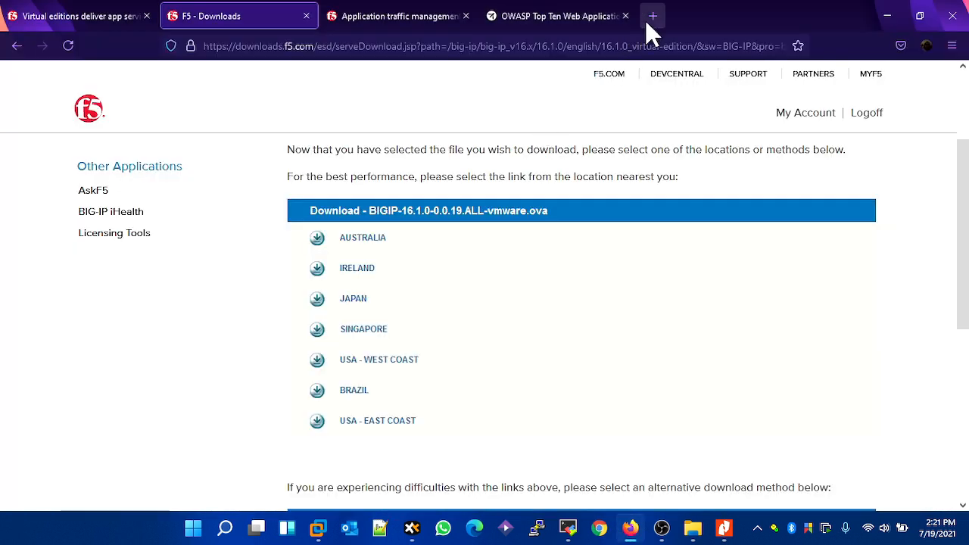
left_click(646, 19)
type("https://17")
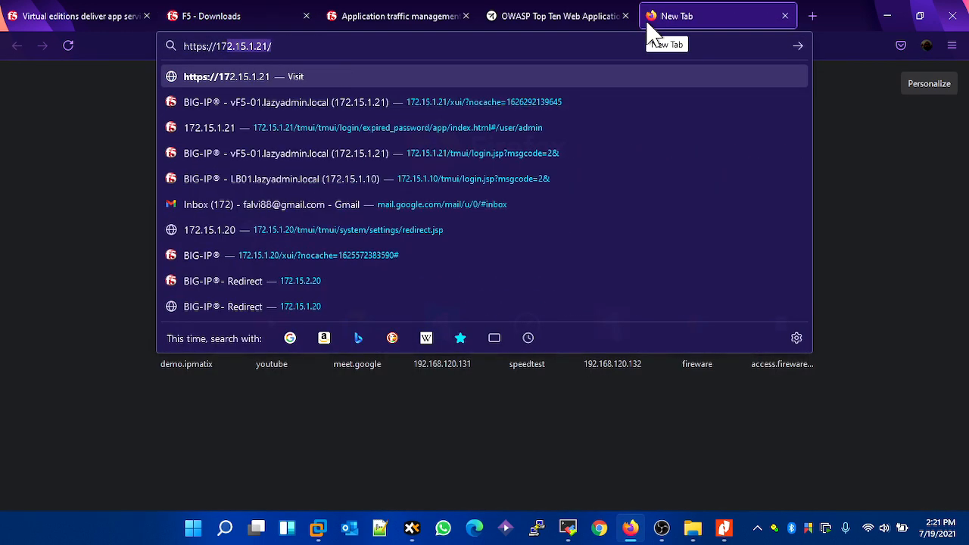
type("2.15.1.10/")
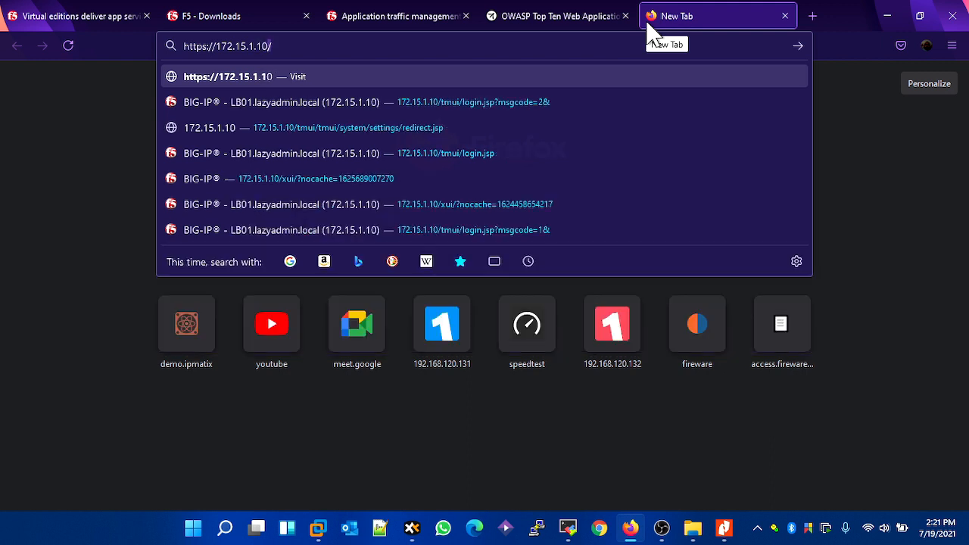
key("Return")
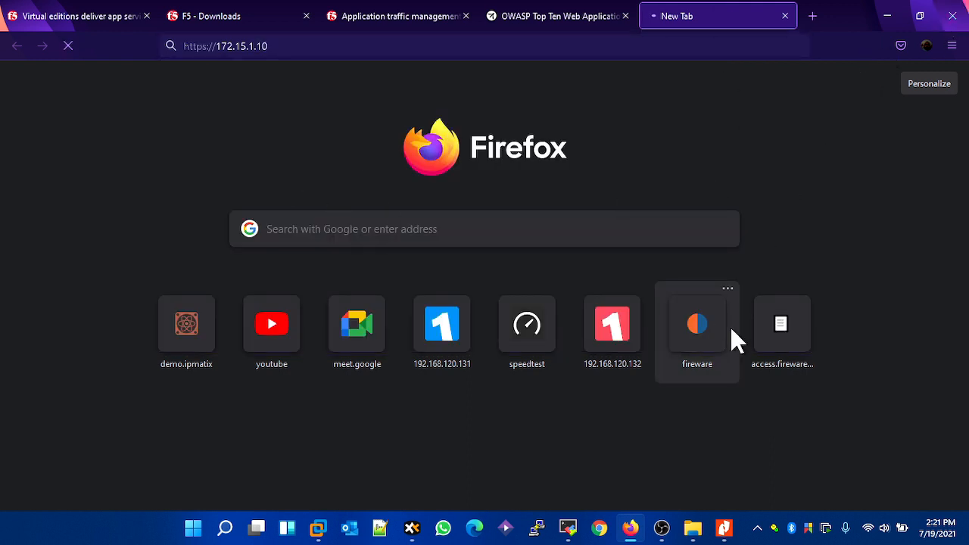
- Open Windows Terminal as administrator and start a continuous ping of 172.15.1.10
key("super")
key("super")
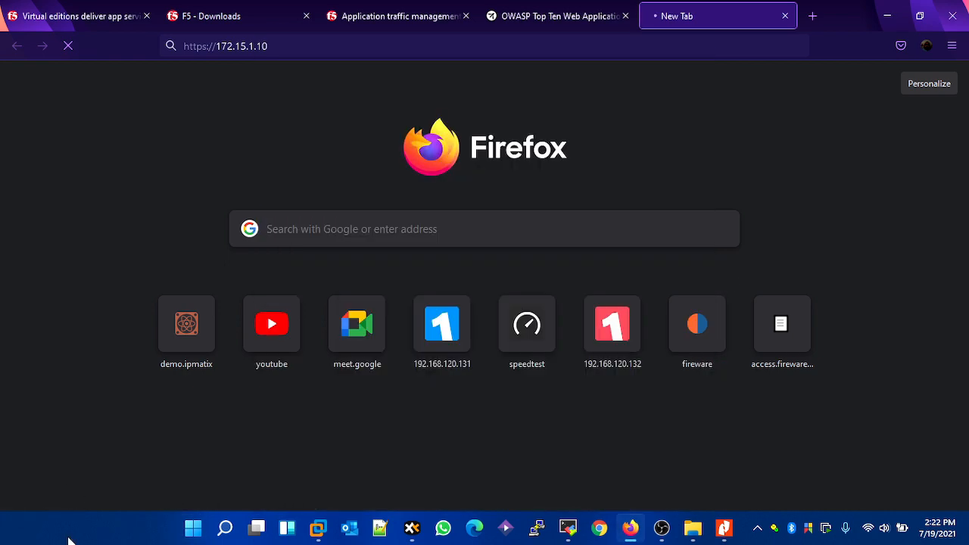
right_click(191, 525)
left_click(222, 336)
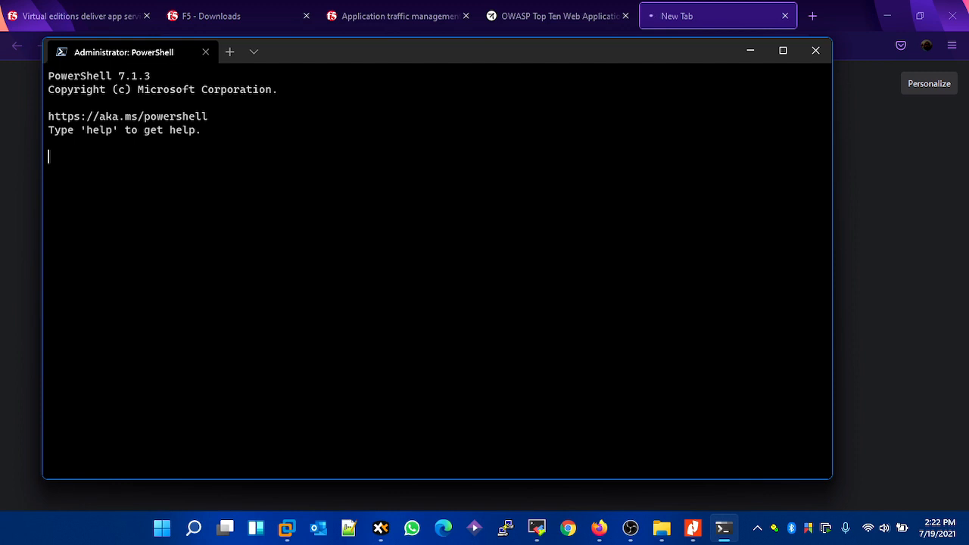
type("ping 172.15.1.10")
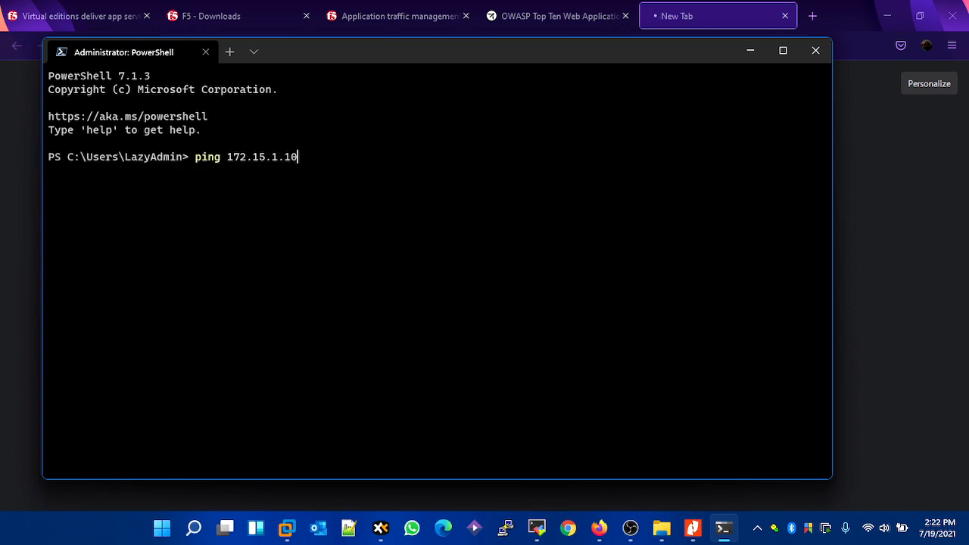
type(" /t")
key("Return")
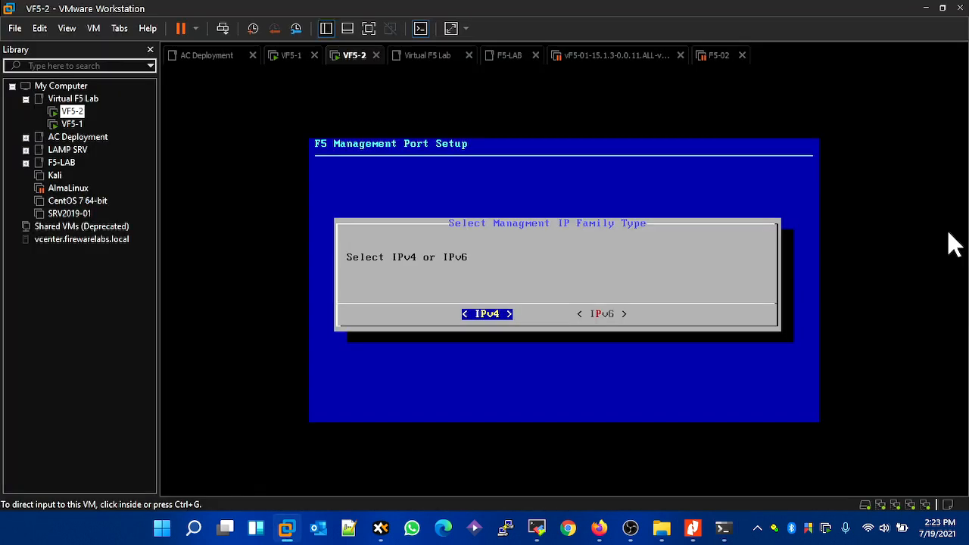
left_click(950, 234)
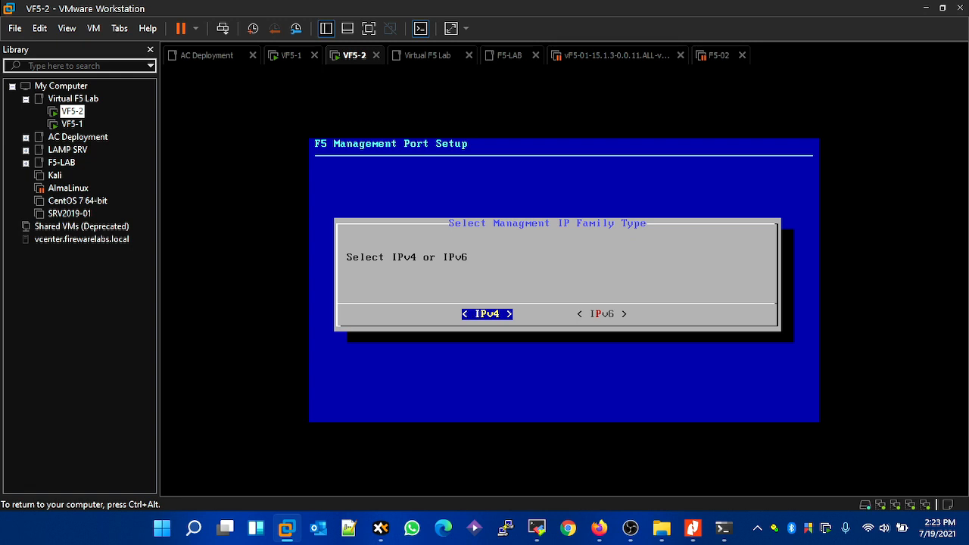
- Choose IPv4 for the VF5-2 management port and decline automatic IP address configuration
key("ctrl+alt")
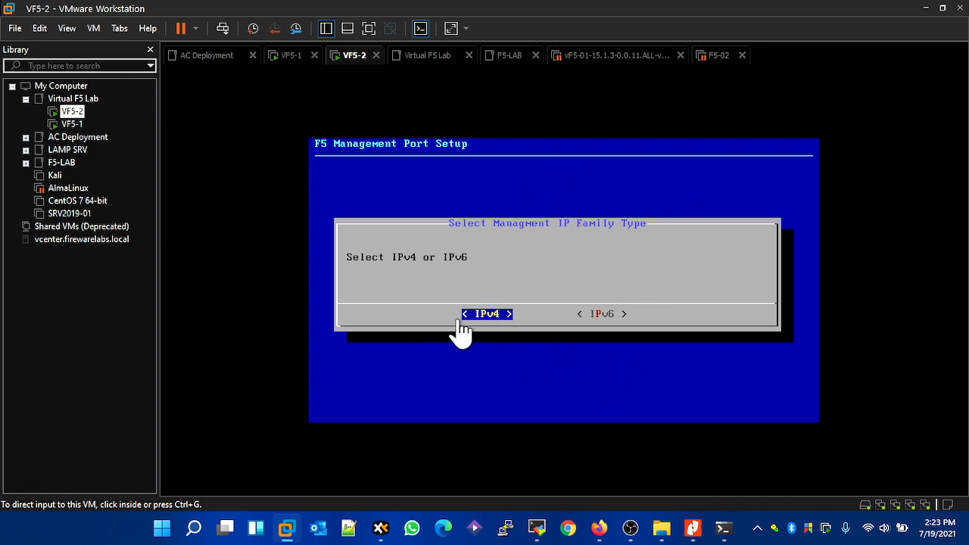
left_click(483, 401)
key("Right")
key("Left")
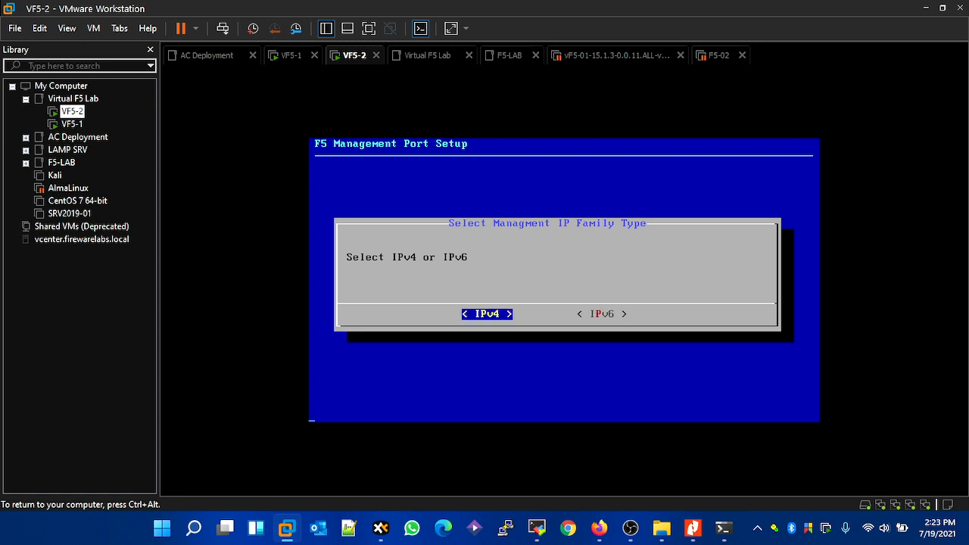
key("Return")
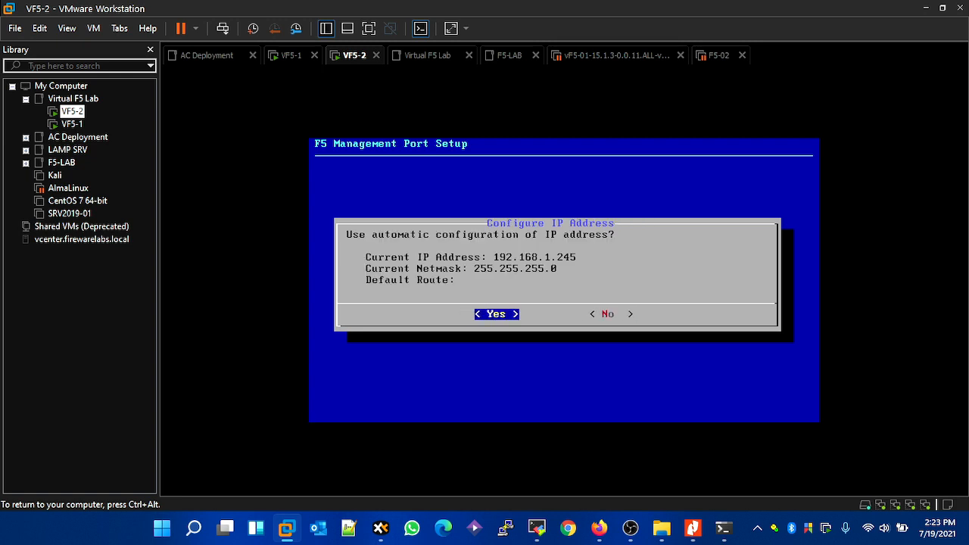
key("Right")
key("Return")
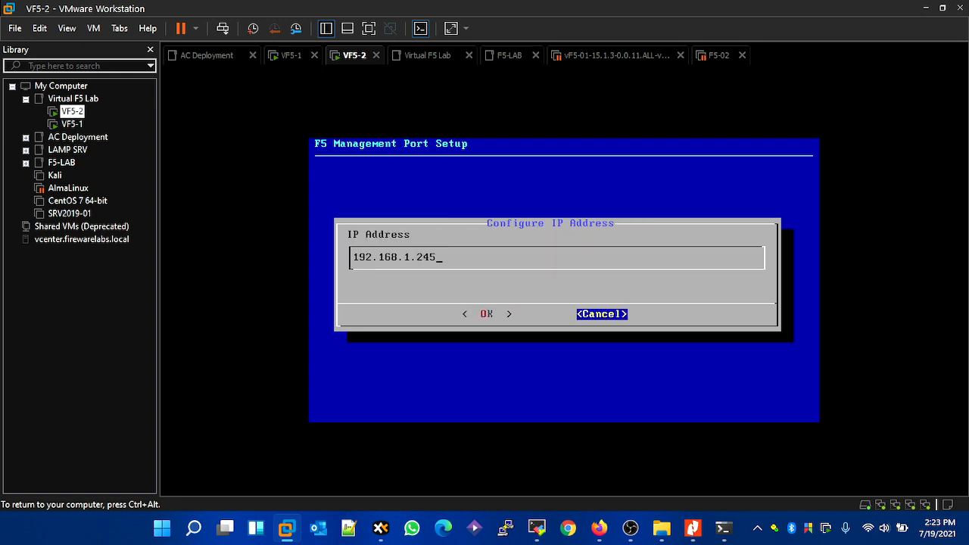
- Replace the VF5-2 management IP address with 172.15.1.20
key("BackSpace")
key("BackSpace")
key("BackSpace")
key("BackSpace")
key("BackSpace")
key("BackSpace")
key("BackSpace")
key("BackSpace")
key("BackSpace")
key("BackSpace")
key("BackSpace")
key("BackSpace")
key("BackSpace")
key("Tab")
key("shift+Tab")
type("172")
type(".1")
type("0")
key("Left")
key("Return")
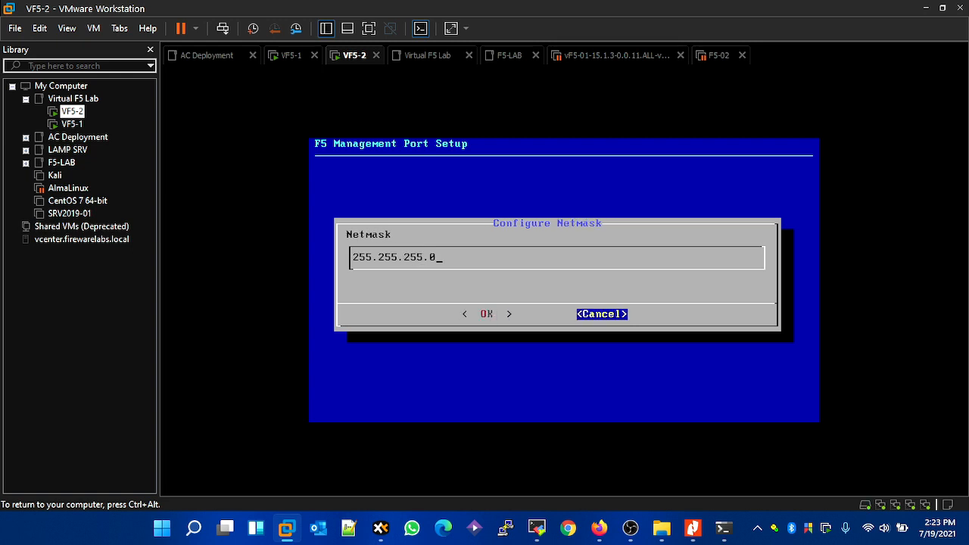
- Keep netmask 255.255.255.0 for VF5-2 and create the management default route 172.15.1.1
key("Left")
key("Return")
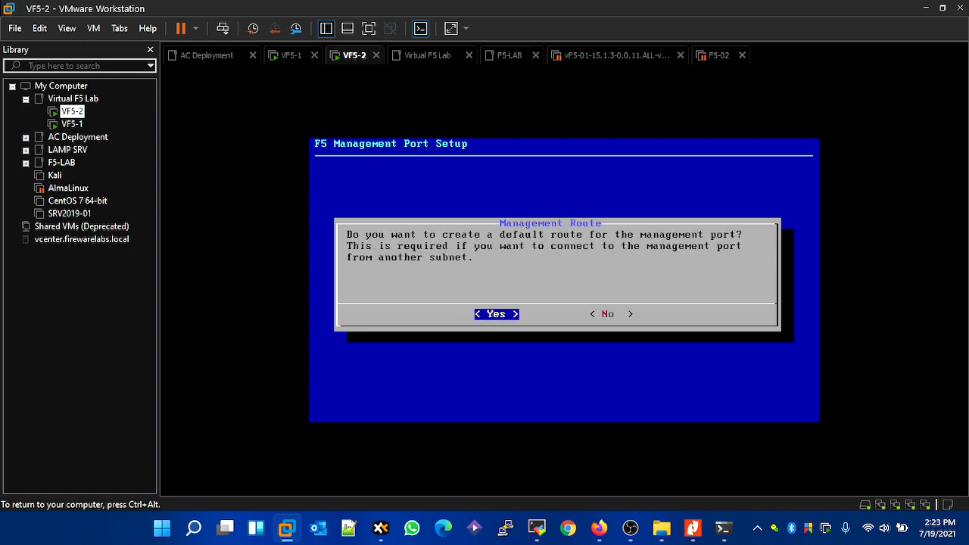
key("Return")
key("Left")
key("Return")
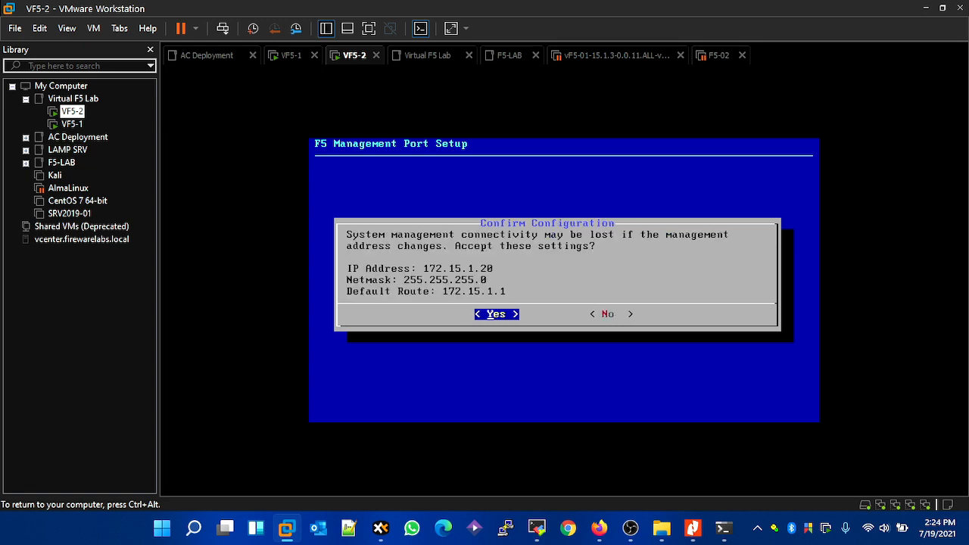
- Return to the PowerShell window, stop the running ping and ping 172.15.1.20 instead
key("ctrl+alt")
left_click(723, 529)
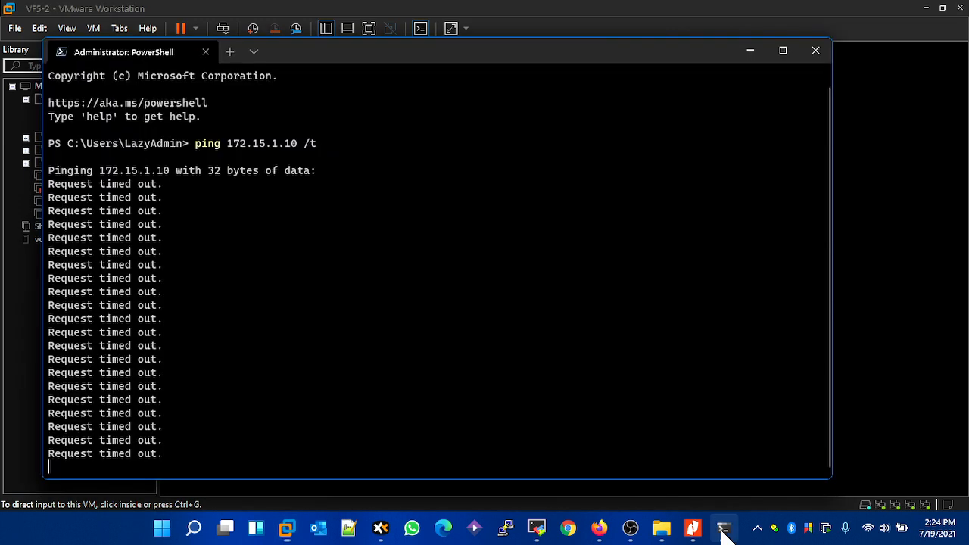
key("ctrl+c")
key("ctrl+c")
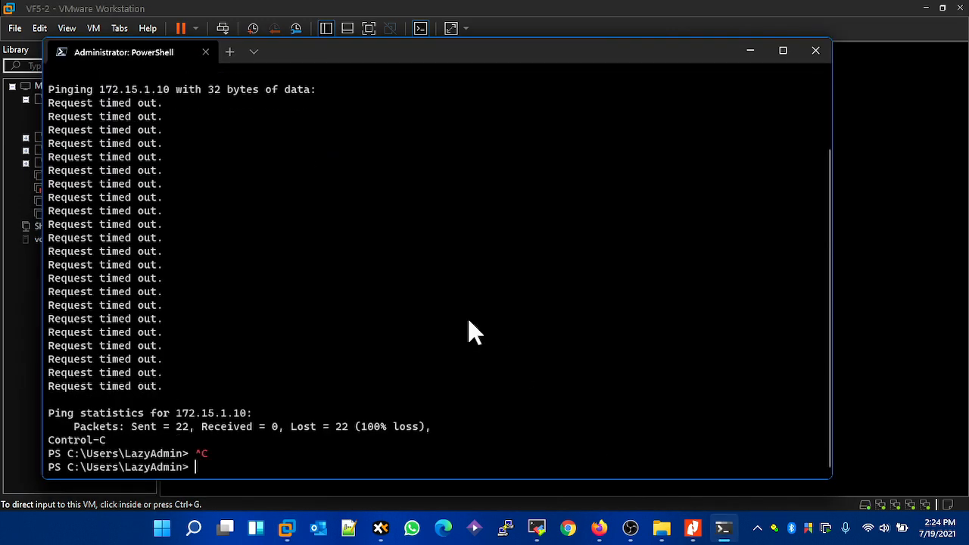
key("Up")
key("BackSpace")
key("BackSpace")
key("BackSpace")
key("BackSpace")
key("BackSpace")
type("20")
key("Return")
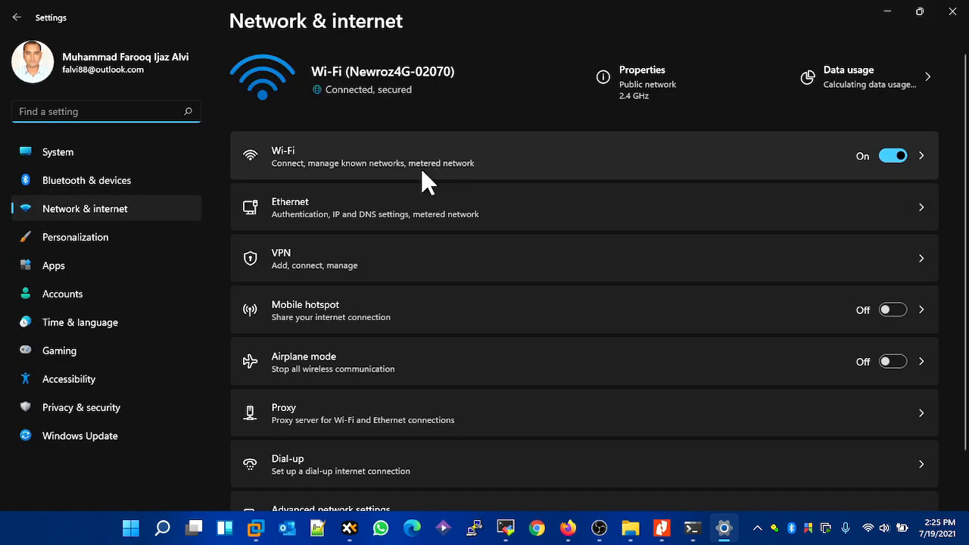
- Open the host's Network Connections from the network settings and check the MGMT-NET, HA-NET and INT-NET adapters
scroll(599, 320, "down", 2)
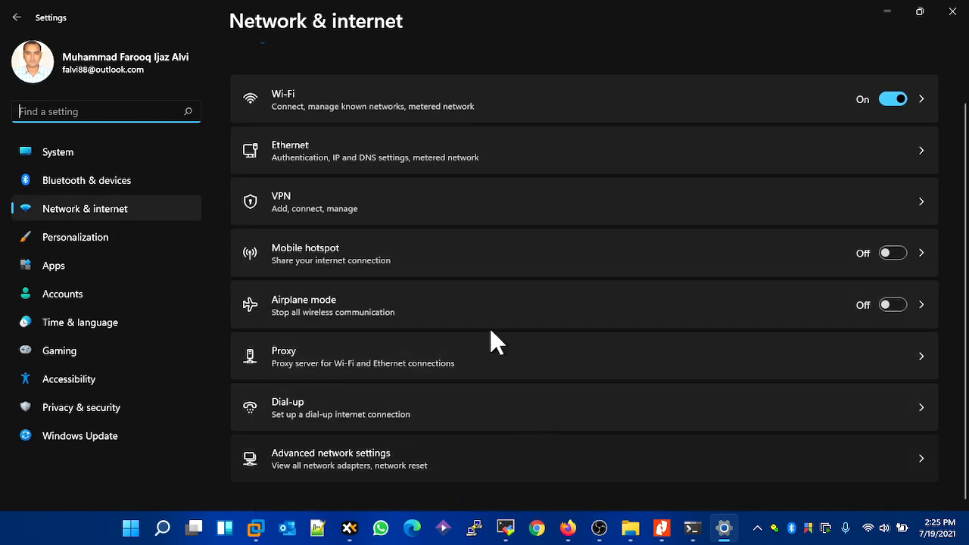
scroll(451, 343, "down", 3)
scroll(446, 342, "down", 3)
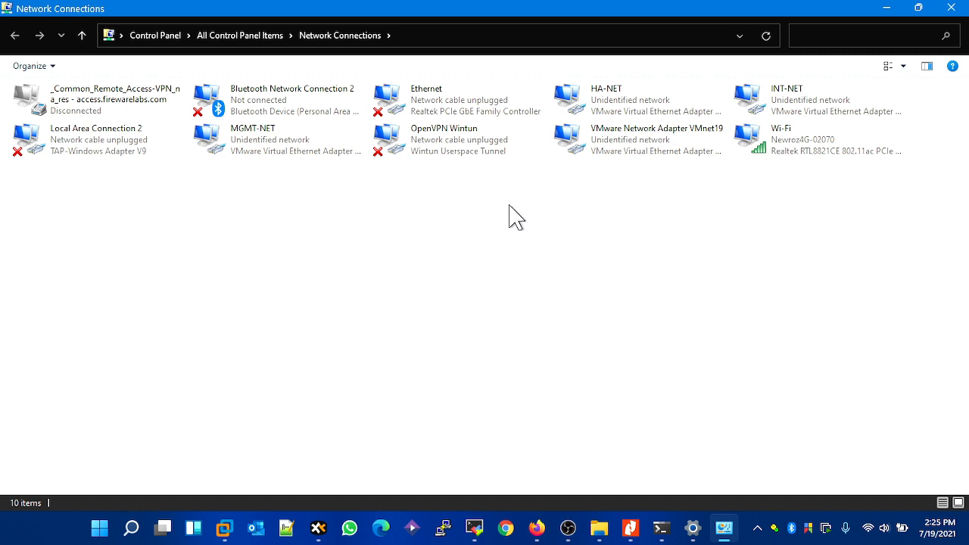
left_click(282, 152)
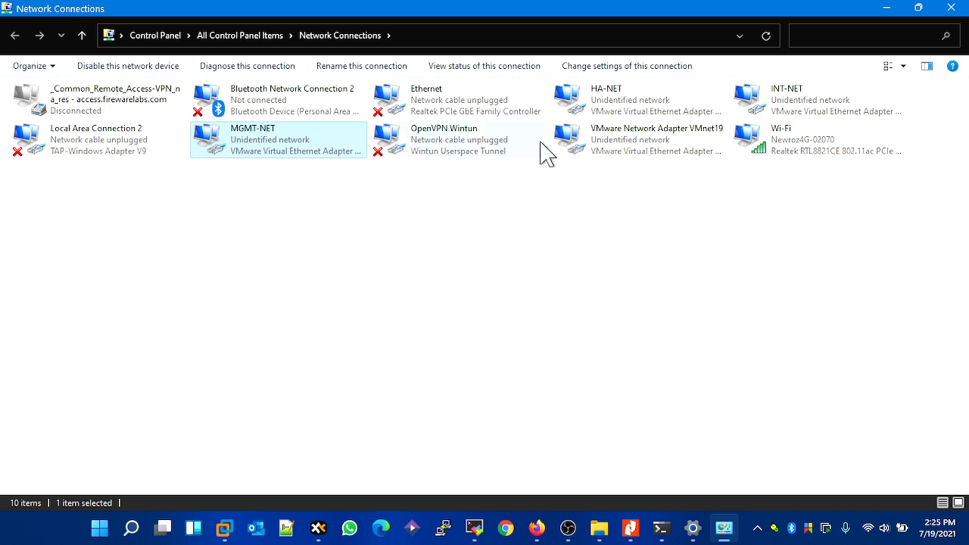
left_click(608, 111)
left_click(772, 114)
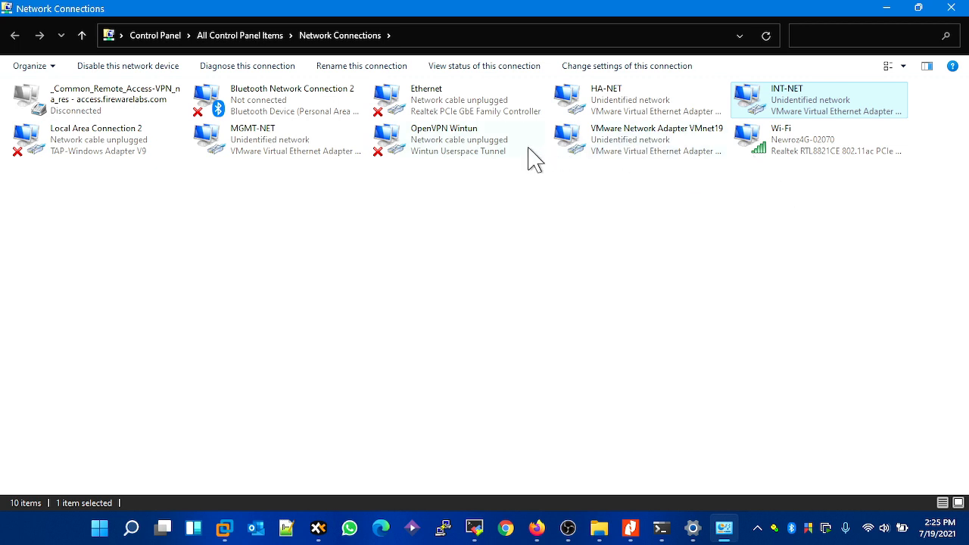
right_click(285, 149)
left_click(318, 159)
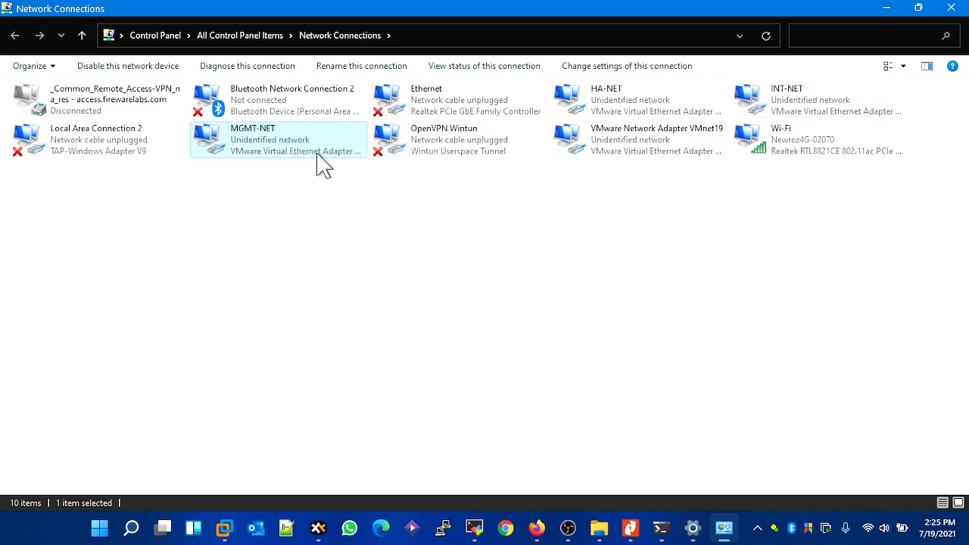
double_click(266, 156)
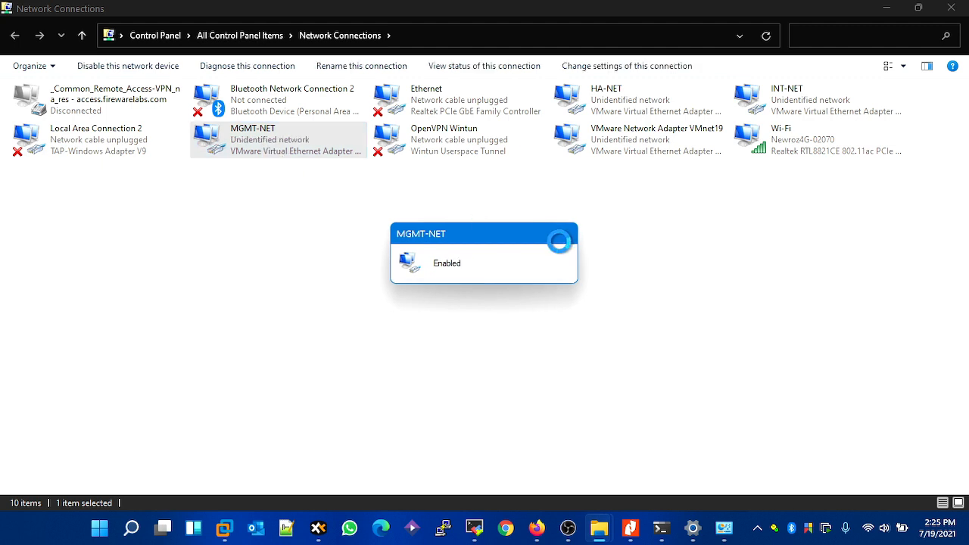
- Switch to the PowerShell window, ping 172.15.1.20 again and stop the ping
left_click(660, 533)
key("Up")
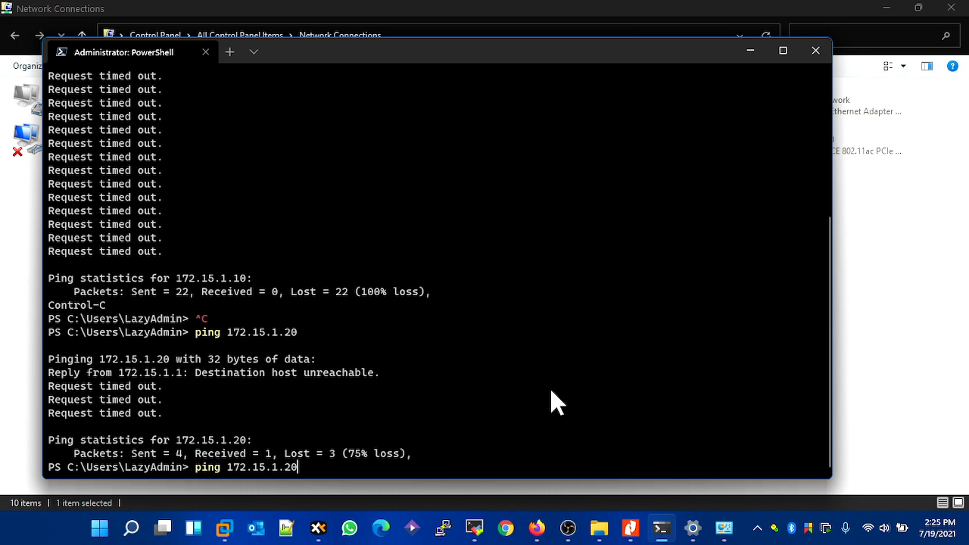
key("Return")
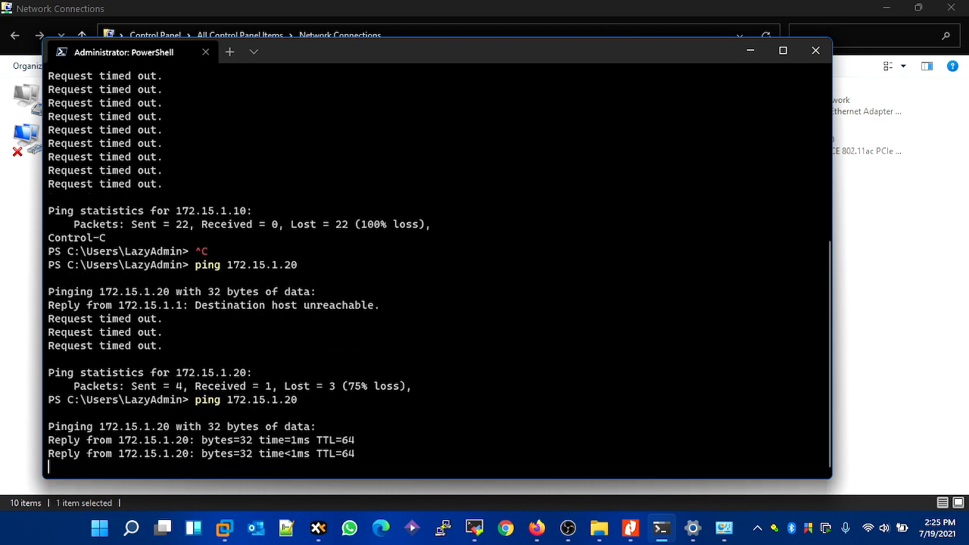
key("ctrl+c")
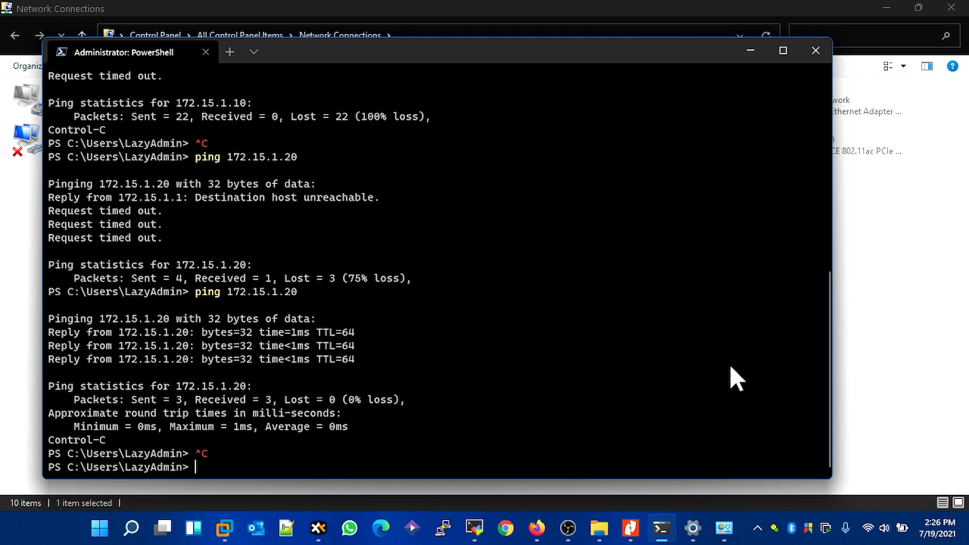
left_click(536, 528)
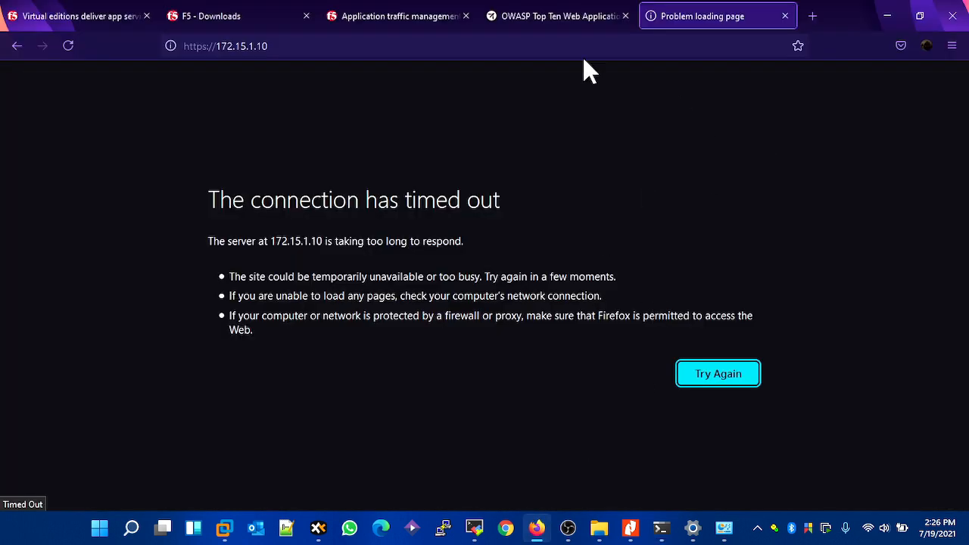
left_click(723, 377)
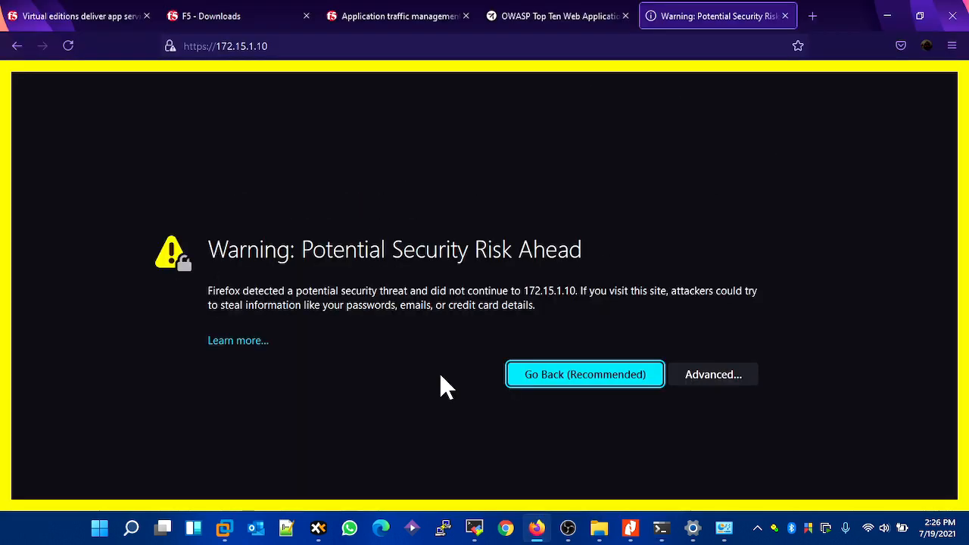
left_click(709, 375)
scroll(340, 471, "down", 3)
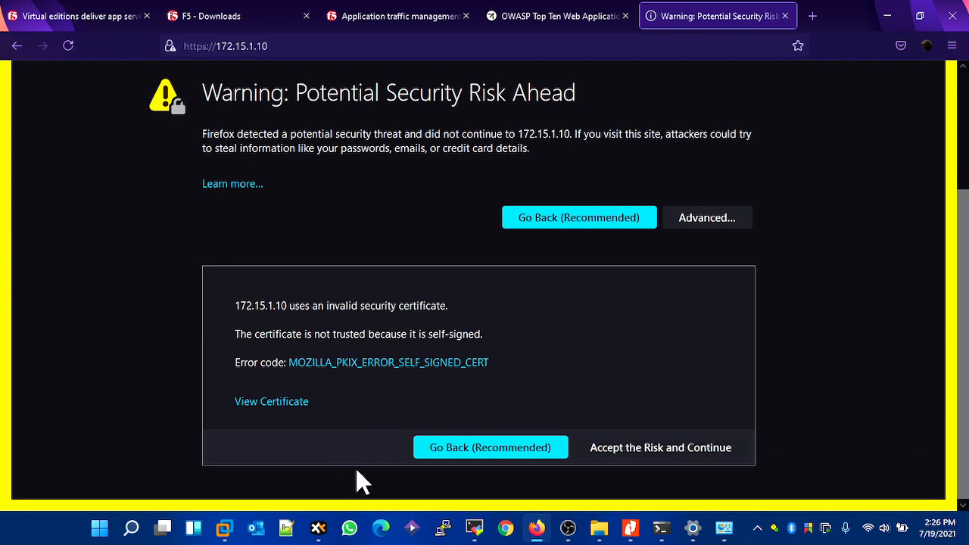
left_click(628, 449)
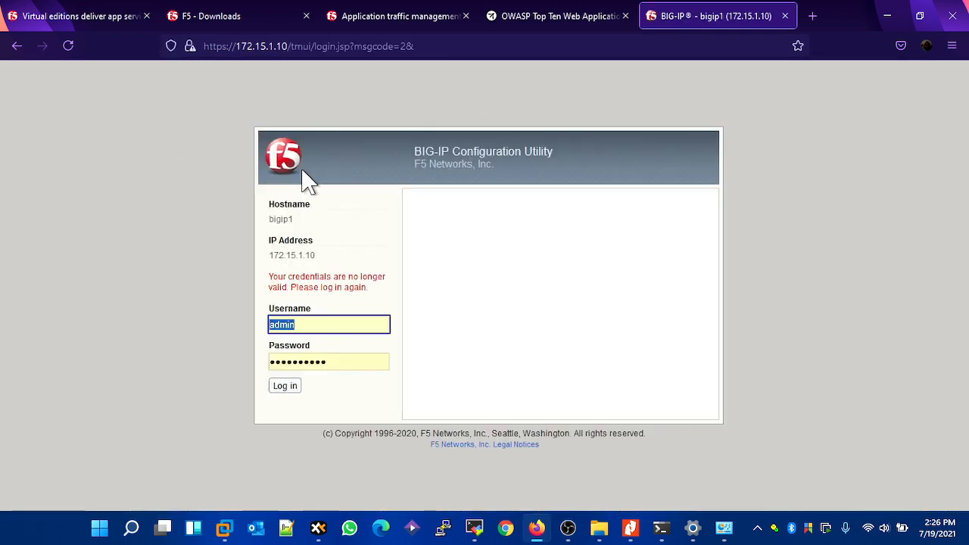
left_click(807, 23)
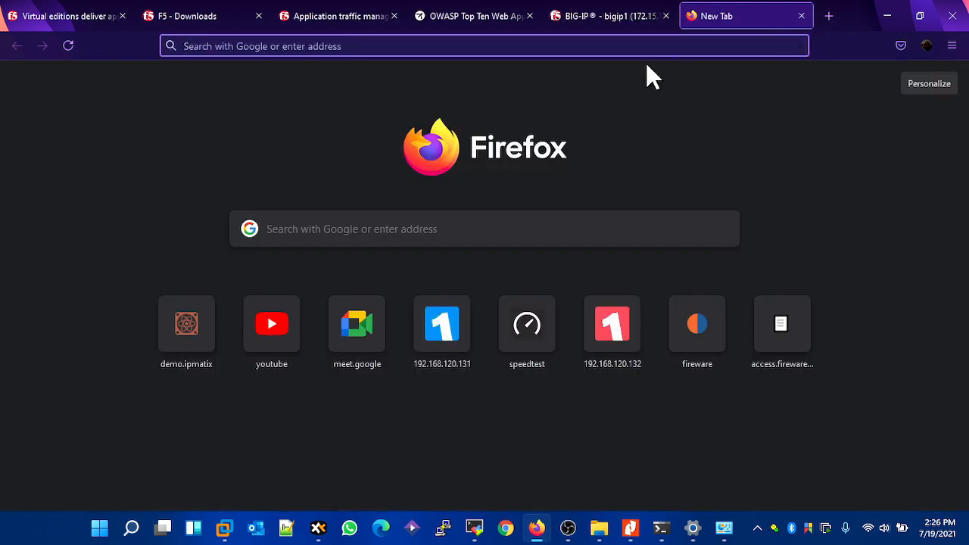
type("https")
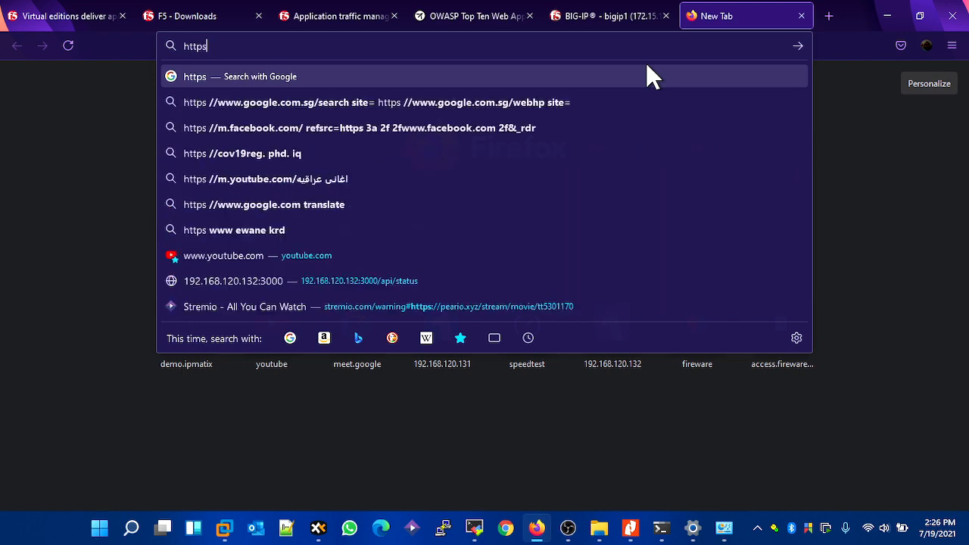
type("://172.15.1.")
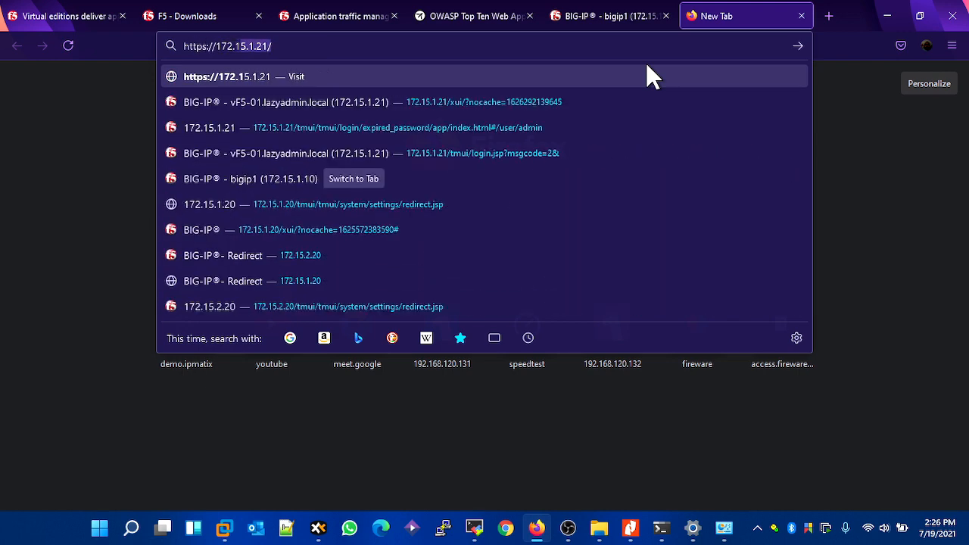
type("20")
key("Return")
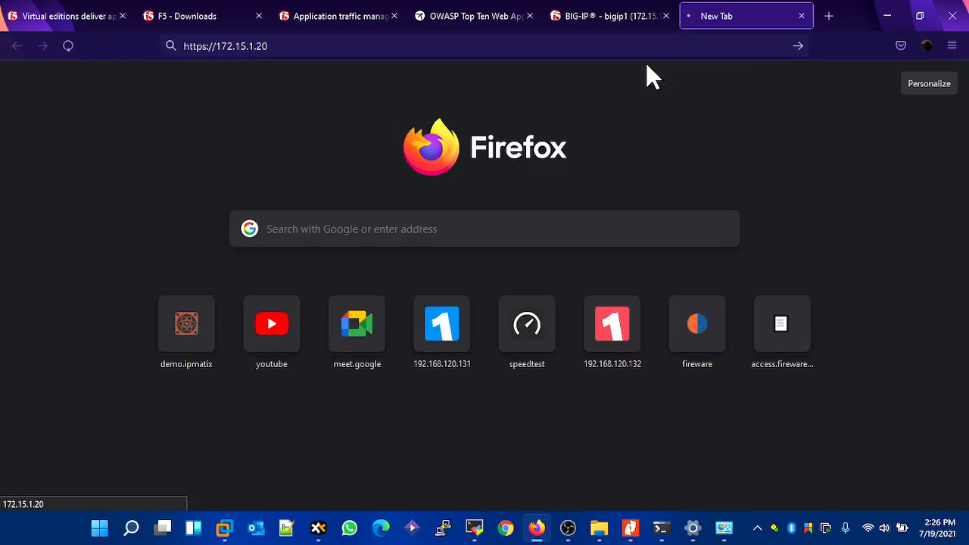
left_click(730, 379)
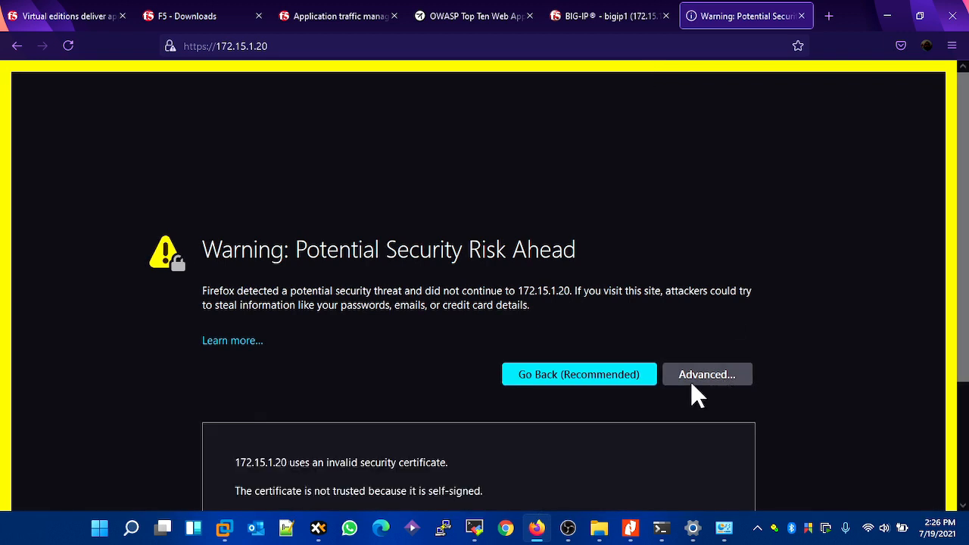
scroll(437, 419, "down", 2)
left_click(656, 452)
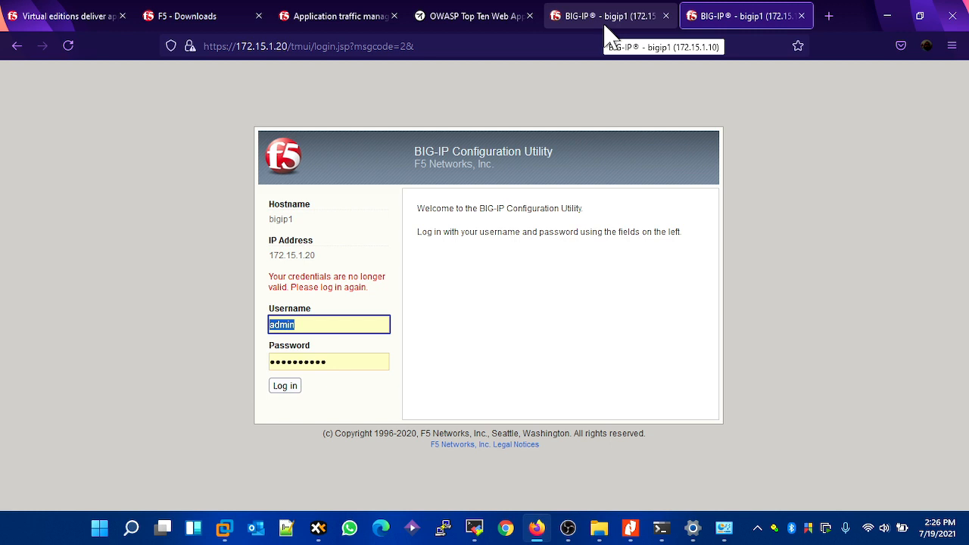
- Log in to the BIG-IP at 172.15.1.10 as admin with the account password and decline updating the saved login
left_click(604, 23)
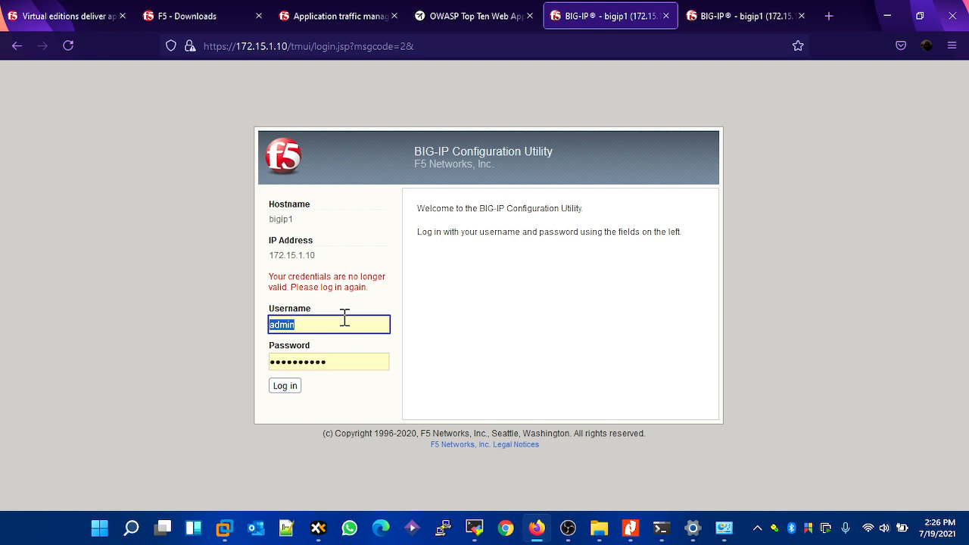
type("admin")
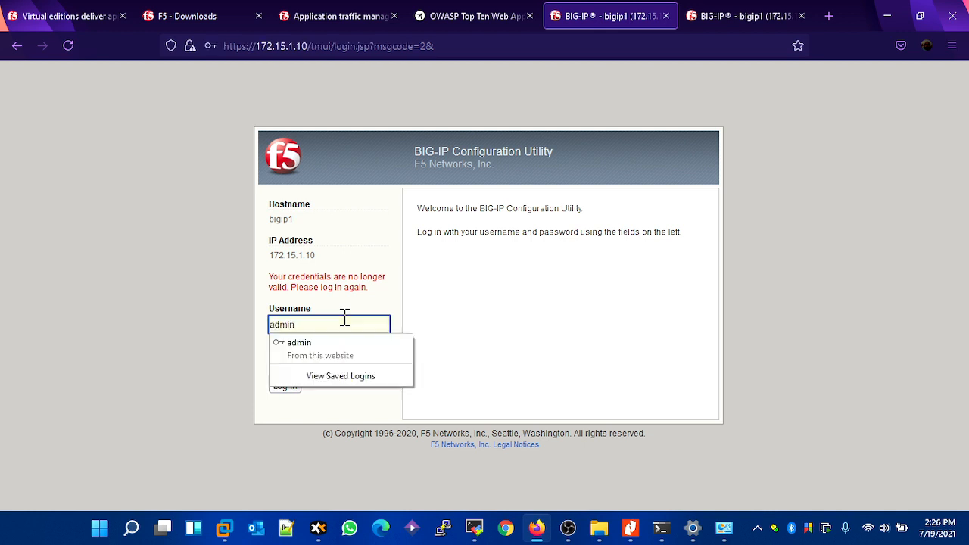
key("Tab")
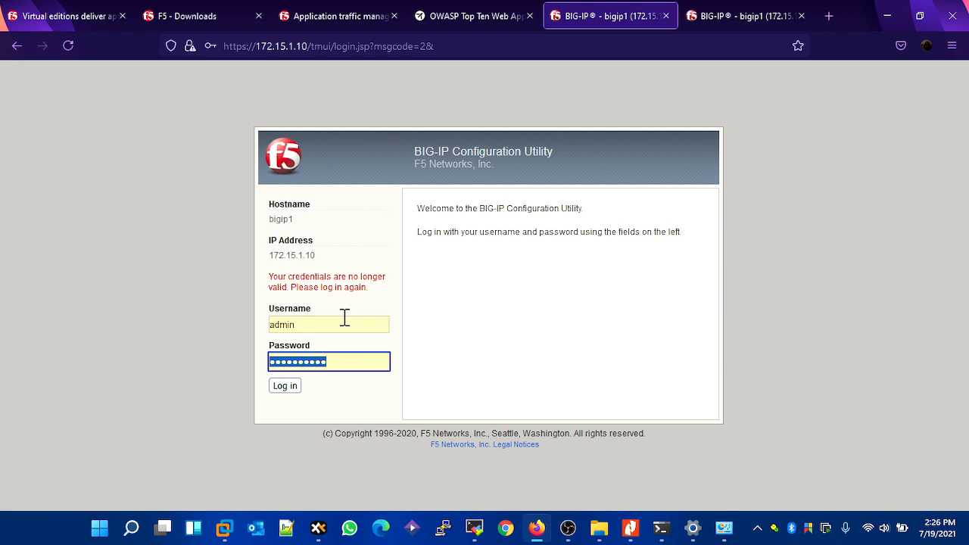
type("ad")
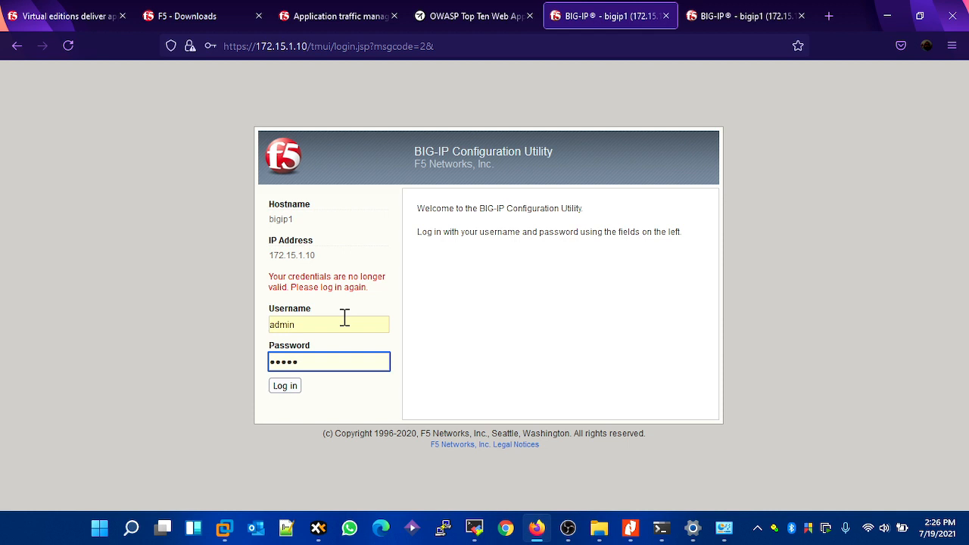
key("Return")
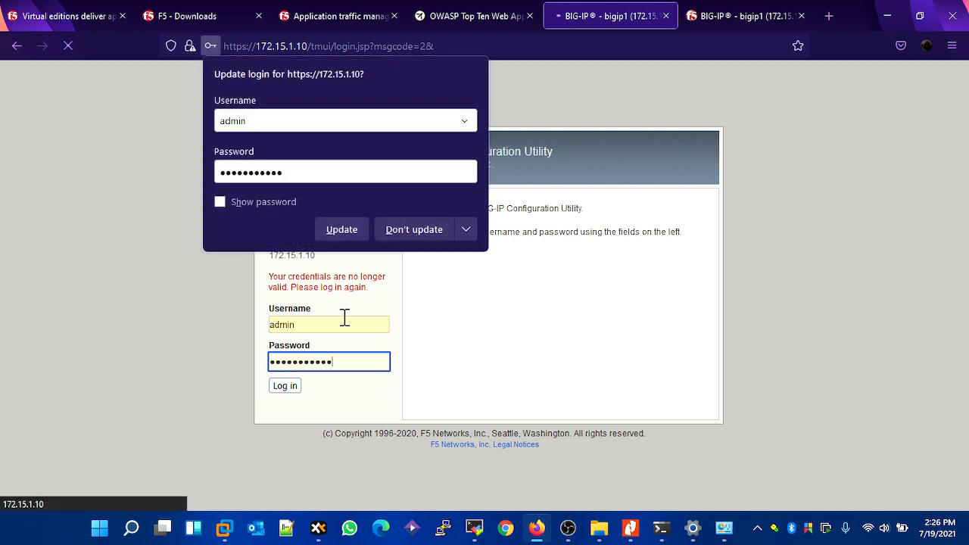
left_click(413, 230)
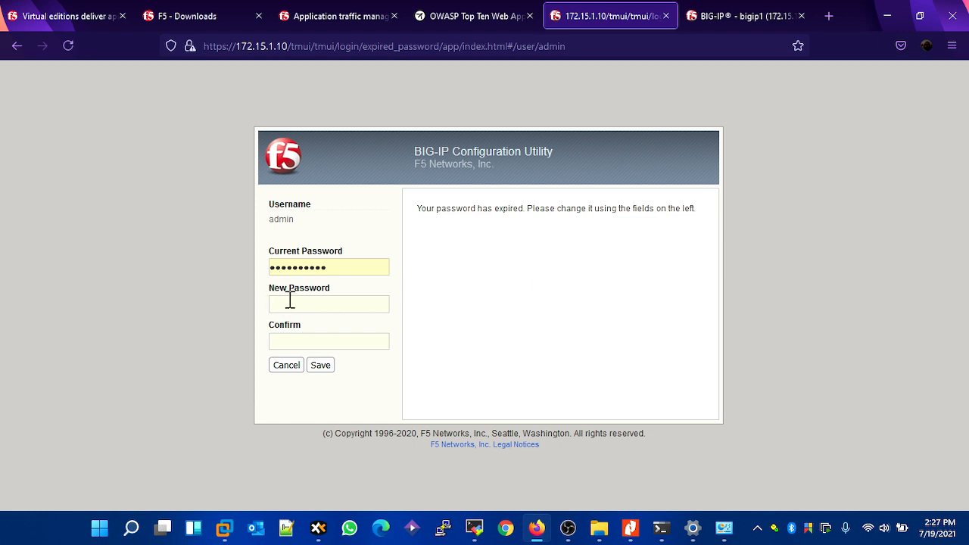
- Enter and confirm a new password for the admin account on 172.15.1.10 and try to save the change
left_click(293, 308)
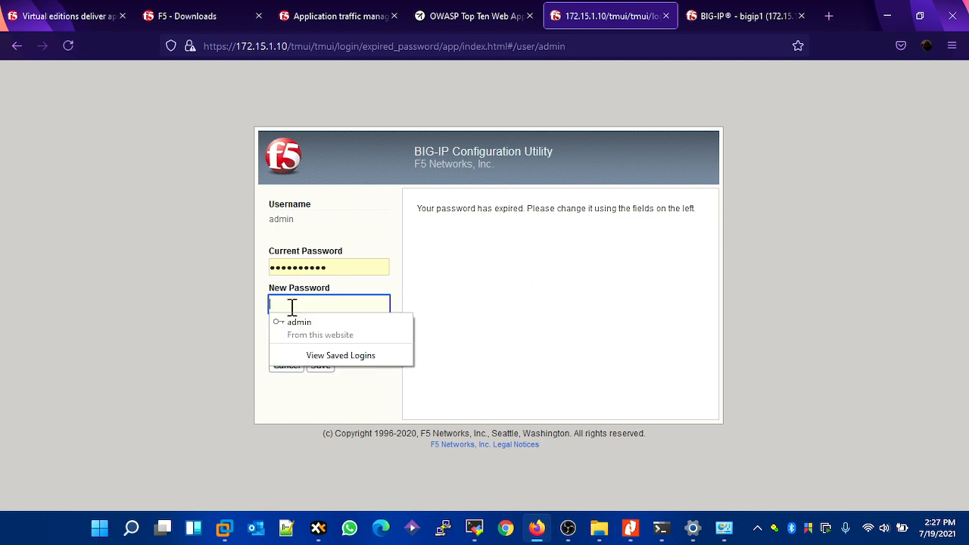
type("a••••••••••")
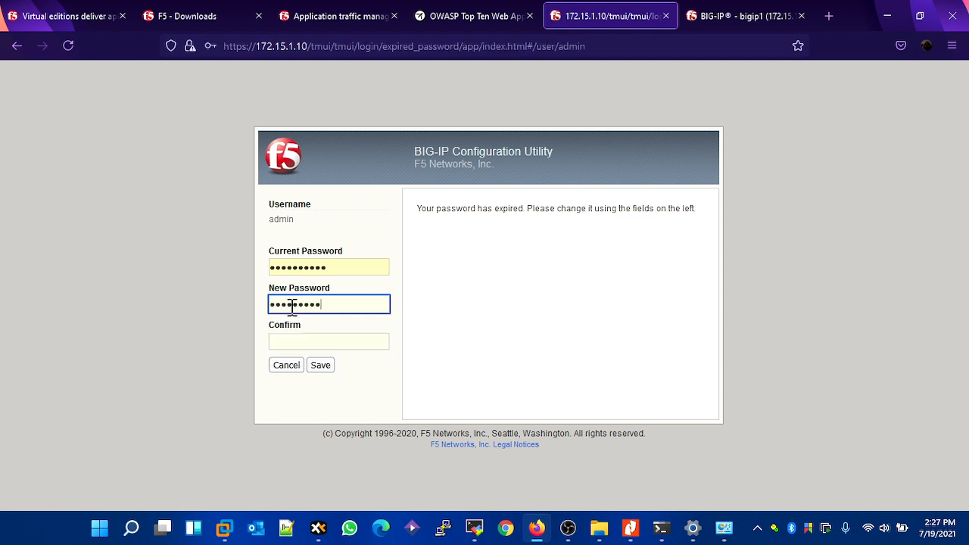
key("Tab")
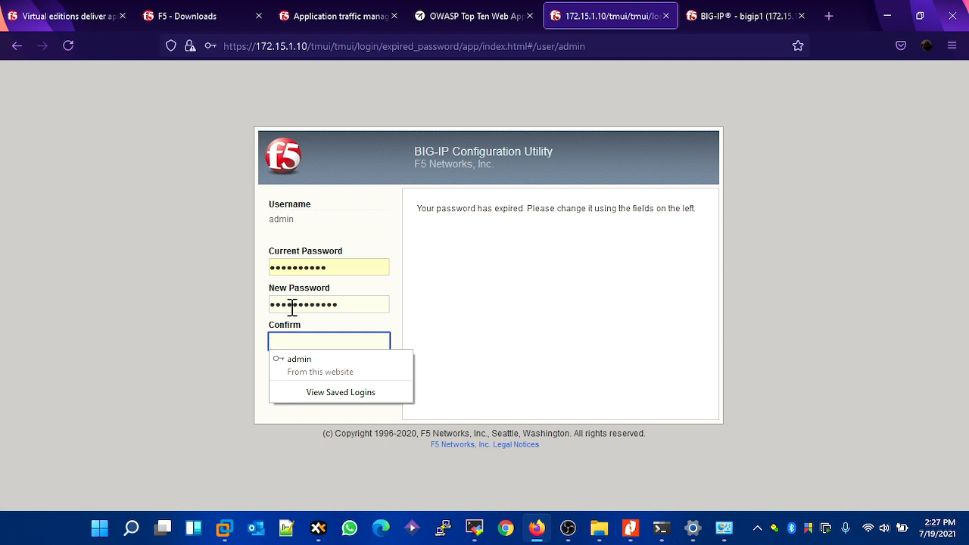
type("••")
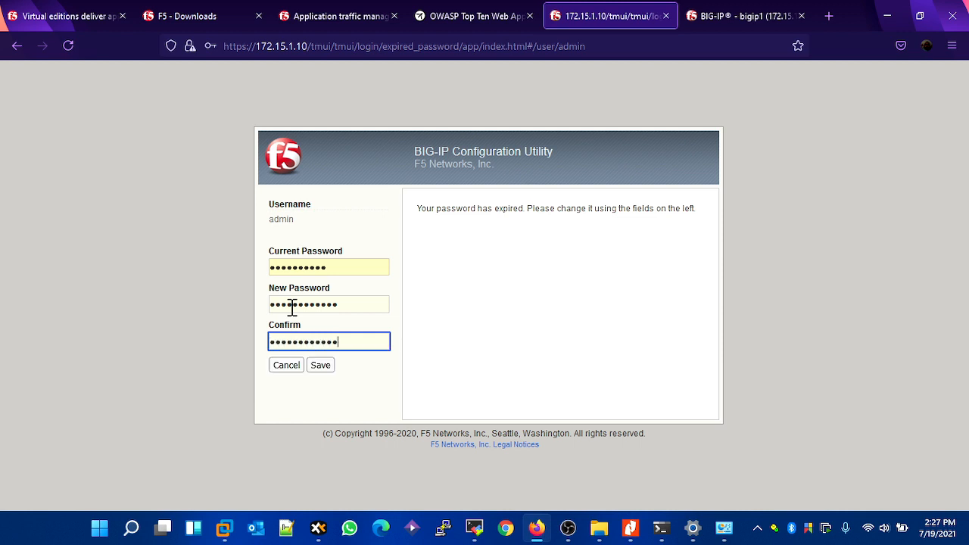
left_click(321, 368)
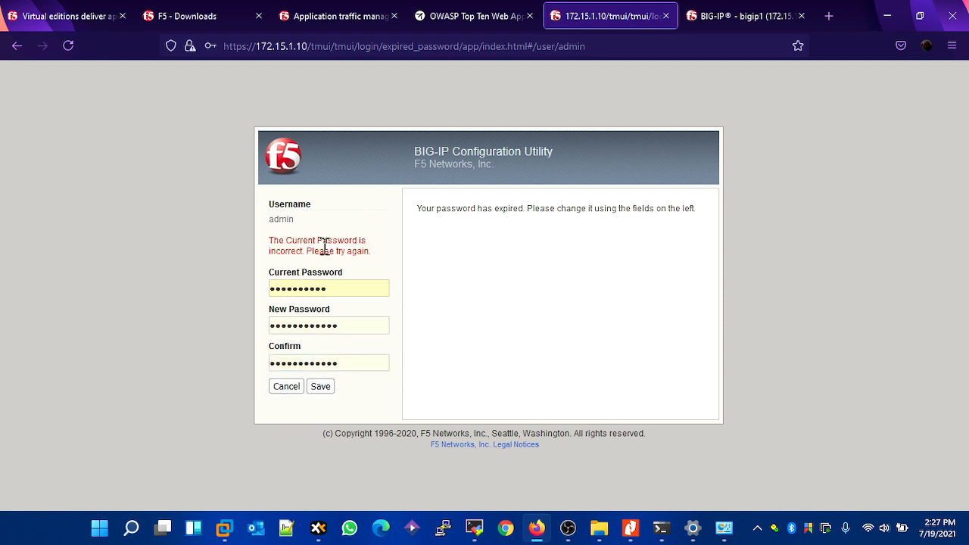
- Replace the prefilled current password with the admin account's actual current password in the password change form
left_click_drag(338, 290, 188, 292)
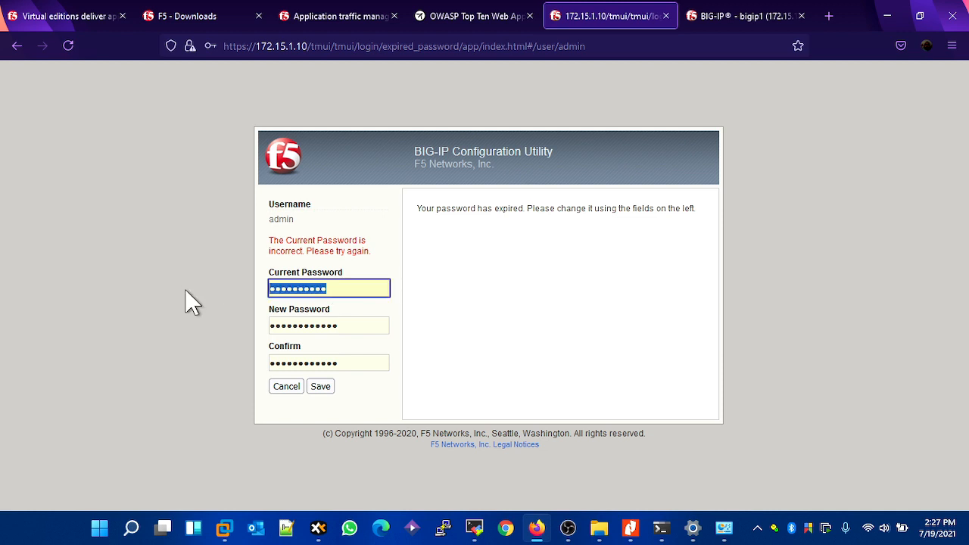
type("default")
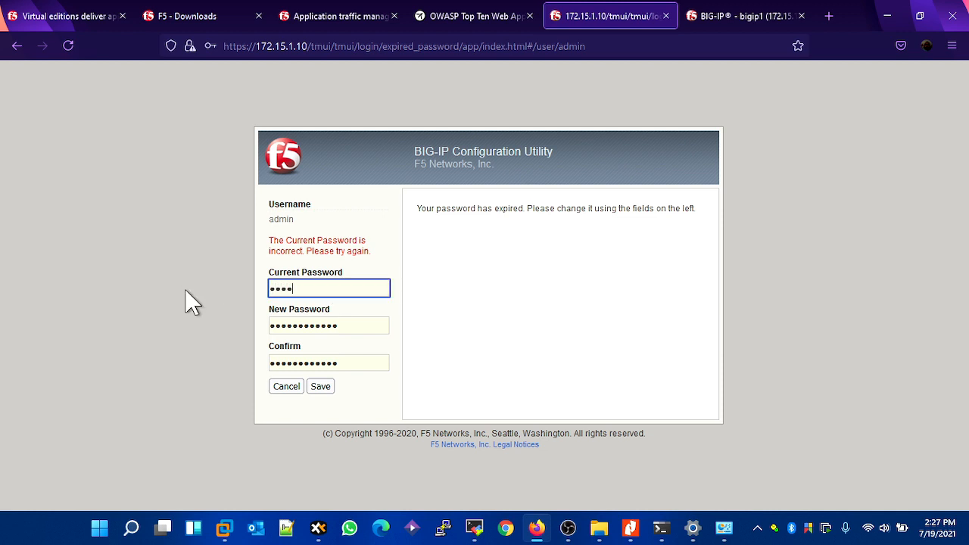
type("1234")
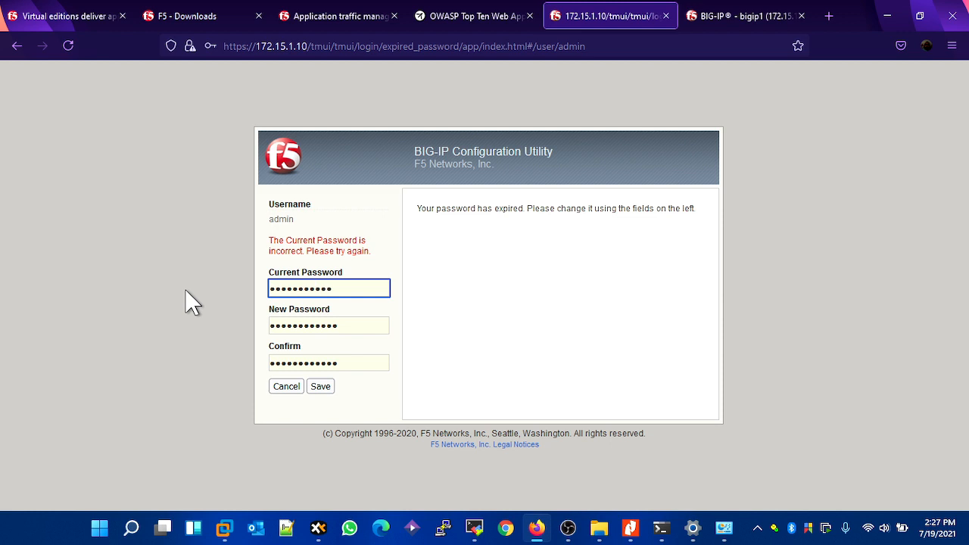
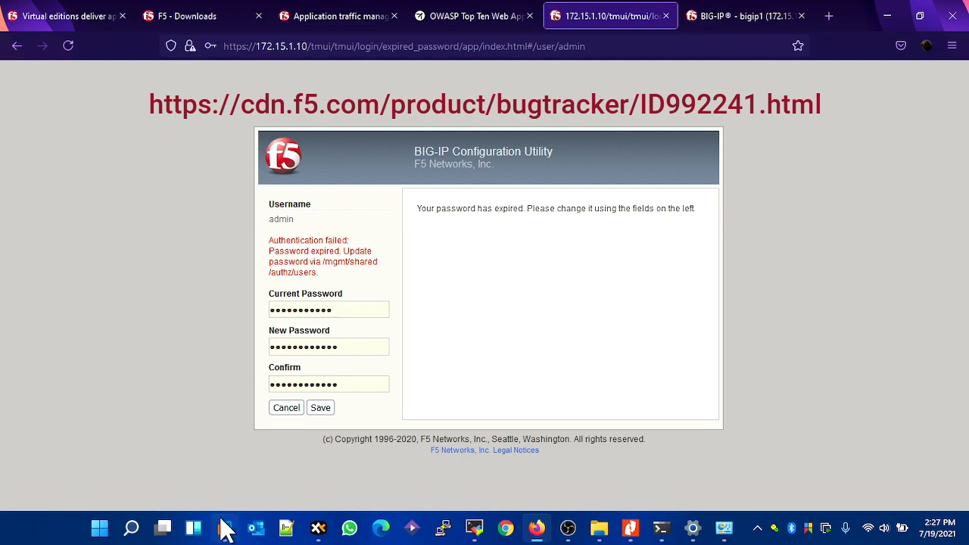
- Switch to VMware Workstation and start tmsh in the VF5-1 virtual machine's console
mouse_move(223, 527)
left_click(252, 418)
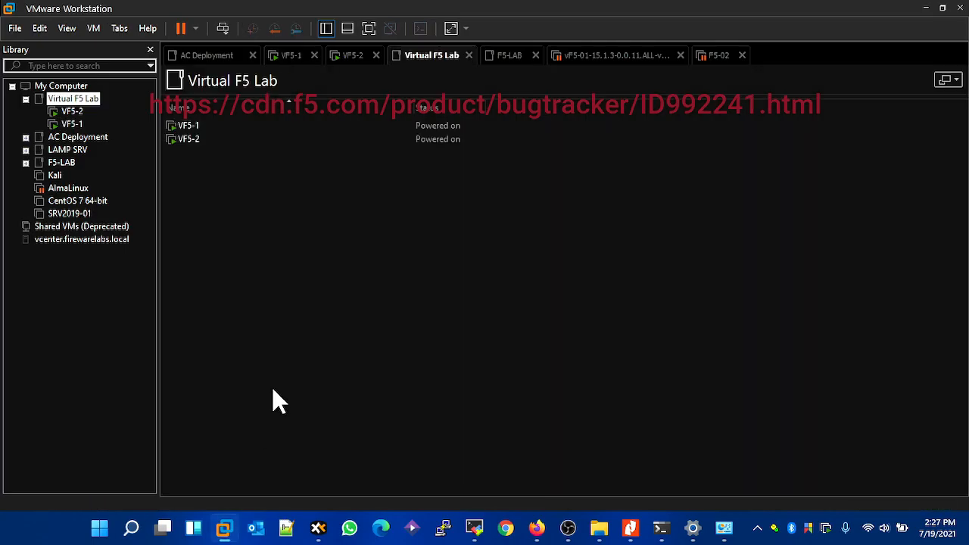
left_click(144, 124)
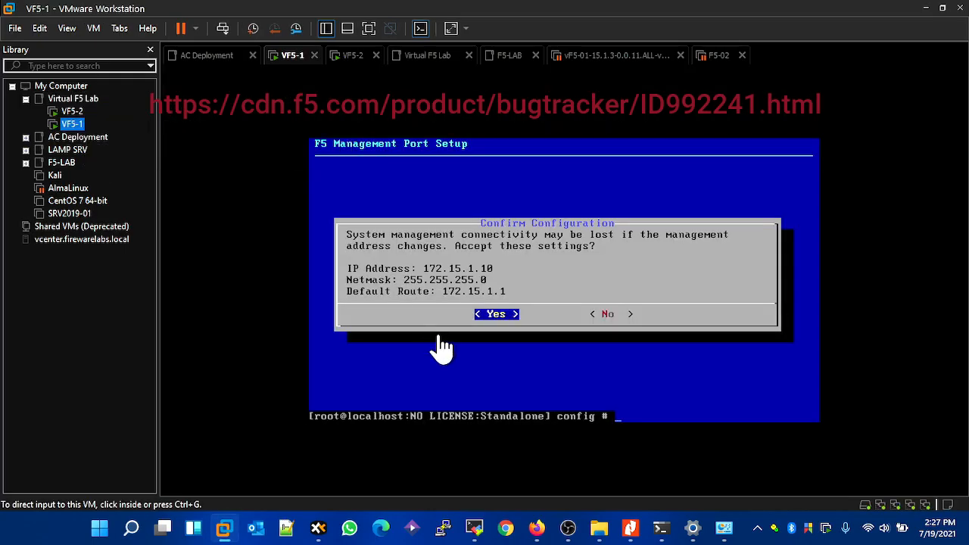
left_click(455, 366)
key("Return")
key("Return")
key("Return")
key("Return")
key("Return")
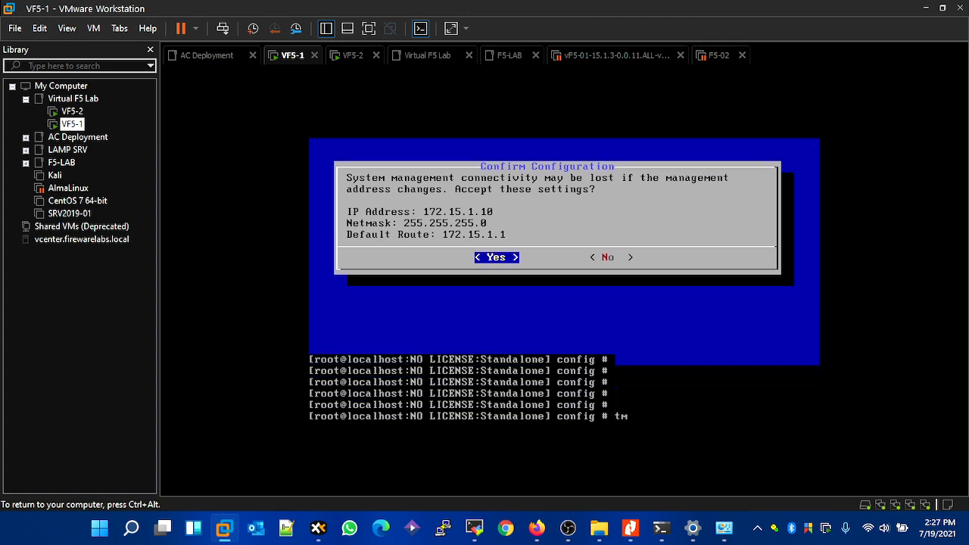
key("Return")
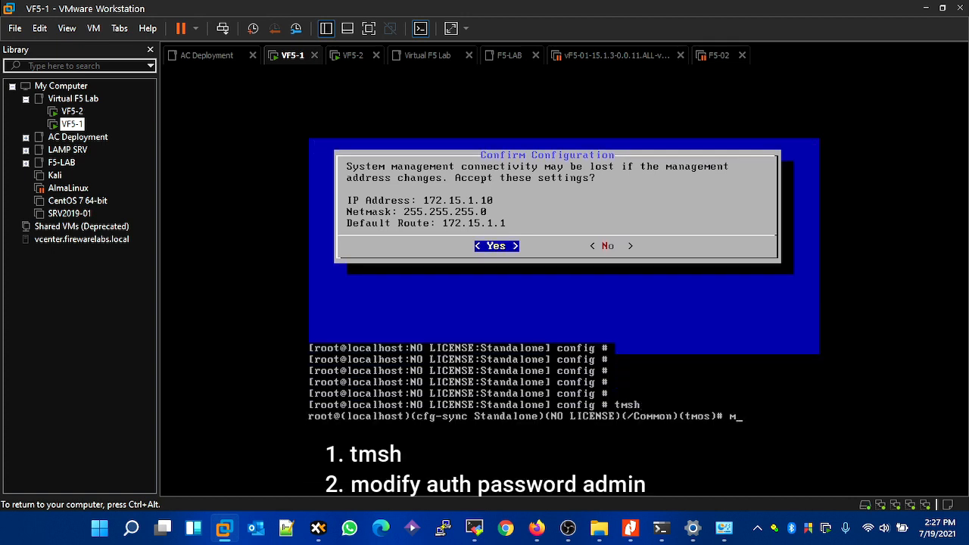
- Run "modify auth password admin" on VF5-1, then enter and confirm the new admin account password
type("modify auth pas")
key("Tab")
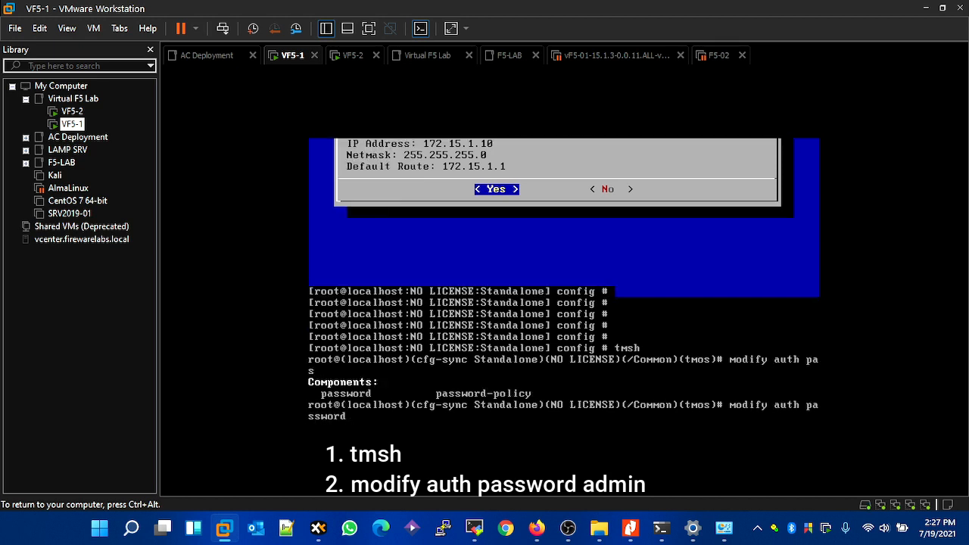
key("Tab")
key("Tab")
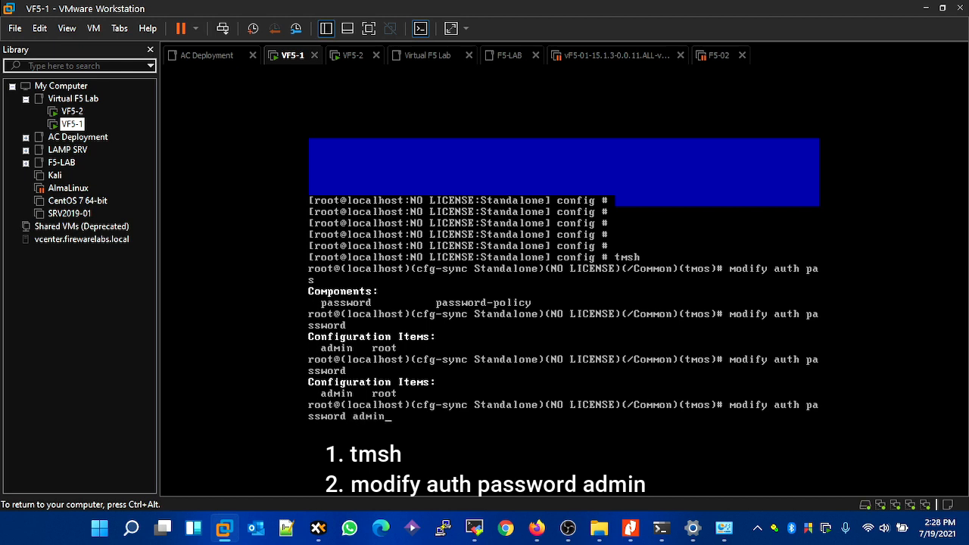
type("admin")
key("Return")
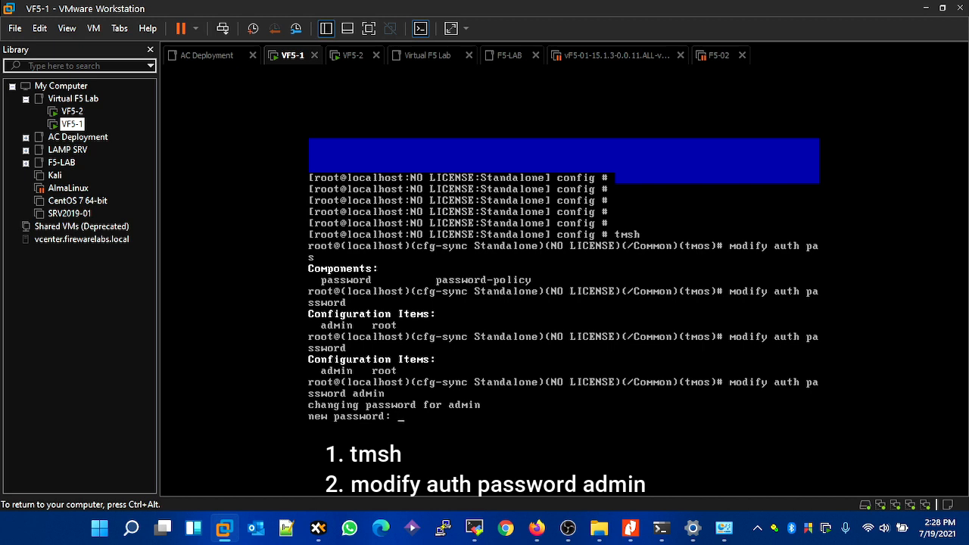
key("Return")
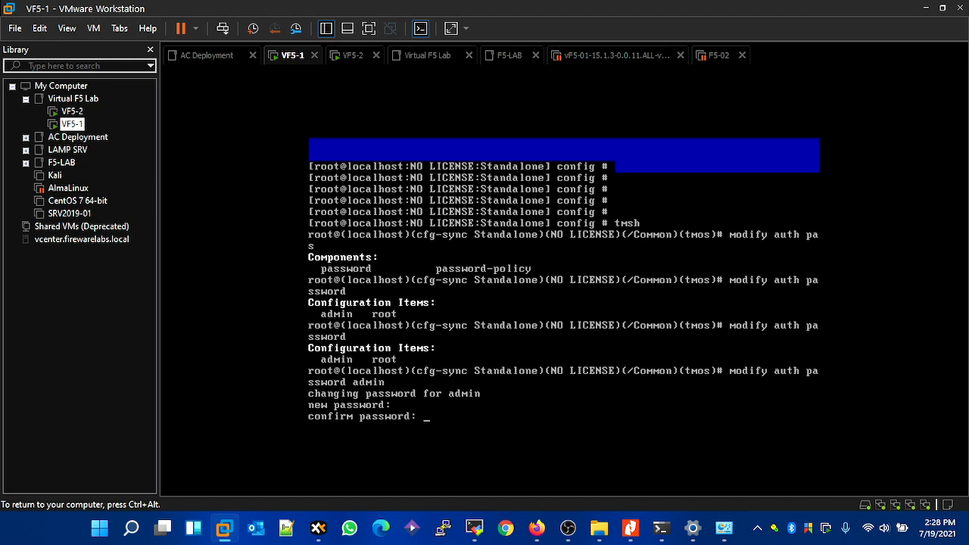
key("Return")
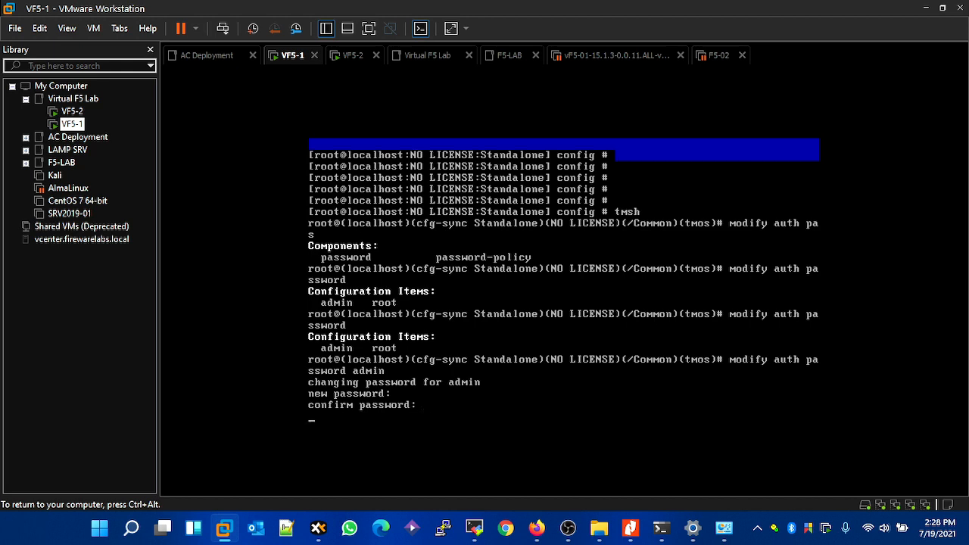
key("Return")
key("Return")
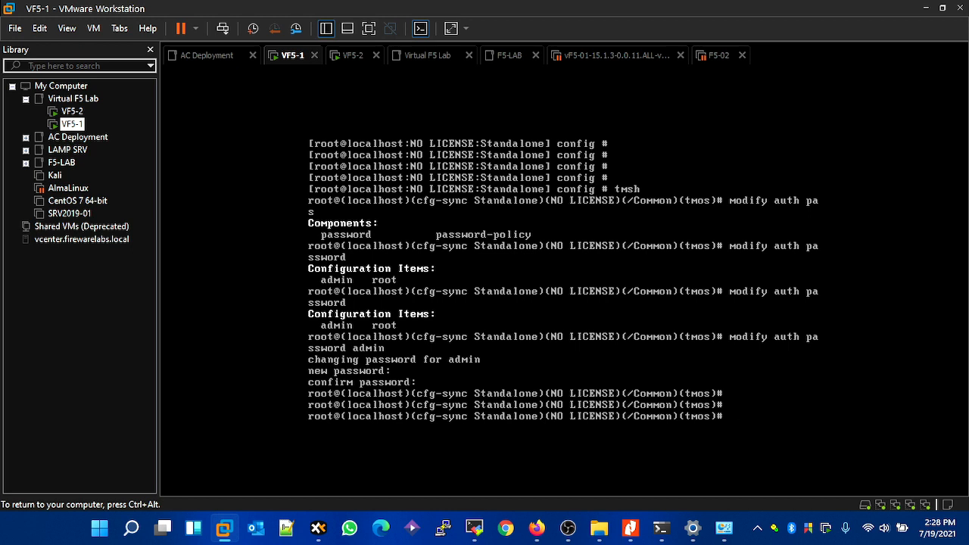
- Release the VF5-1 console and start tmsh in the VF5-2 virtual machine's console
key("ctrl+alt")
left_click(345, 62)
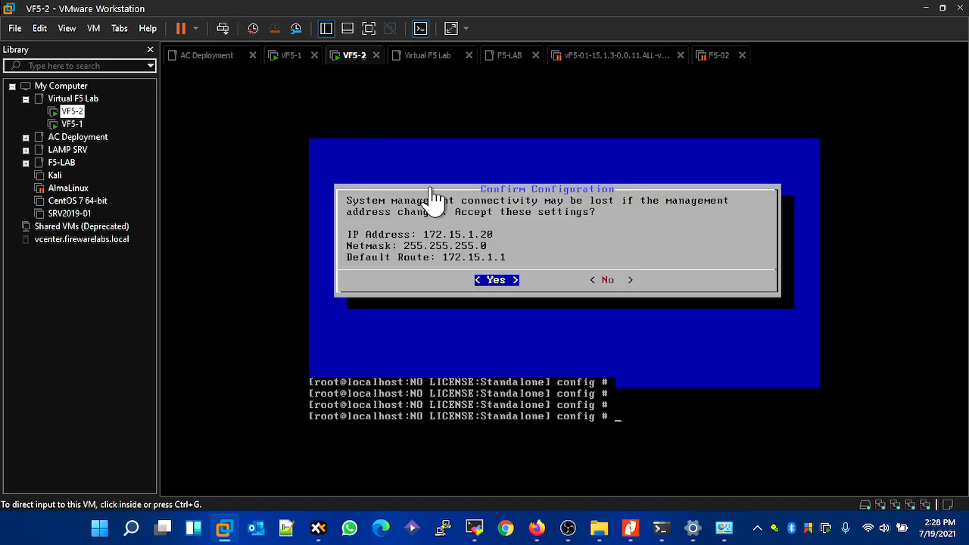
left_click(377, 96)
key("Return")
key("Return")
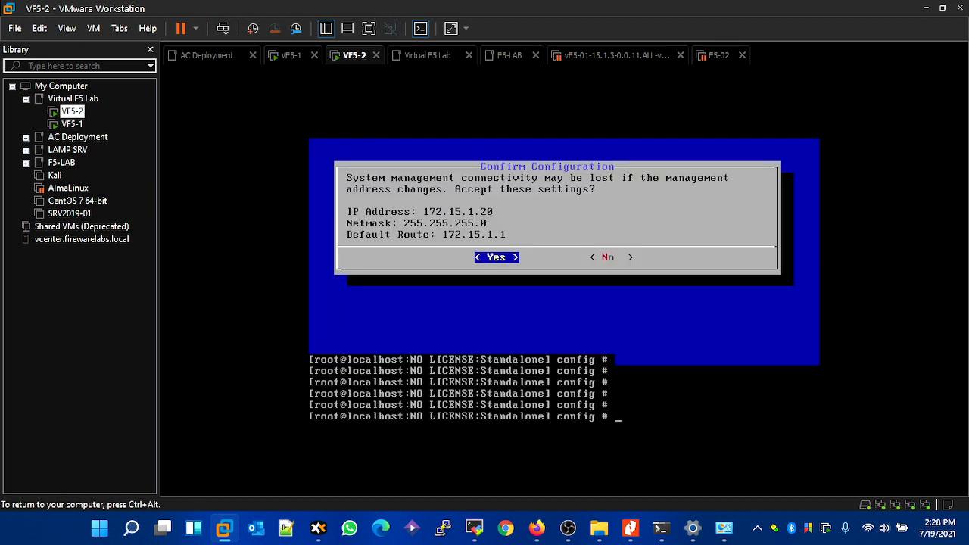
type("tmsh")
key("Return")
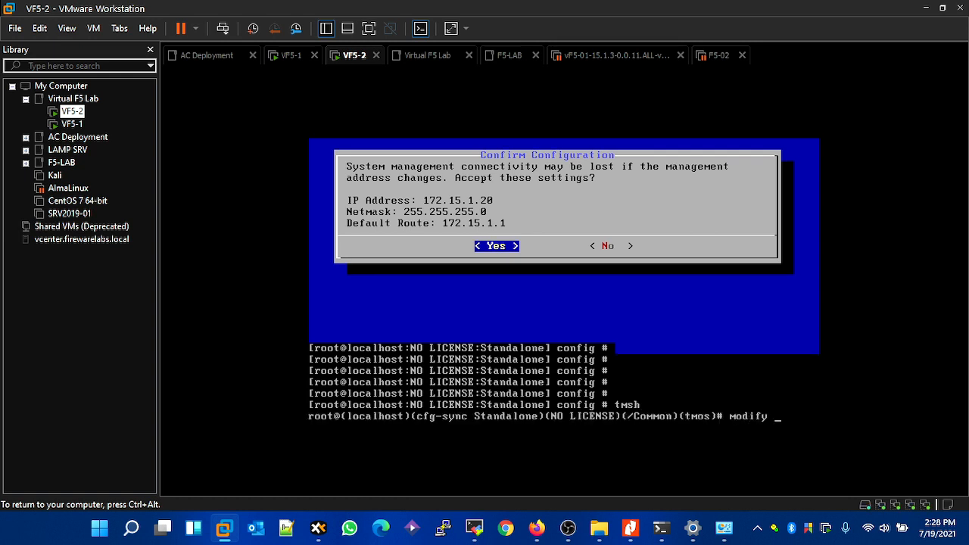
- Run "modify auth password admin" on VF5-2, then enter and confirm the new admin account password
type("modify auth pas")
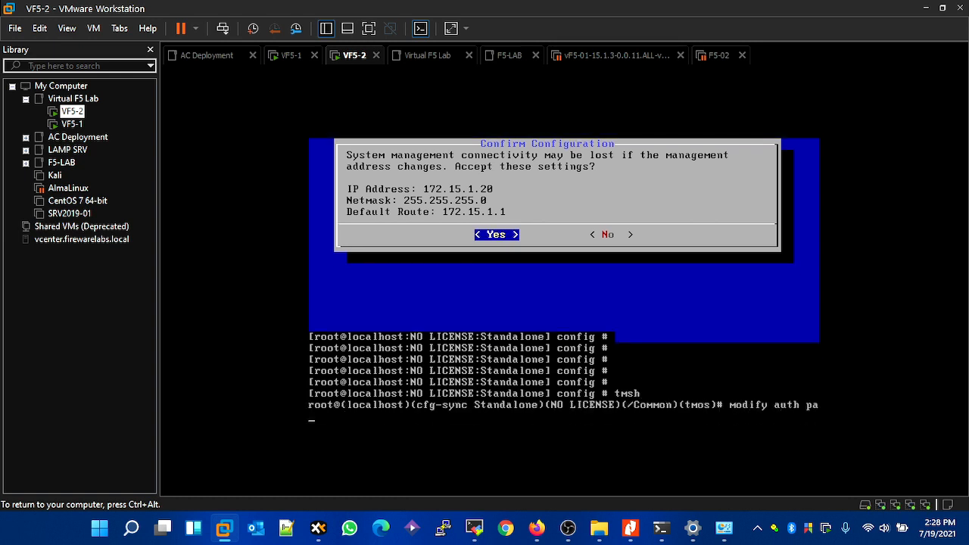
key("Tab")
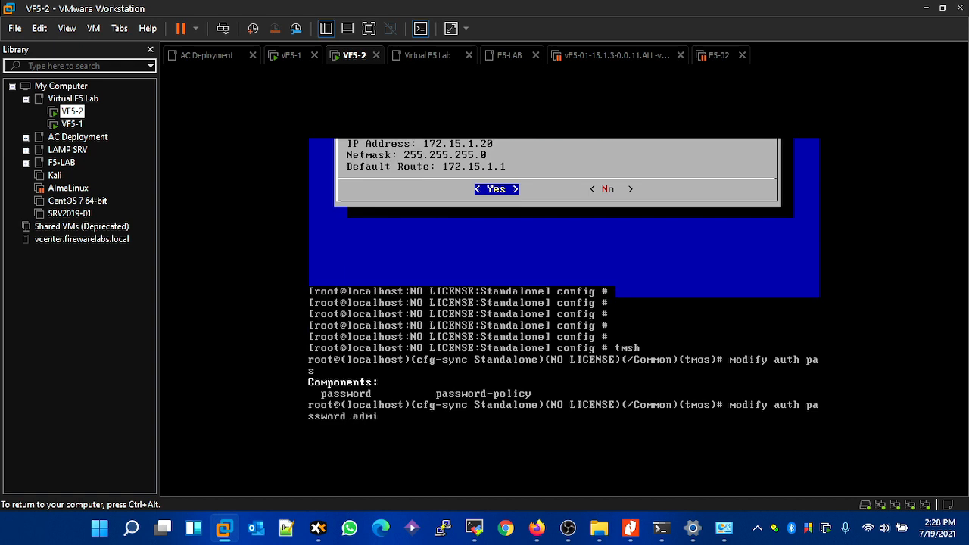
type("admin")
key("Return")
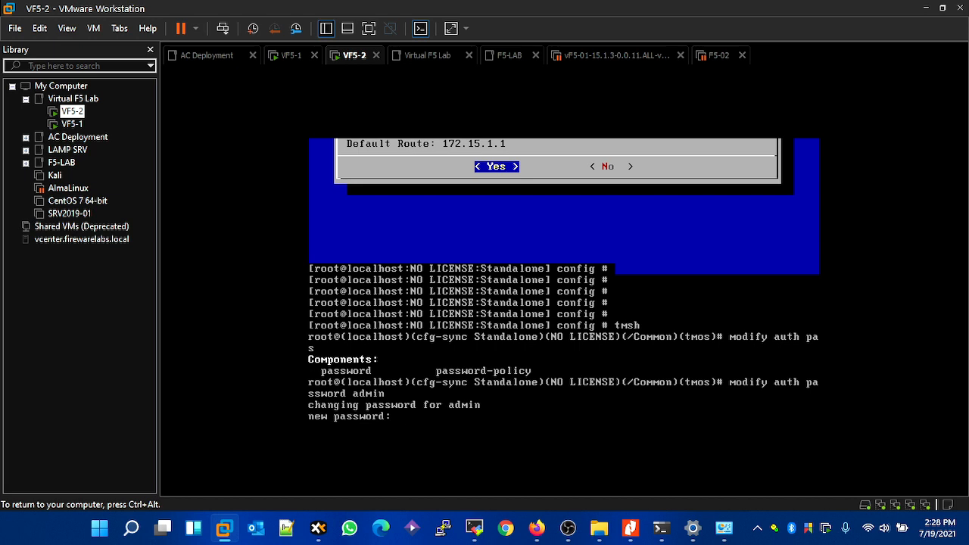
key("Return")
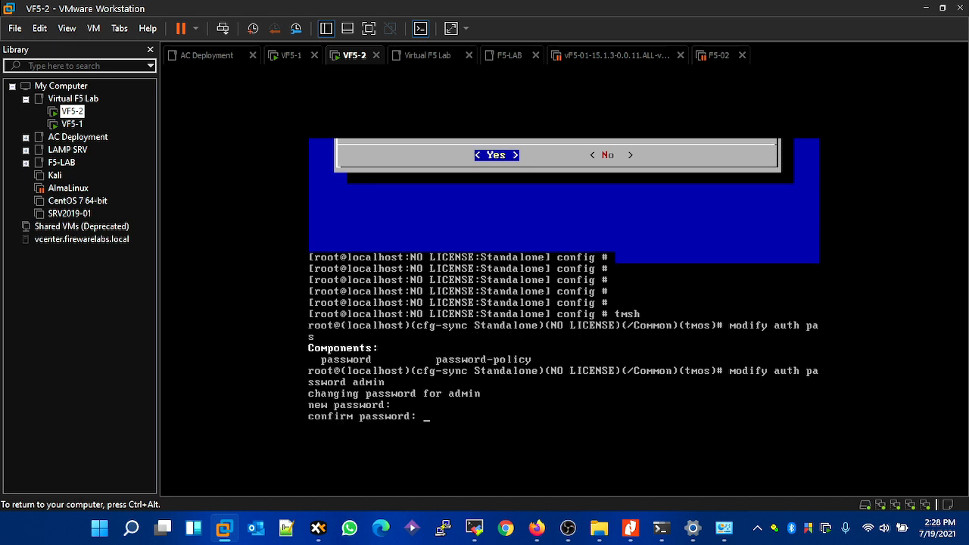
key("Return")
key("ctrl+alt")
left_click(315, 71)
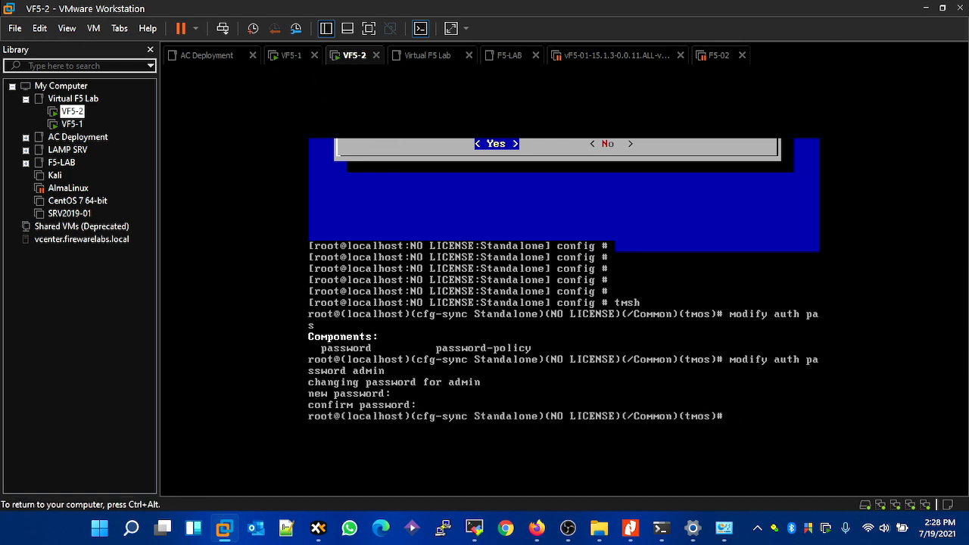
- Switch to Firefox, cancel the expired-password form for 172.15.1.10 and decline updating the saved login
key("ctrl+alt")
left_click(536, 528)
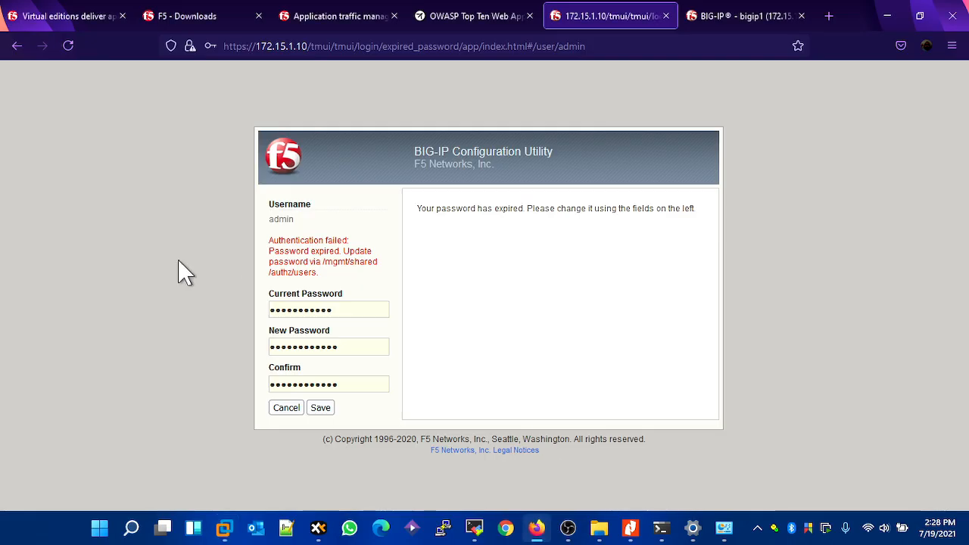
left_click(282, 412)
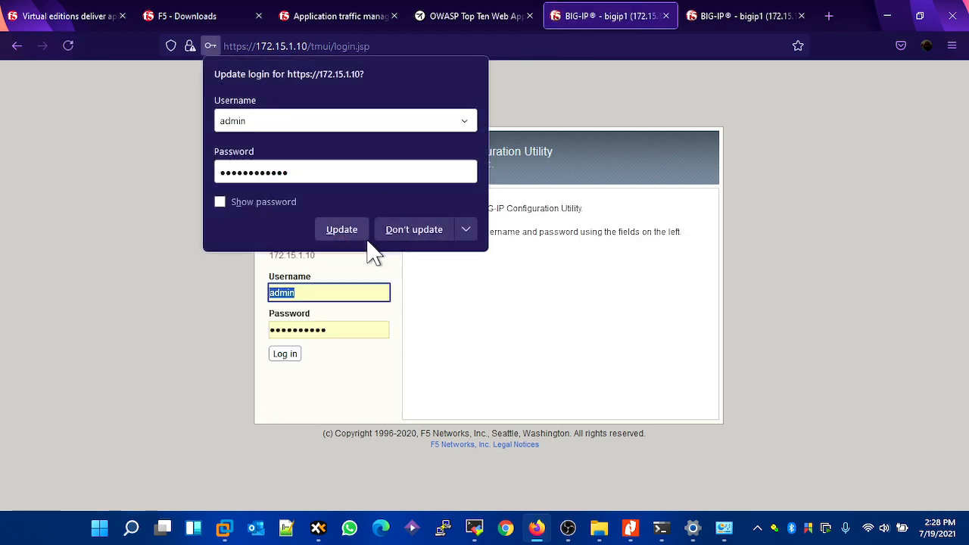
left_click(418, 231)
- Log in to the BIG-IP at 172.15.1.10 as admin with the new account password and dismiss the saved-login prompt
key("Tab")
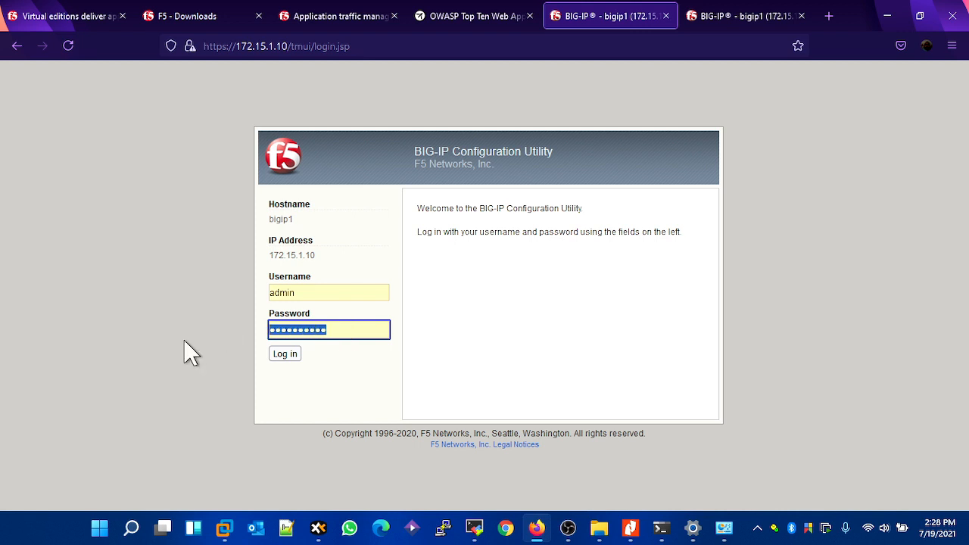
type("a")
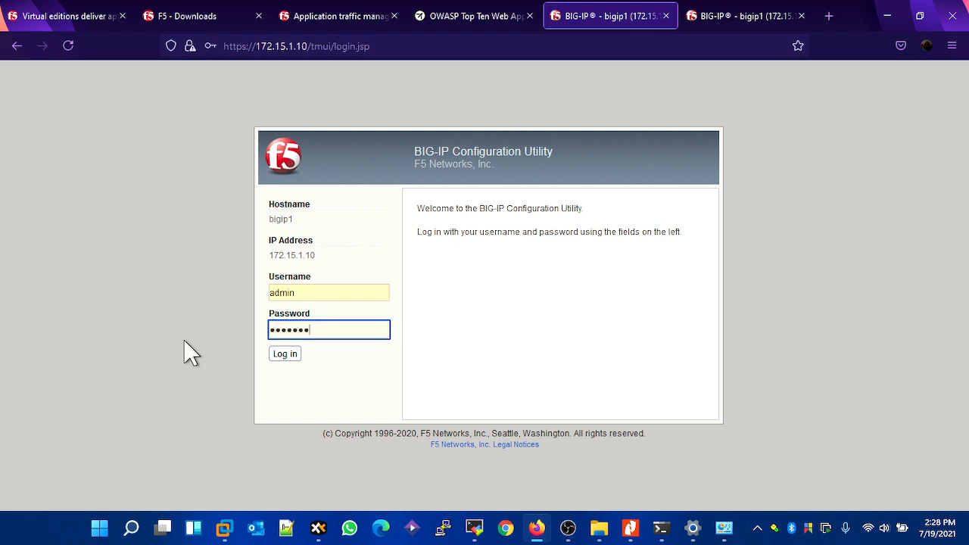
key("Return")
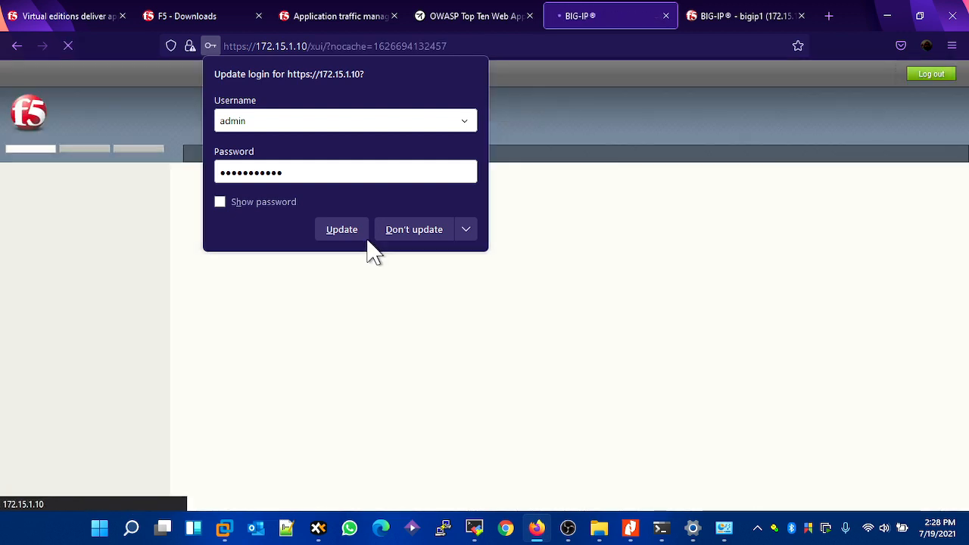
left_click(364, 235)
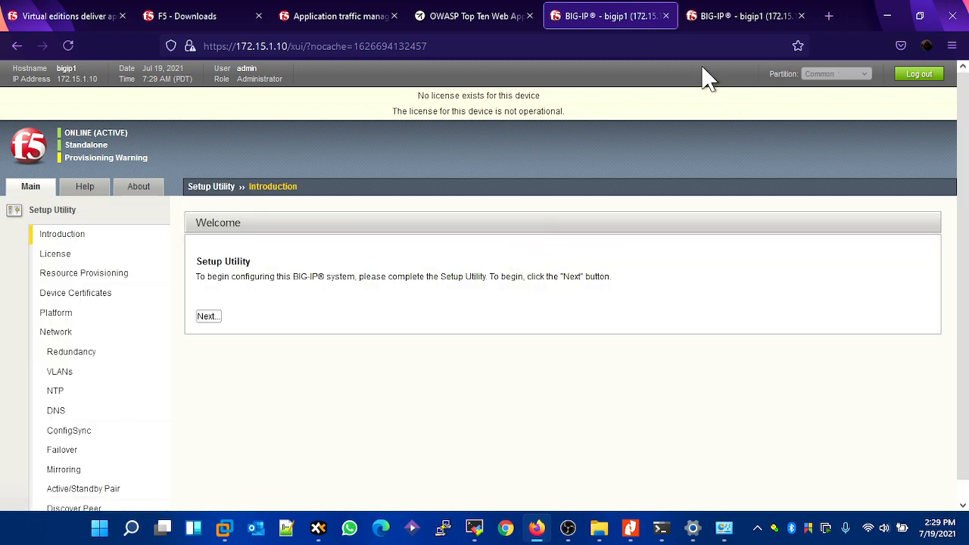
- Log in to the BIG-IP at 172.15.1.20 as admin with the new account password and decline updating the saved login
left_click(705, 19)
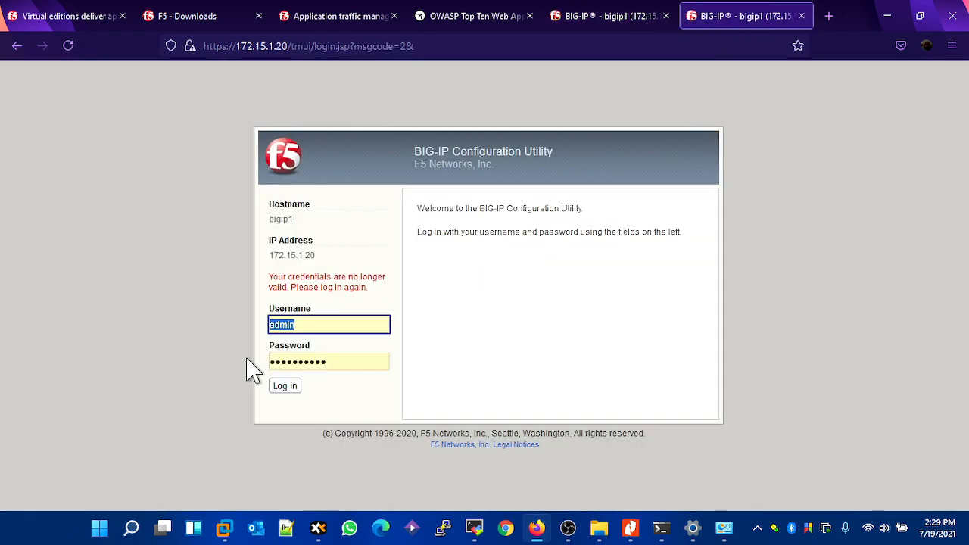
key("Tab")
type("*")
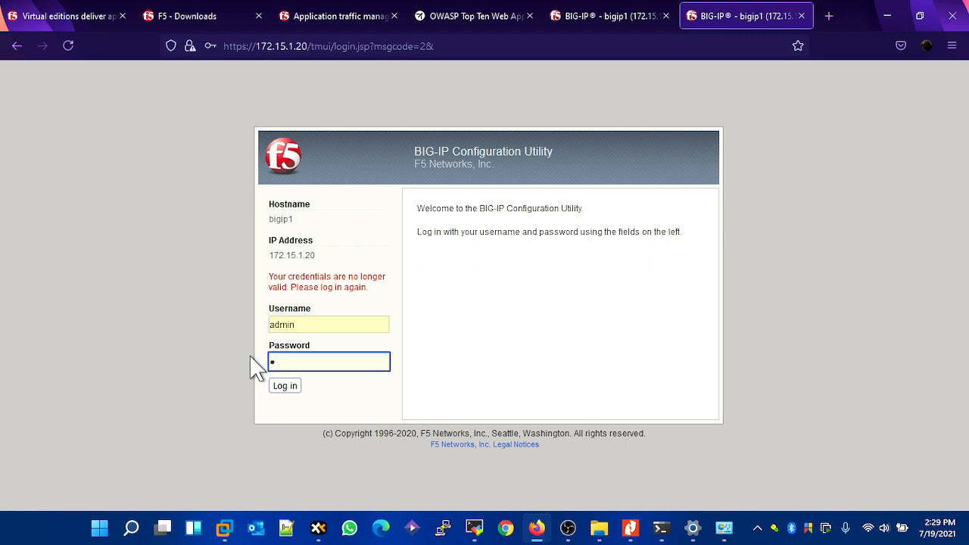
type("**********")
key("Return")
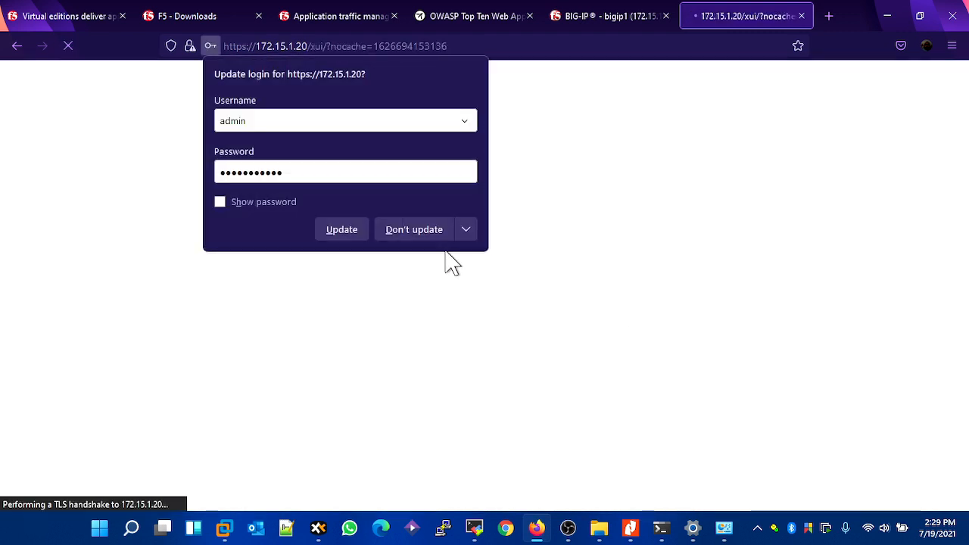
left_click(430, 232)
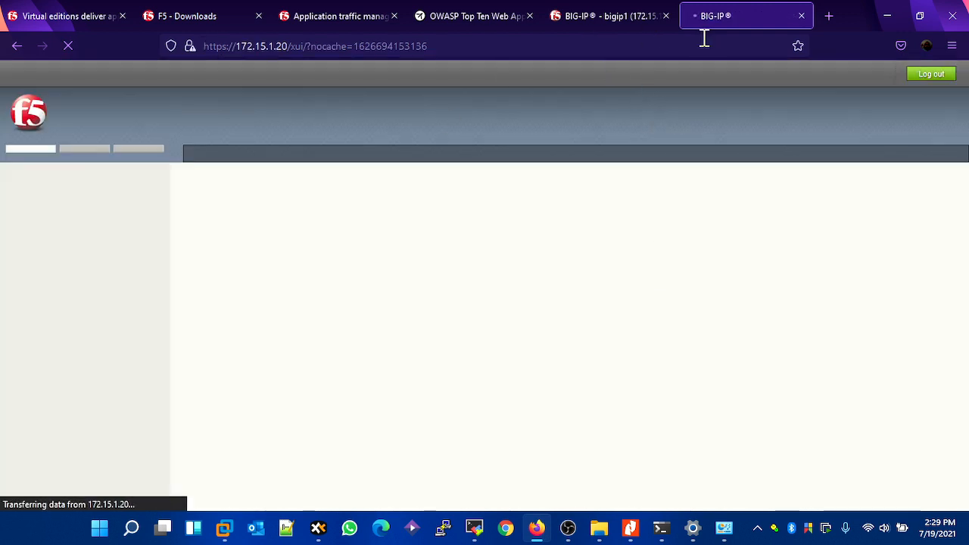
- Start the Setup Utility on the BIG-IP at 172.15.1.10 and begin license activation
left_click(600, 16)
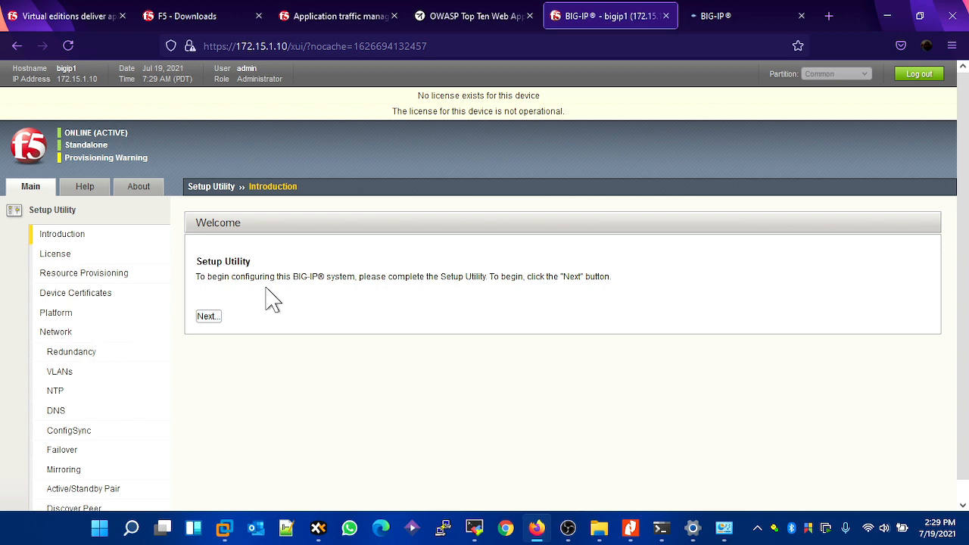
left_click(206, 316)
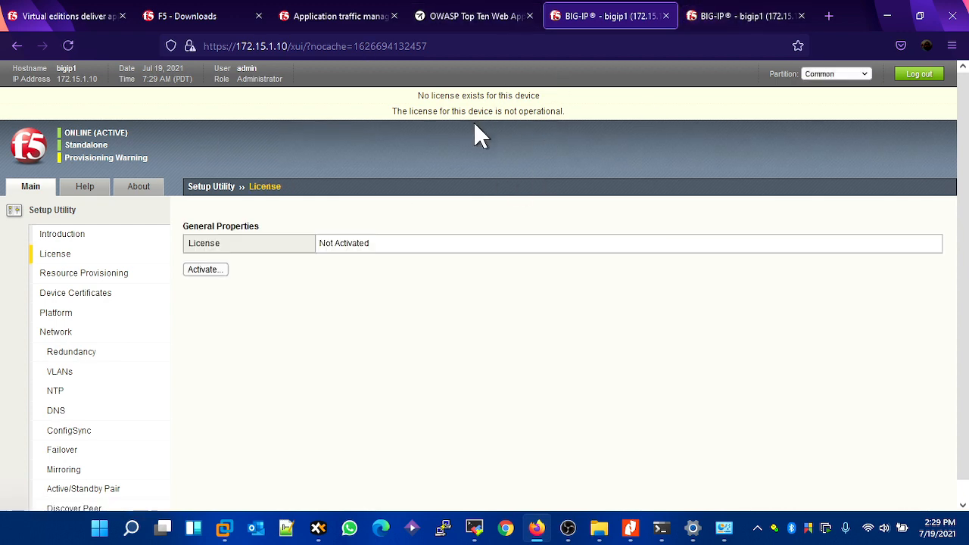
left_click(216, 275)
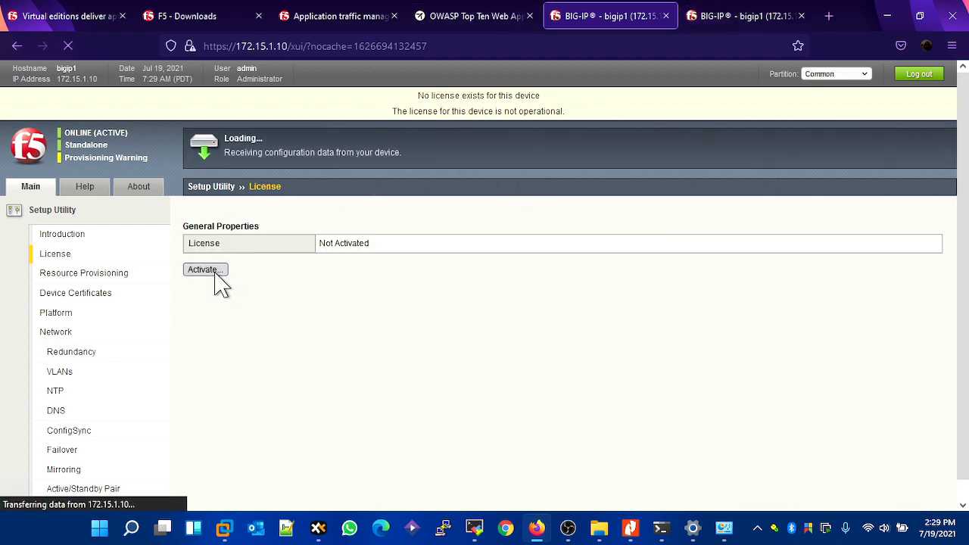
- Load the F5 free trials page and open the BIG-IP and BIG-IQ VE free trial
left_click(95, 19)
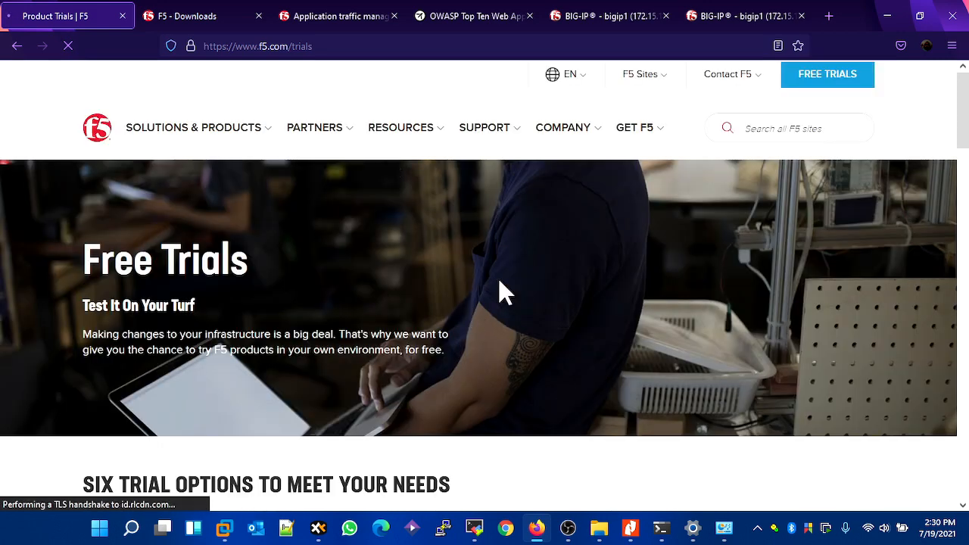
scroll(661, 245, "down", 8)
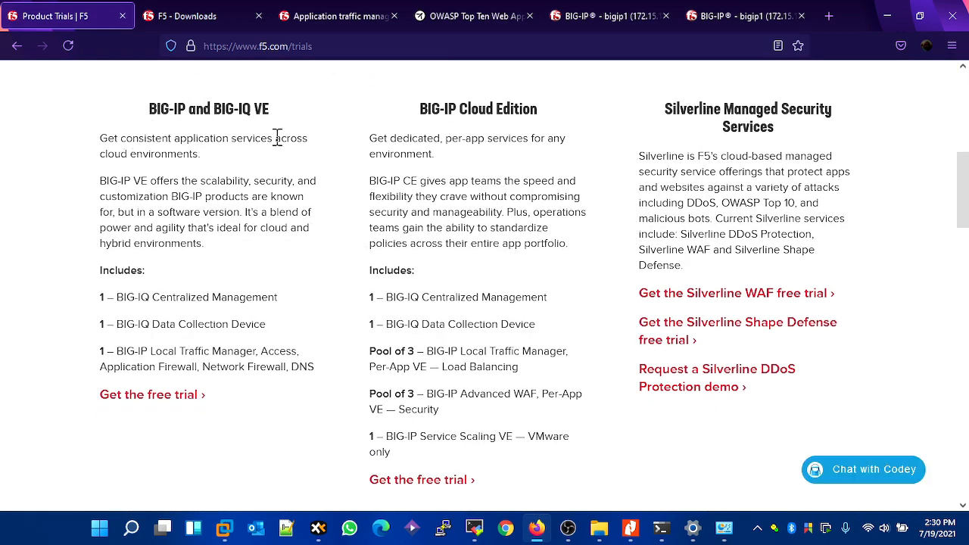
left_click(161, 396)
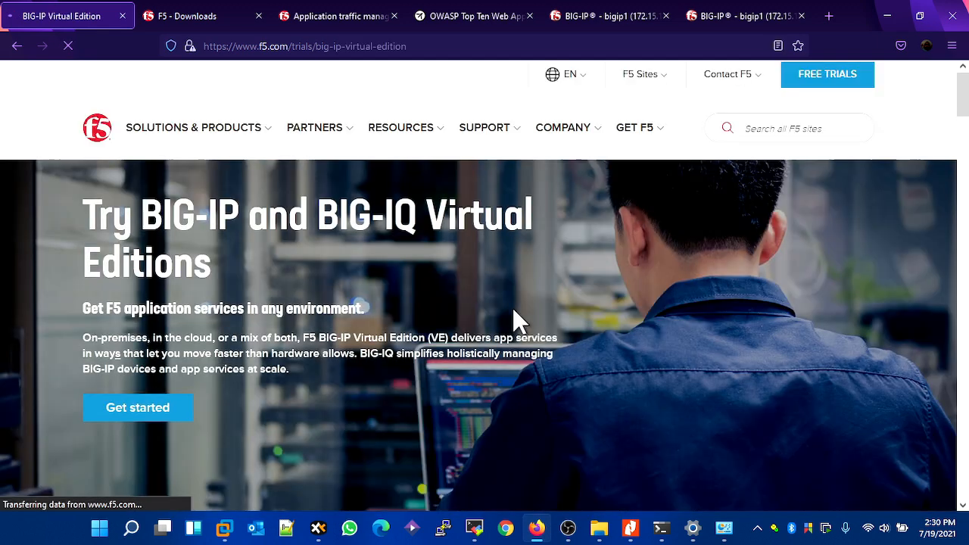
scroll(295, 242, "down", 2)
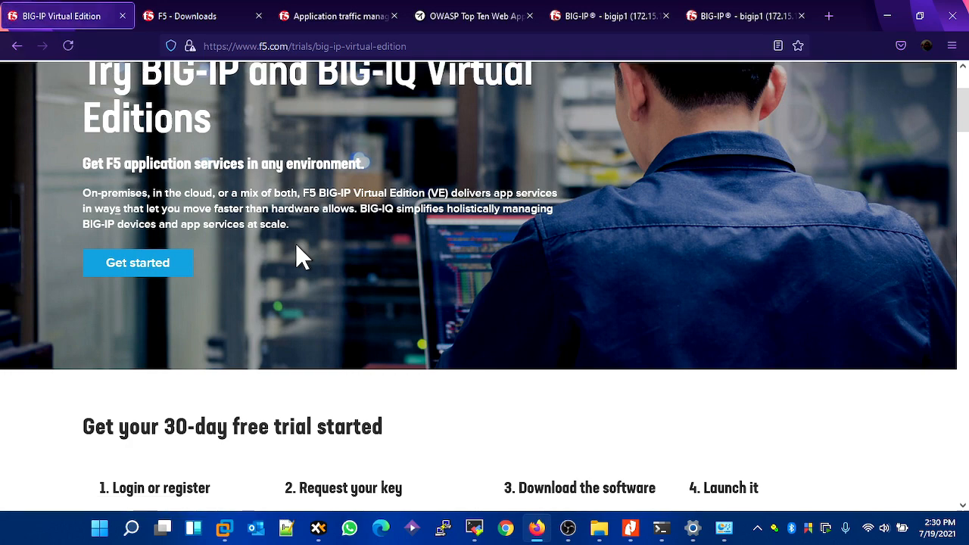
- Open the login or registration link for the 30-day BIG-IP Virtual Edition trial to reach the evaluation key form
scroll(262, 255, "down", 1)
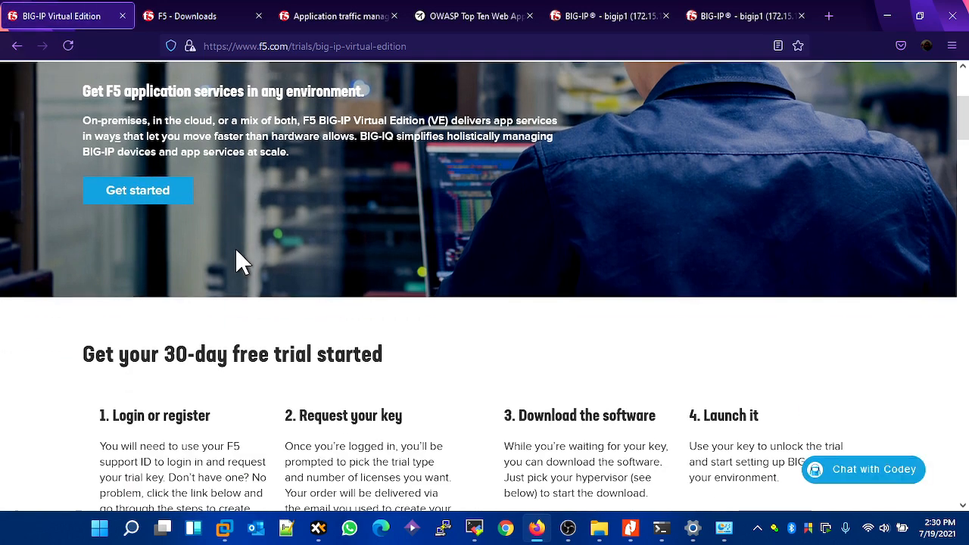
scroll(235, 249, "down", 2)
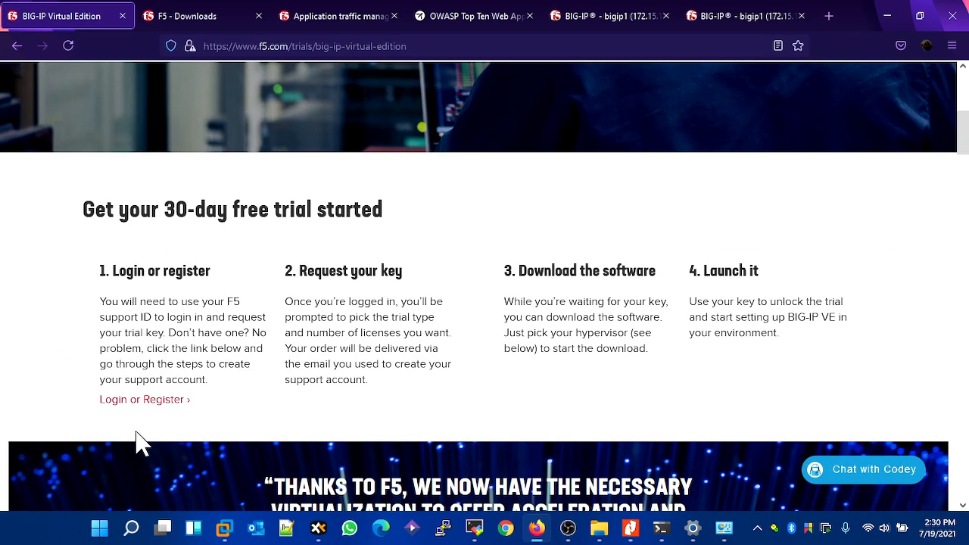
left_click(131, 401)
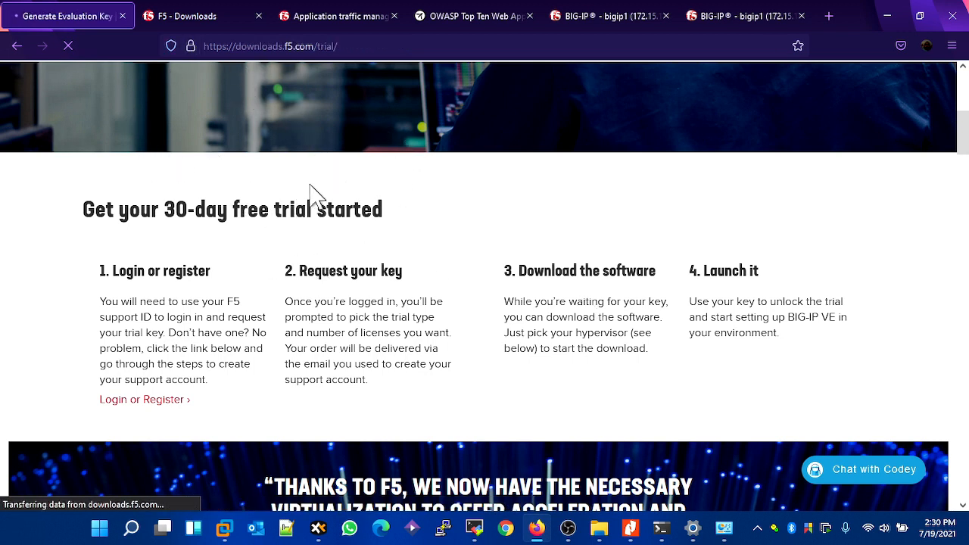
- Set the trial purpose to Currently evaluating security products, job function to Enterprise architect/engineer, and trial to BIG-IP VE and BIG-IQ
scroll(310, 186, "down", 2)
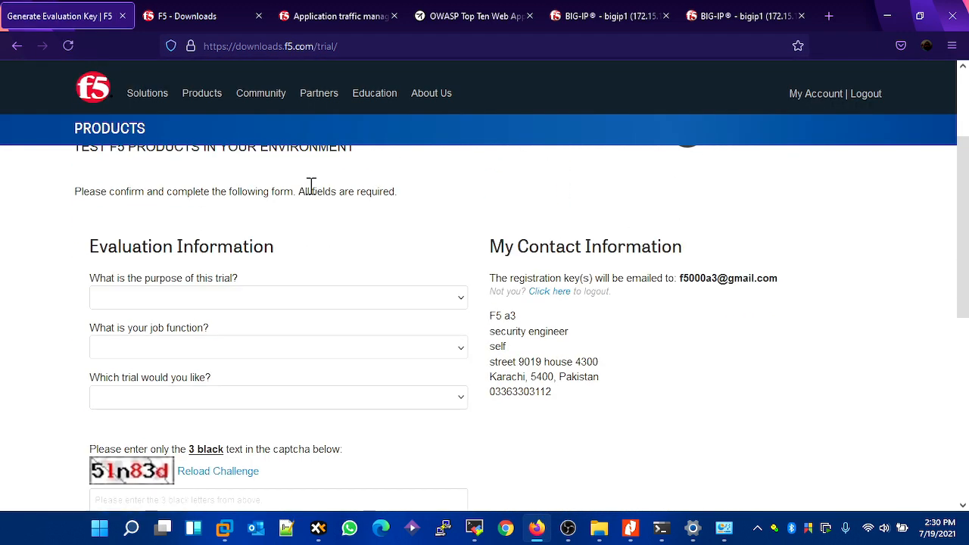
left_click(229, 301)
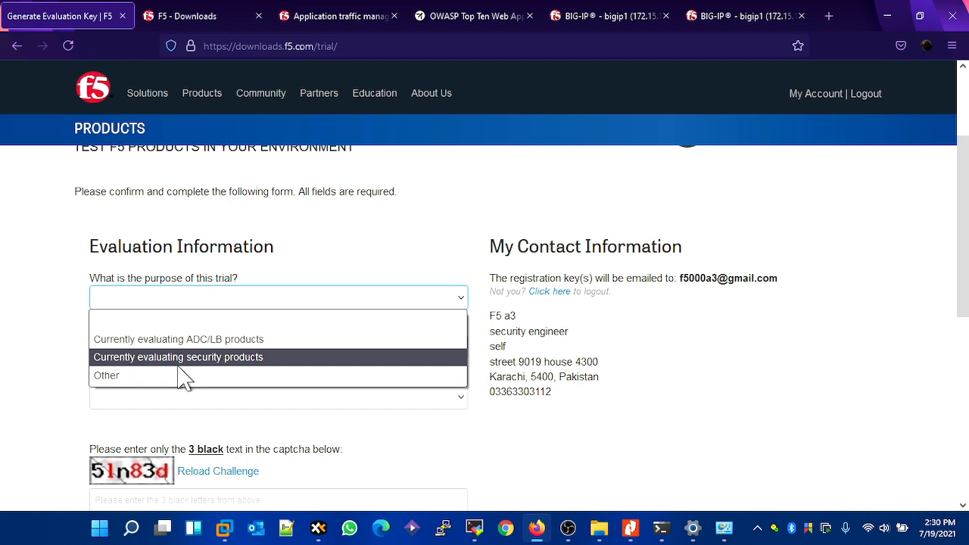
left_click(218, 359)
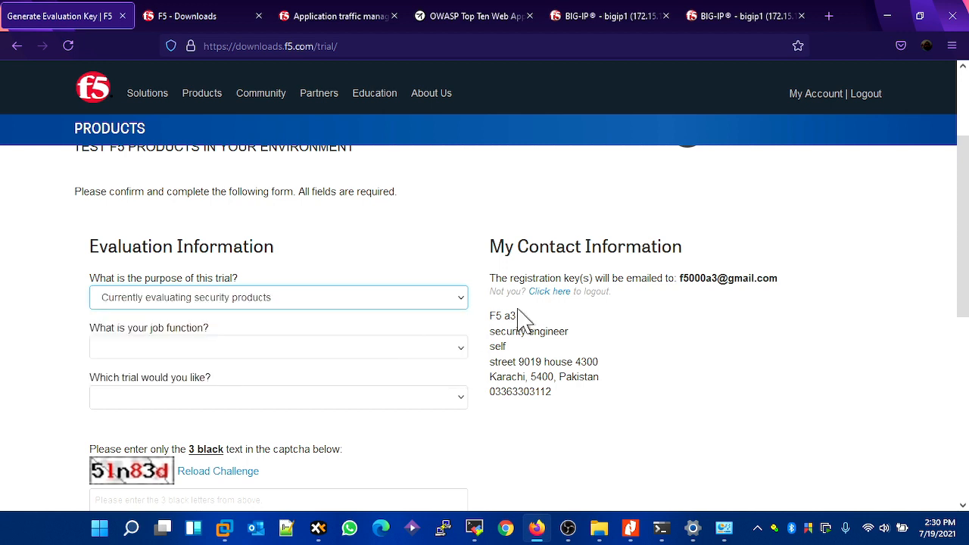
left_click(322, 348)
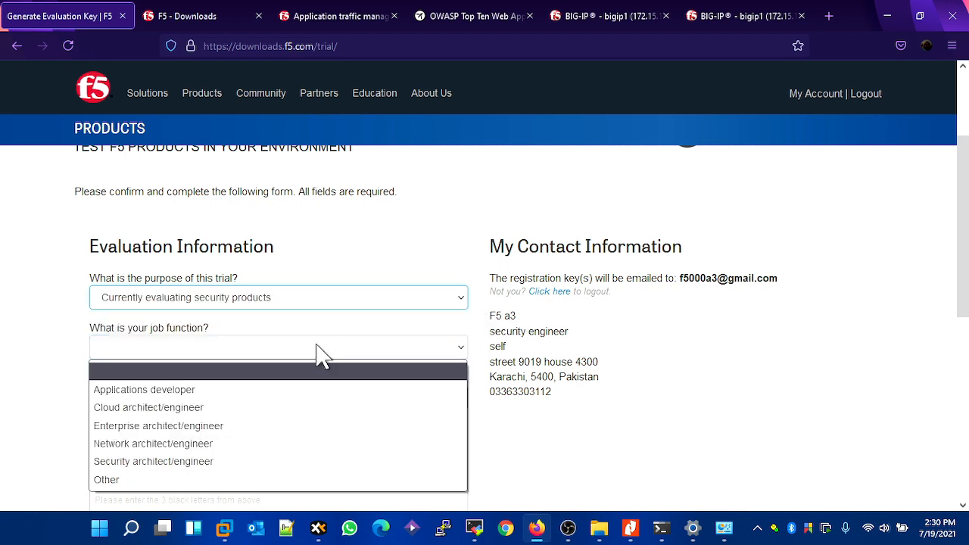
left_click(219, 428)
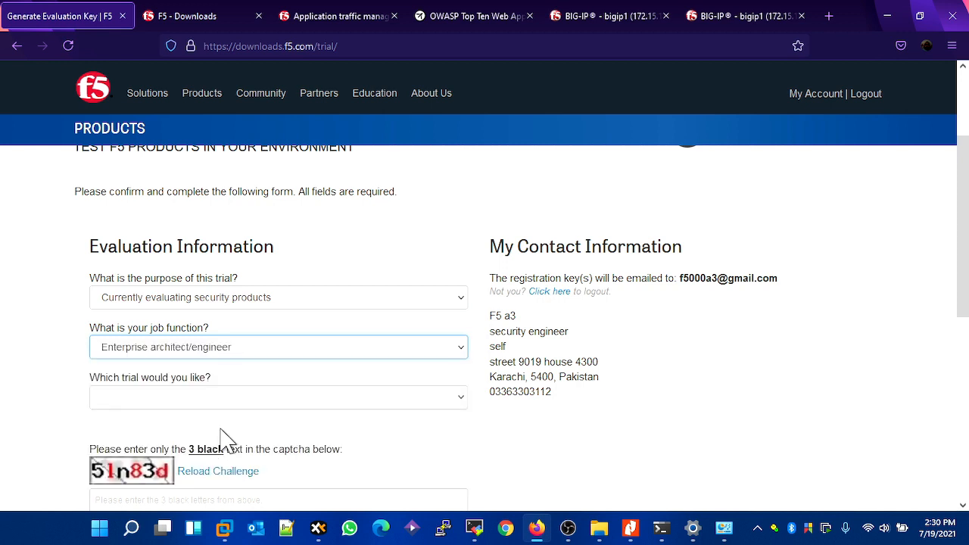
left_click(279, 400)
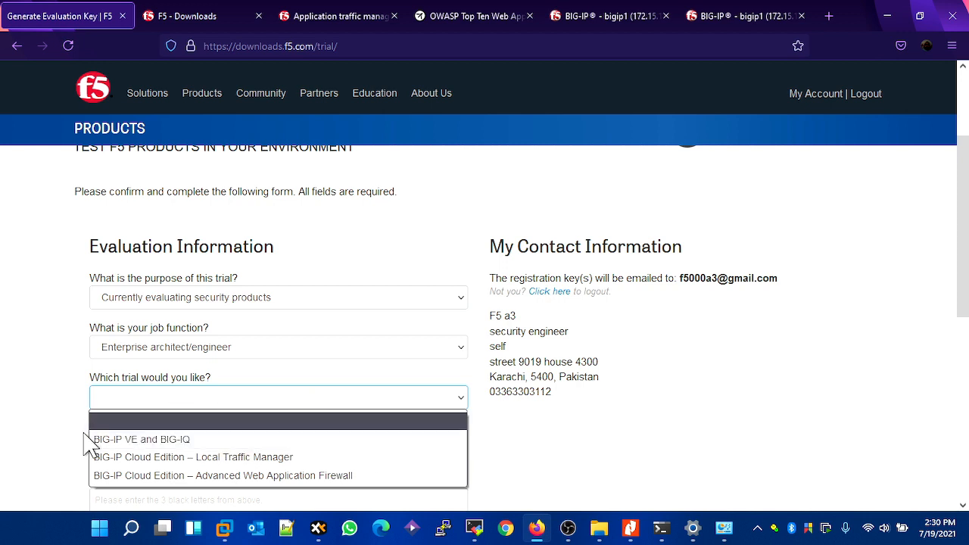
left_click(139, 440)
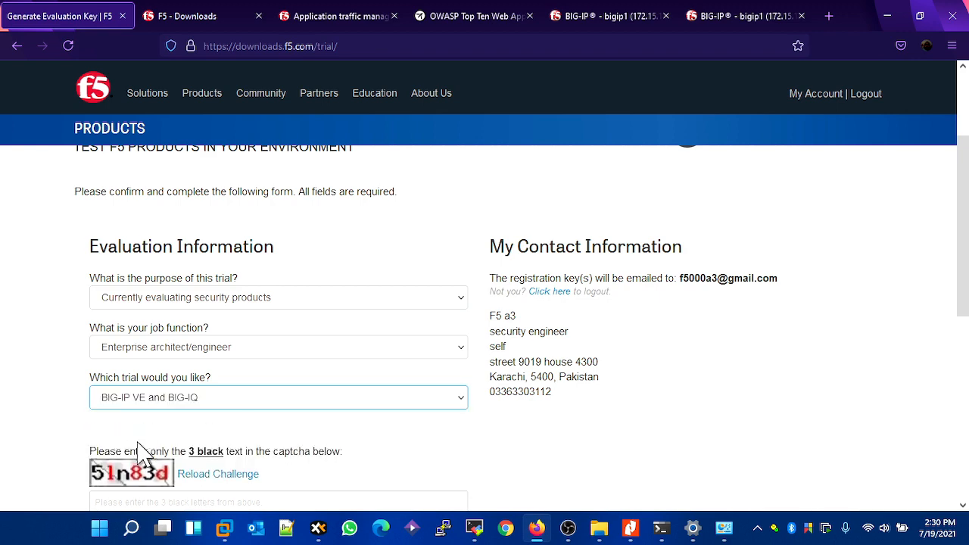
- Request 3 licenses in the evaluation form and fill in the captcha field with its black characters
scroll(489, 349, "down", 2)
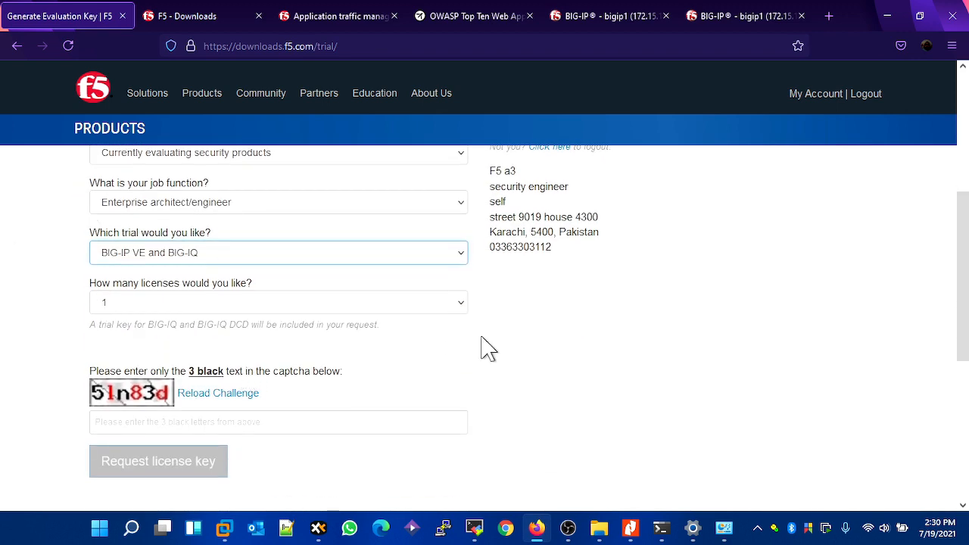
left_click(443, 303)
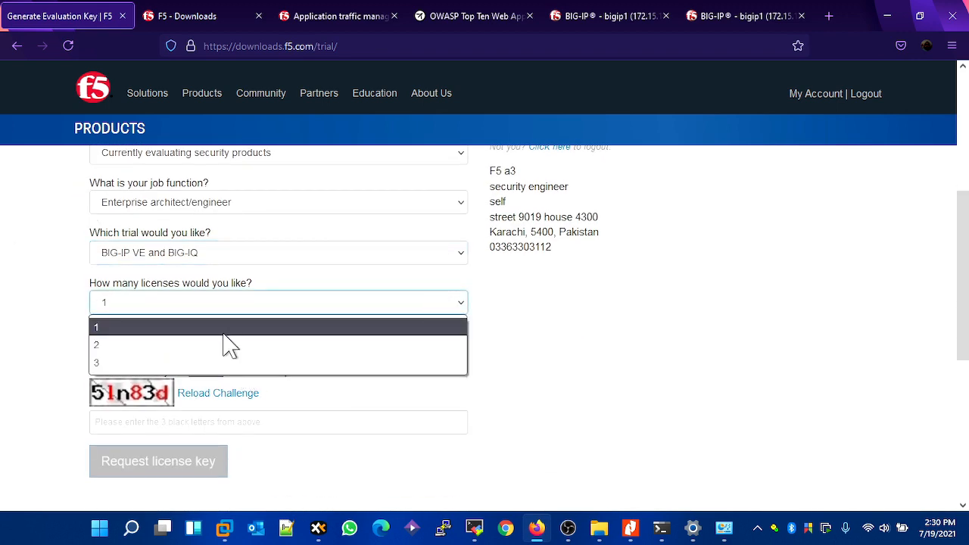
left_click(209, 344)
left_click(244, 309)
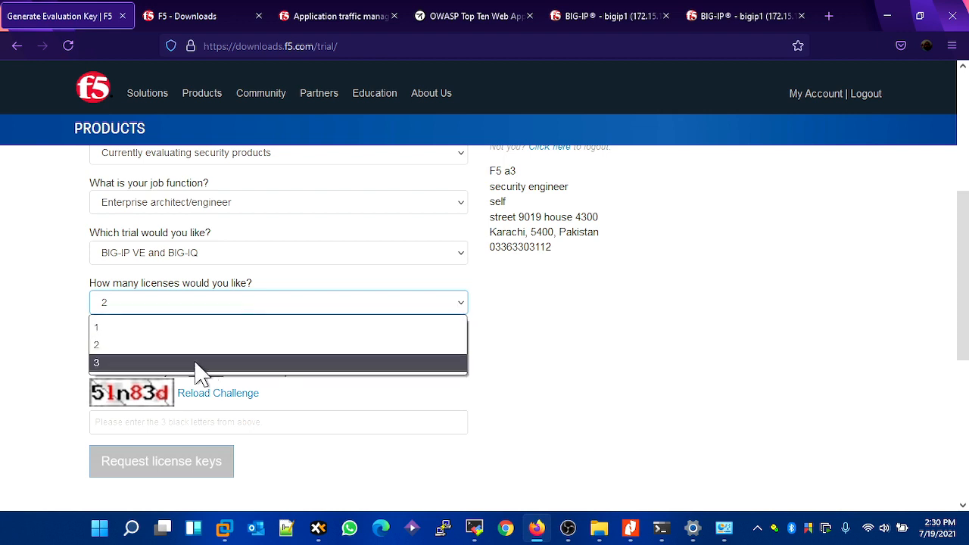
left_click(198, 363)
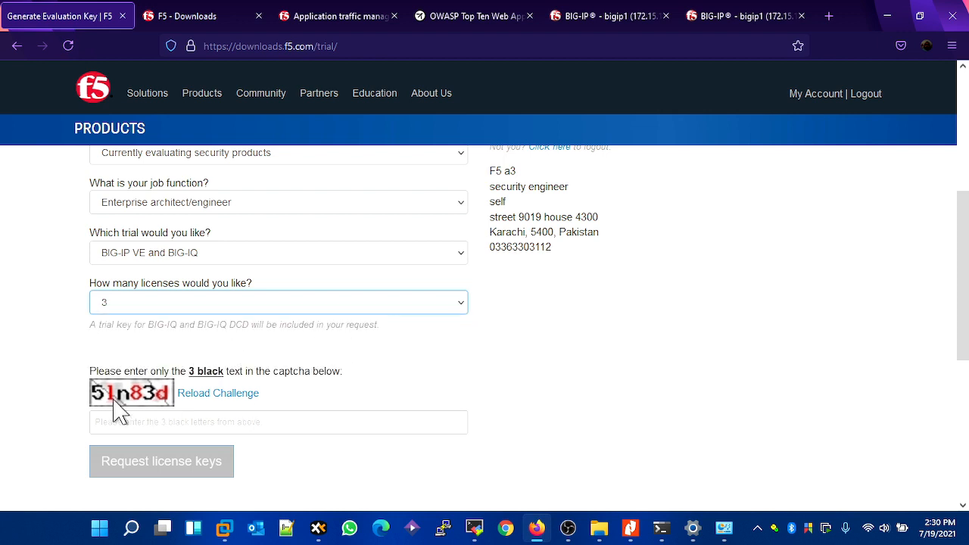
left_click(161, 422)
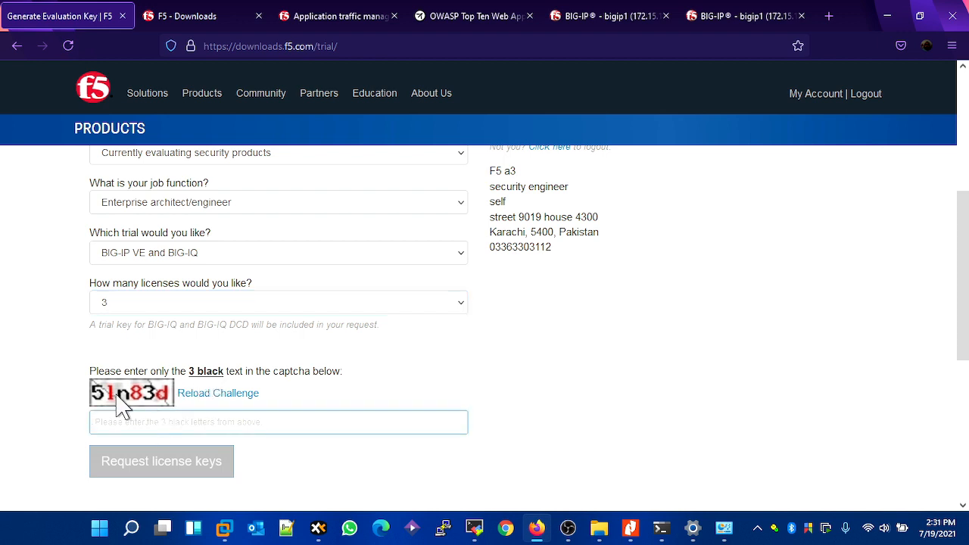
type("5n")
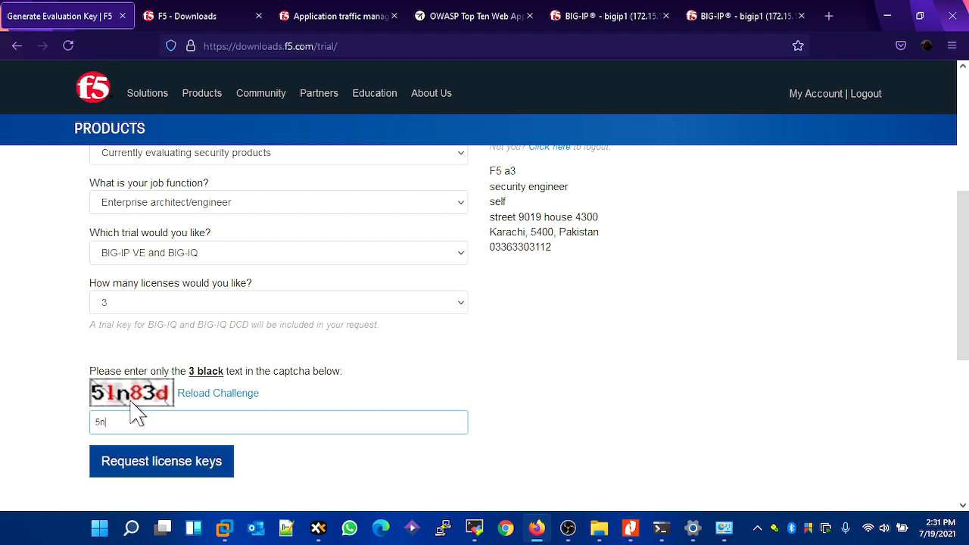
type("3")
- Return to the license page of the BIG-IP at 172.15.1.10 and open License.txt from the F5 License Keys\f5000a1 folder beside it
left_click(606, 16)
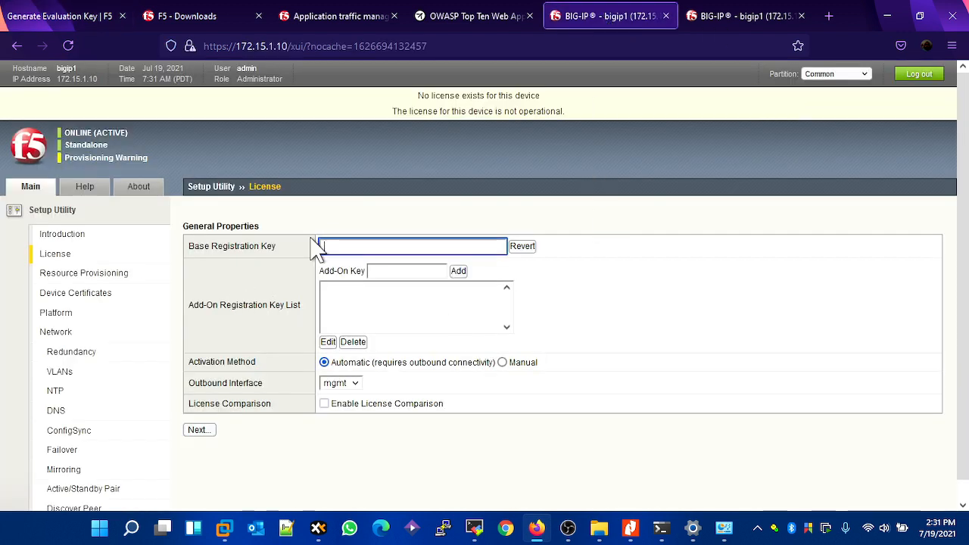
mouse_move(617, 534)
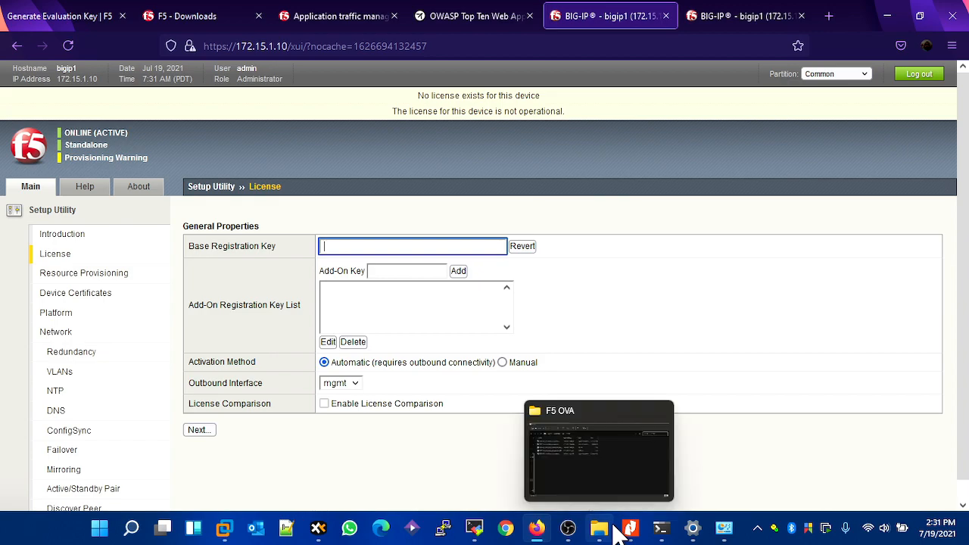
left_click(616, 481)
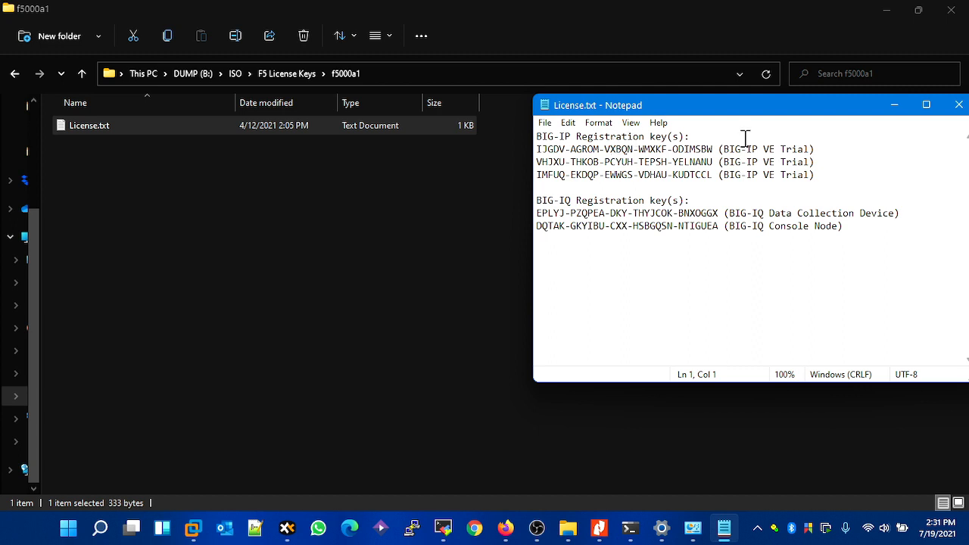
left_click(885, 11)
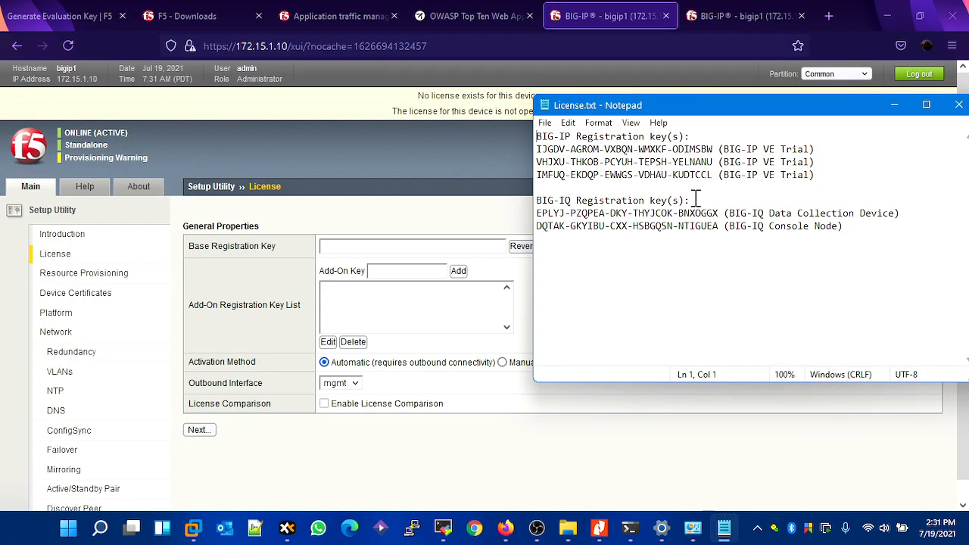
- Copy the first BIG-IP VE Trial key from License.txt into the Base Registration Key field, choose Manual activation and continue
left_click_drag(538, 150, 709, 149)
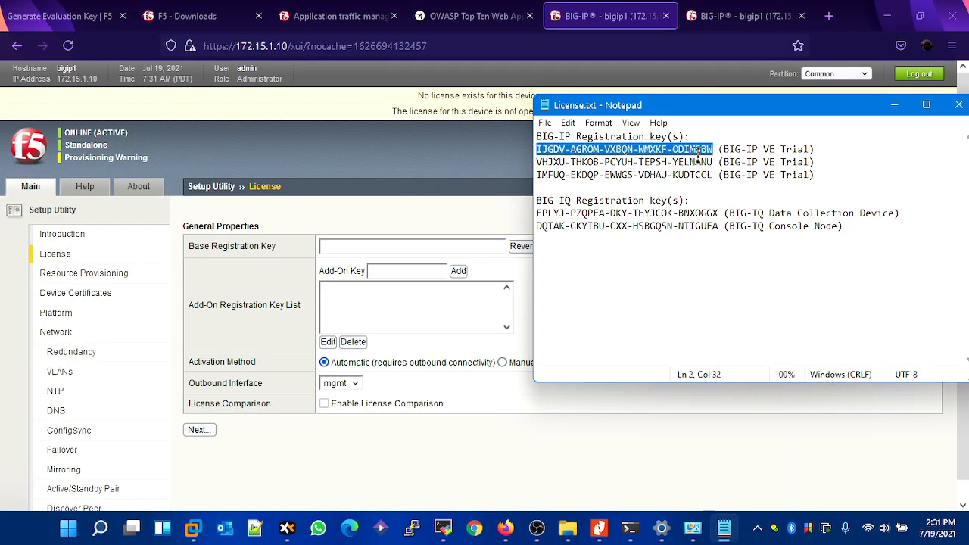
right_click(684, 138)
left_click(715, 186)
left_click(394, 244)
right_click(390, 245)
left_click(456, 353)
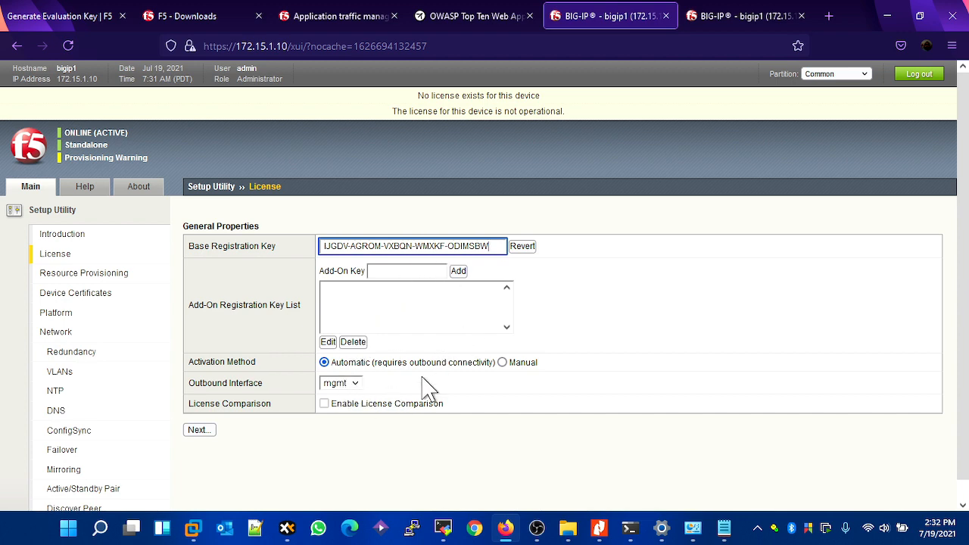
left_click(502, 362)
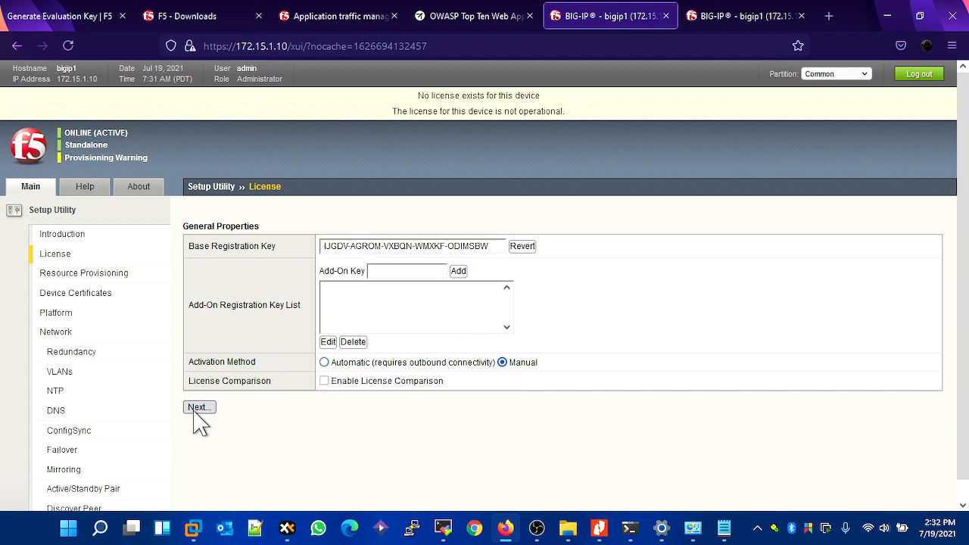
left_click(199, 409)
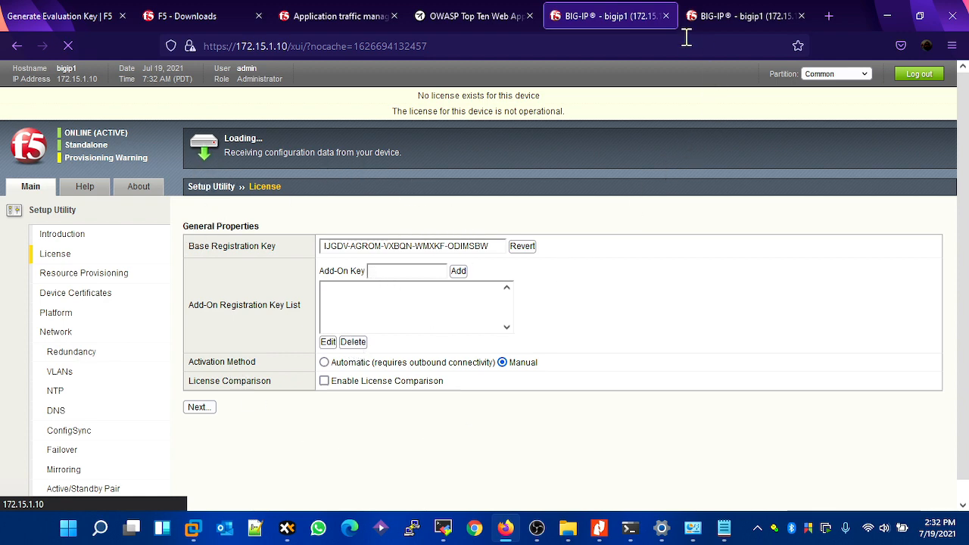
- Load activate.f5.com in a new browser tab and open the page for activating an F5 product registration key
left_click(829, 18)
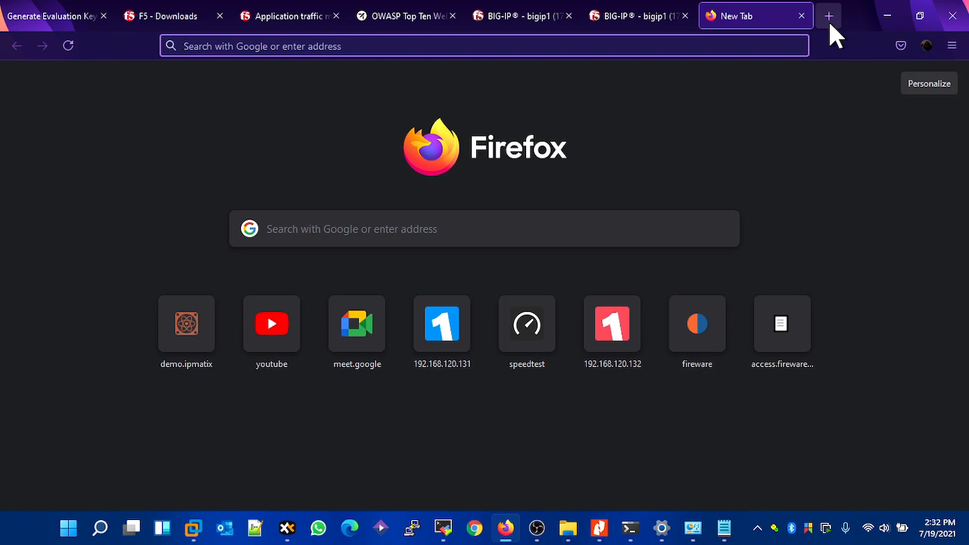
type("activate.f5.com/")
key("Return")
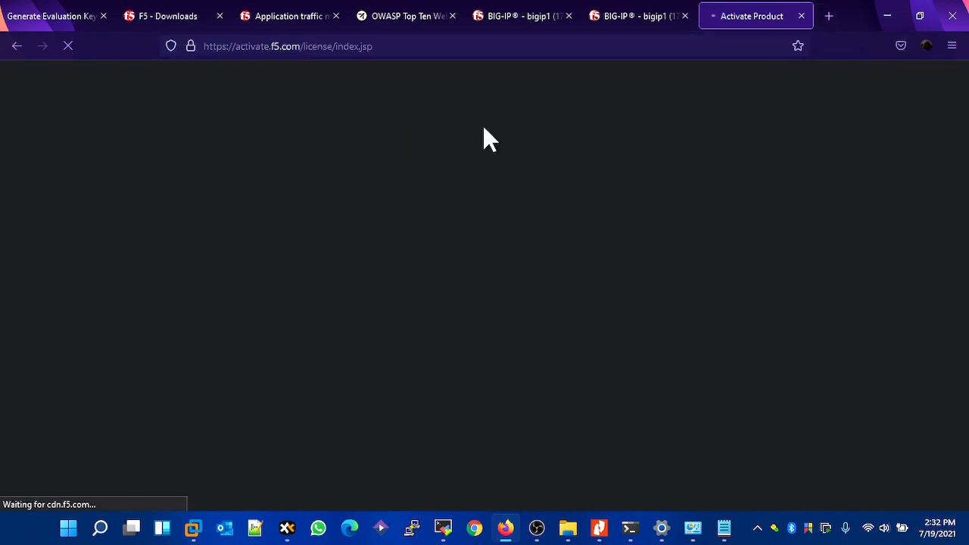
scroll(491, 144, "down", 2)
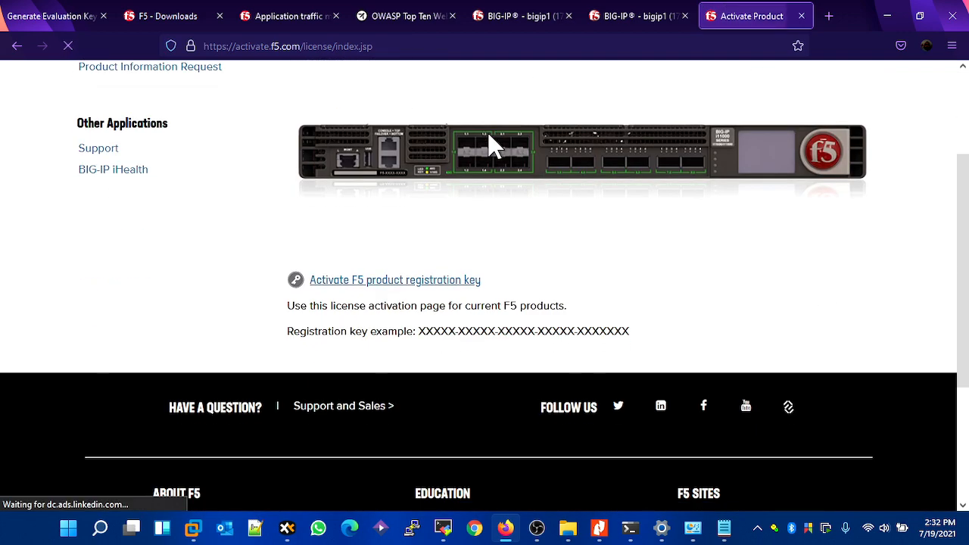
left_click(389, 290)
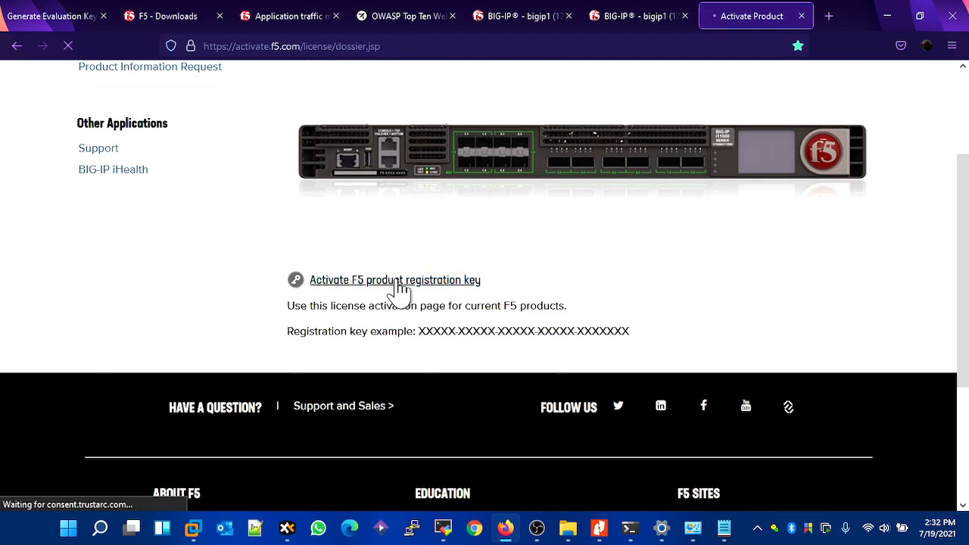
scroll(392, 281, "down", 2)
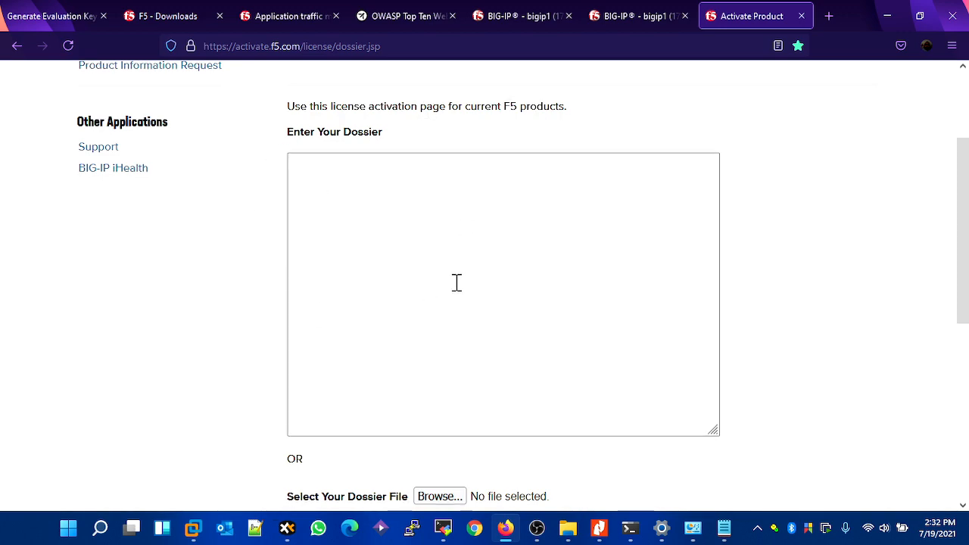
scroll(456, 281, "down", 2)
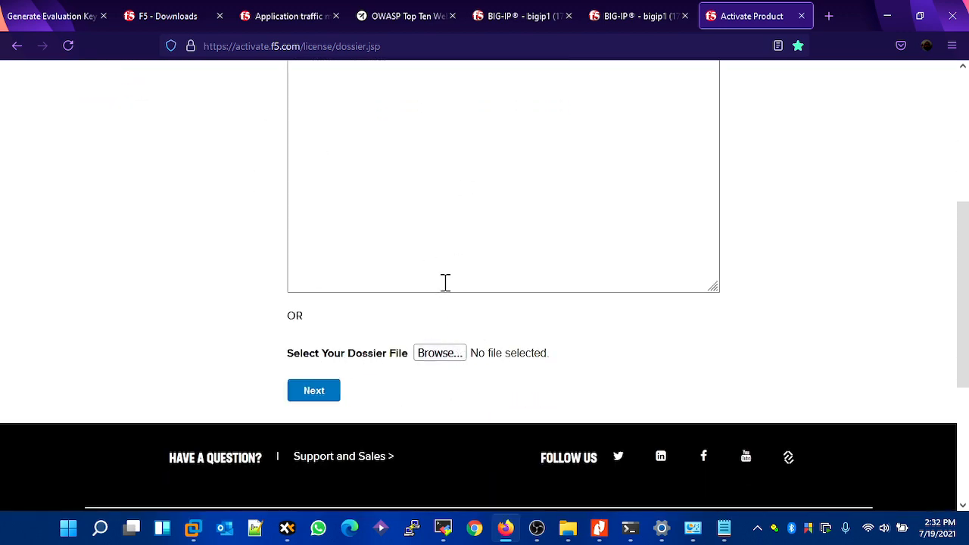
scroll(454, 265, "up", 2)
- Copy the whole dossier from the BIG-IP at 172.15.1.10 into the F5 activation page's dossier field and submit it
left_click(500, 22)
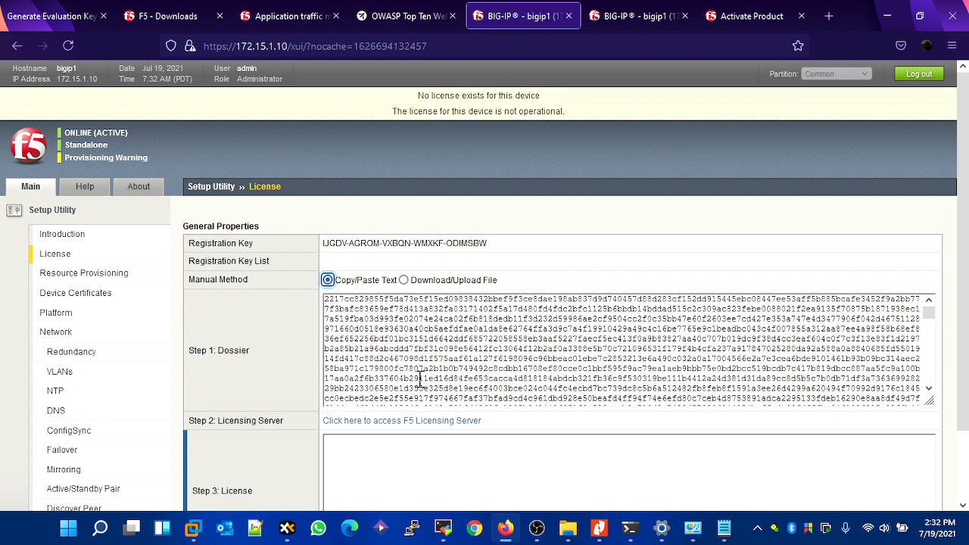
left_click(489, 348)
key("ctrl+a")
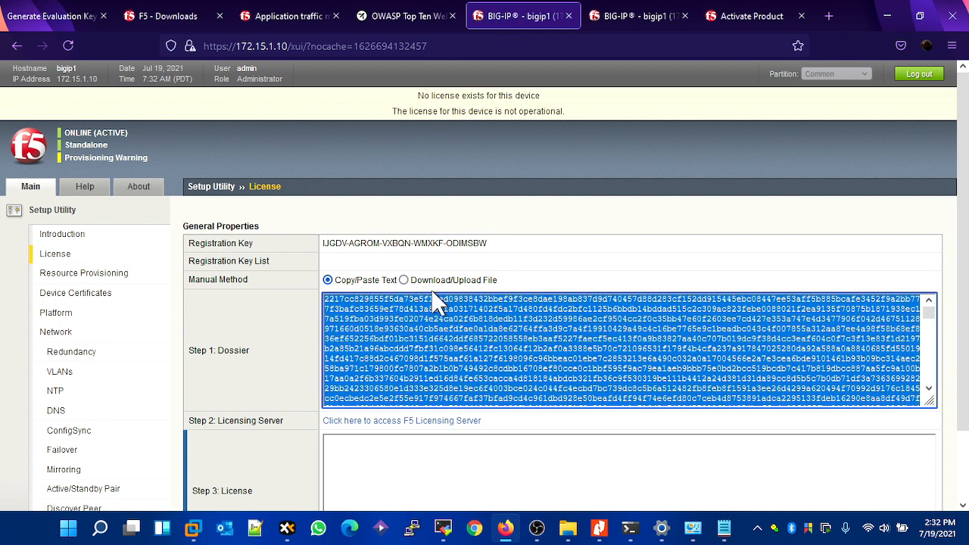
left_click(740, 22)
left_click(491, 223)
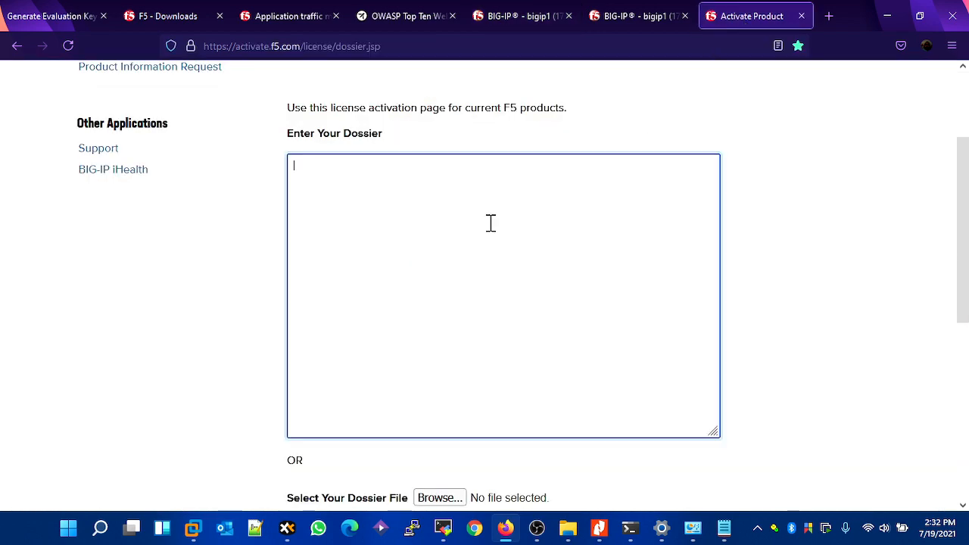
key("ctrl+v")
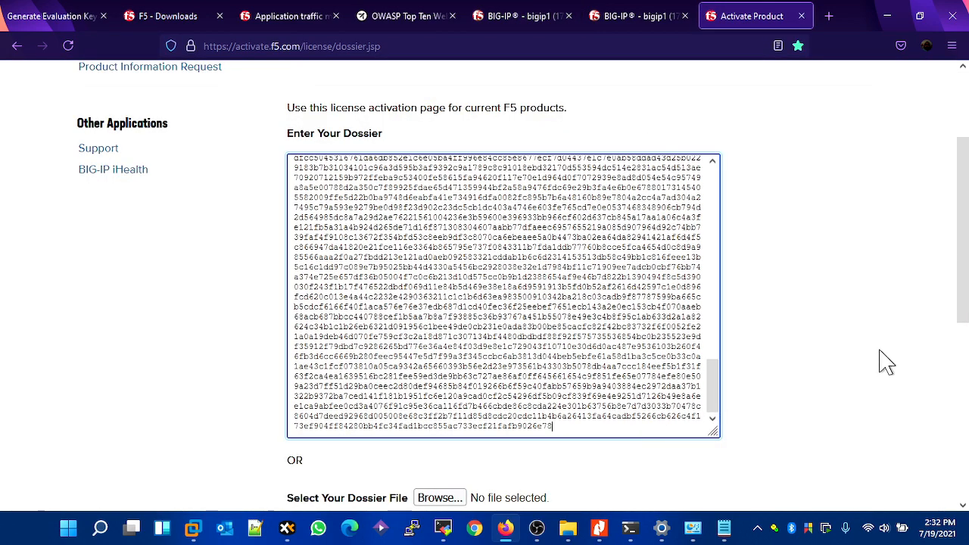
scroll(764, 341, "down", 4)
left_click(335, 255)
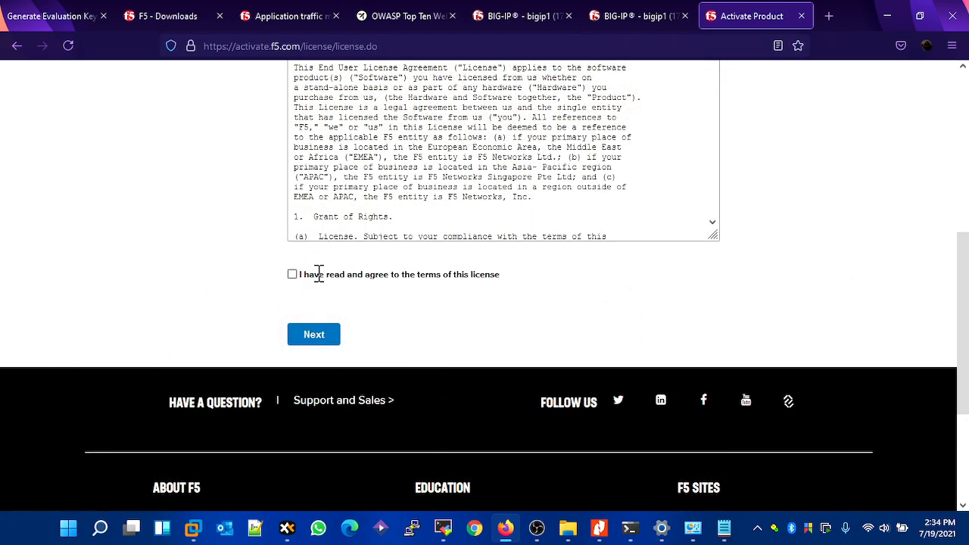
- Agree to the F5 end user license terms, continue, and copy the entire generated license text
left_click(292, 274)
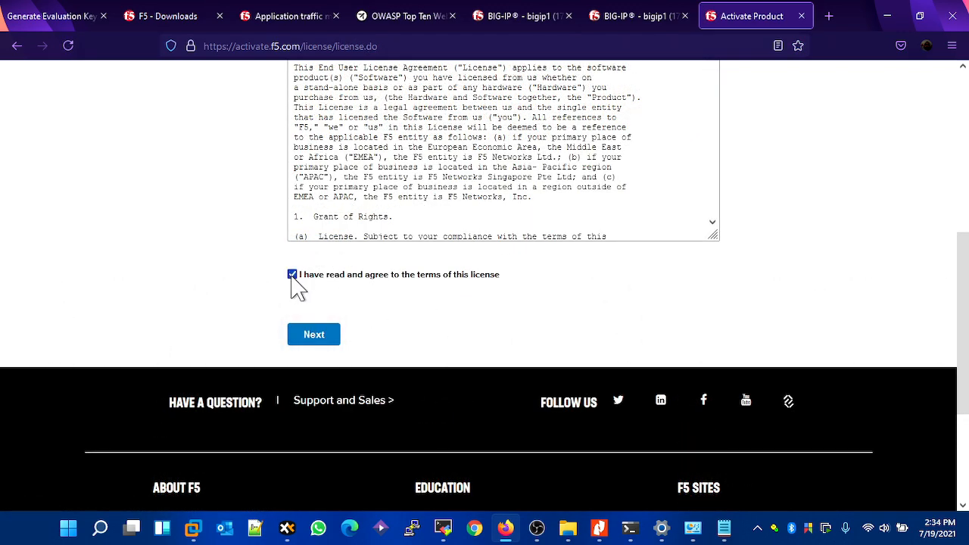
left_click(307, 336)
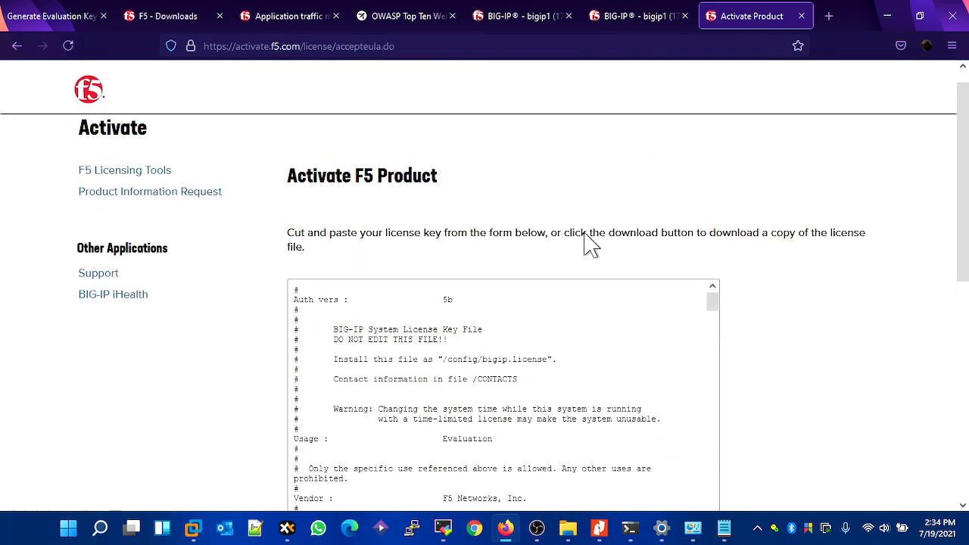
scroll(591, 244, "down", 3)
left_click(515, 290)
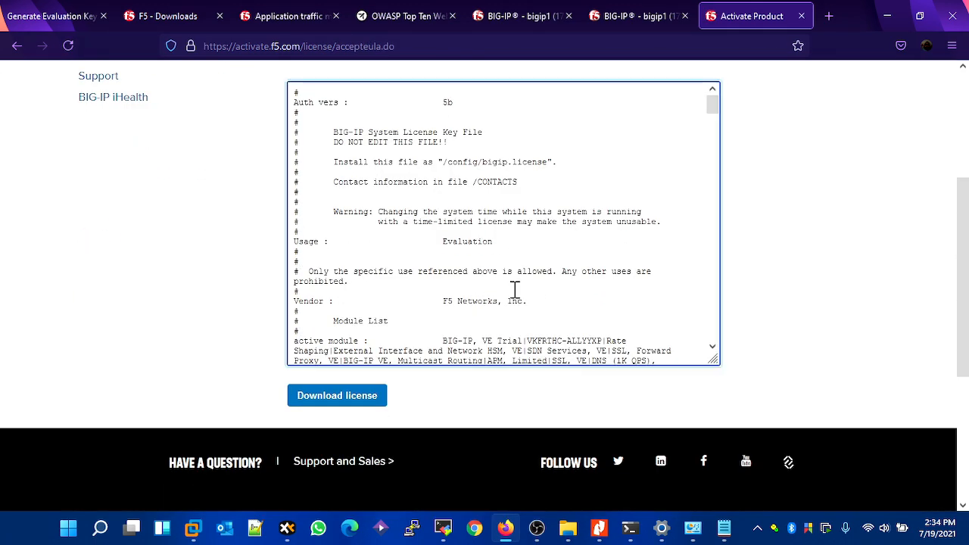
key("ctrl+a")
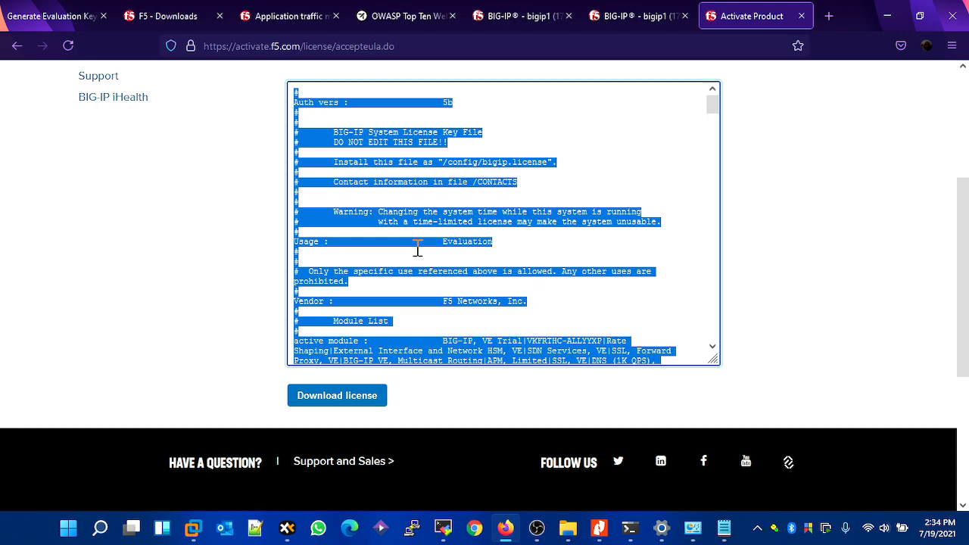
scroll(515, 239, "up", 3)
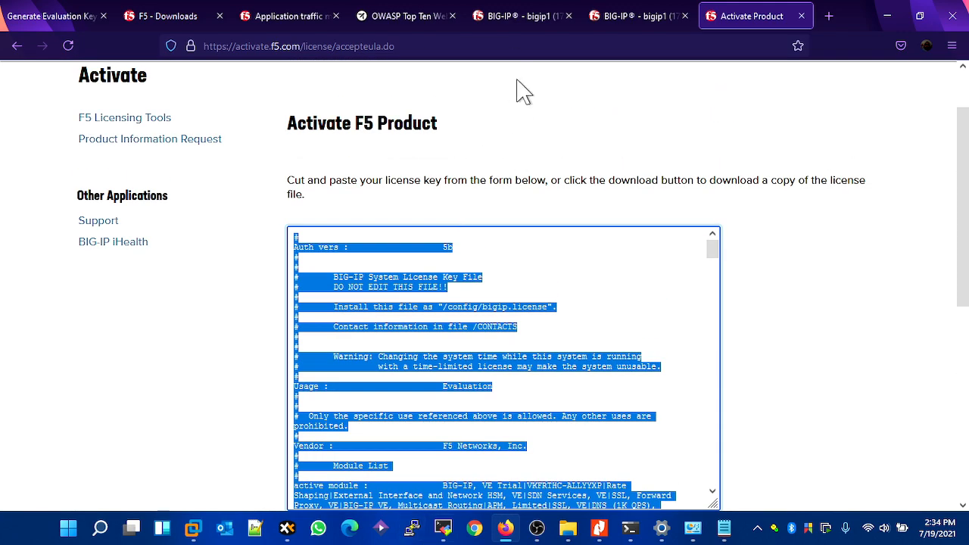
- Paste the copied license text into the Step 3: License field of the BIG-IP at 172.15.1.10 and continue
left_click(515, 21)
scroll(462, 363, "down", 5)
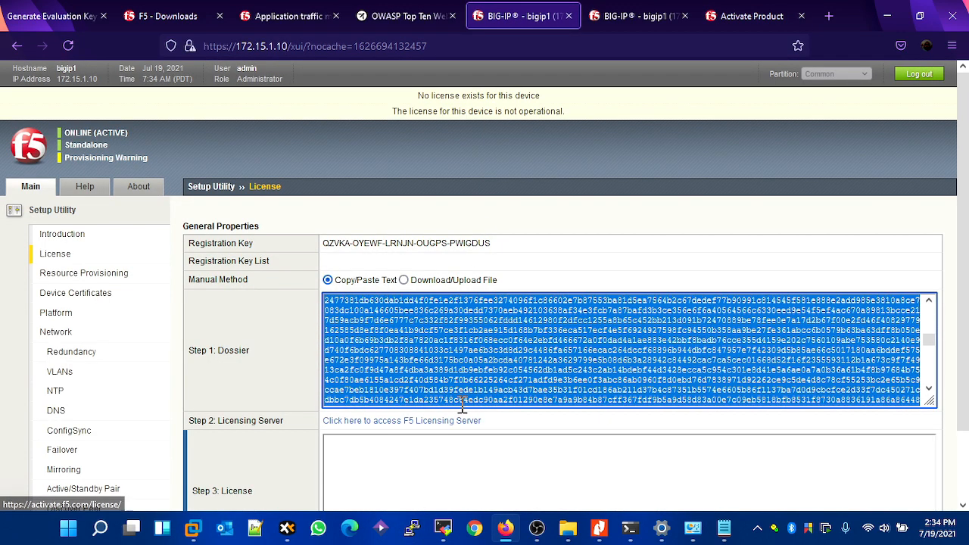
left_click(405, 482)
scroll(416, 401, "down", 2)
key("ctrl+v")
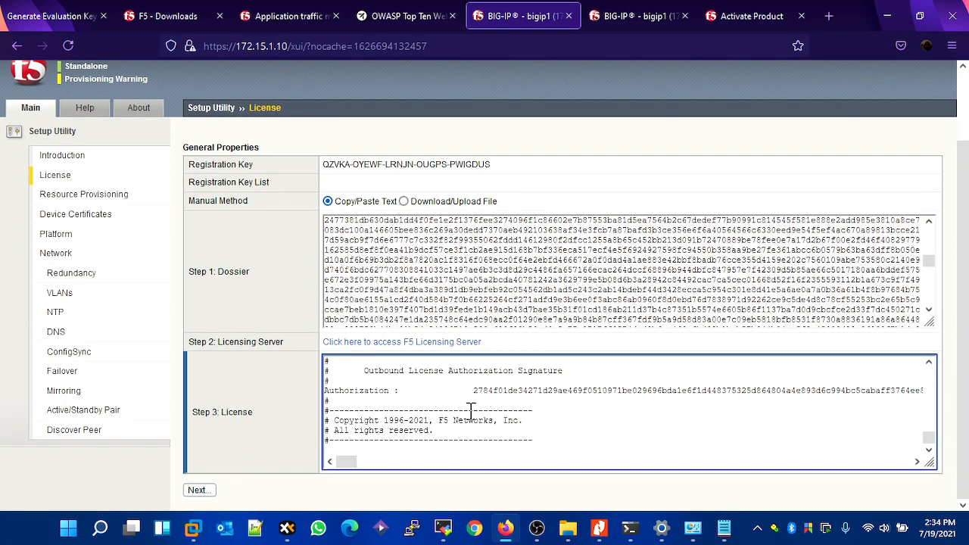
scroll(468, 409, "up", 5)
scroll(474, 431, "down", 5)
left_click(210, 491)
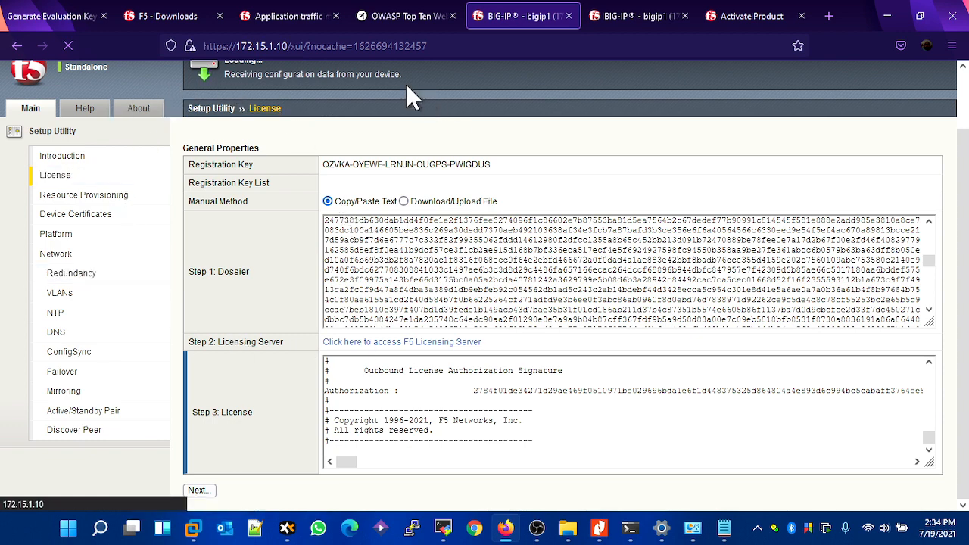
- Check the BIG-IP at 172.15.1.20, and examine the license expiration date and active modules of the BIG-IP at 172.15.1.10
left_click(636, 23)
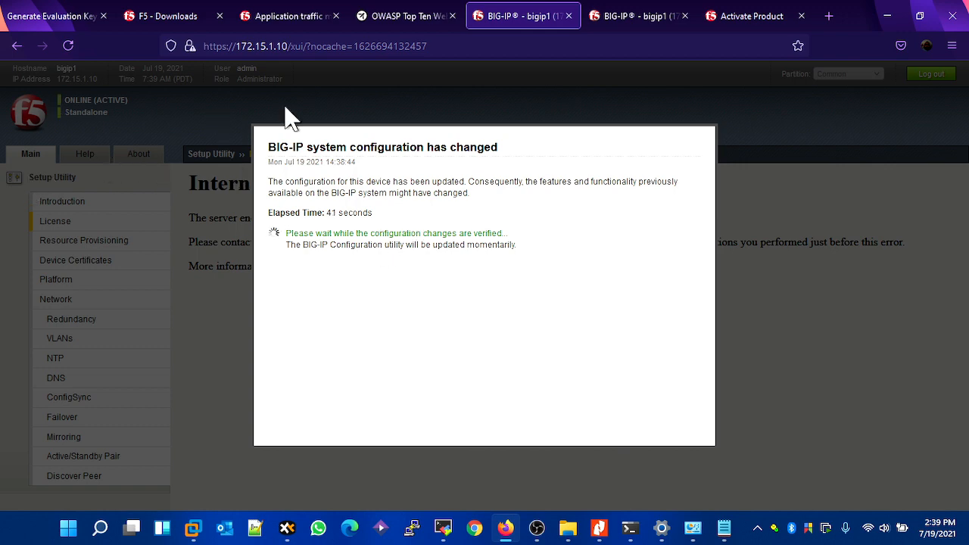
left_click(635, 16)
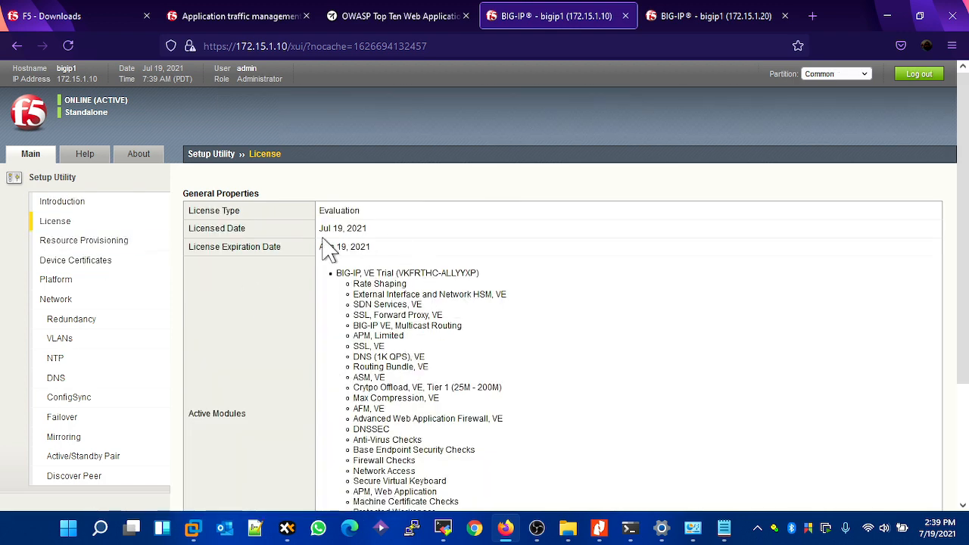
left_click_drag(322, 228, 357, 251)
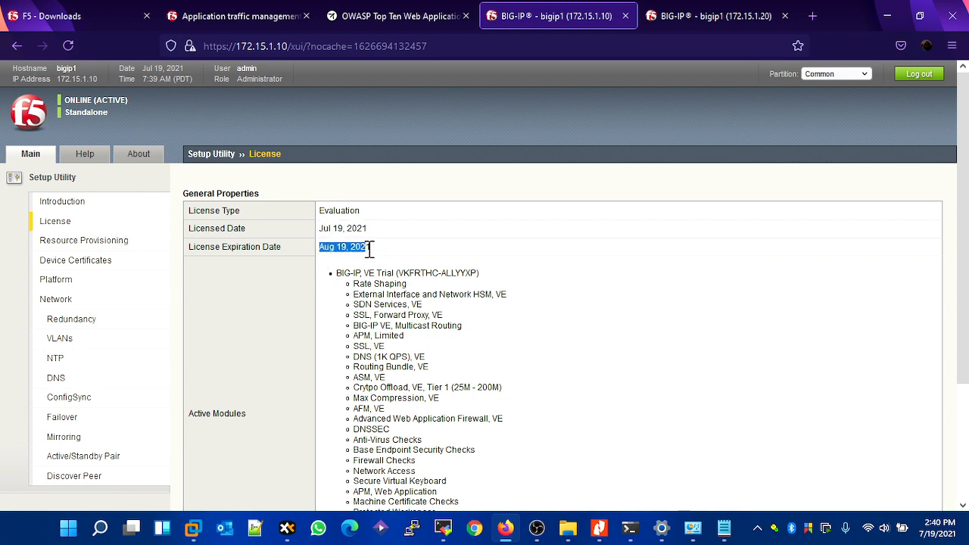
scroll(478, 280, "down", 3)
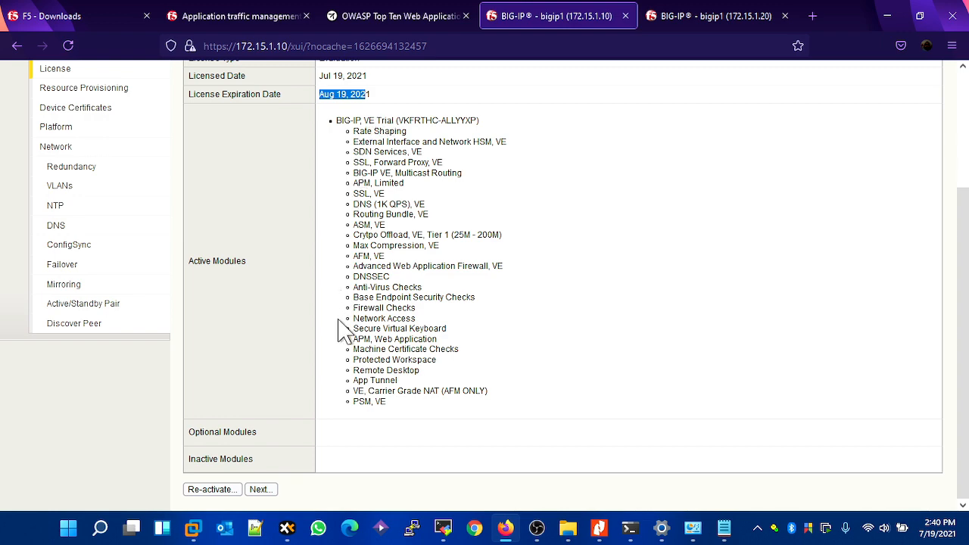
scroll(255, 250, "up", 3)
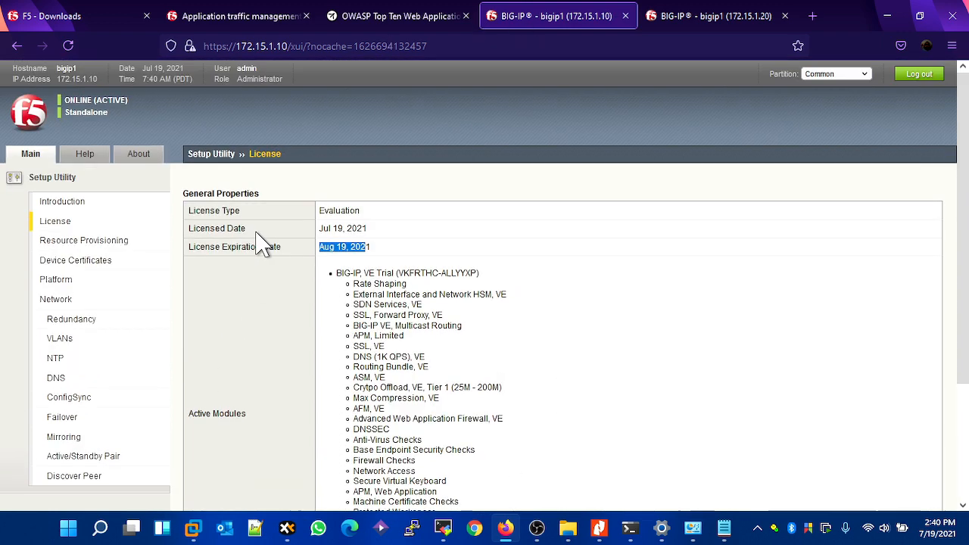
- Provision Local Traffic (LTM) as Nominal in Resource Provisioning on the BIG-IP at 172.15.1.10 and continue
left_click(119, 250)
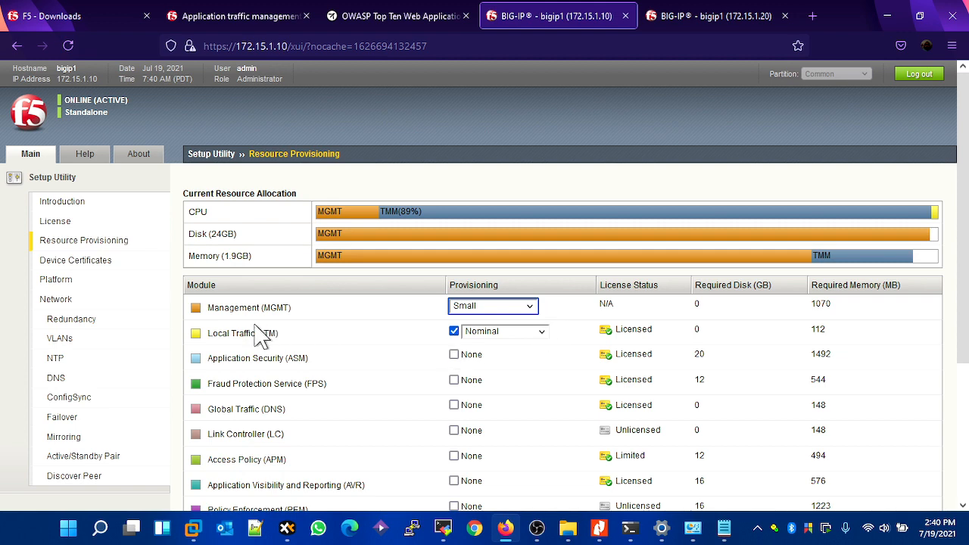
left_click(503, 332)
left_click(496, 363)
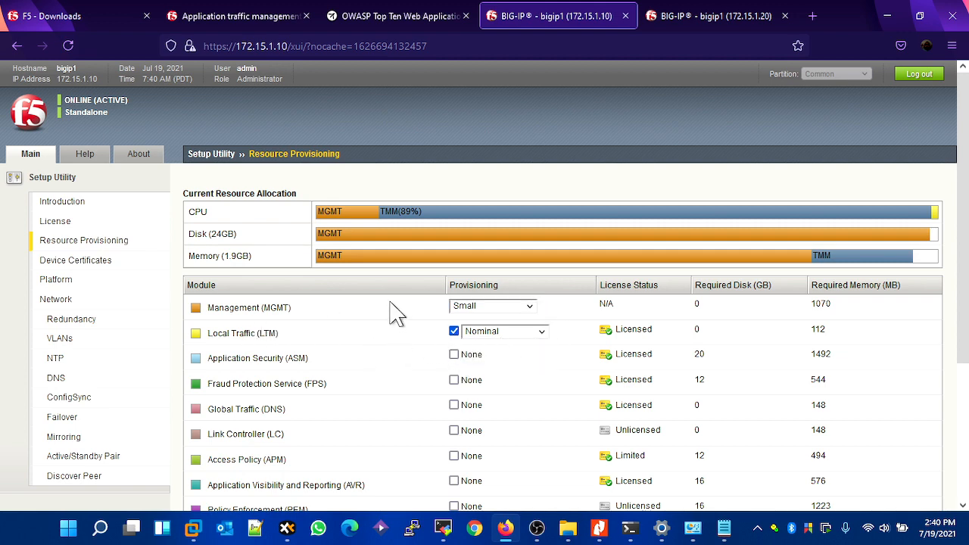
scroll(401, 318, "down", 3)
left_click(267, 490)
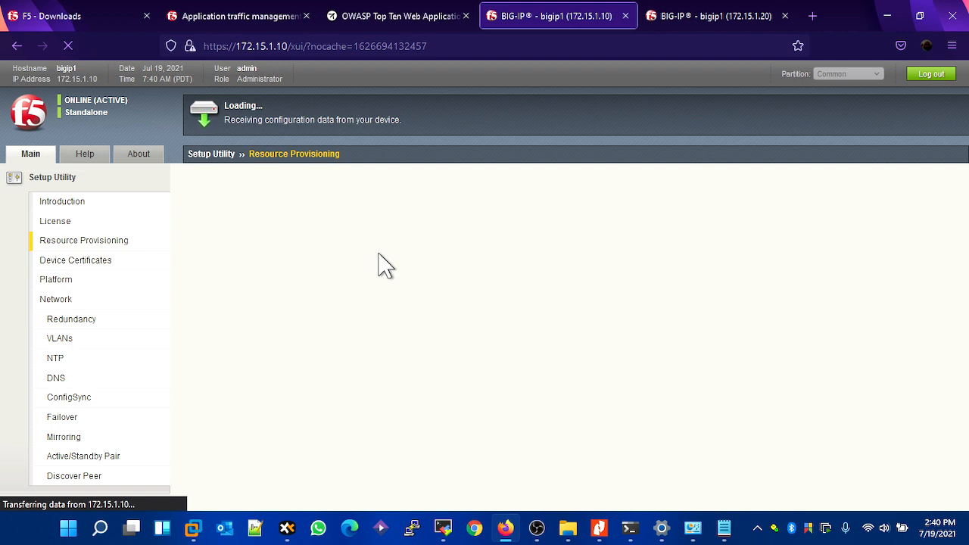
left_click(694, 15)
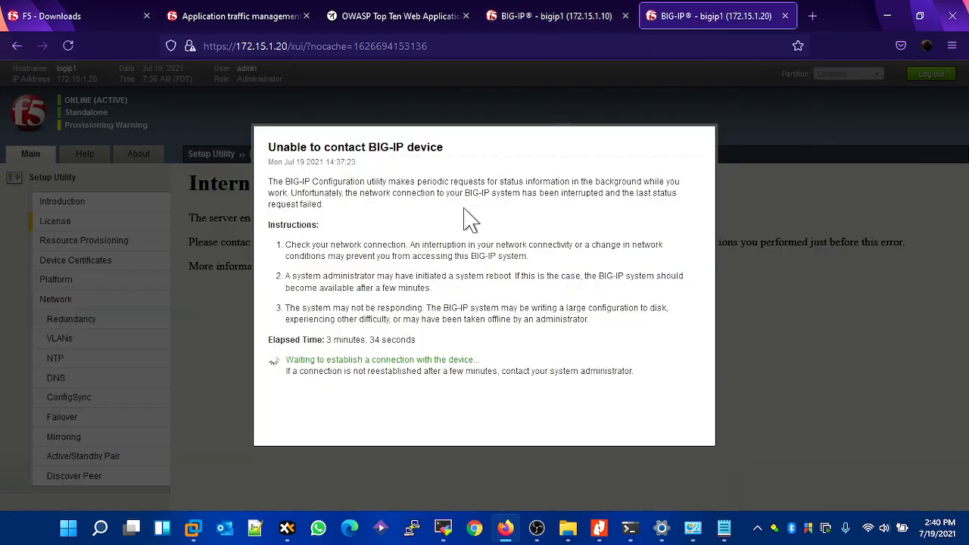
left_click(532, 17)
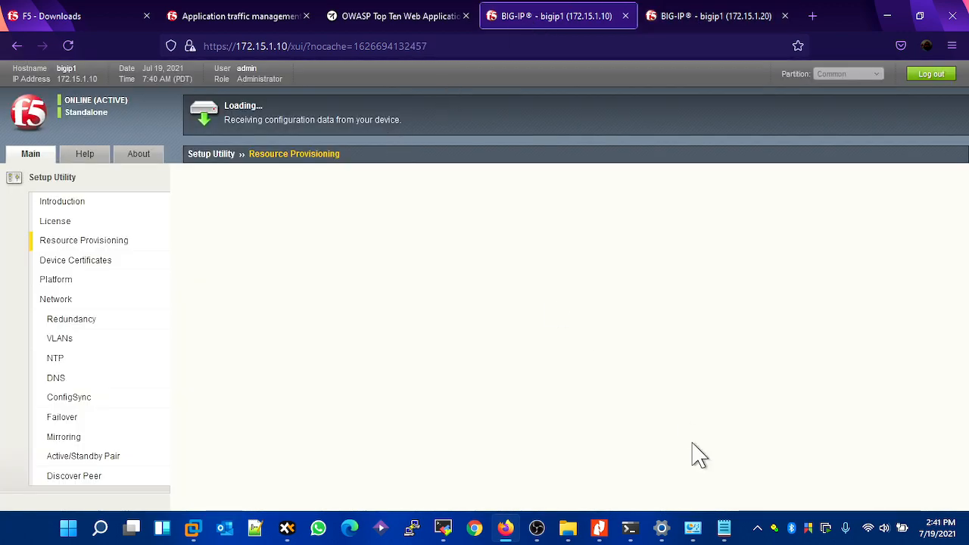
left_click(536, 530)
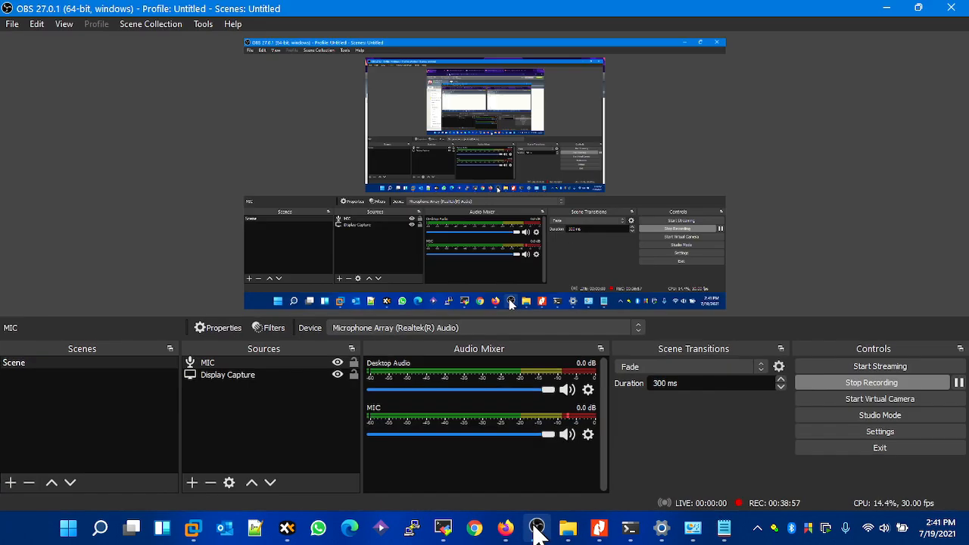
left_click(959, 385)
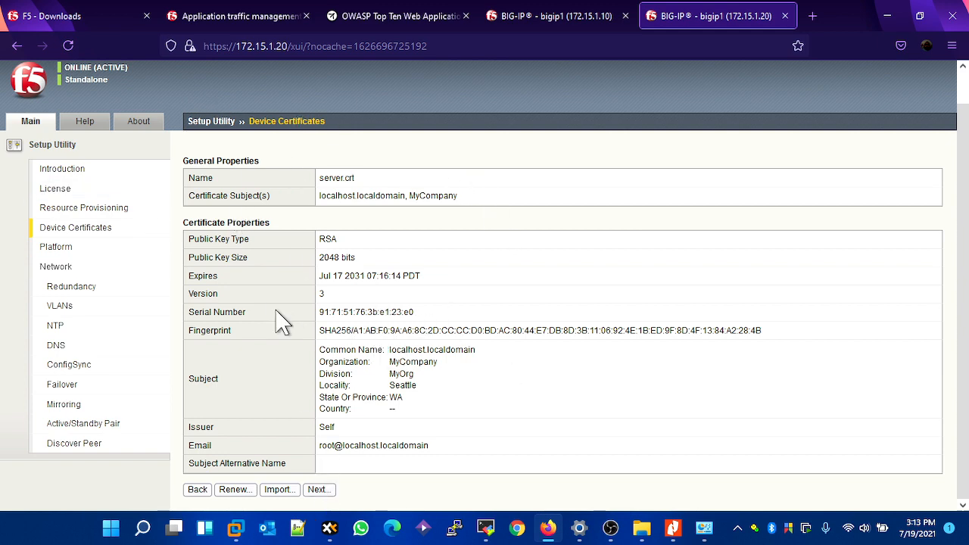
- Continue past the device certificates on the BIG-IP at 172.15.1.20 and set the platform time zone to Asia/Baghdad
left_click(328, 490)
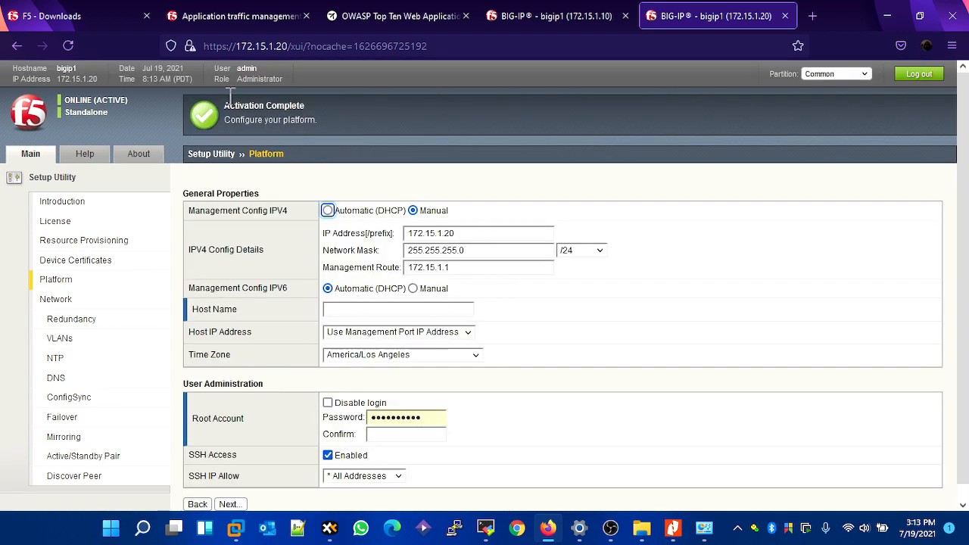
scroll(435, 193, "down", 1)
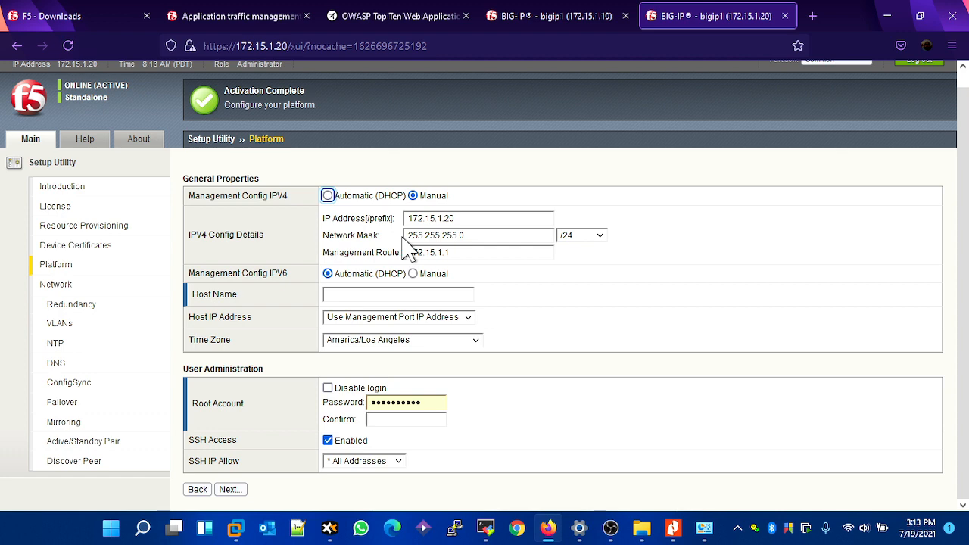
left_click(411, 345)
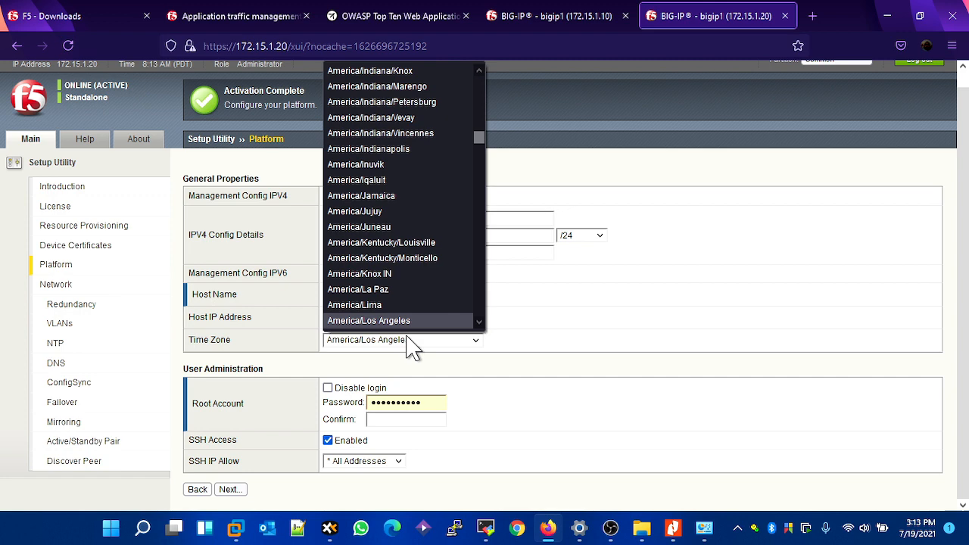
scroll(435, 264, "up", 20)
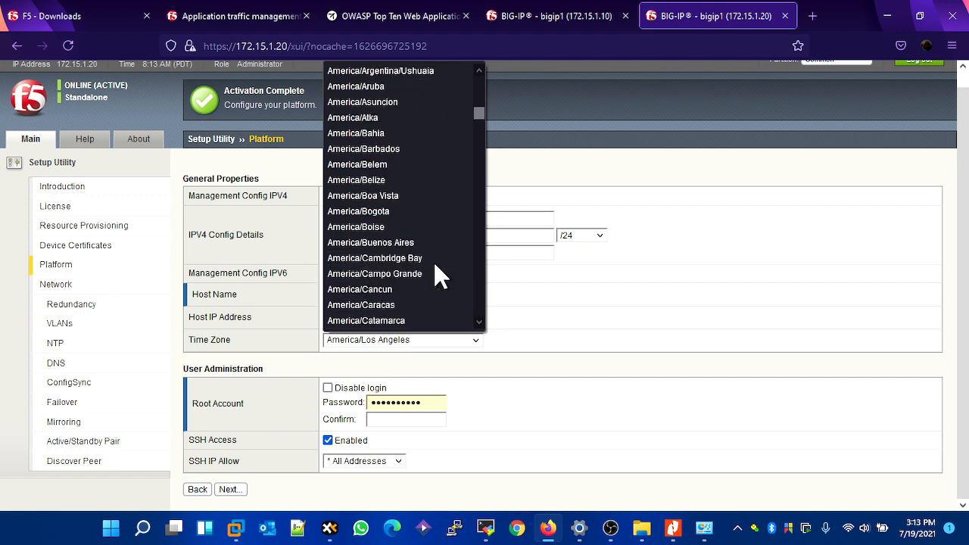
scroll(433, 261, "down", 20)
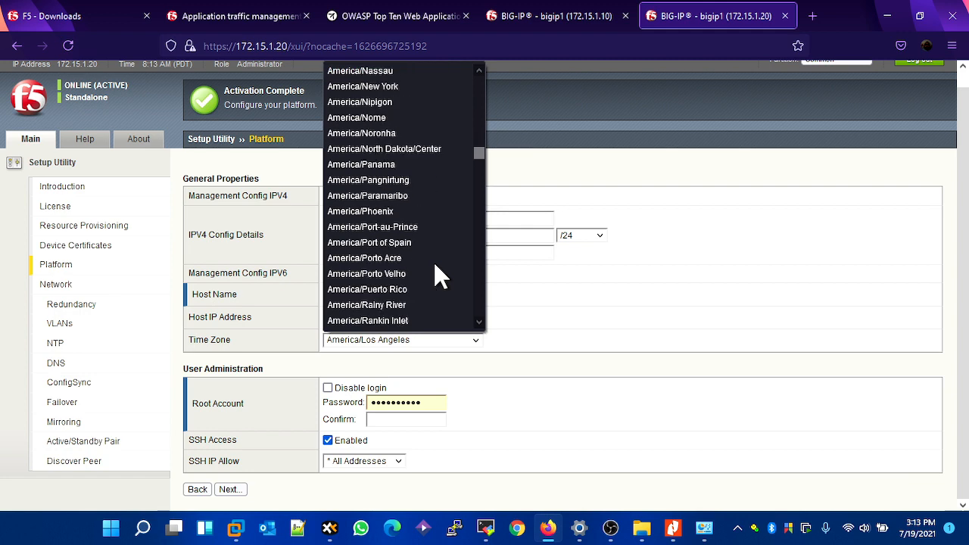
scroll(433, 265, "down", 17)
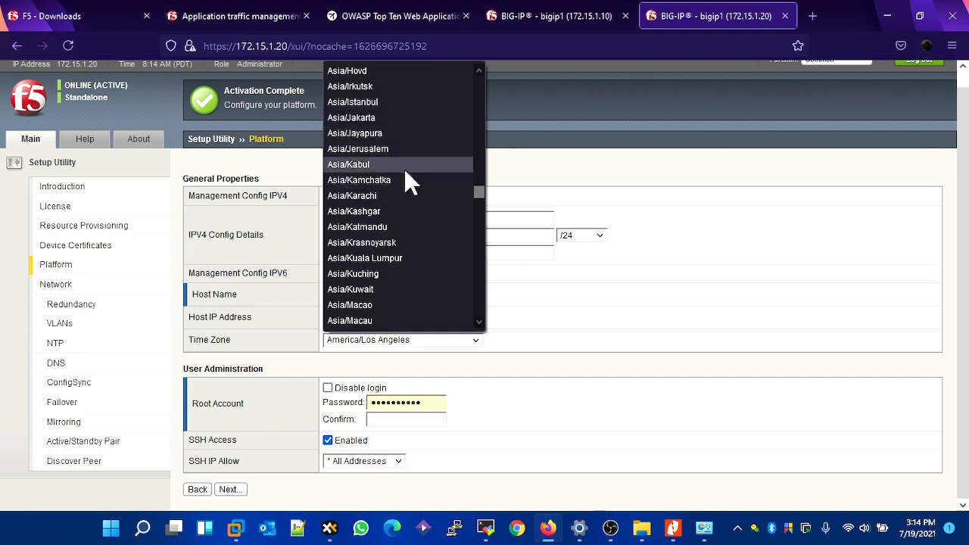
scroll(421, 203, "down", 4)
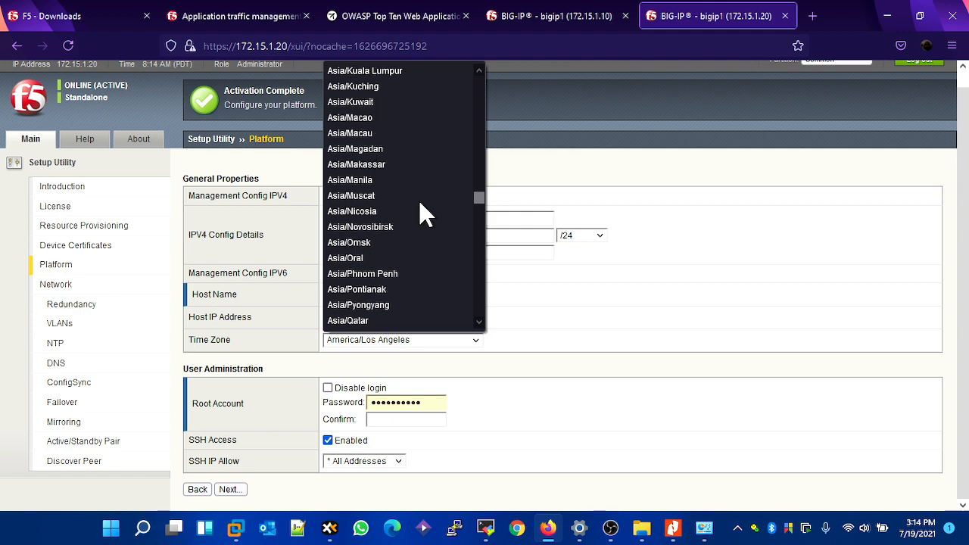
scroll(421, 203, "down", 1)
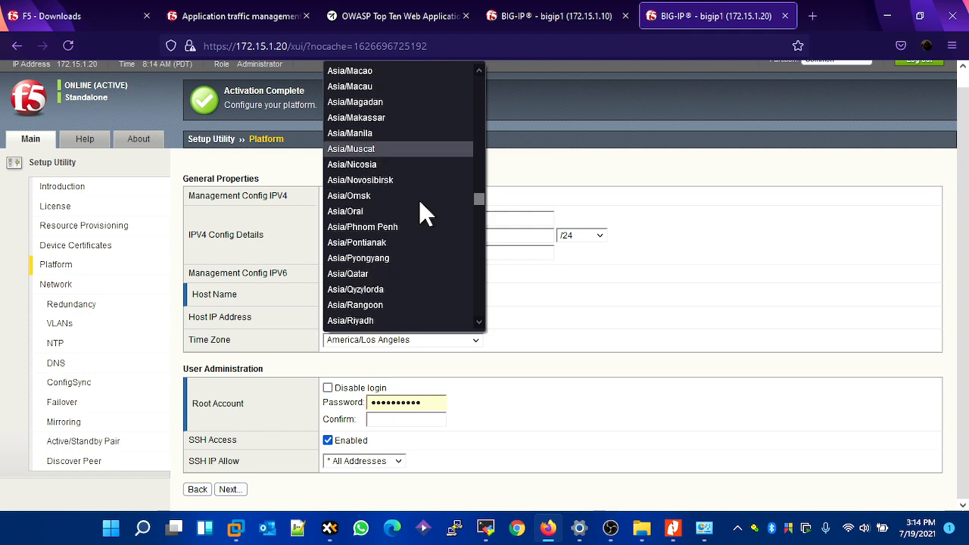
scroll(421, 203, "up", 7)
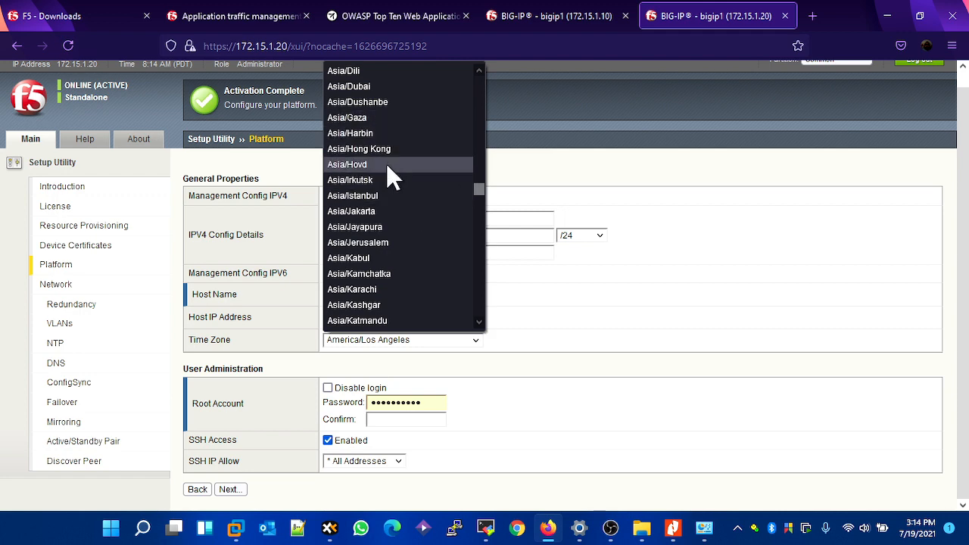
scroll(386, 163, "up", 3)
scroll(386, 162, "up", 1)
scroll(386, 144, "up", 1)
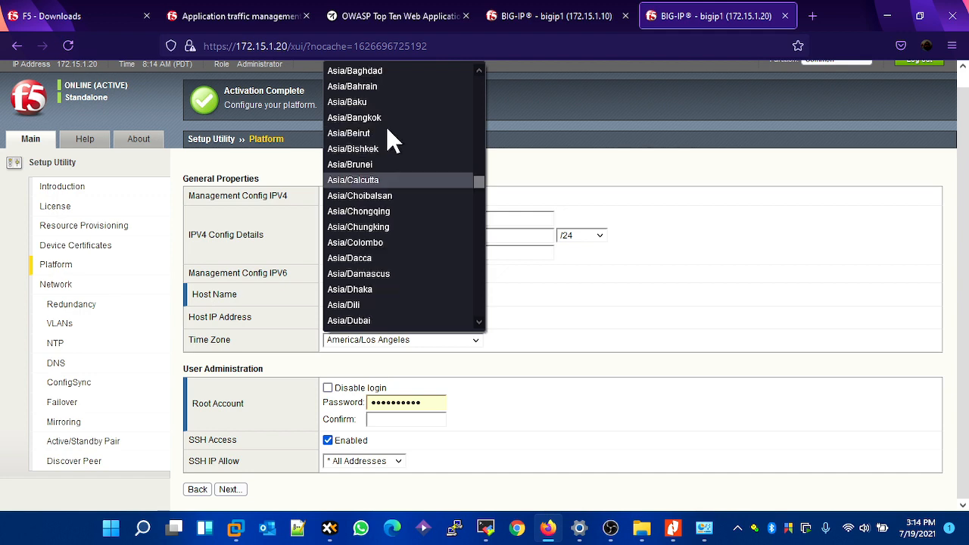
left_click(374, 73)
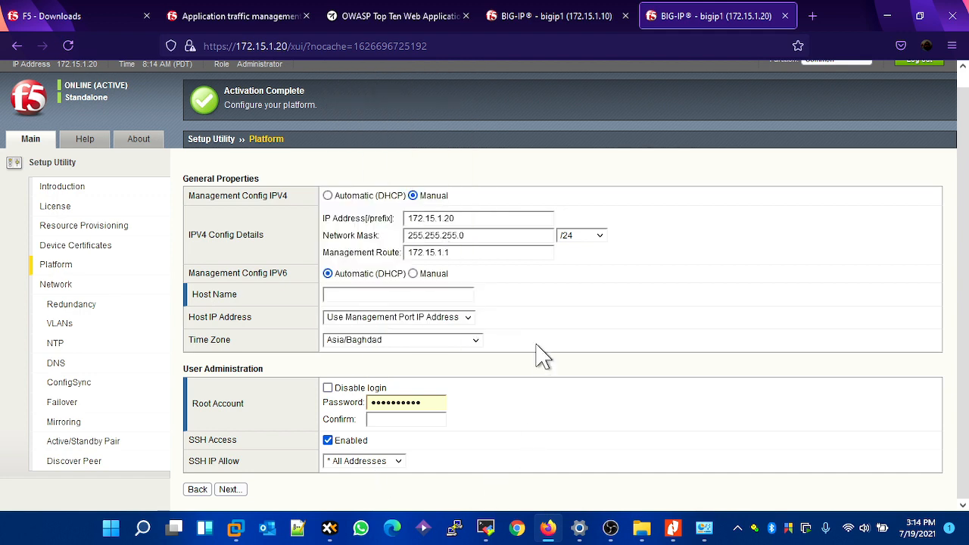
- Enter and confirm the root account password on the Platform page of the BIG-IP at 172.15.1.20
left_click(402, 417)
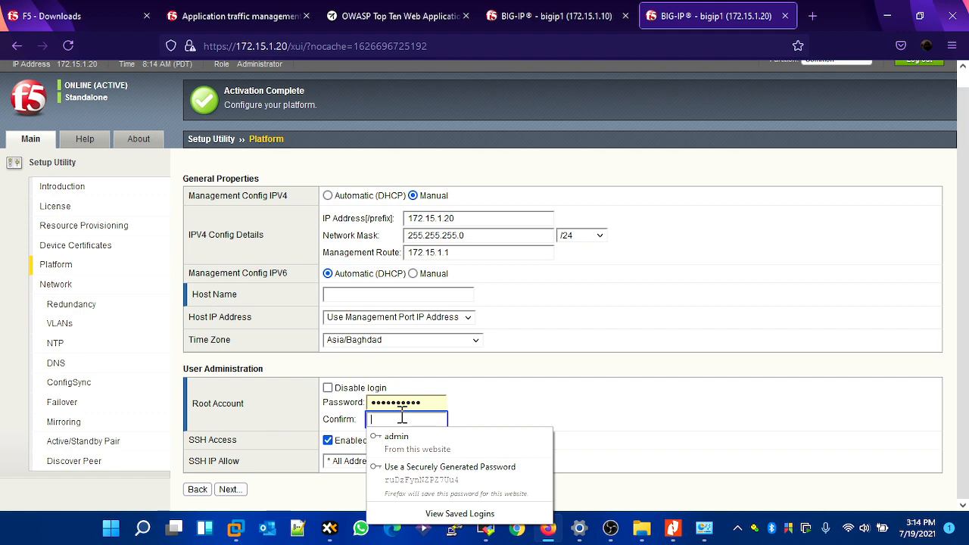
type("••••••••")
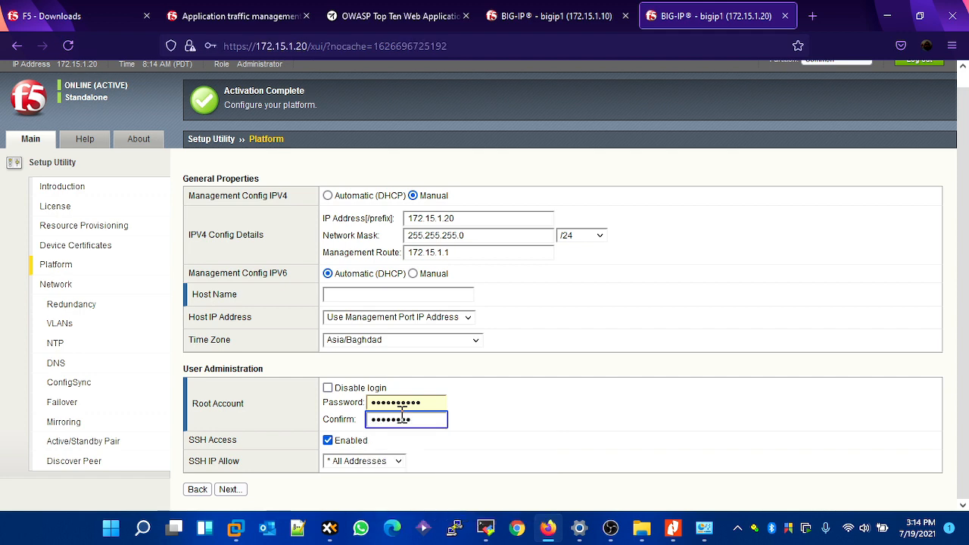
type("•••")
double_click(410, 403)
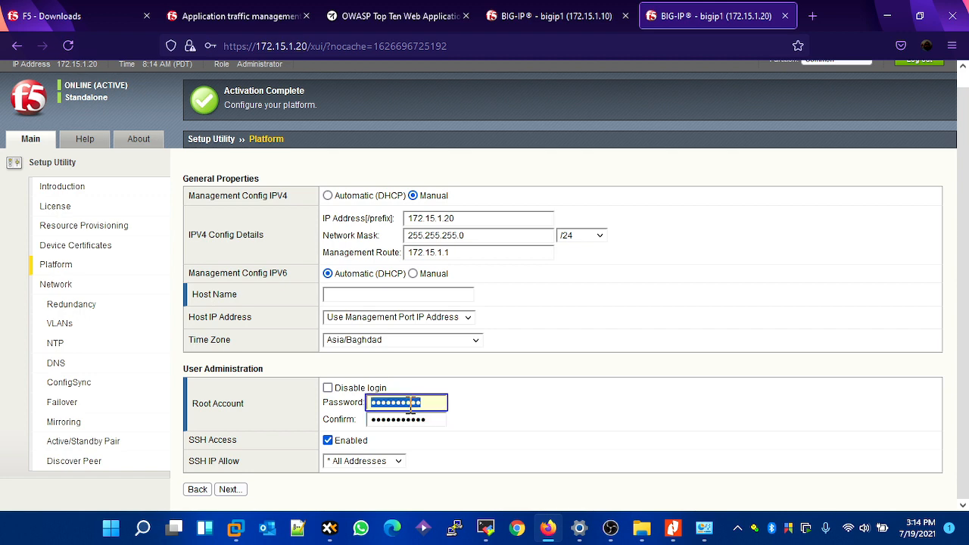
type("••••••••")
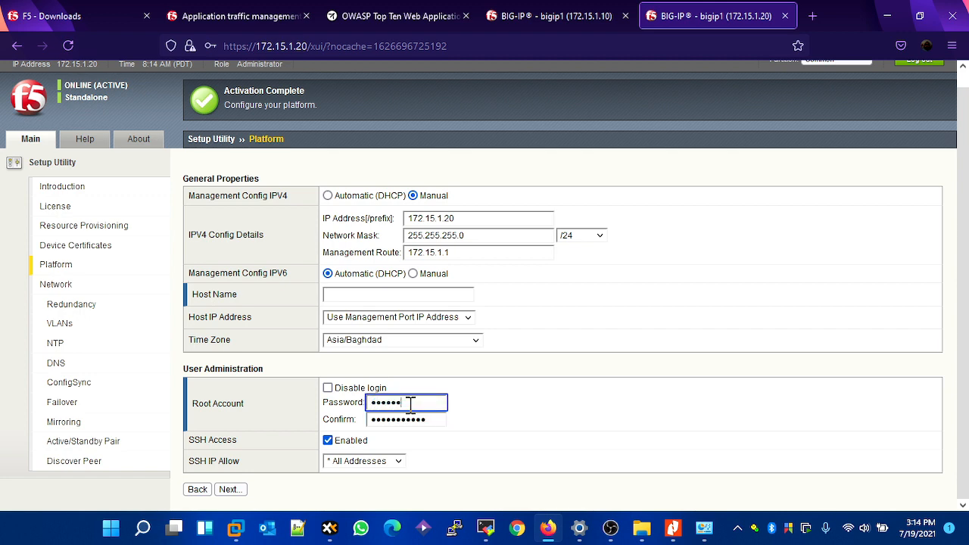
type("••")
left_click(413, 274)
left_click(368, 275)
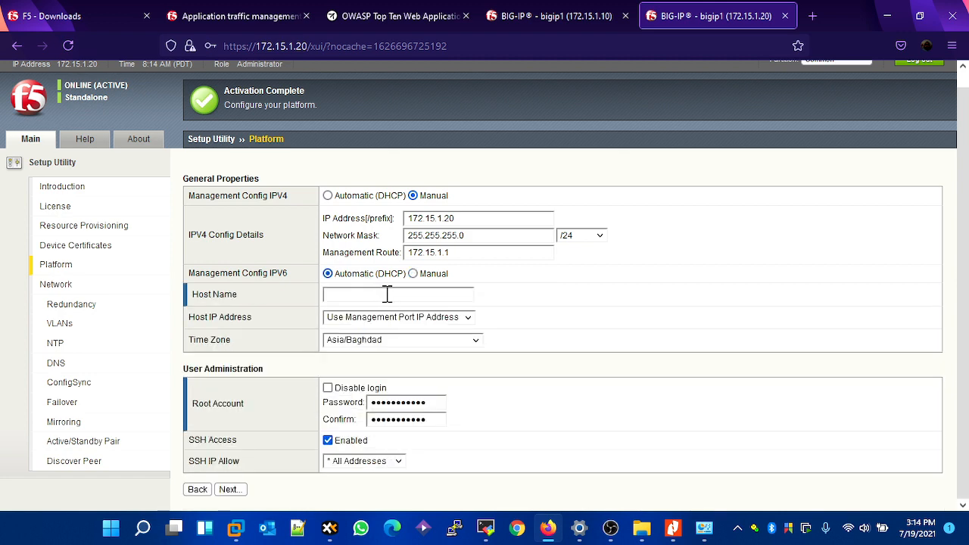
- Set the host name to VF5-1.lazyadmin.local, continue the setup, and decline saving the login in the browser
left_click(407, 294)
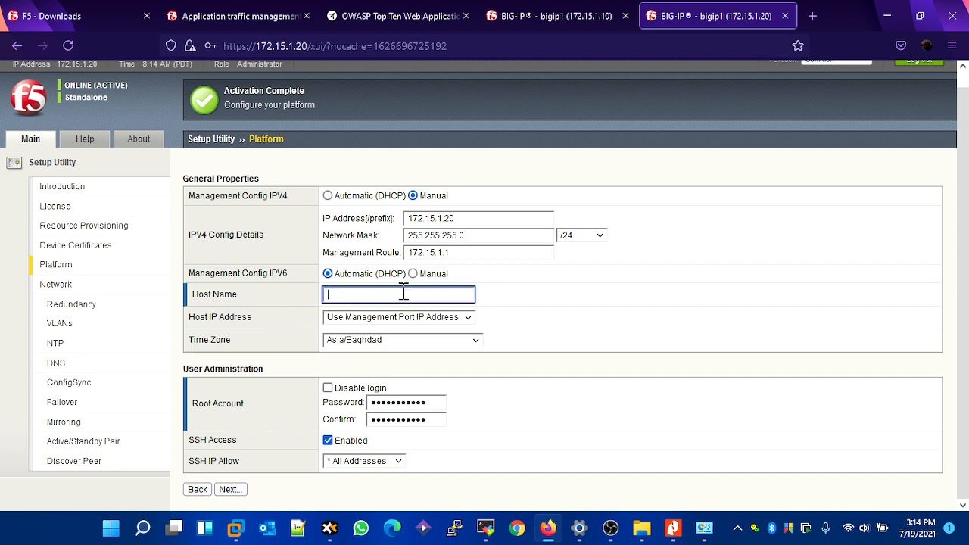
type("VF5-")
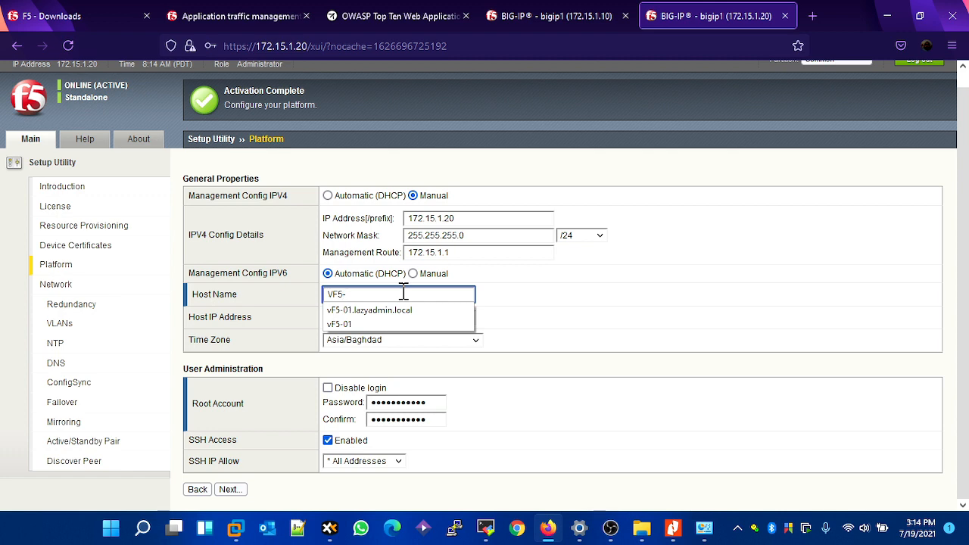
type("1.lazyadmin.local")
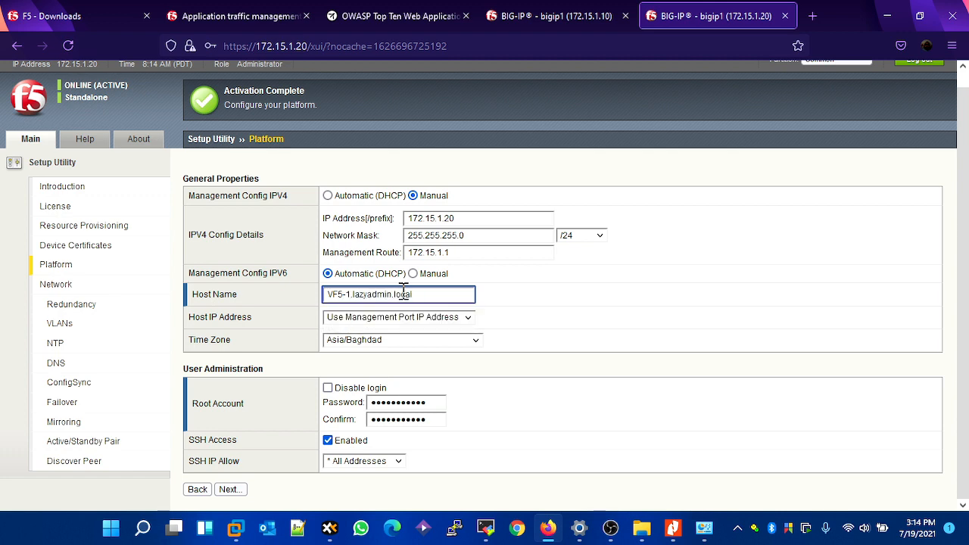
left_click(233, 491)
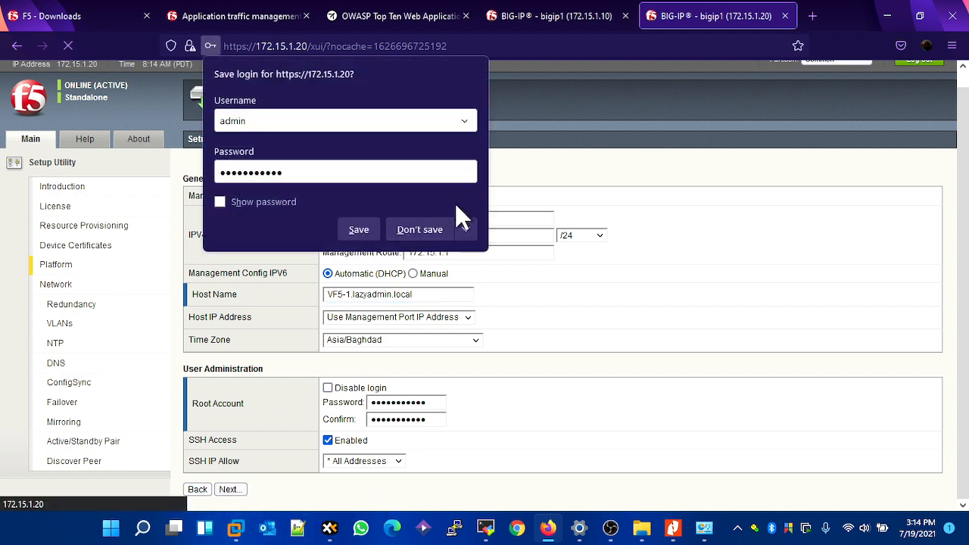
left_click(437, 224)
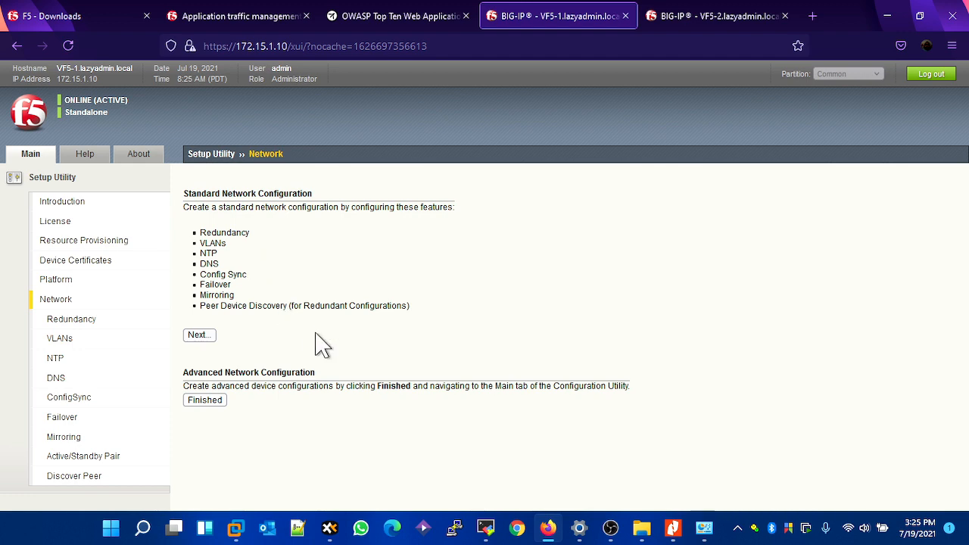
- Start the standard network configuration on the BIG-IP at 172.15.1.10 and accept the config sync and high availability options with Network failover
left_click(212, 338)
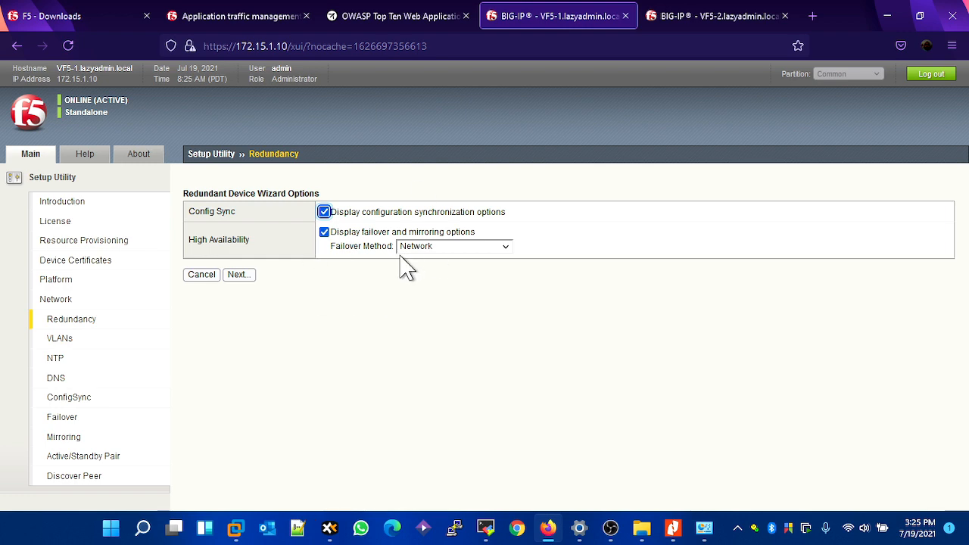
left_click(238, 275)
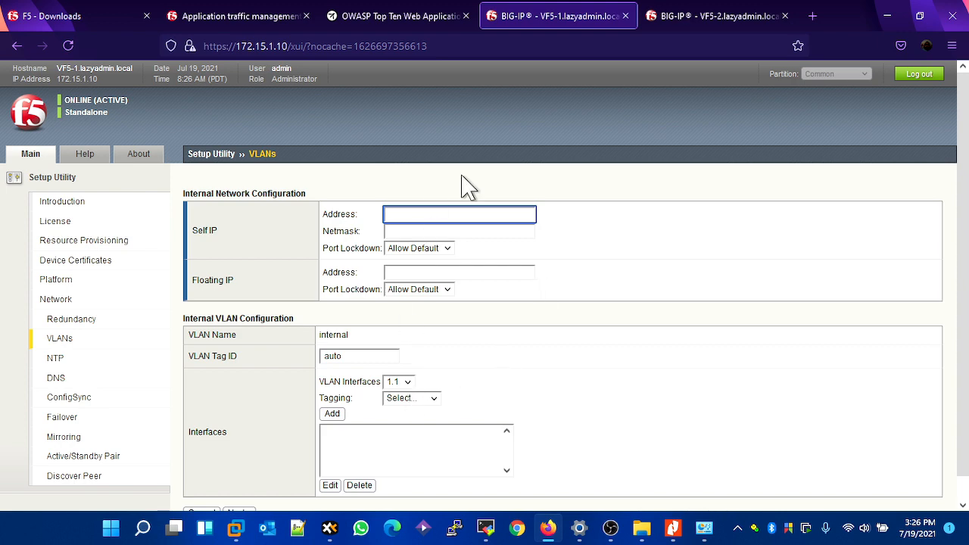
- Switch to VMware Workstation and check which virtual networks VF5-1's network adapters 2, 3 and 4 use, leaving the settings unsaved
left_click(403, 384)
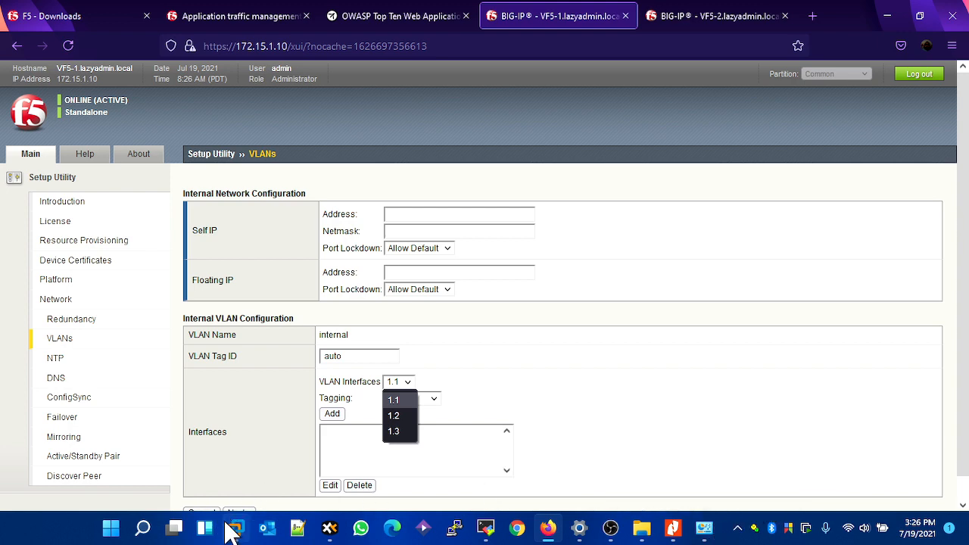
mouse_move(247, 524)
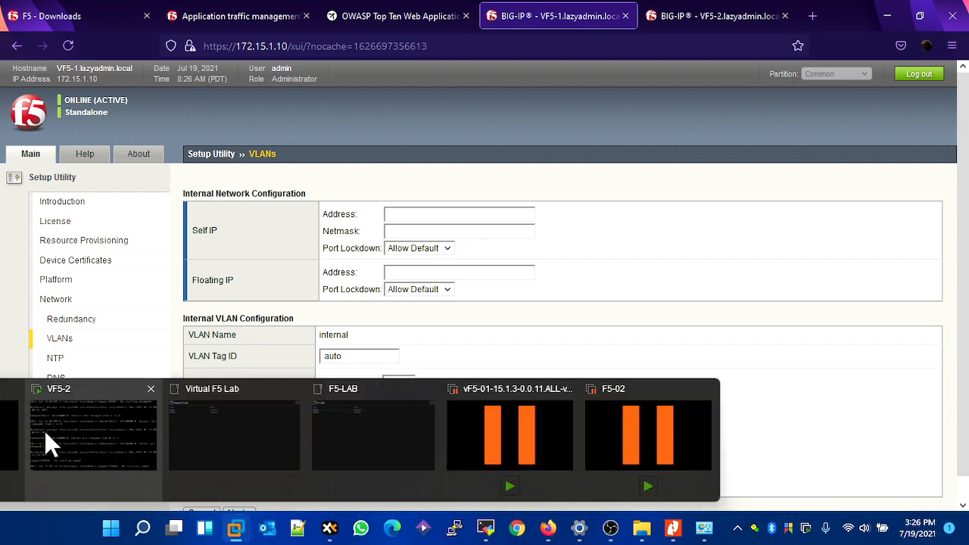
left_click(26, 439)
right_click(70, 125)
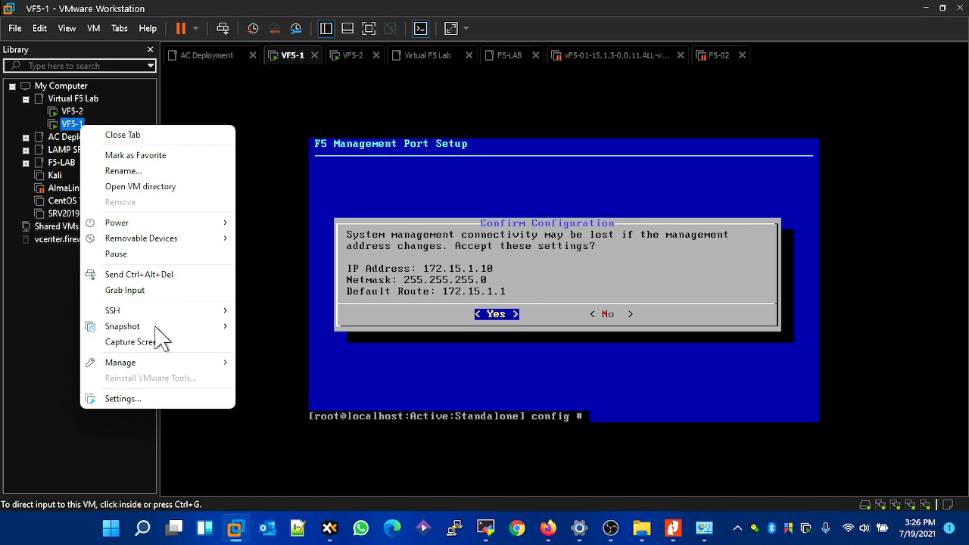
left_click(145, 398)
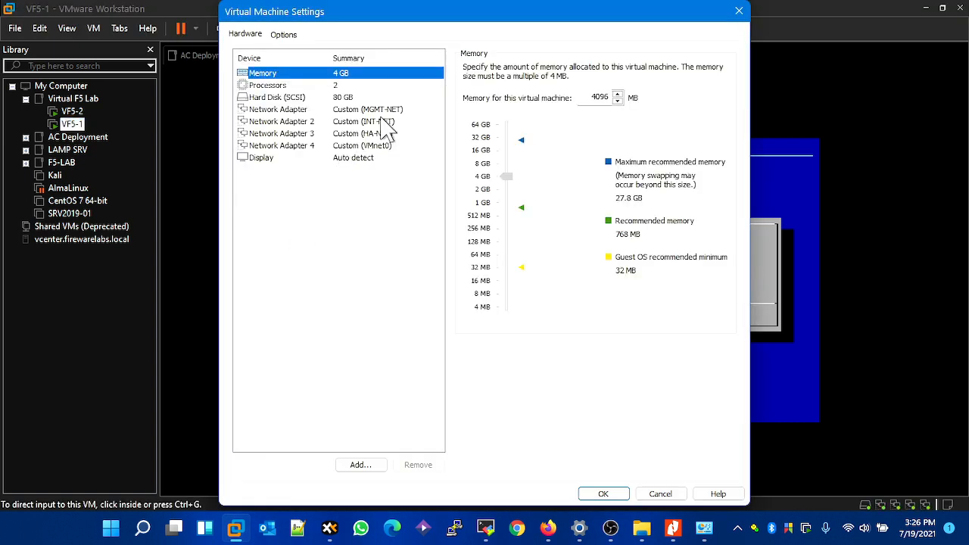
left_click(378, 122)
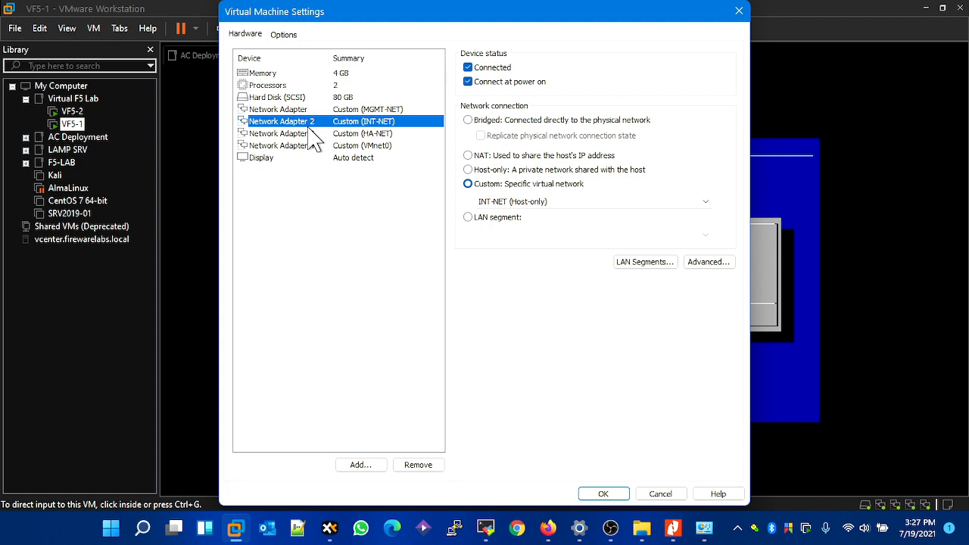
left_click(365, 135)
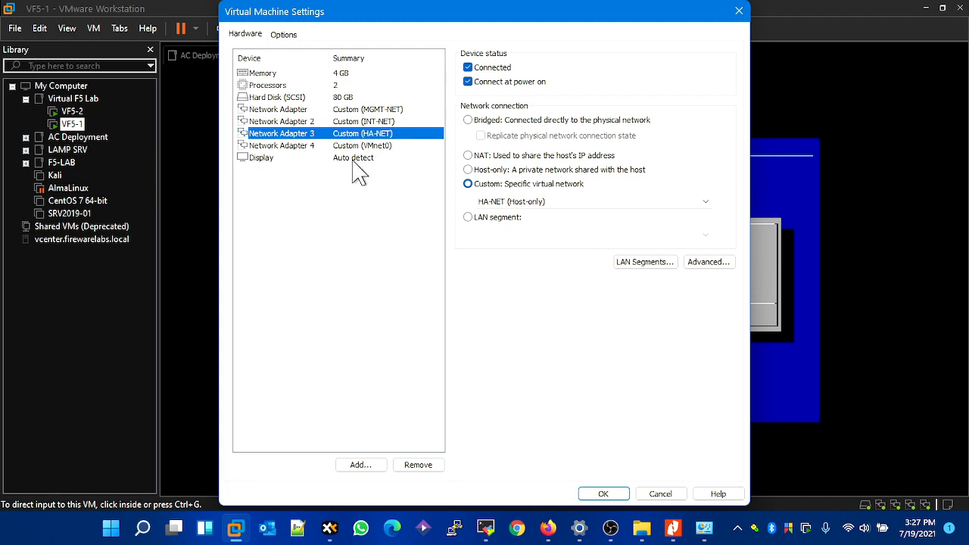
left_click(365, 148)
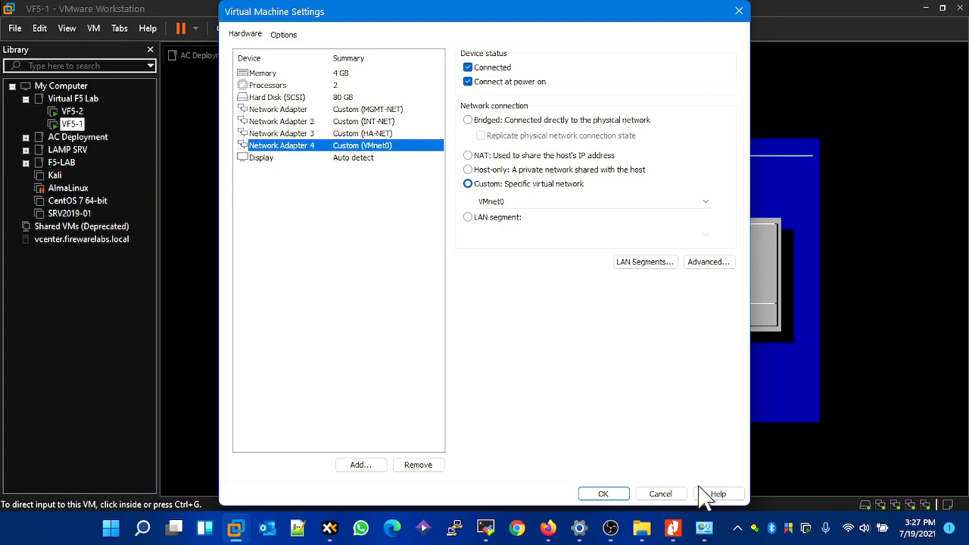
left_click(657, 494)
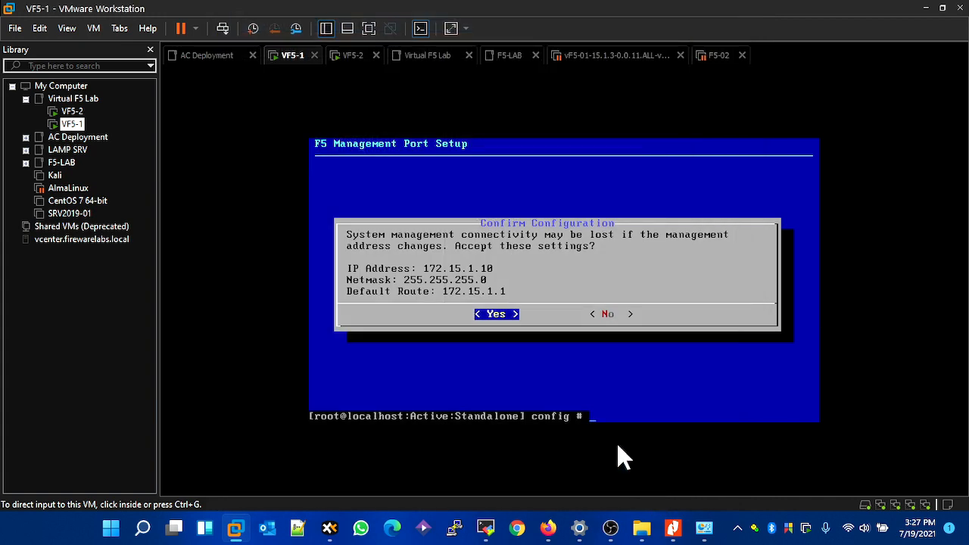
left_click(926, 8)
- Set the internal network's self IP address to 172.15.2.10 with netmask 255.255.255.0, keeping port lockdown at Allow Default
left_click(465, 215)
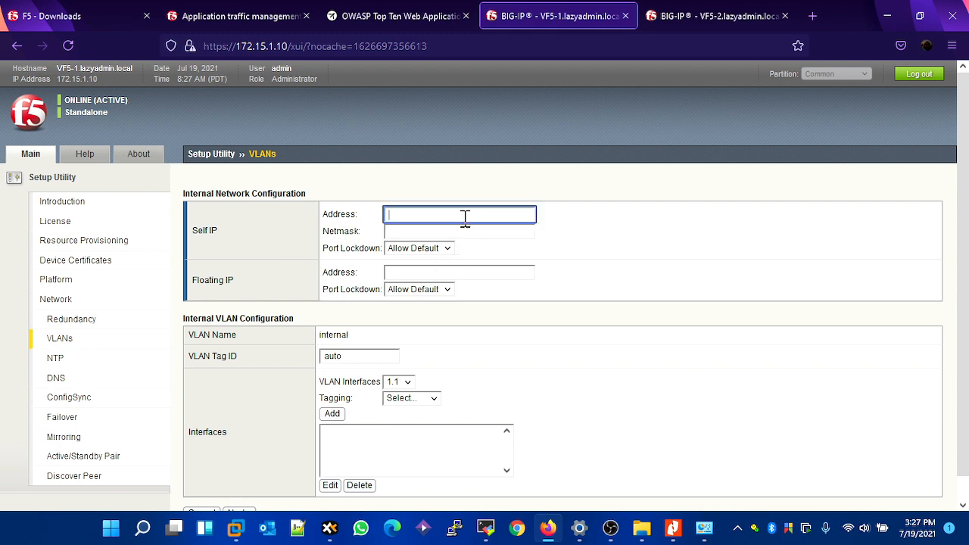
type("172")
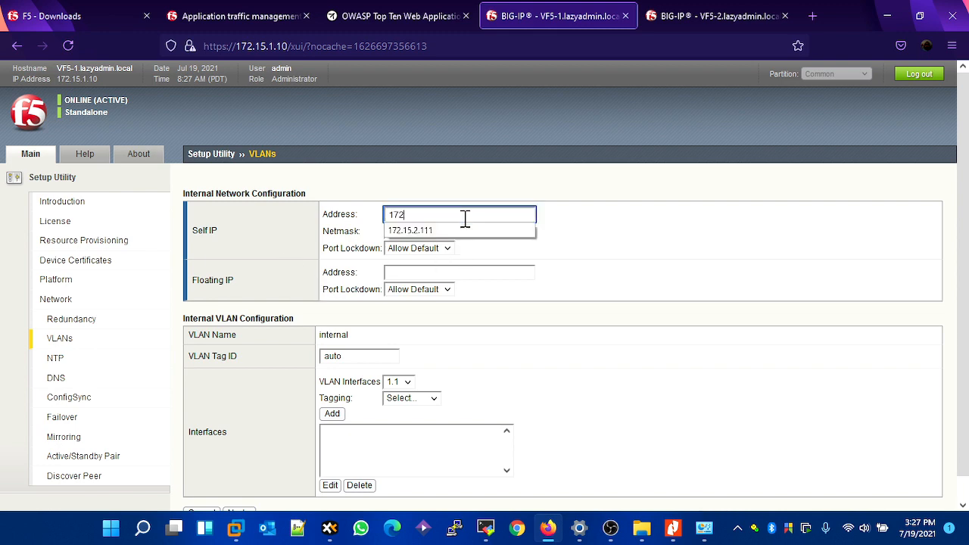
type(".15.2.10")
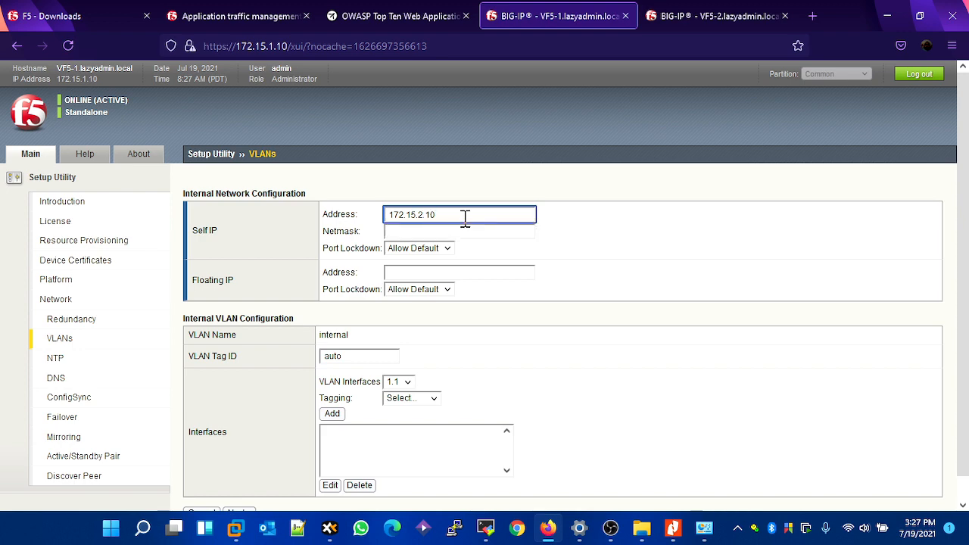
left_click(461, 232)
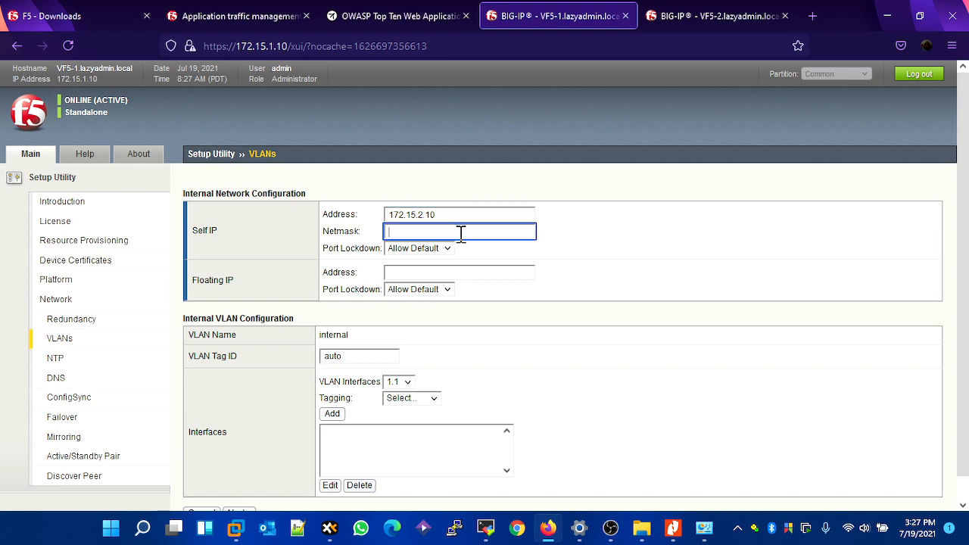
type("25")
key("Down")
key("Return")
left_click(440, 252)
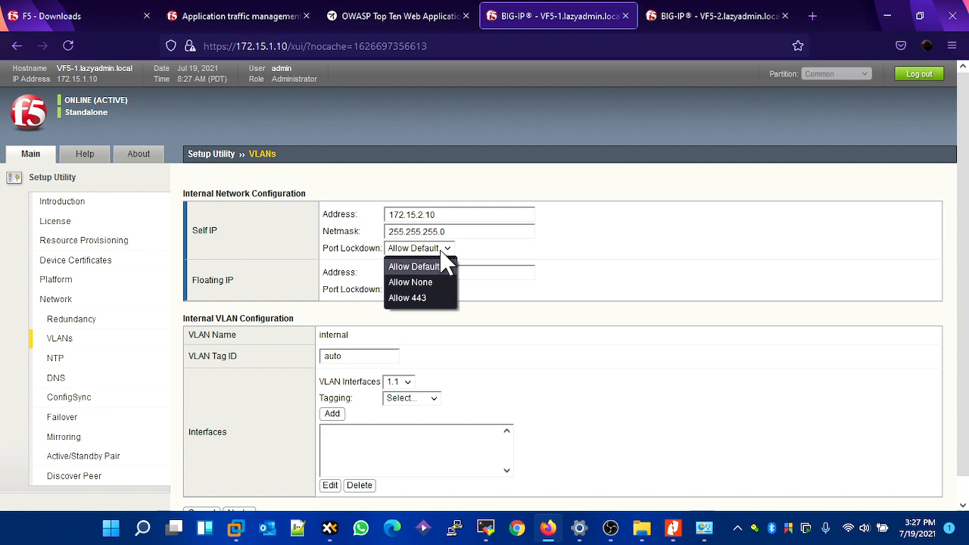
left_click(621, 327)
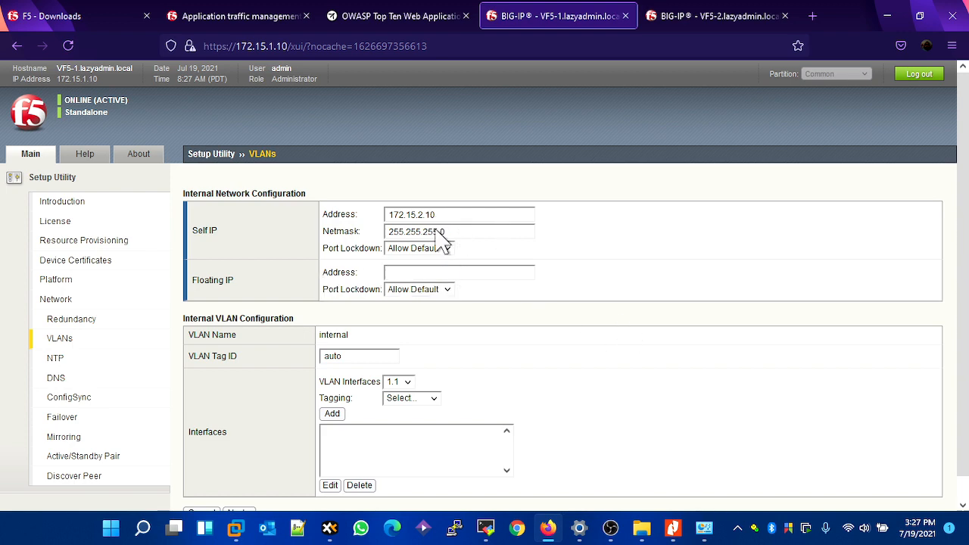
- Set the internal network's floating IP address to 172.15.2.15 with port lockdown Allow Default
left_click(421, 271)
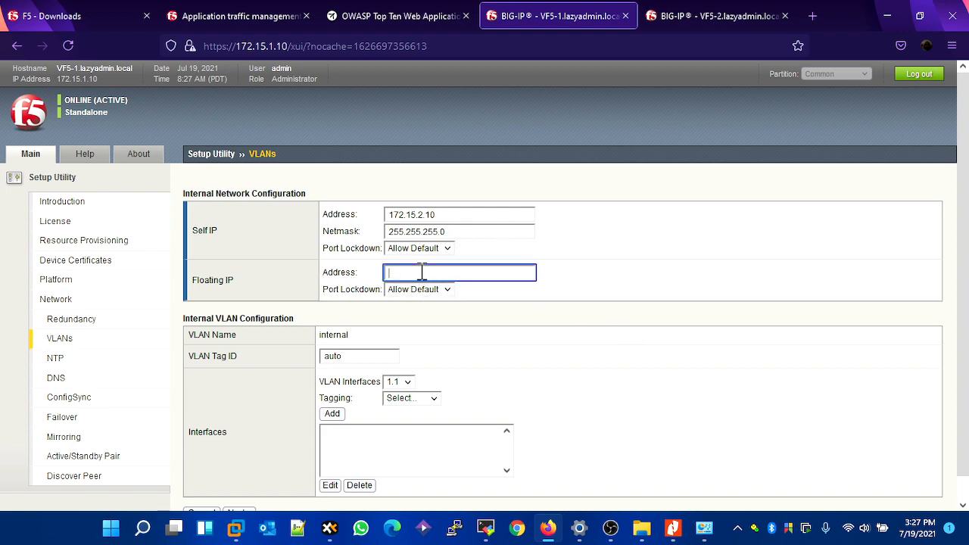
type("172.15.2.15")
left_click(431, 290)
left_click(436, 307)
- Add interface 1.1 as untagged to the internal VLAN and continue to the external network configuration
scroll(485, 324, "down", 1)
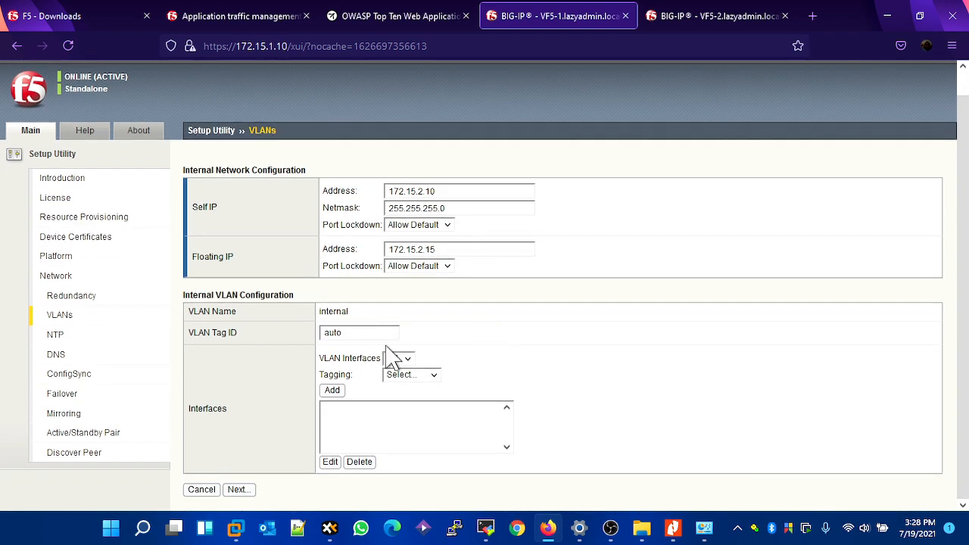
left_click(423, 374)
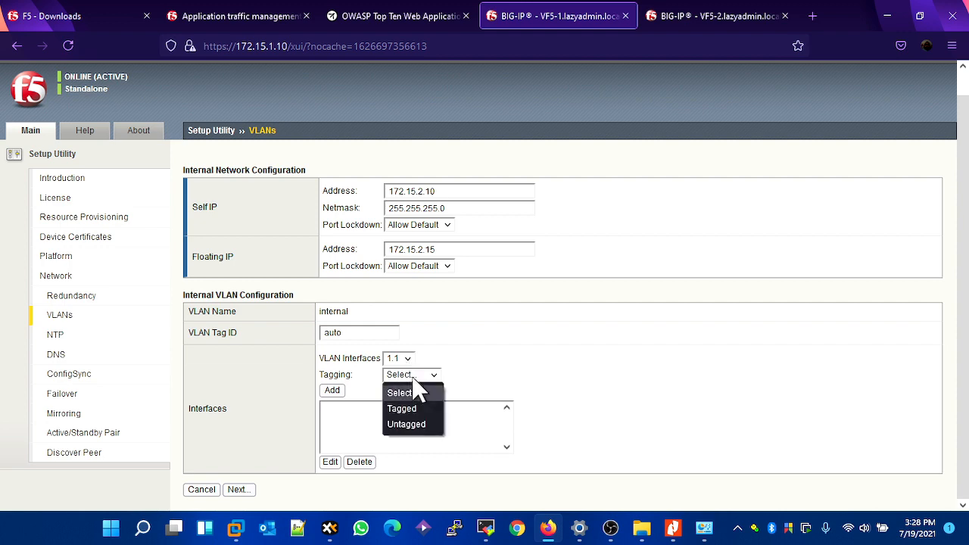
left_click(447, 428)
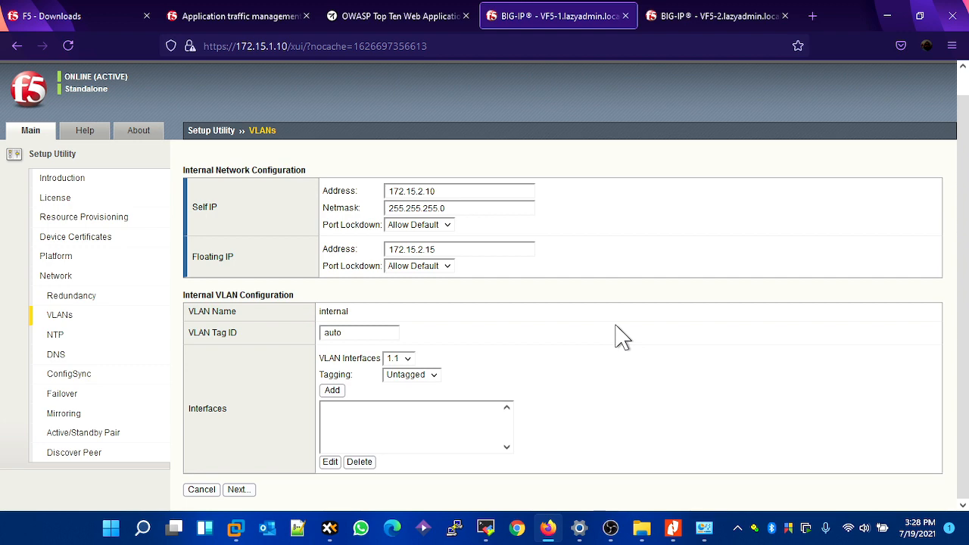
left_click(331, 392)
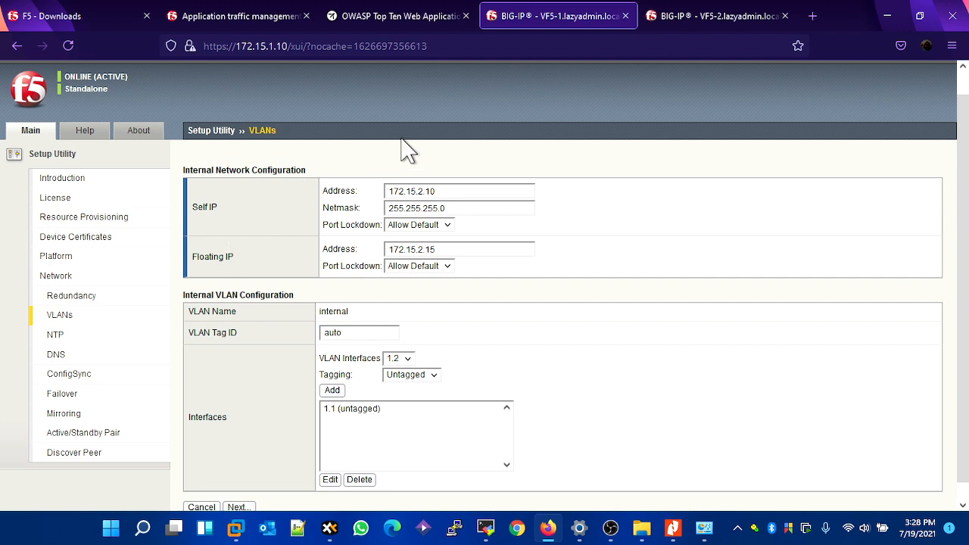
scroll(489, 203, "down", 1)
scroll(488, 203, "down", 1)
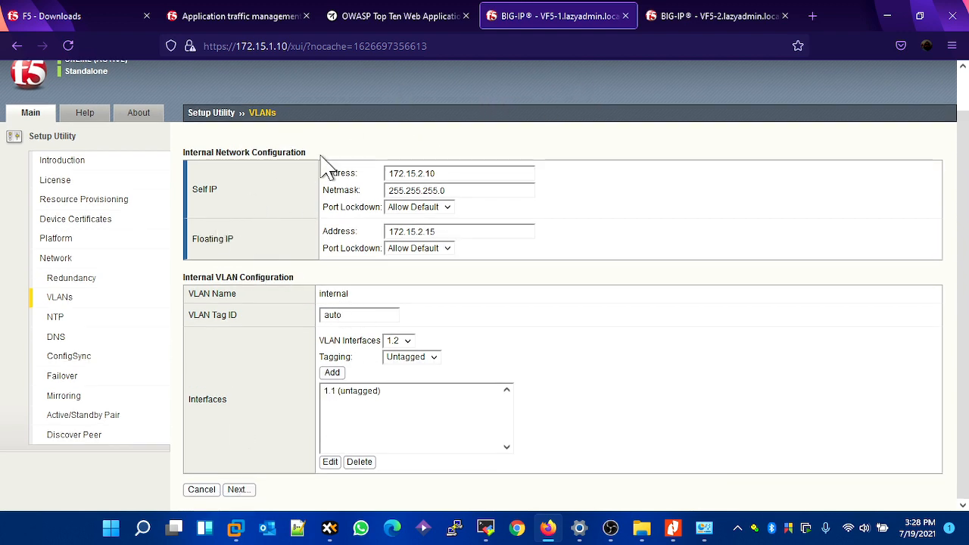
left_click(240, 490)
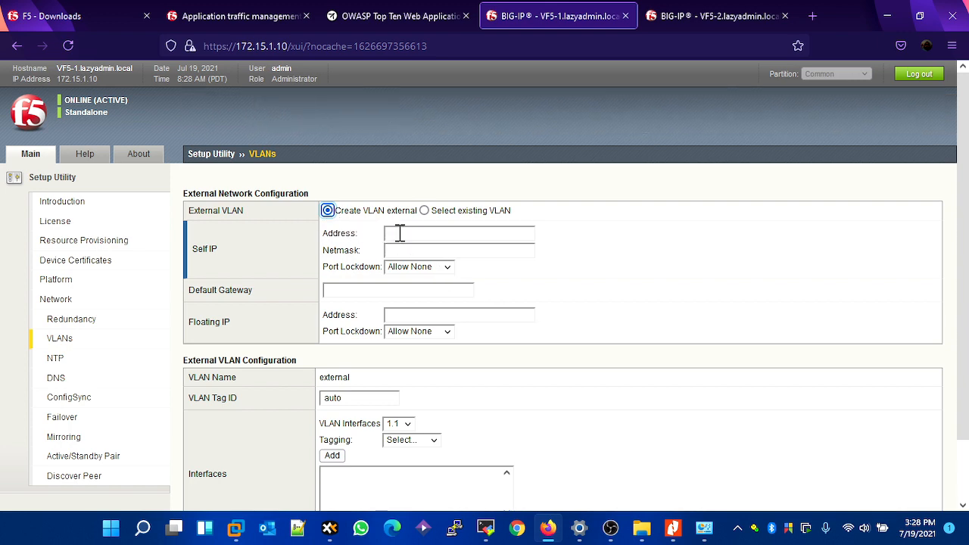
- Set the external network's self IP address to 192.168.1.10 with netmask 255.255.255.0, keeping port lockdown at Allow None
left_click(387, 235)
type("1")
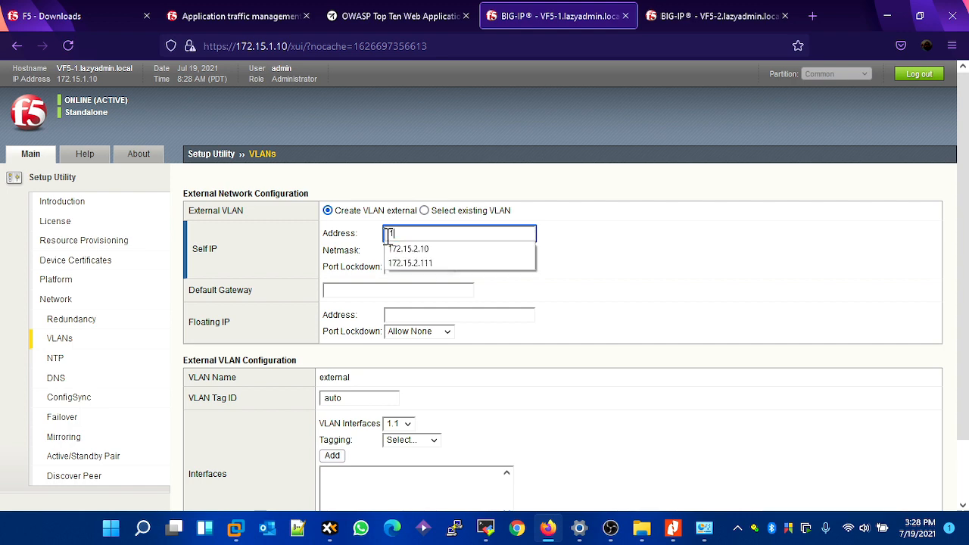
type("92.168.1.")
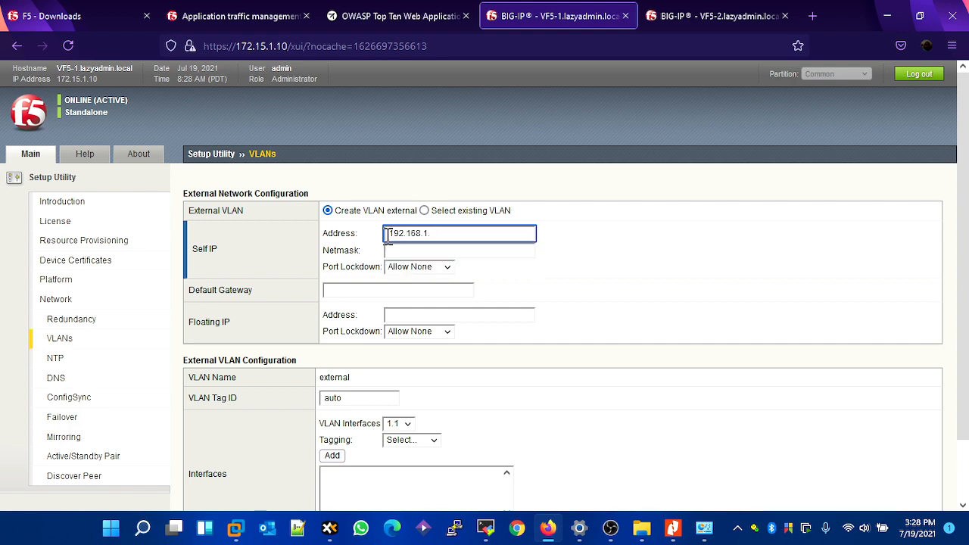
type("10")
key("Tab")
type("255.255.255.0")
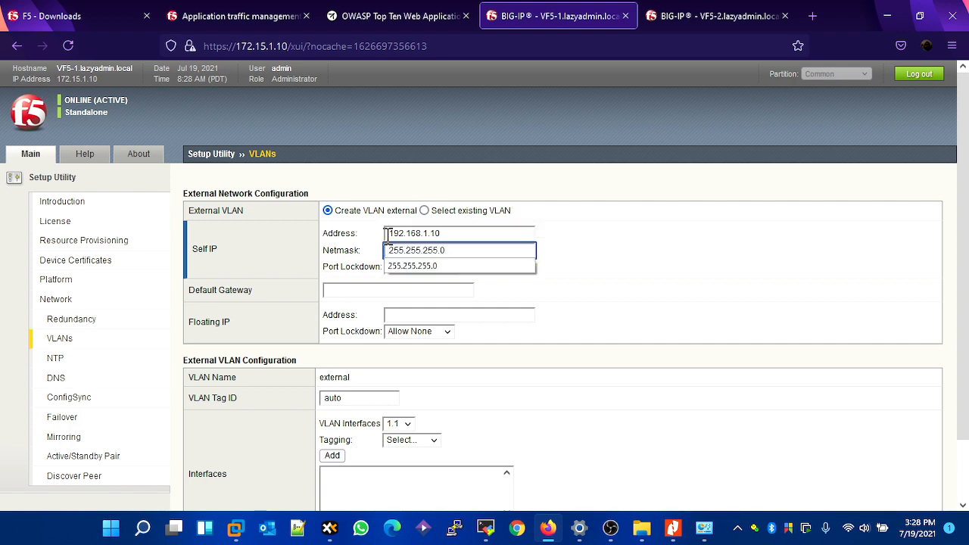
key("Tab")
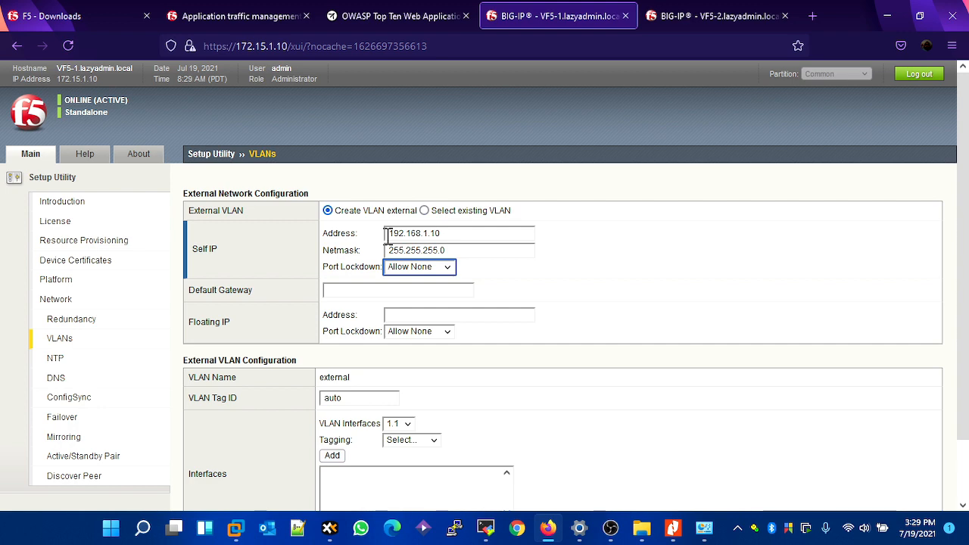
- Set the external network's default gateway to 192.168.1.1 and its floating IP address to 192.168.1.15
key("Tab")
type("192.168.1")
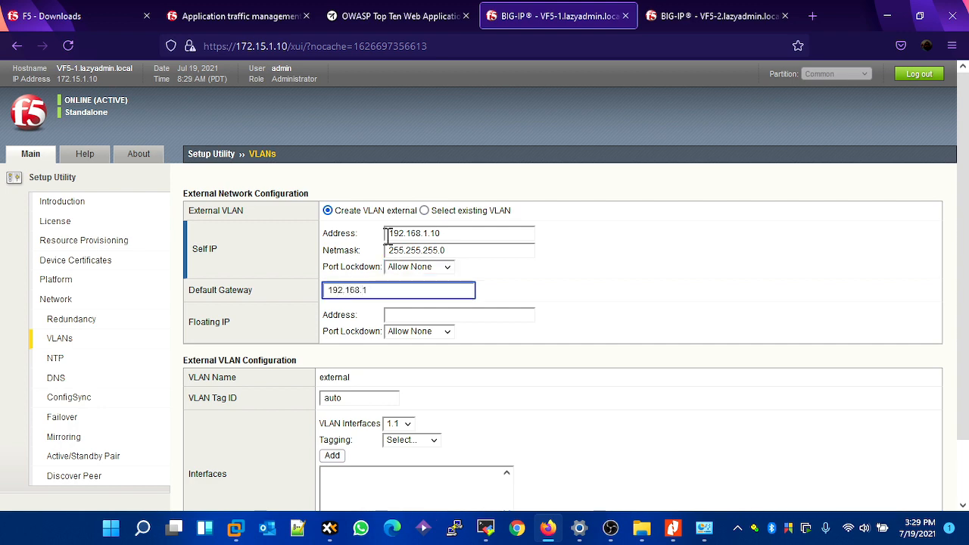
type(".1")
key("Tab")
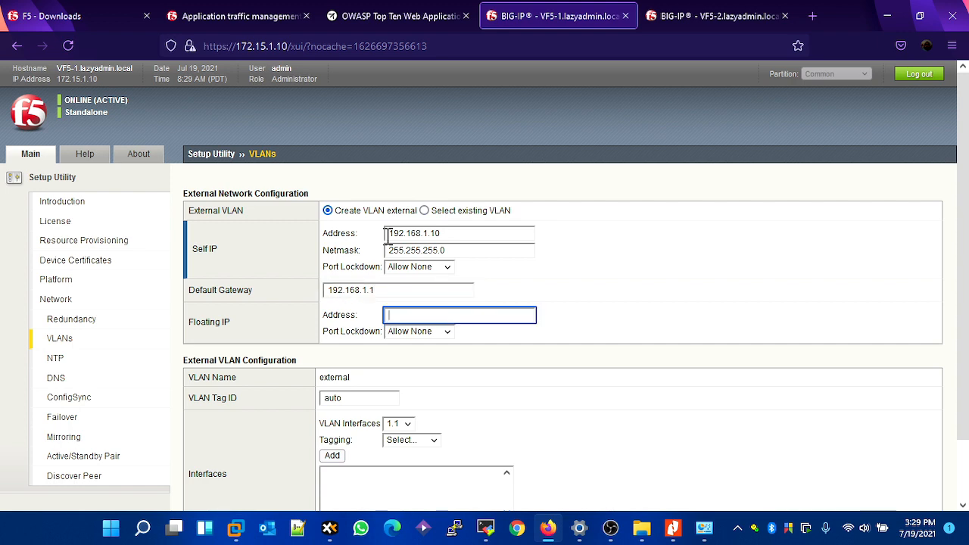
type("192.168.1.15")
- Add interface 1.3 as untagged to the external VLAN and continue to the high availability network configuration
scroll(426, 364, "down", 1)
left_click(392, 358)
left_click(401, 405)
left_click(409, 359)
left_click(400, 407)
left_click(411, 374)
left_click(415, 422)
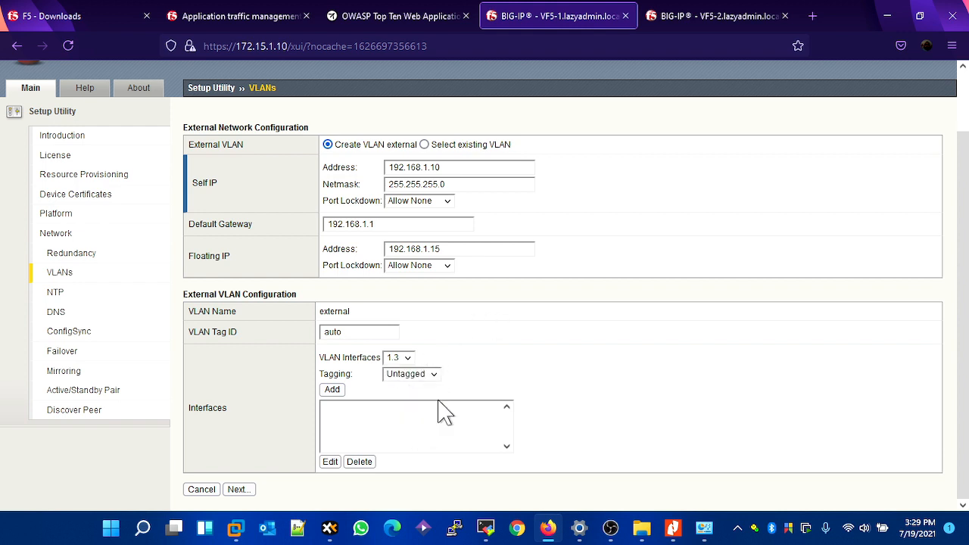
left_click(332, 389)
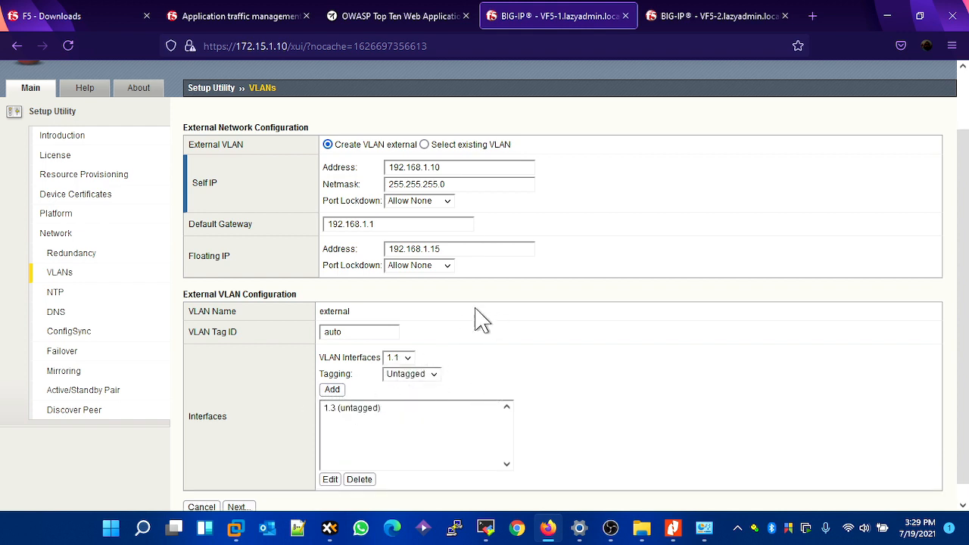
left_click(237, 506)
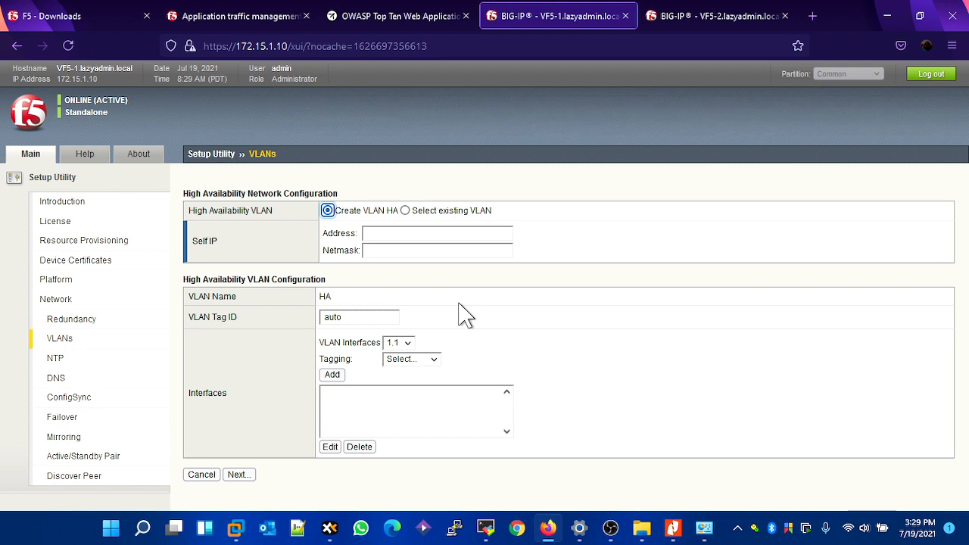
- Set the high availability network's self IP address to 10.10.10.1 with netmask 255.255.255.0
left_click(394, 236)
type("10.10.10.1")
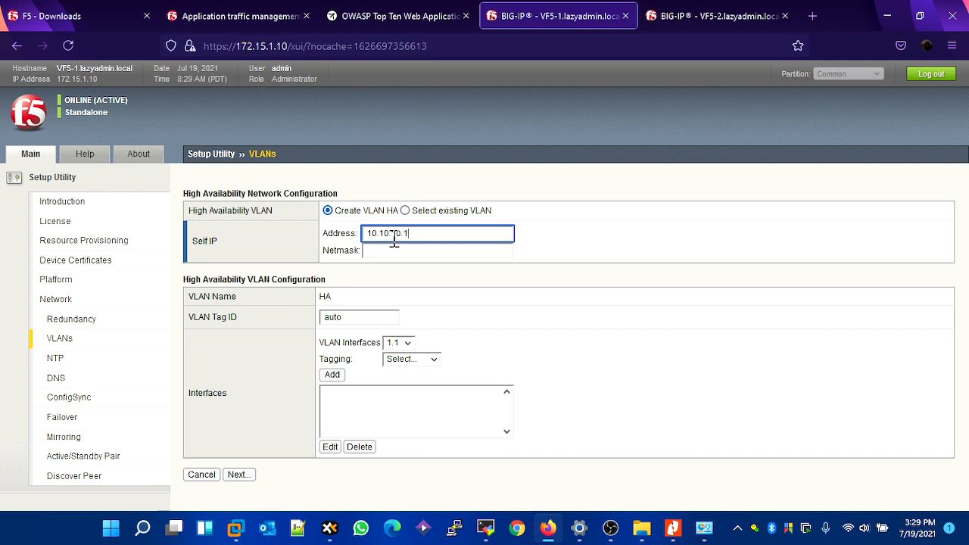
left_click(408, 249)
type("255.255.255.0")
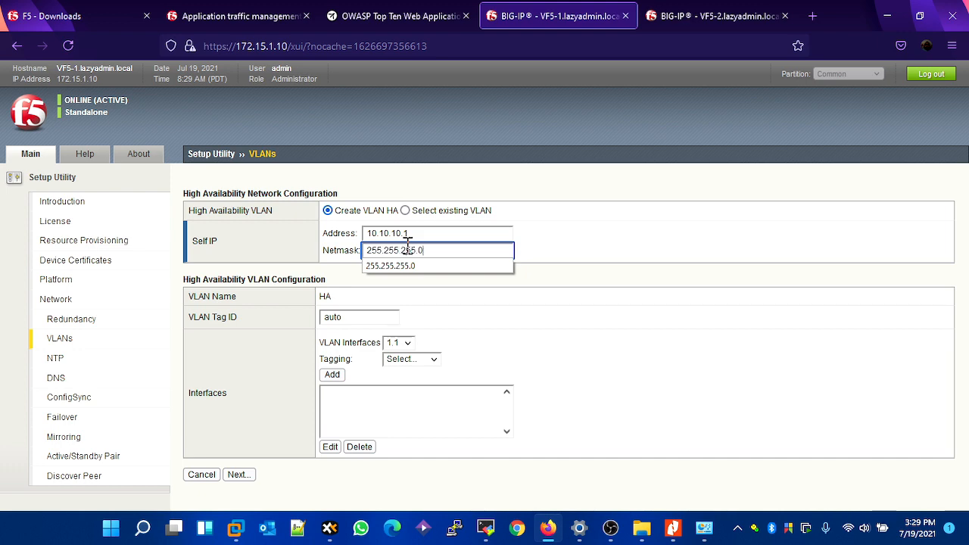
left_click(386, 310)
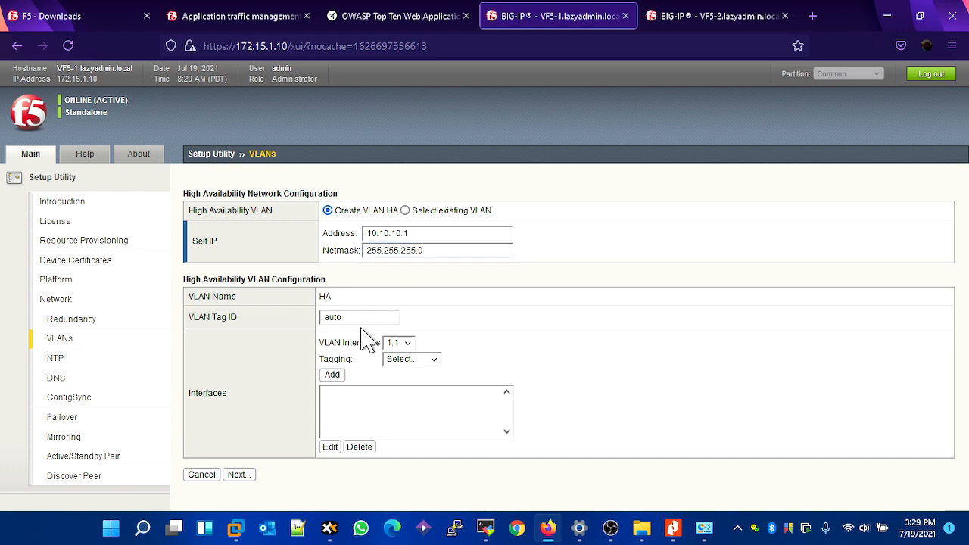
- Add the remaining unassigned interface as untagged to the HA VLAN and continue to the NTP configuration
left_click(395, 344)
left_click(393, 376)
left_click(402, 360)
left_click(407, 409)
left_click(331, 375)
left_click(241, 493)
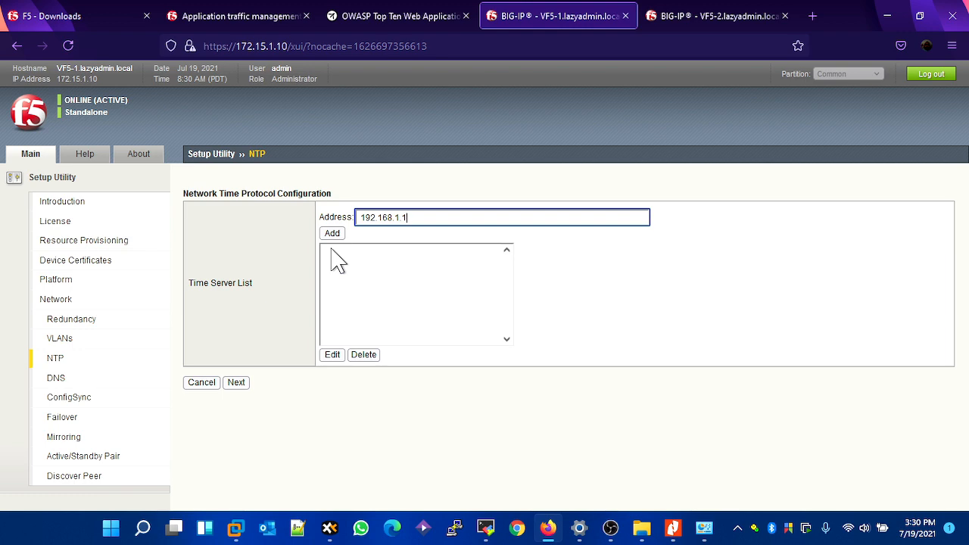
- Add 192.168.1.1 to the time server list and continue to the DNS configuration, checking the host's NetTime server status in between
left_click(338, 236)
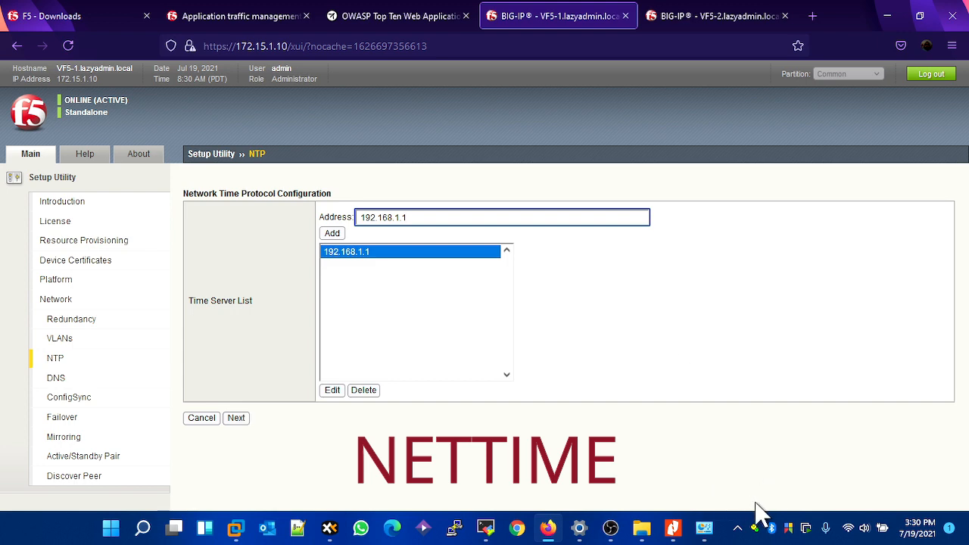
double_click(755, 528)
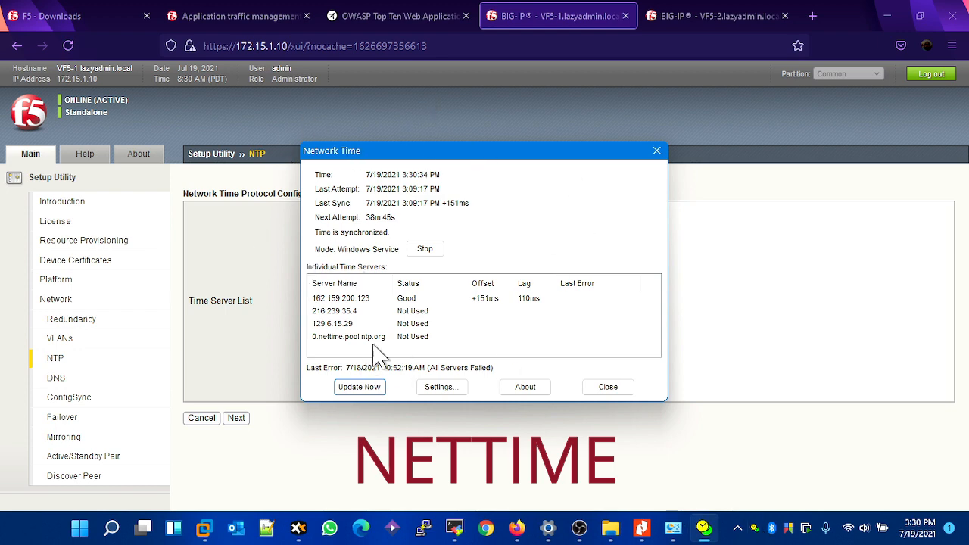
left_click(657, 152)
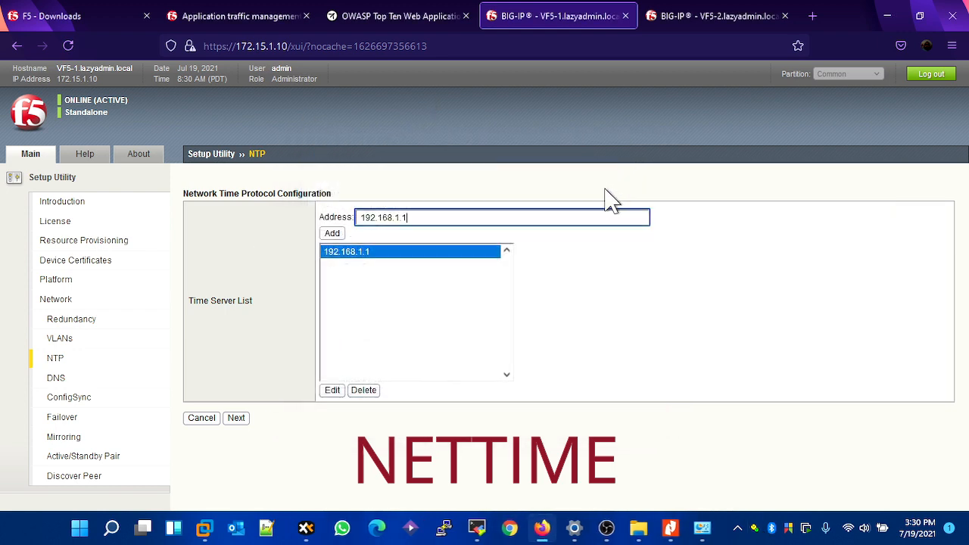
double_click(755, 528)
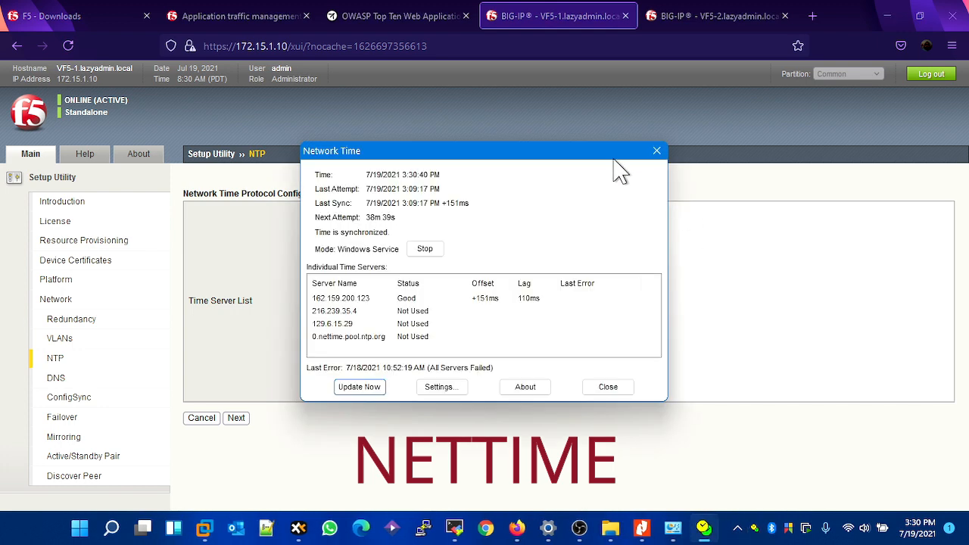
left_click(656, 152)
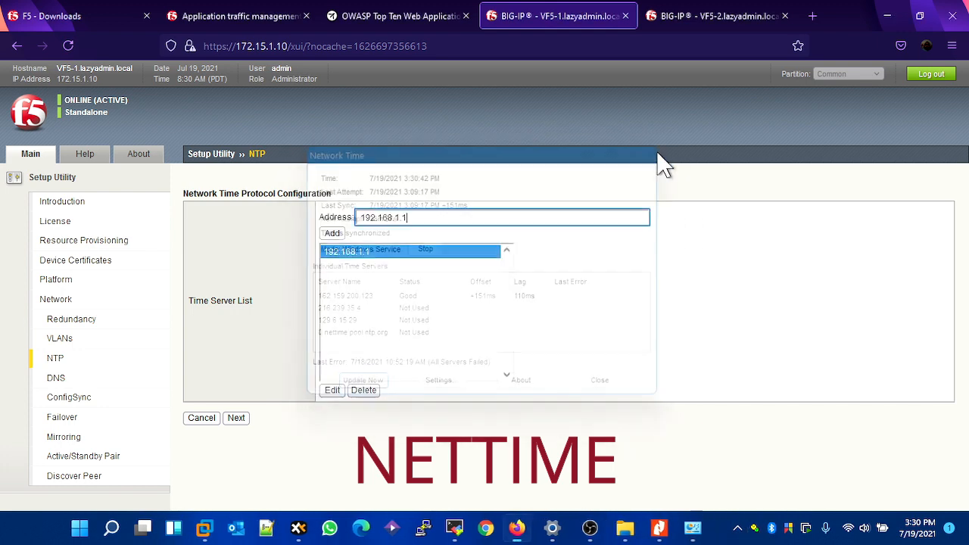
left_click(247, 421)
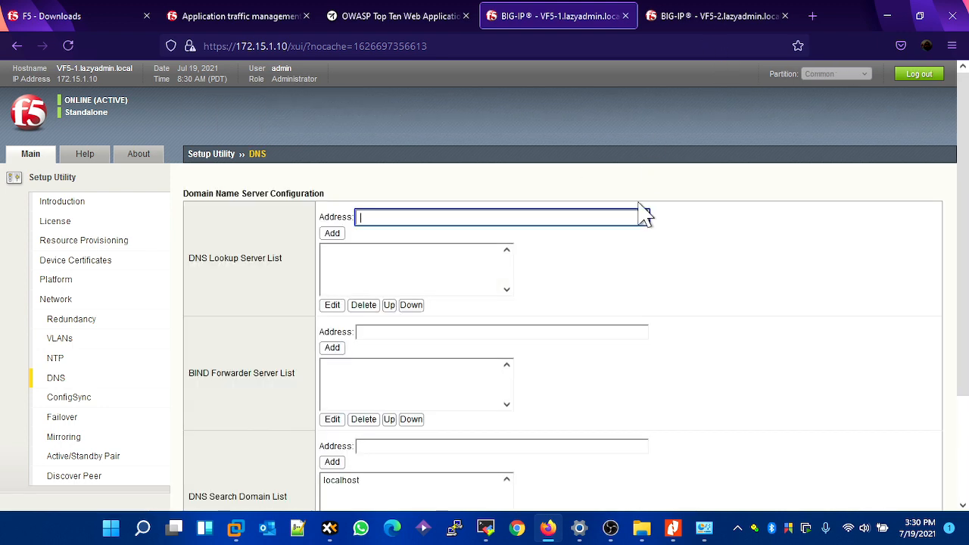
- Switch to VF5-2's Setup Utility and start the standard network configuration, accepting config sync and high availability with the Network failover method
left_click(698, 21)
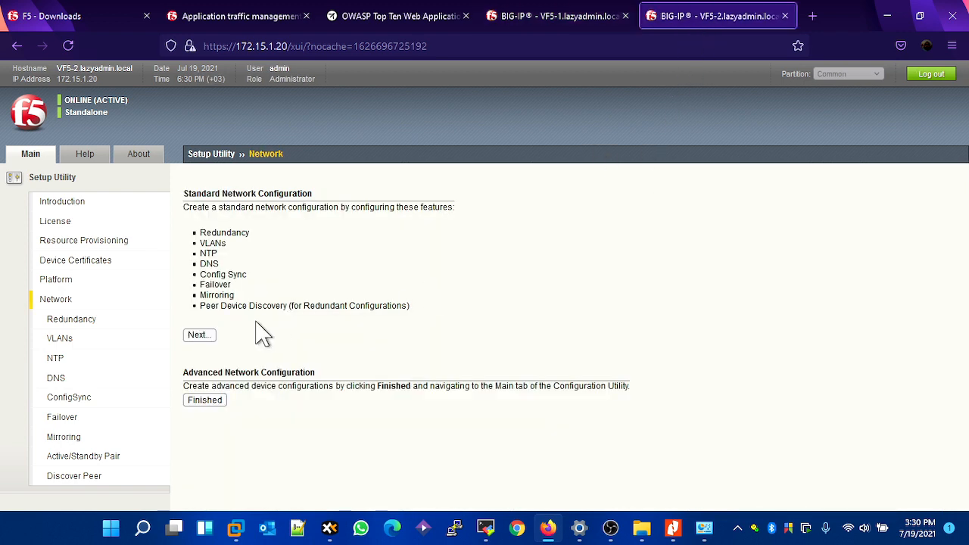
left_click(207, 336)
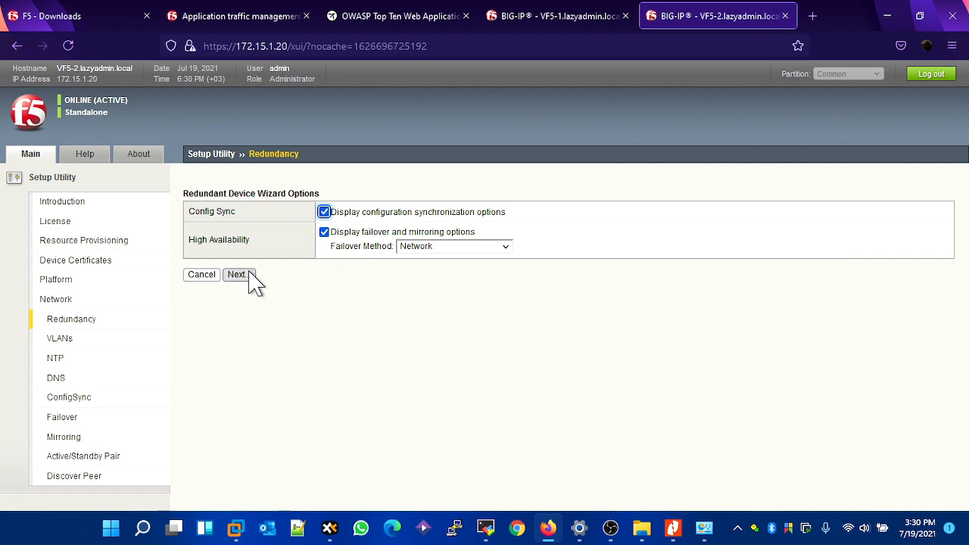
left_click(249, 276)
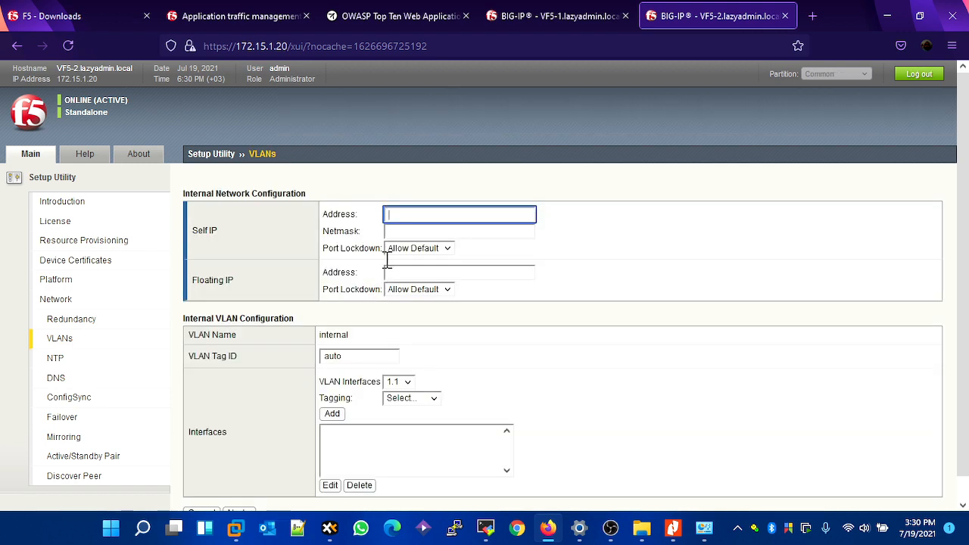
- Set VF5-2's internal self IP address to 172.15.2.20 with netmask 255.255.255.0, keeping port lockdown at Allow Default
left_click(404, 225)
left_click(407, 217)
type("172.15.")
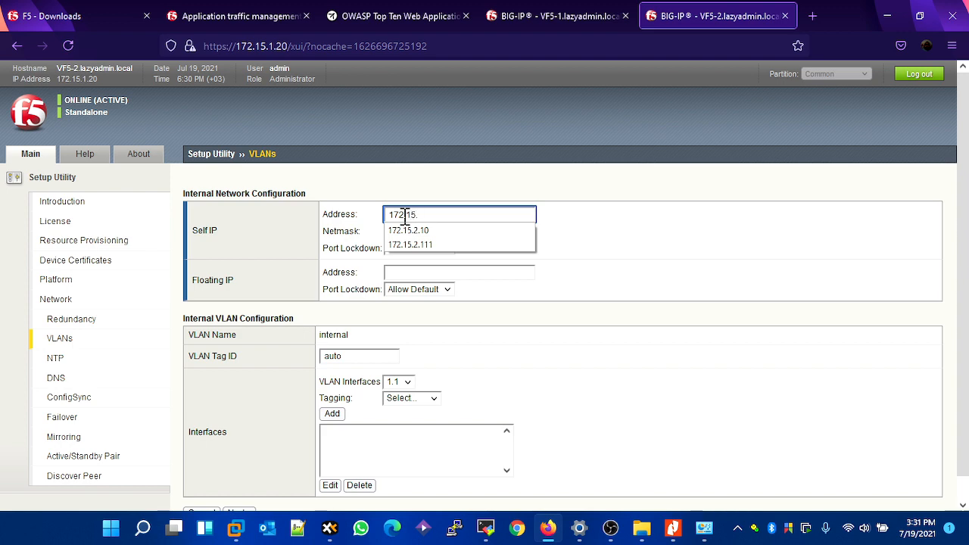
type("2.20")
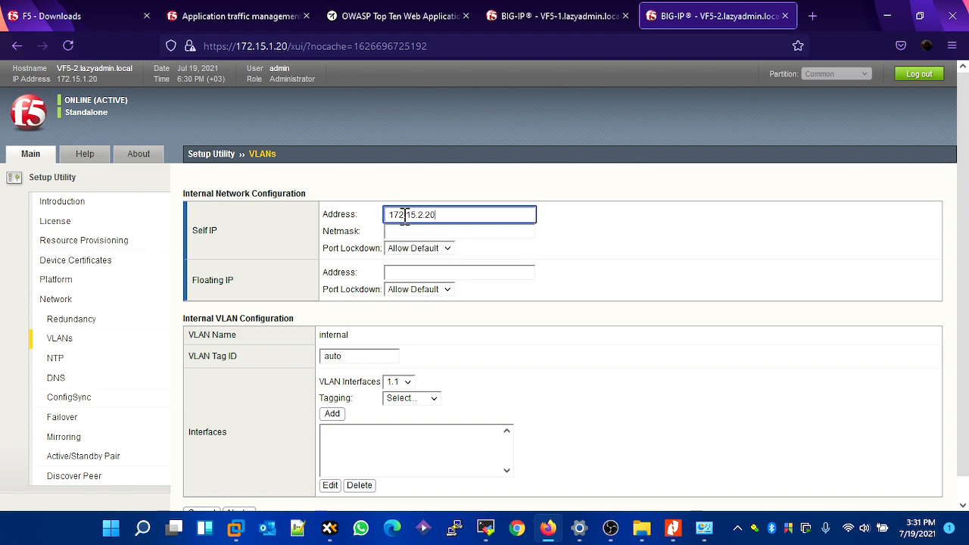
key("Tab")
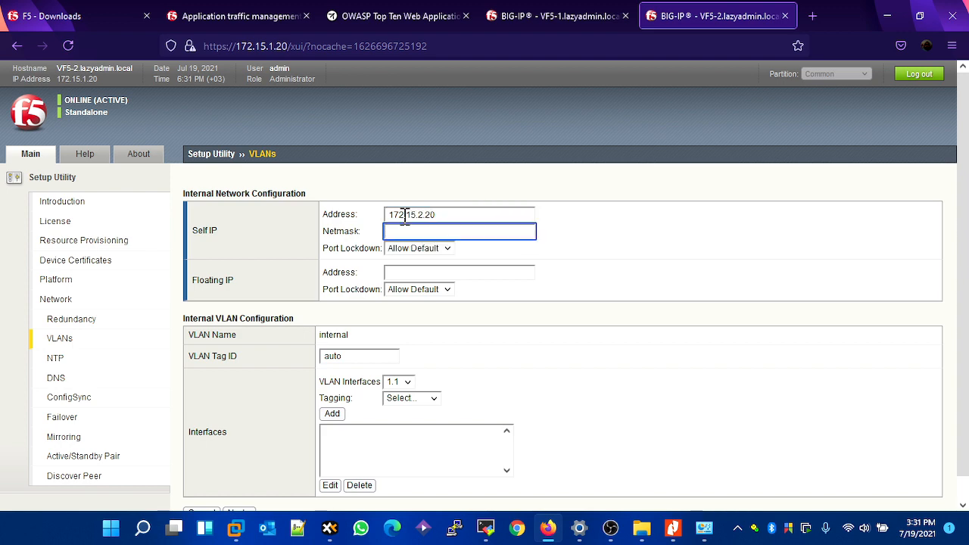
key("Down")
key("Down")
key("Return")
key("Tab")
- Set VF5-2's internal floating IP address to 172.15.2.15, keeping port lockdown at Allow Default
key("Tab")
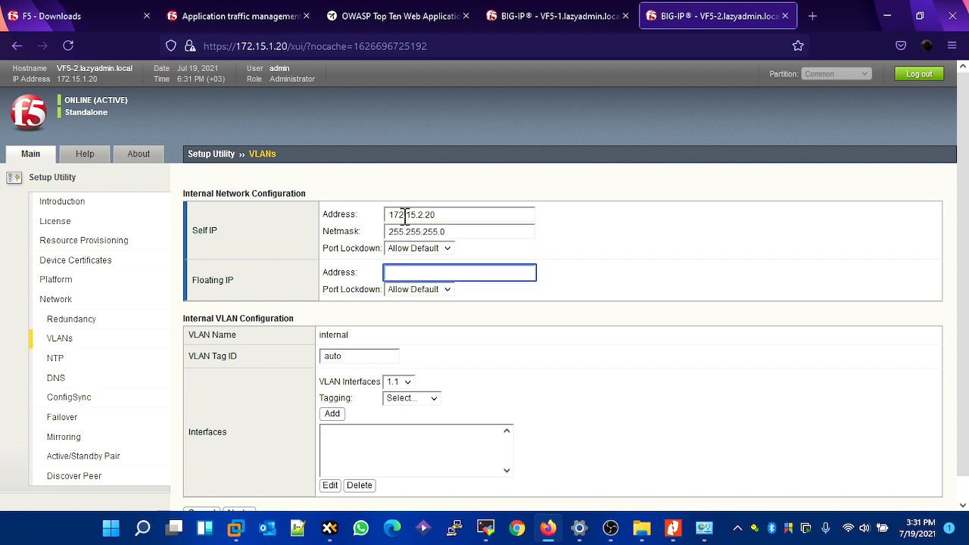
type("172.")
key("Down")
key("Return")
key("Tab")
key("Tab")
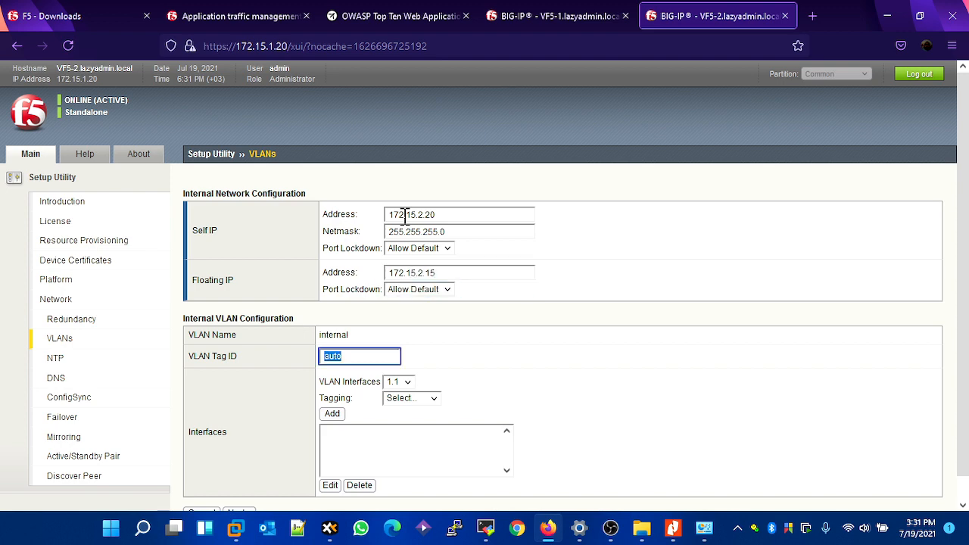
- Add interface 1.1 as untagged to VF5-2's internal VLAN and continue to the external network configuration
left_click(401, 384)
left_click(409, 401)
left_click(421, 398)
left_click(417, 447)
left_click(332, 413)
scroll(344, 447, "down", 1)
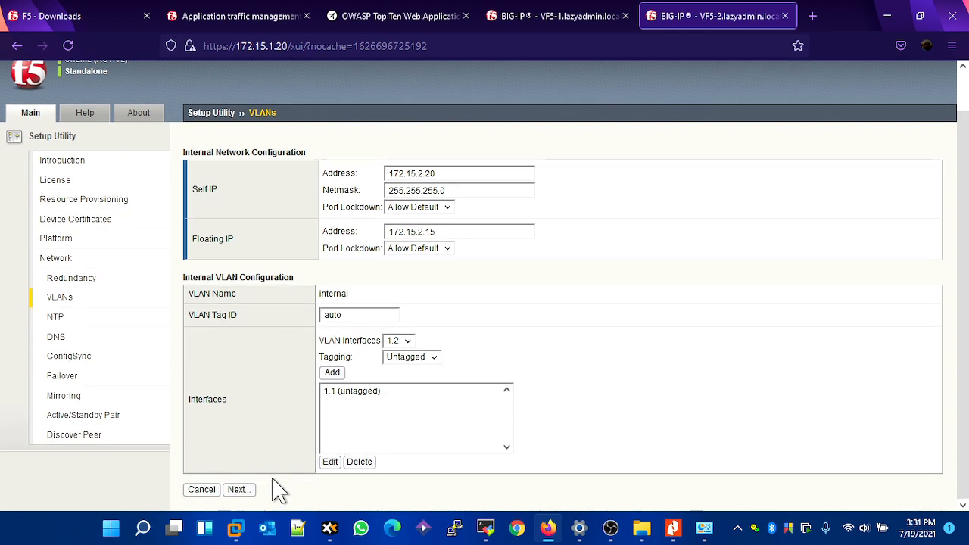
left_click(250, 490)
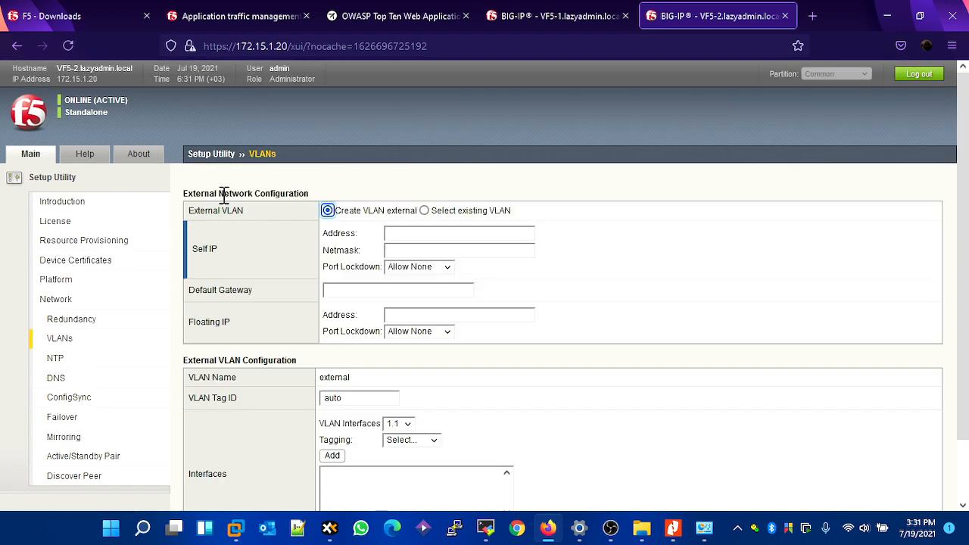
- Set VF5-2's external self IP address to 192.168.1.20 with netmask 255.255.255.0, keeping port lockdown at Allow None
left_click_drag(190, 193, 278, 188)
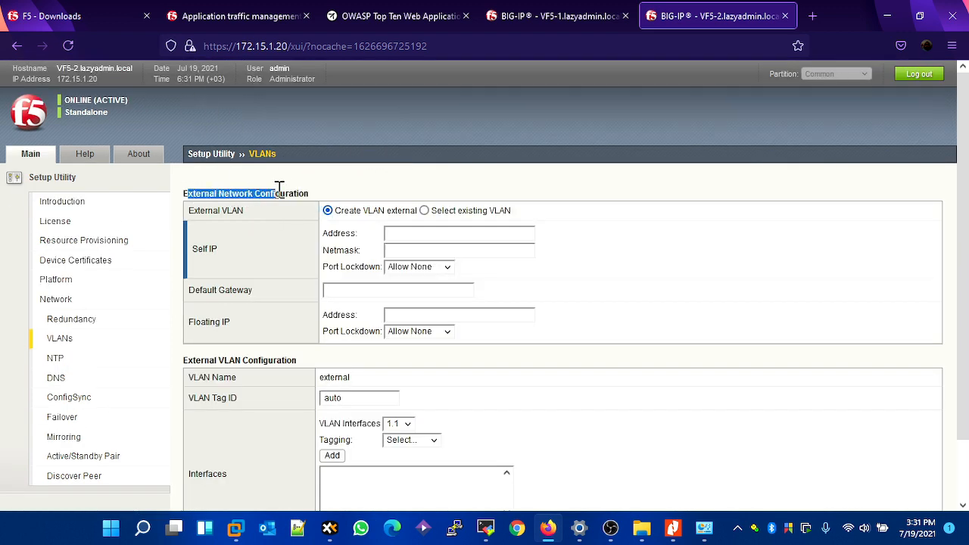
left_click(415, 237)
type("192")
key("BackSpace")
key("BackSpace")
type("92.168")
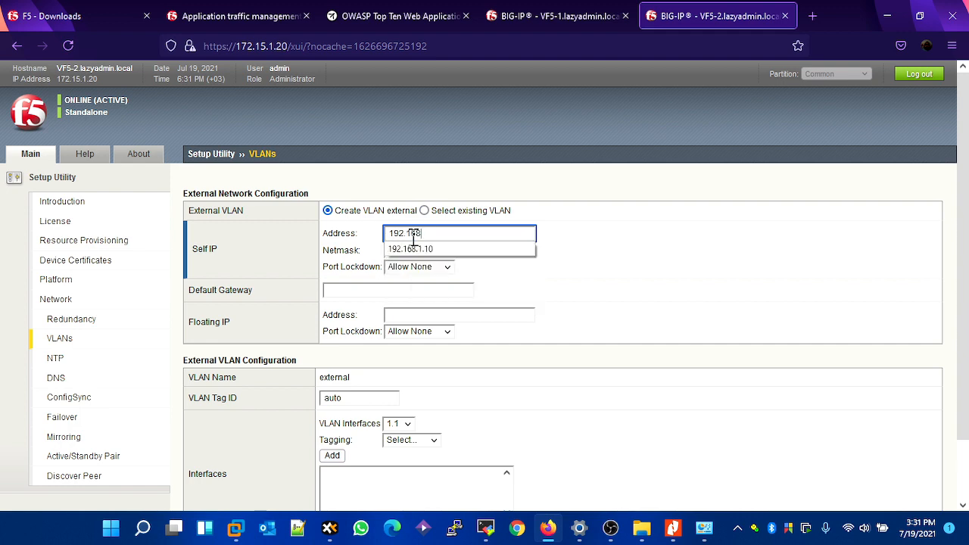
type(".1.20")
key("Tab")
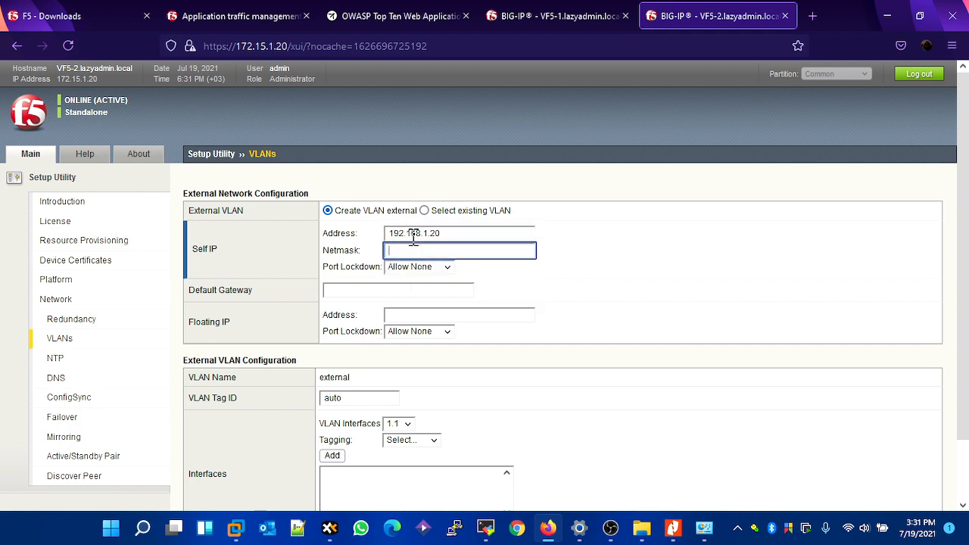
type("25")
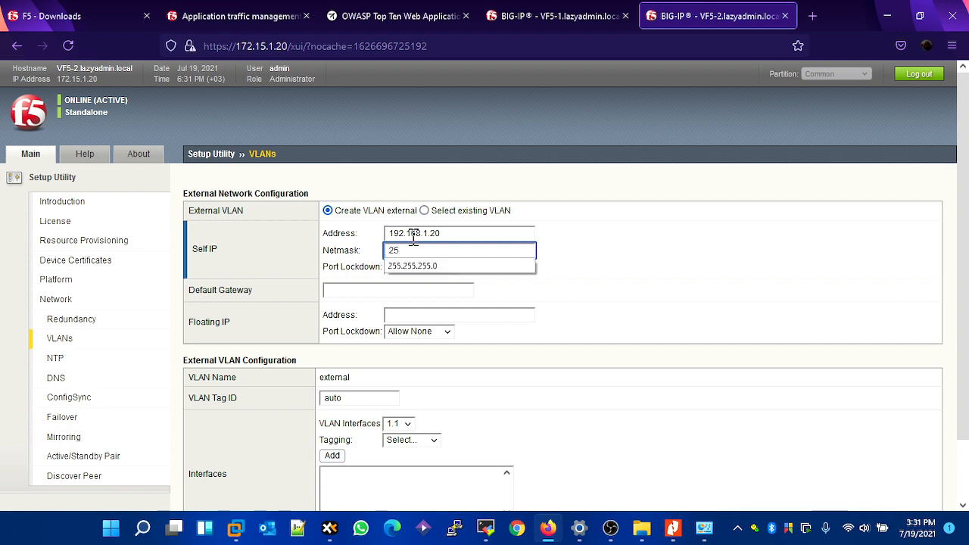
key("Down")
key("Return")
key("Tab")
- Set VF5-2's external default gateway to 192.168.1.1 and its floating IP address to 192.168.1.15
key("Tab")
type("192.168.1.15")
key("Tab")
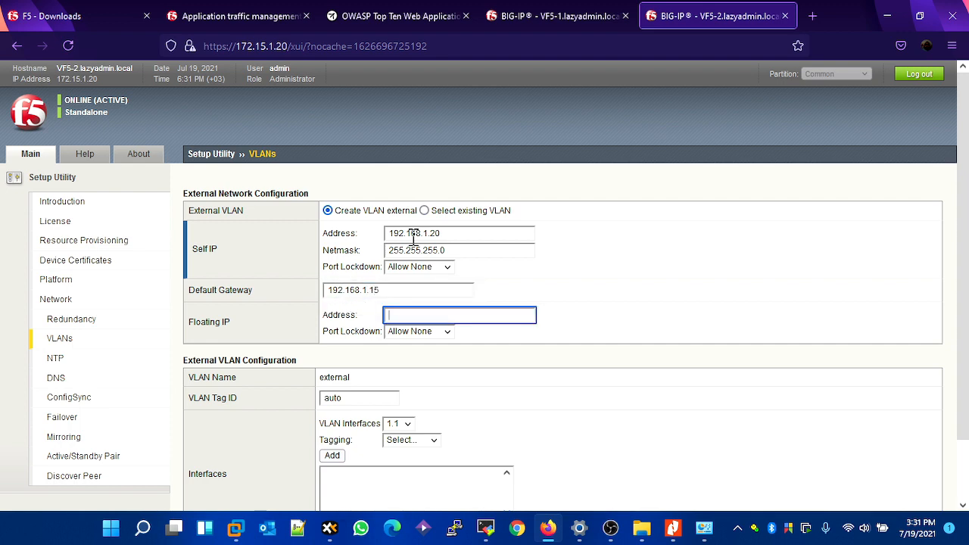
left_click(389, 288)
key("BackSpace")
key("Tab")
type("192.")
key("Tab")
key("Tab")
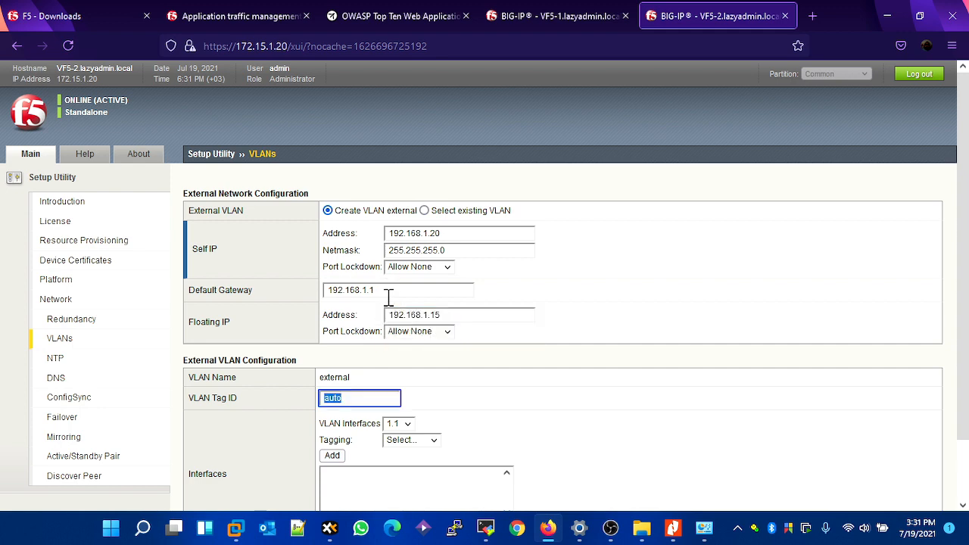
- Add interface 1.3 as untagged to VF5-2's external VLAN and continue to the high availability network configuration
left_click(400, 425)
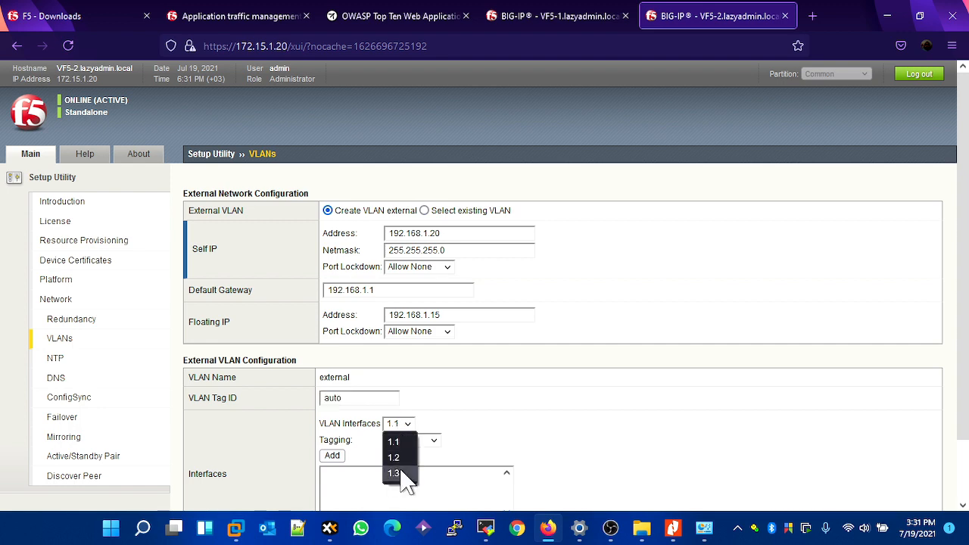
left_click(397, 473)
left_click(433, 440)
left_click(422, 472)
left_click(432, 440)
left_click(413, 491)
left_click(332, 455)
scroll(459, 433, "down", 2)
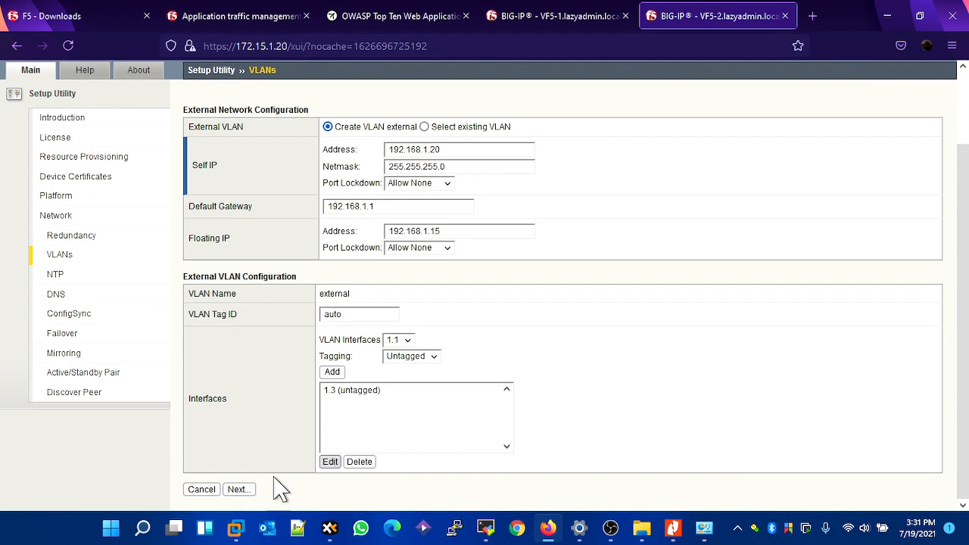
left_click(239, 489)
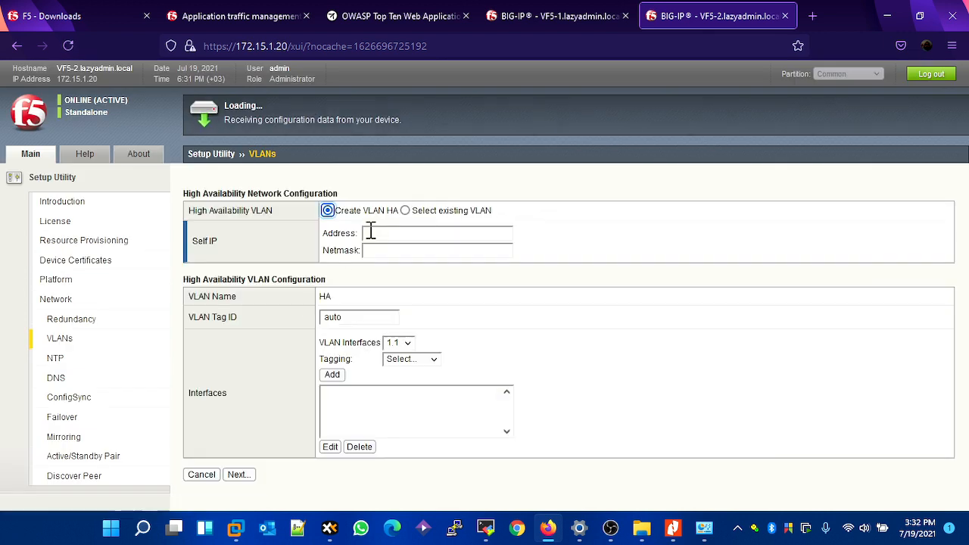
- Set VF5-2's high availability self IP address to 10.10.10.2 with netmask 255.255.255.0
left_click(371, 232)
type("10")
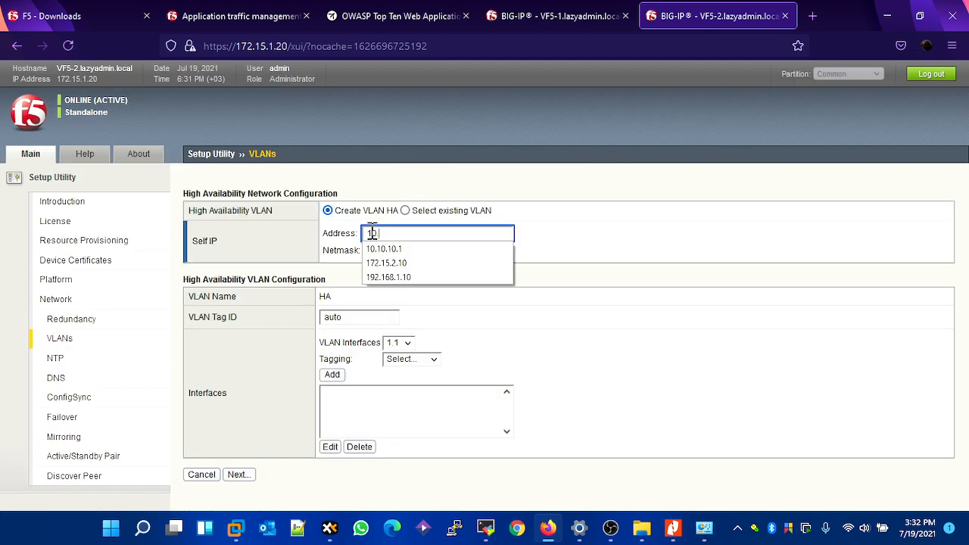
type(".10.10.2")
key("Tab")
type("2")
key("Down")
key("Return")
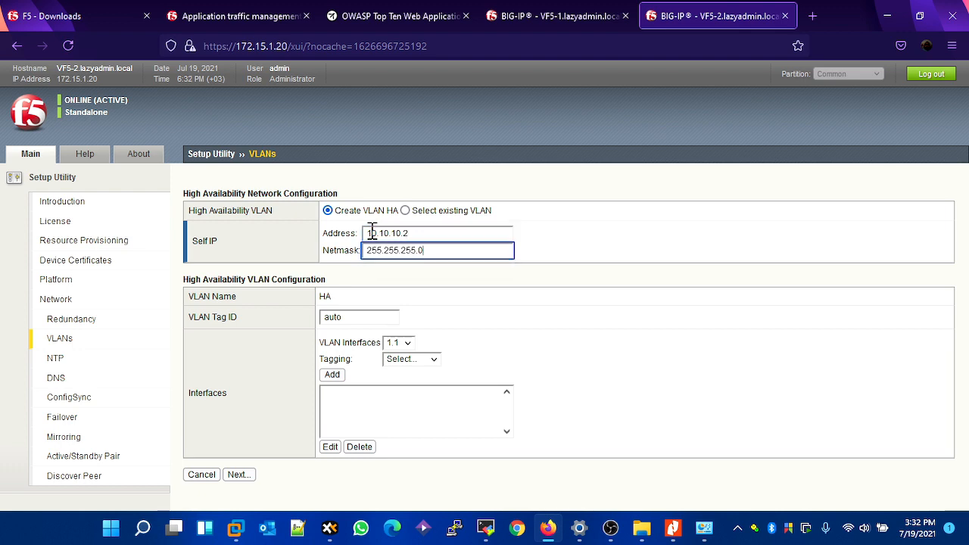
- Add interface 1.2 as untagged to VF5-2's HA VLAN and continue to the NTP configuration
key("Tab")
key("Tab")
key("Tab")
key("Tab")
key("Return")
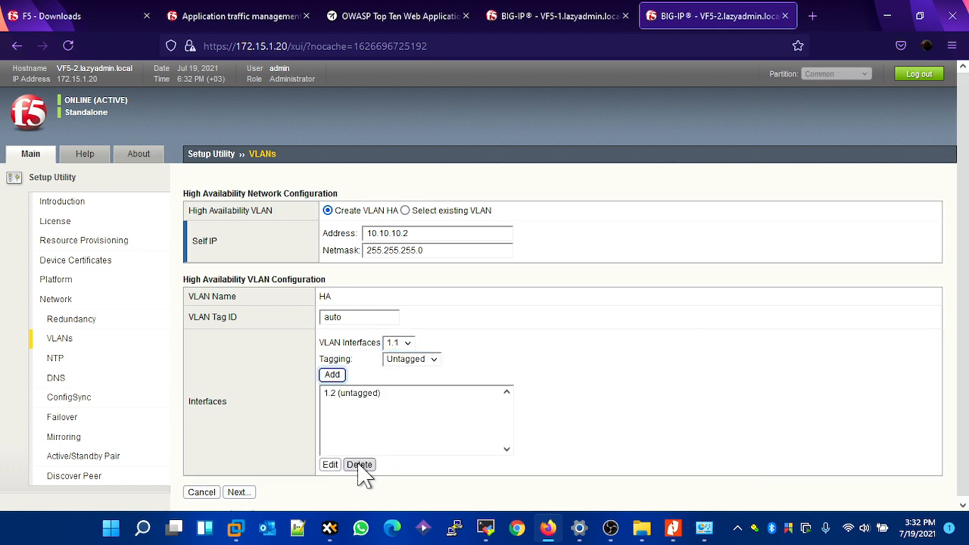
left_click(250, 493)
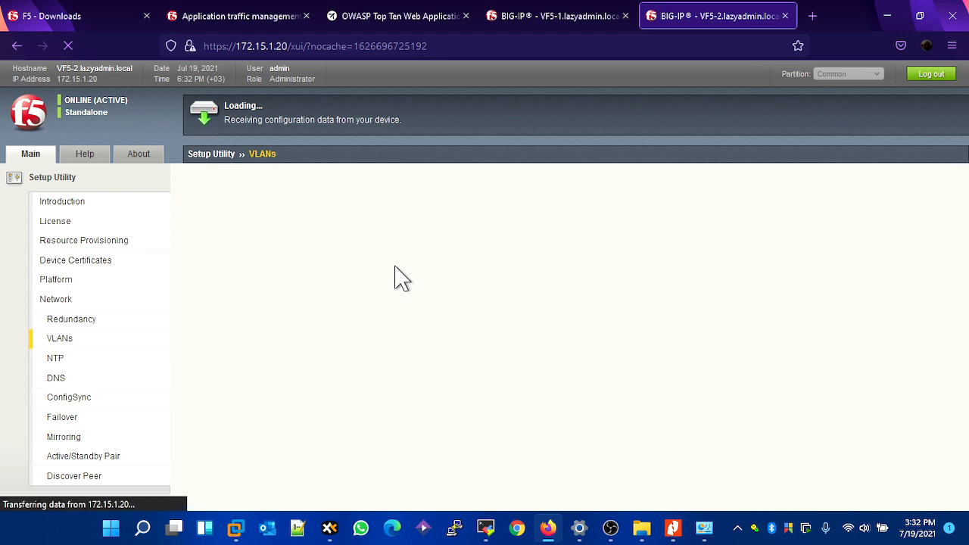
- Add 192.168.1.1 to VF5-2's time server list and continue to the DNS configuration
type("192.168.1.1")
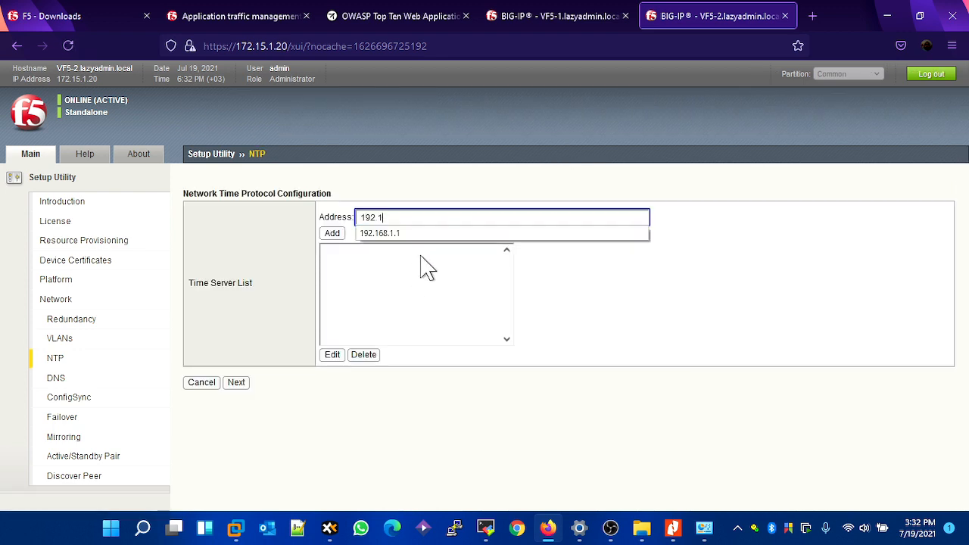
left_click(340, 235)
left_click(235, 418)
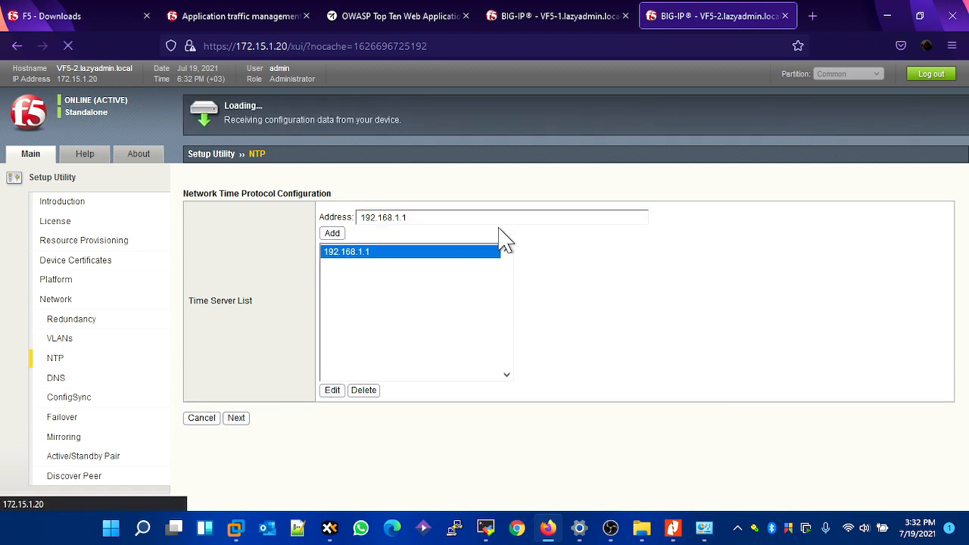
- Switch to VF5-1, add 192.168.1.1 to its DNS lookup server list and continue to ConfigSync
left_click(540, 16)
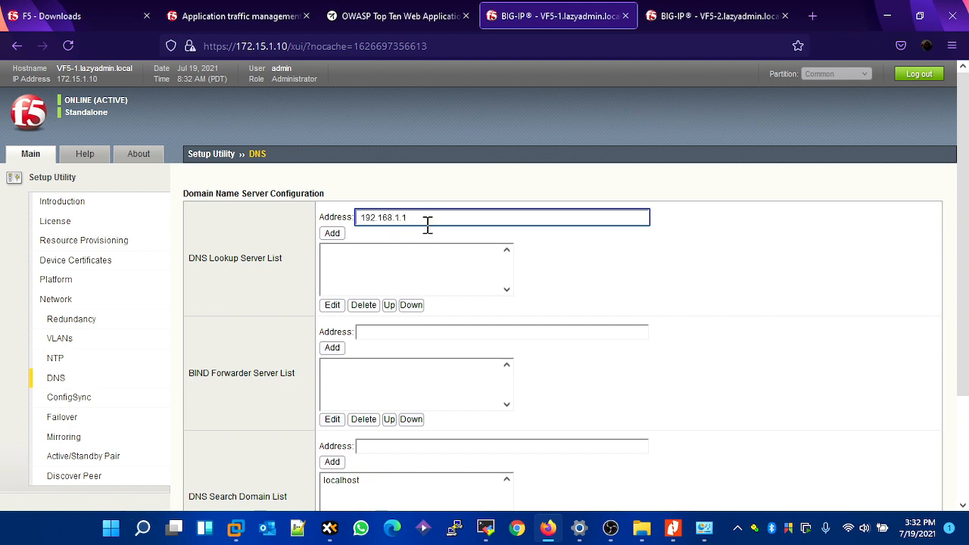
left_click(332, 234)
scroll(326, 341, "down", 3)
left_click(238, 490)
- Switch to VF5-2, add 192.168.1.1 to its DNS lookup server list and continue to ConfigSync
left_click(677, 21)
type("192.168.1.1")
left_click(331, 233)
scroll(313, 405, "down", 3)
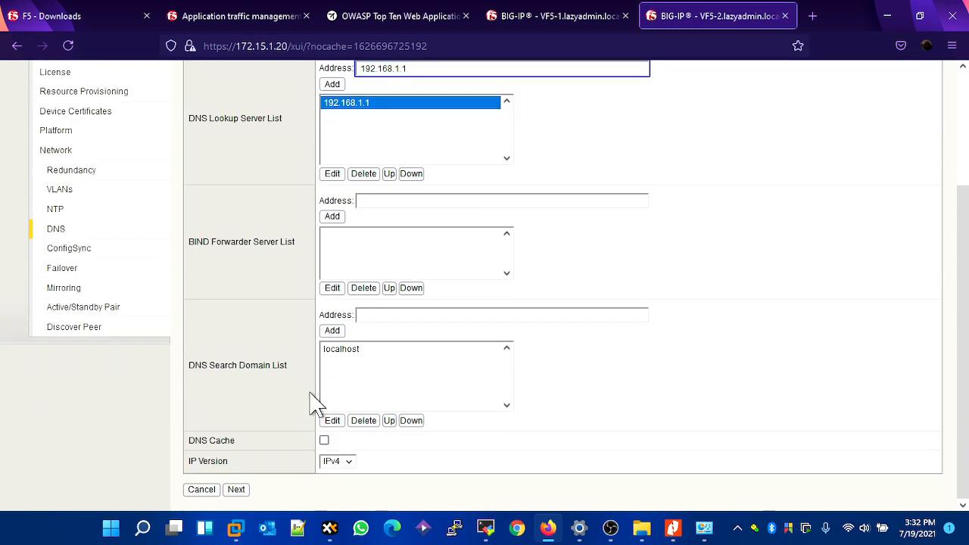
left_click(237, 490)
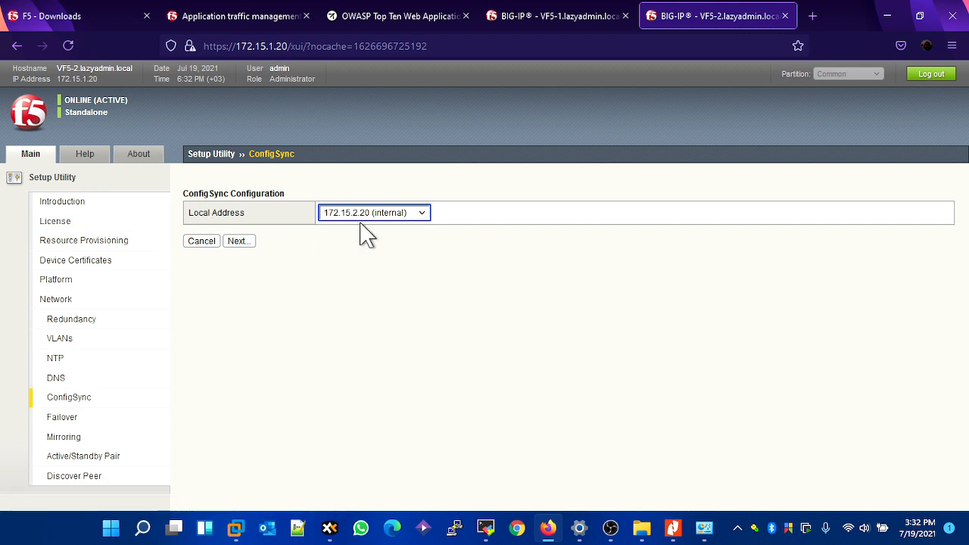
- Set the ConfigSync local address to 10.10.10.2 (HA) on VF5-2 and 10.10.10.1 (HA) on VF5-1, continuing to Failover on both
left_click(396, 218)
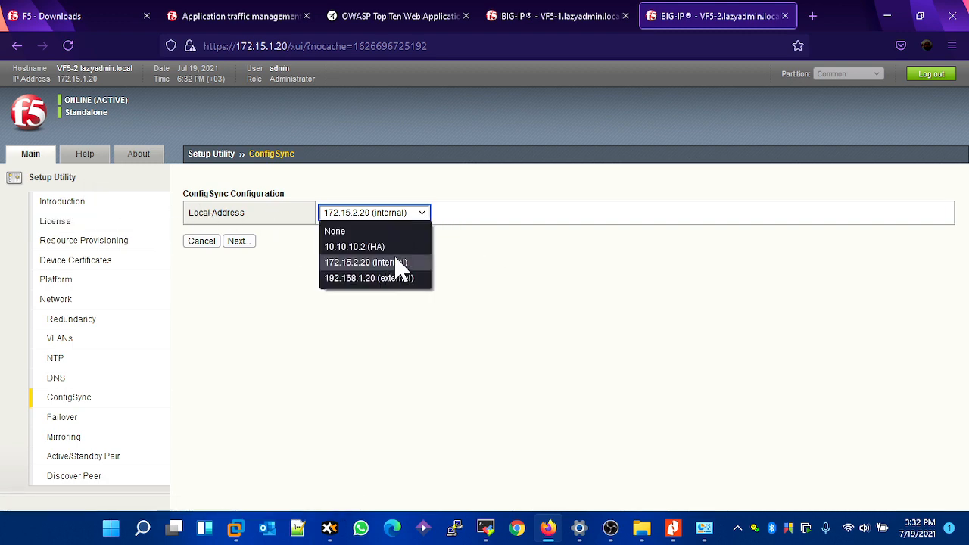
left_click(394, 246)
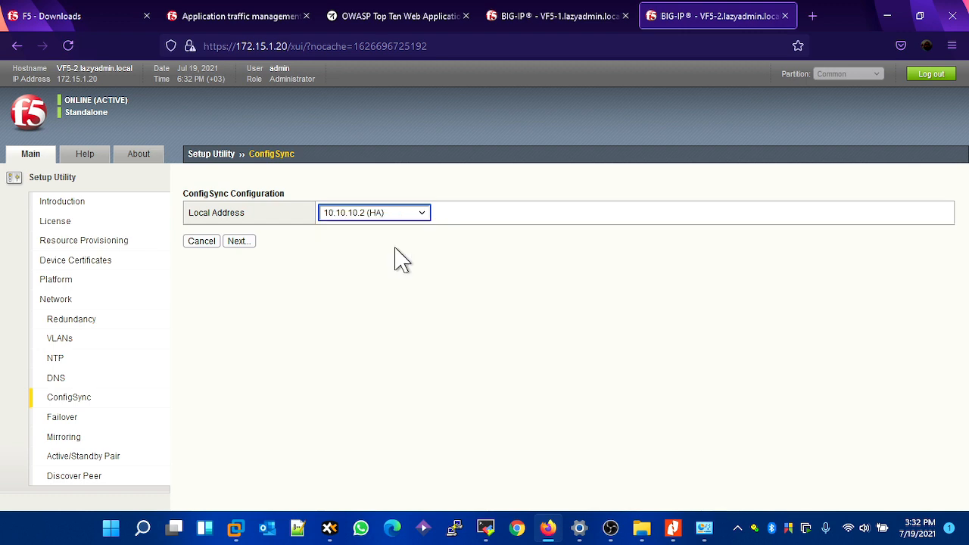
left_click(573, 27)
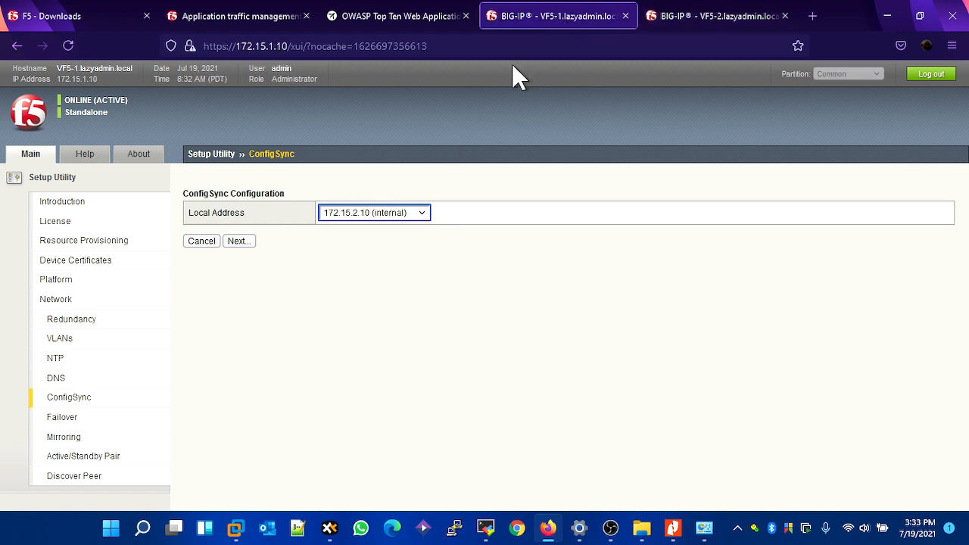
left_click(353, 214)
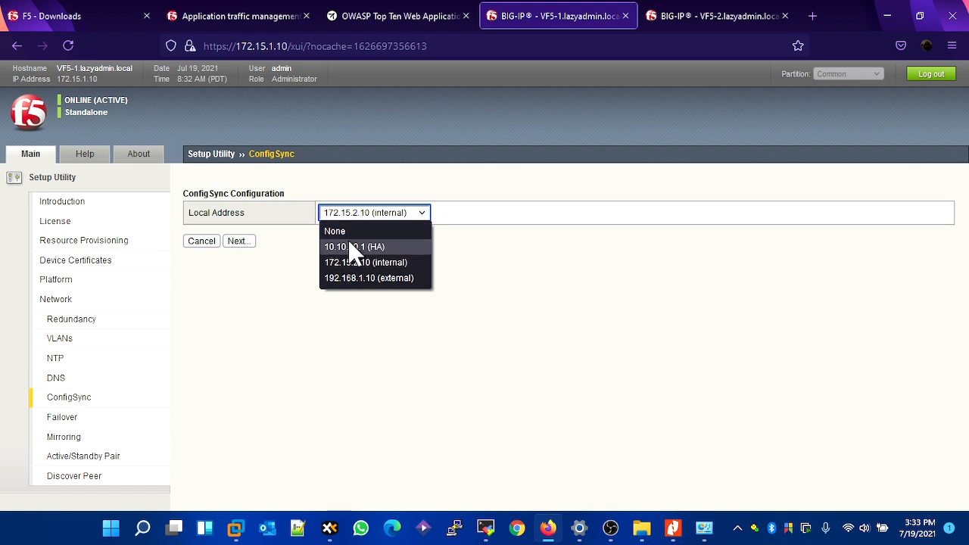
left_click(351, 247)
left_click(240, 242)
left_click(719, 21)
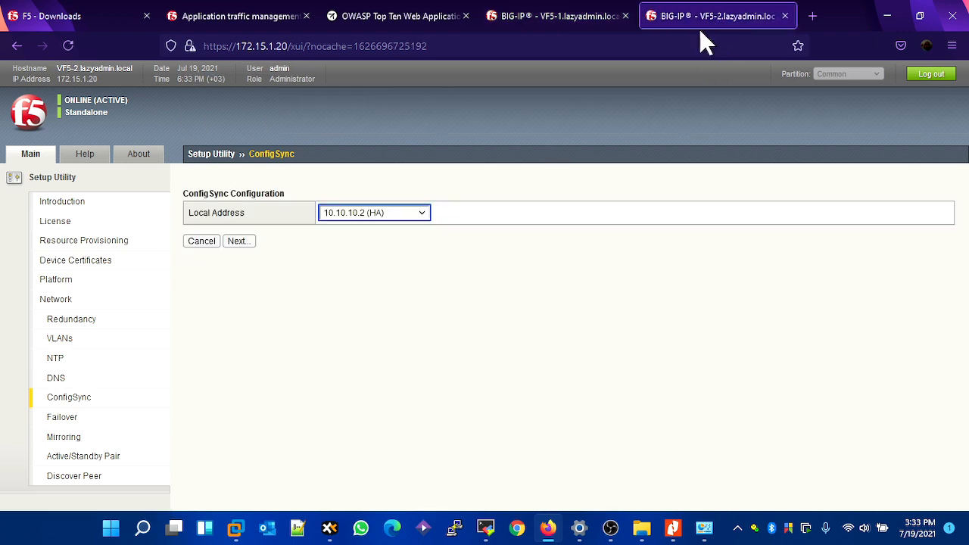
left_click(237, 241)
- Accept the default failover unicast and multicast settings on VF5-1 and VF5-2, continuing to Mirroring on both
left_click(547, 16)
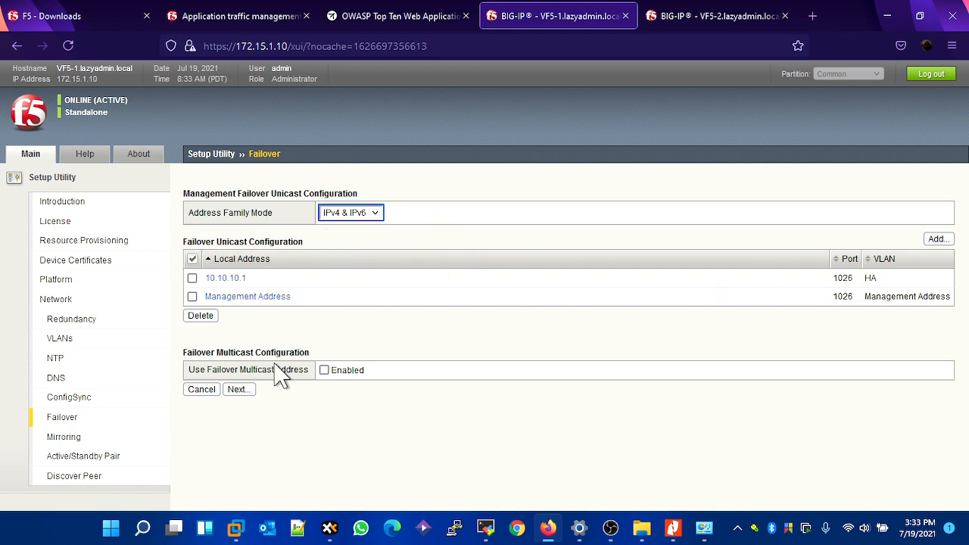
left_click(238, 391)
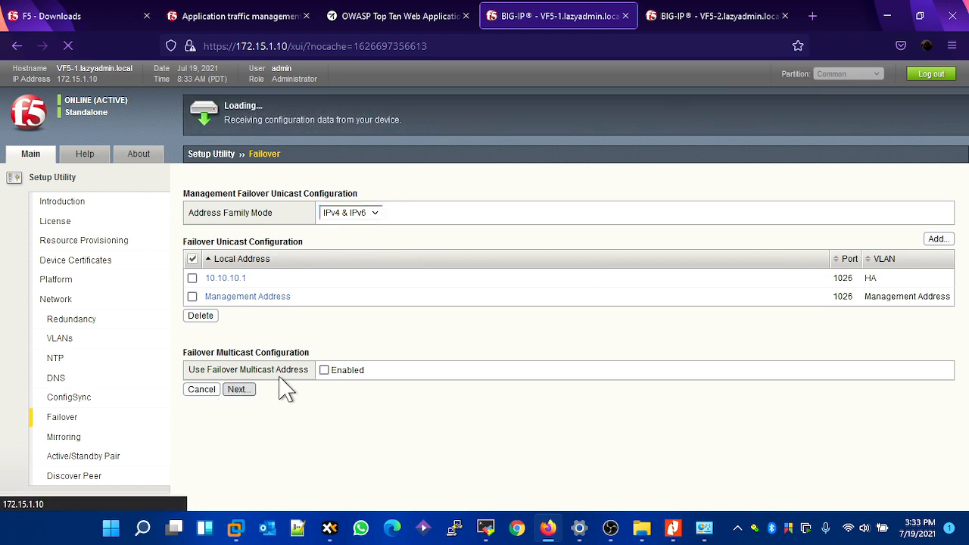
left_click(658, 21)
left_click(236, 391)
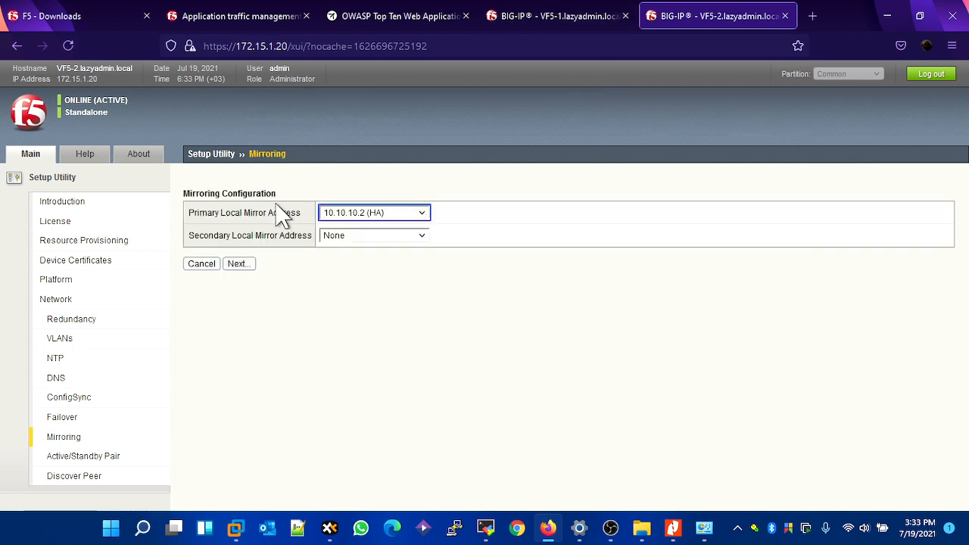
- Set the secondary local mirror address to 172.15.2.20 (internal) on VF5-2 and 172.15.2.10 (internal) on VF5-1, and continue on both
left_click(368, 238)
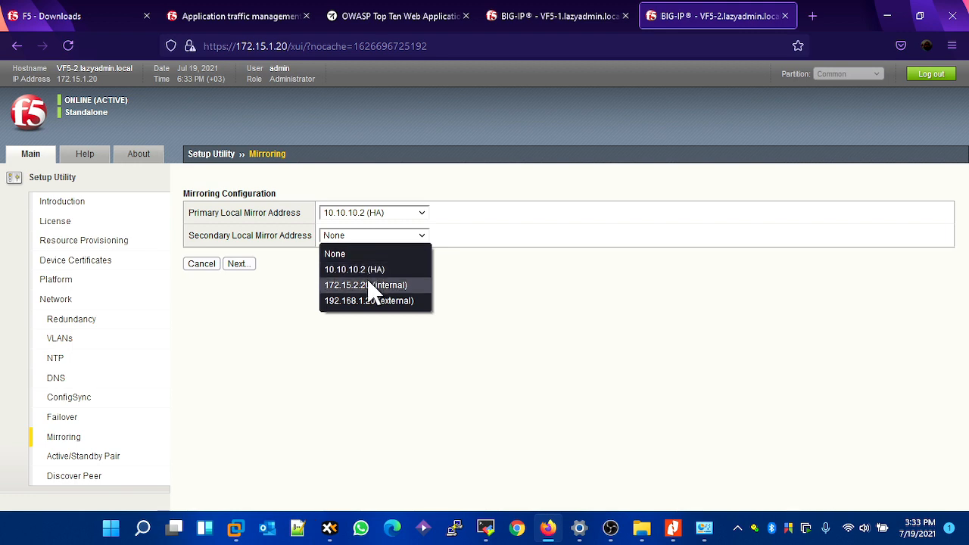
left_click(368, 283)
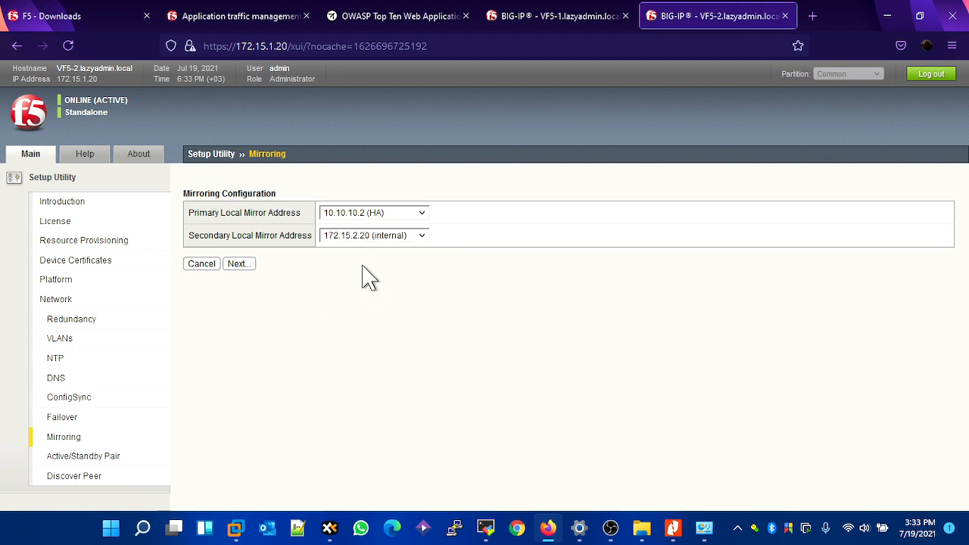
left_click(547, 20)
left_click(369, 235)
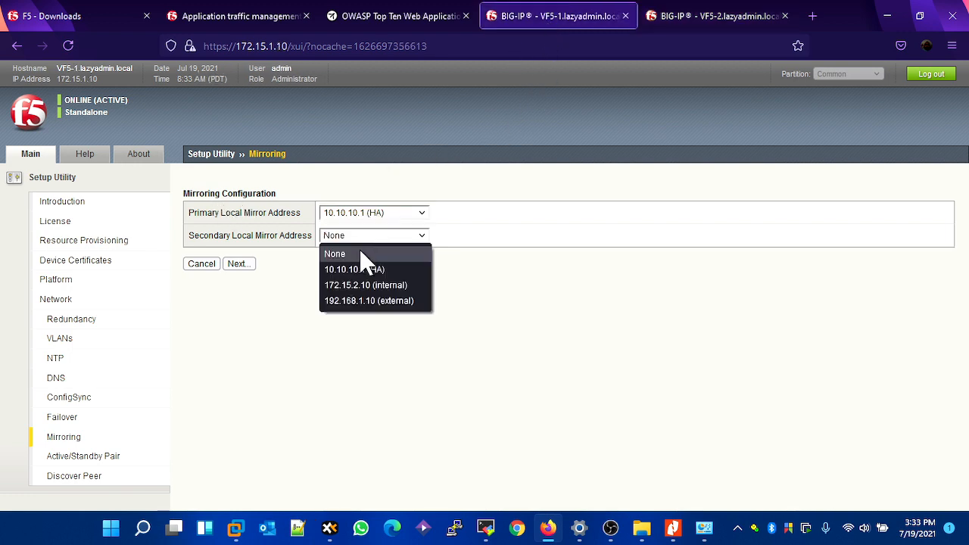
left_click(363, 285)
left_click(235, 265)
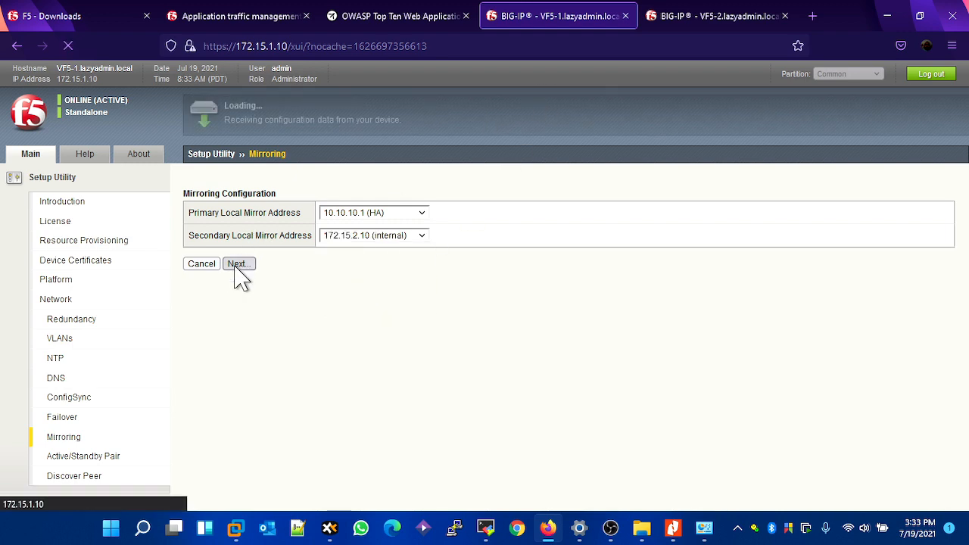
left_click(666, 20)
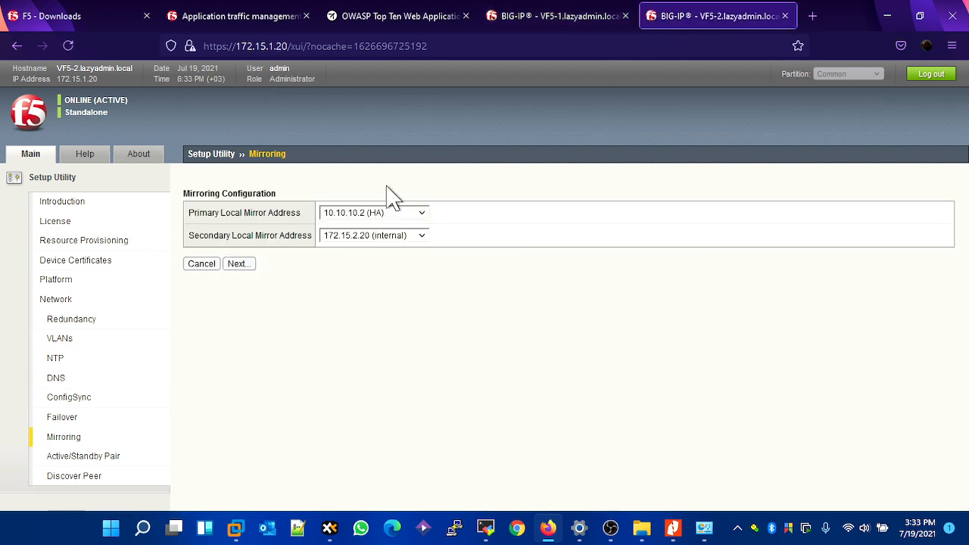
left_click(238, 266)
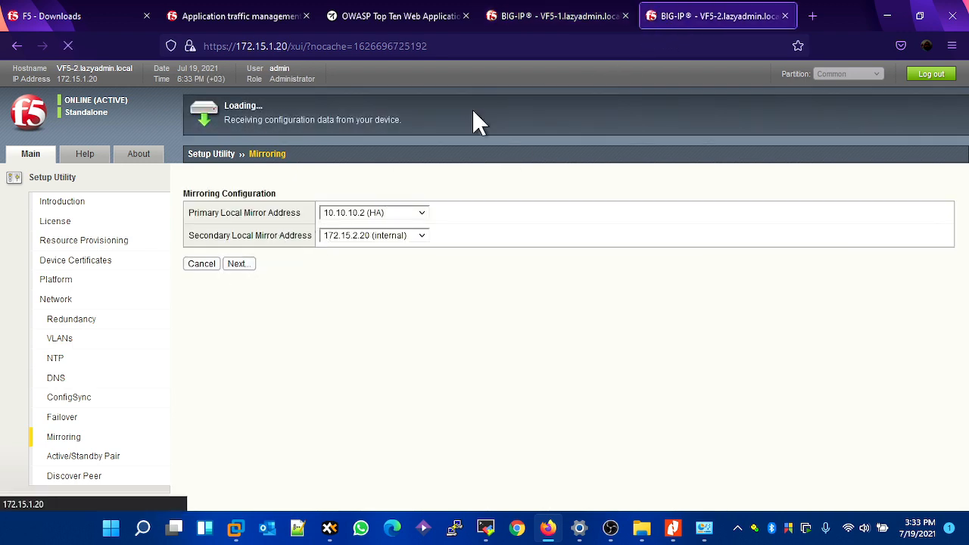
- Choose the standard Active/Standby pair configuration on VF5-2 and VF5-1, advancing both to peer discovery
left_click(556, 24)
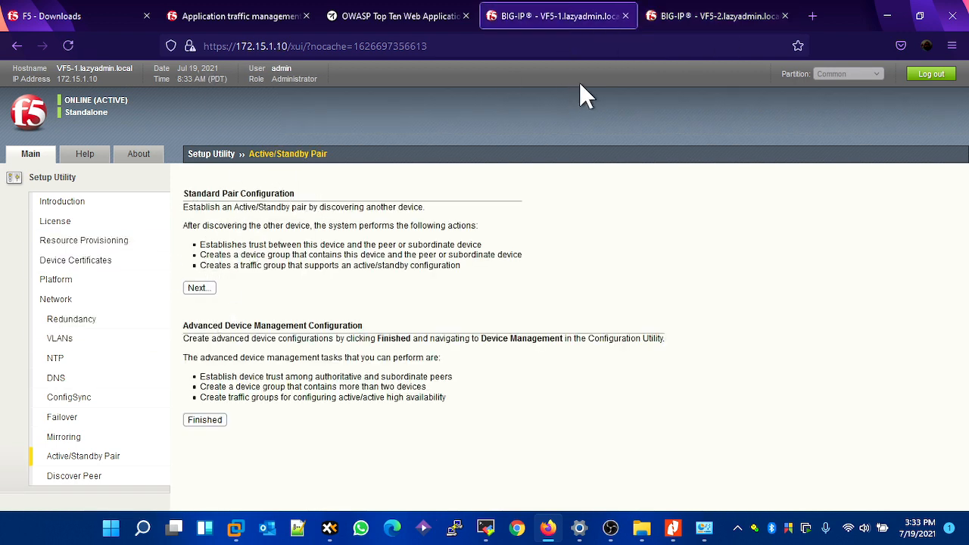
left_click(678, 17)
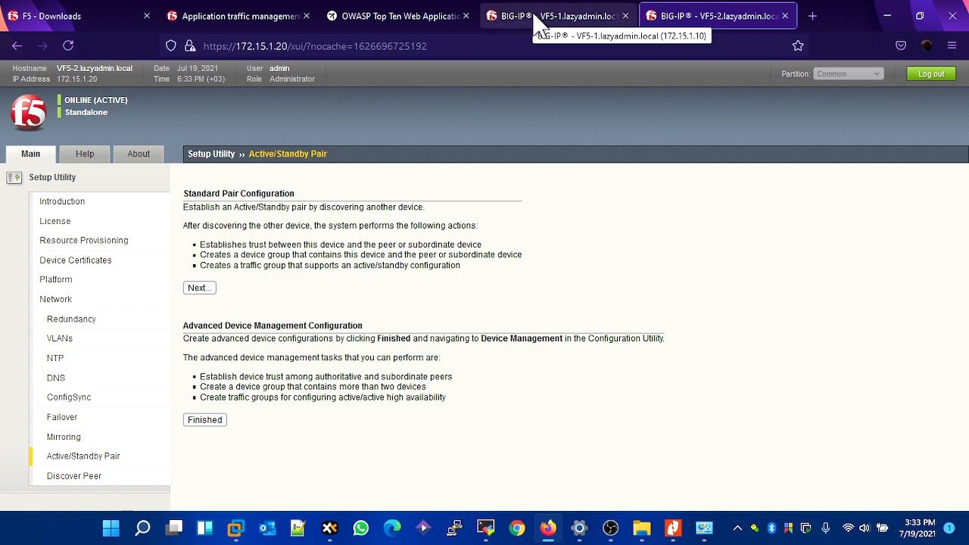
left_click(209, 288)
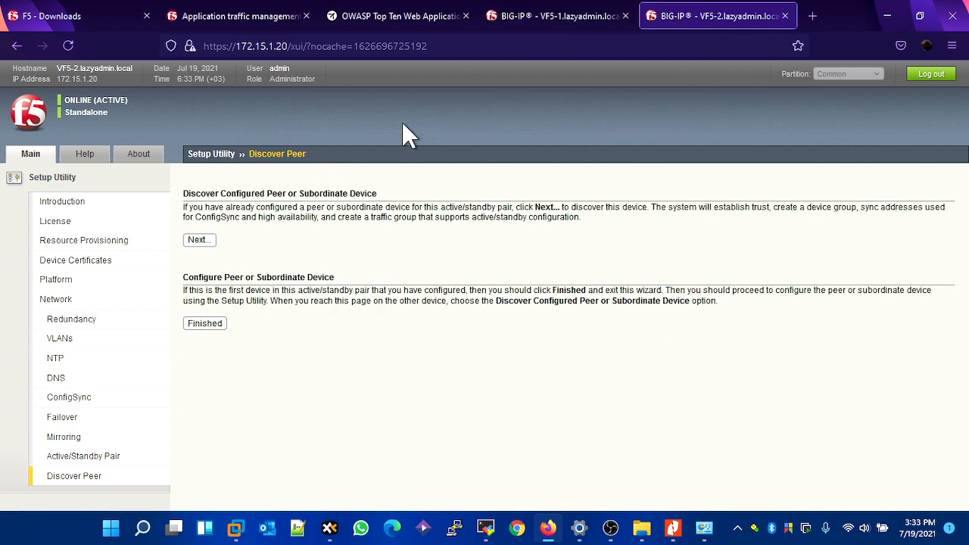
left_click(563, 23)
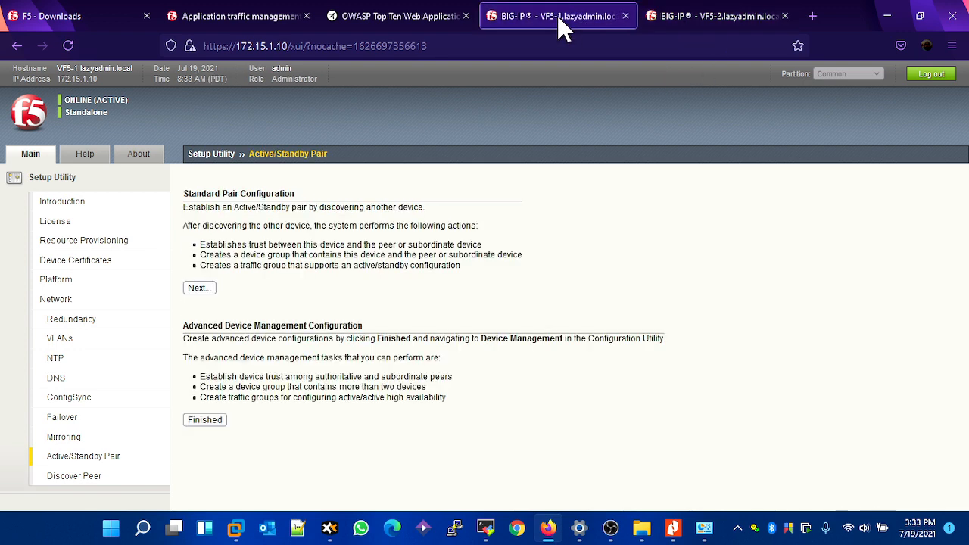
left_click(210, 288)
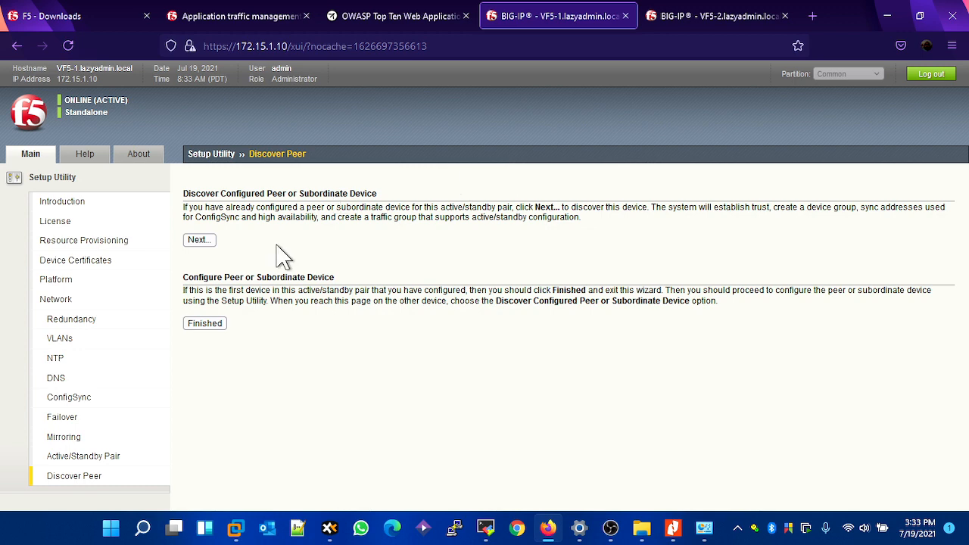
- Start discovering the peer from VF5-1 and retrieve its device information using IP address 172.15.1.20, username admin and the administrator password
left_click(198, 240)
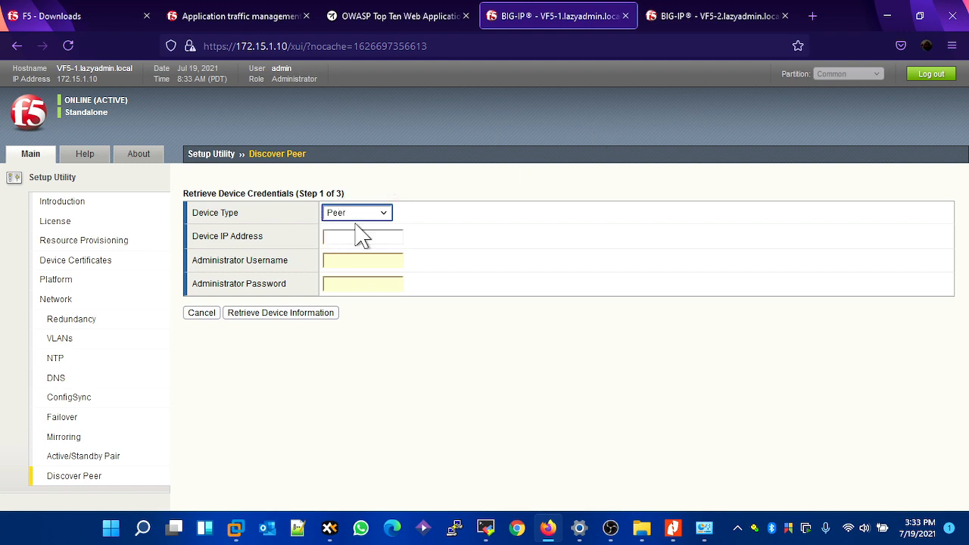
left_click(332, 241)
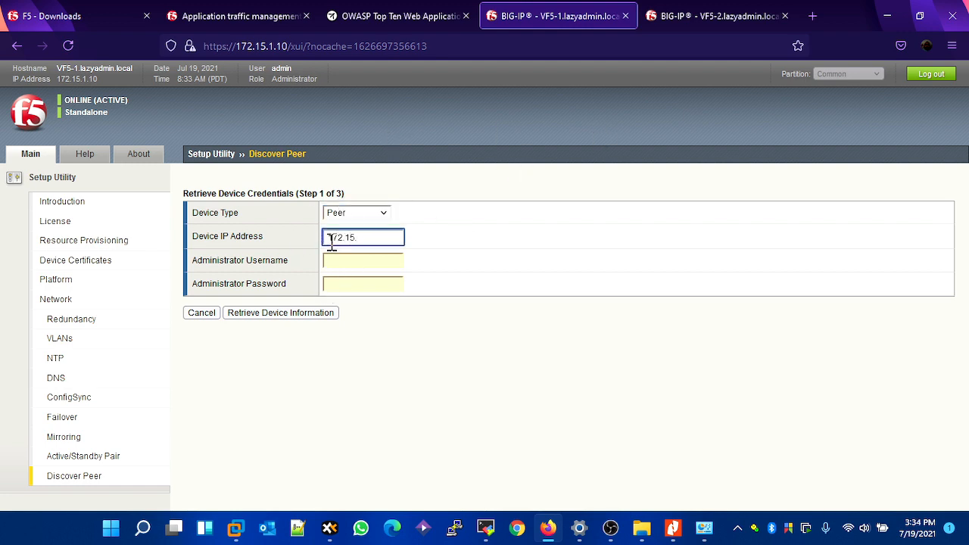
key("Tab")
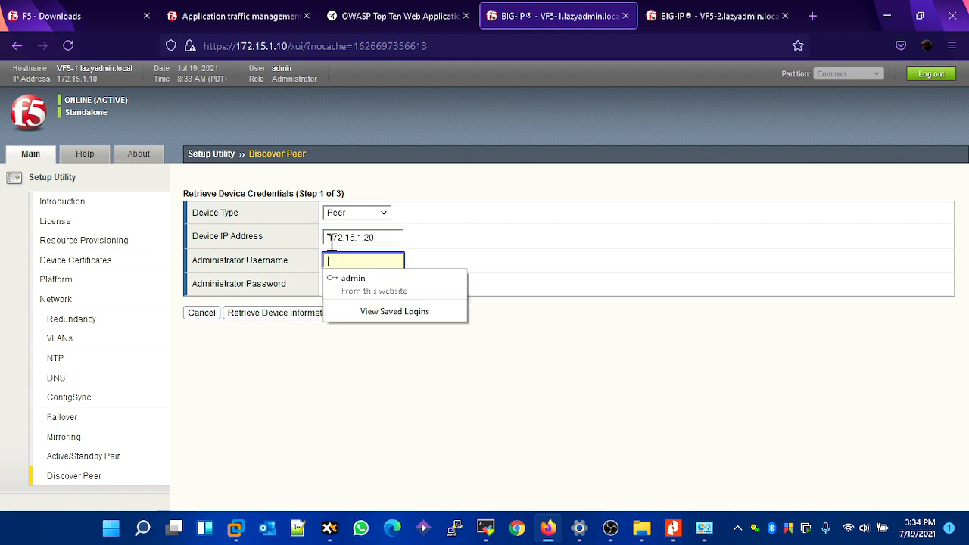
type("admin")
key("Tab")
key("BackSpace")
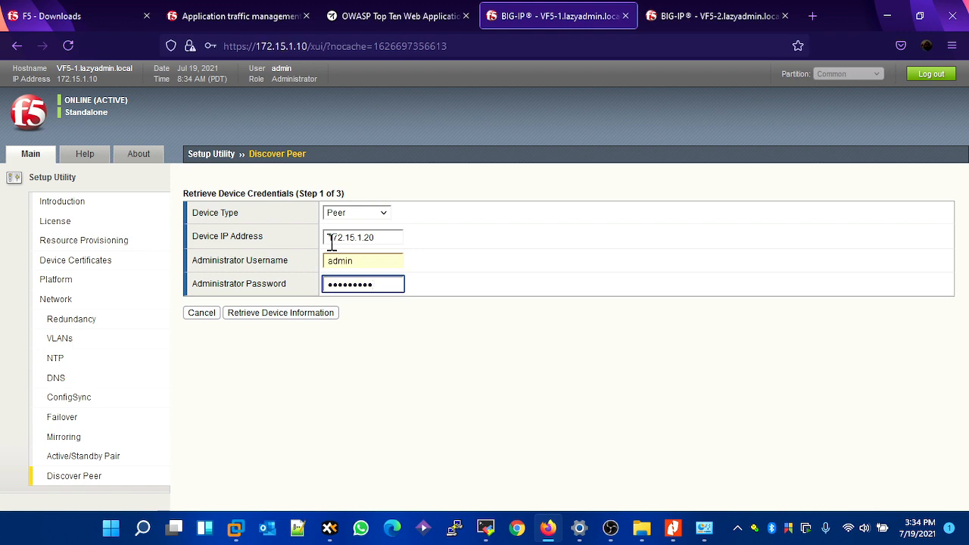
type("adm")
left_click(333, 314)
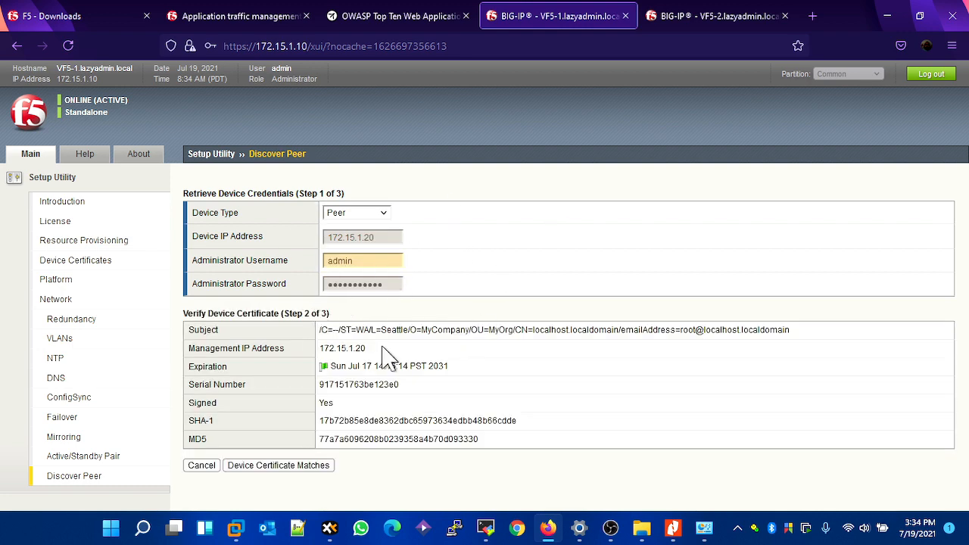
- Accept the peer's device certificate and add VF5-2.lazyadmin.local with the proposed Sync-Failover group name, declining to update the saved browser login
left_click(286, 468)
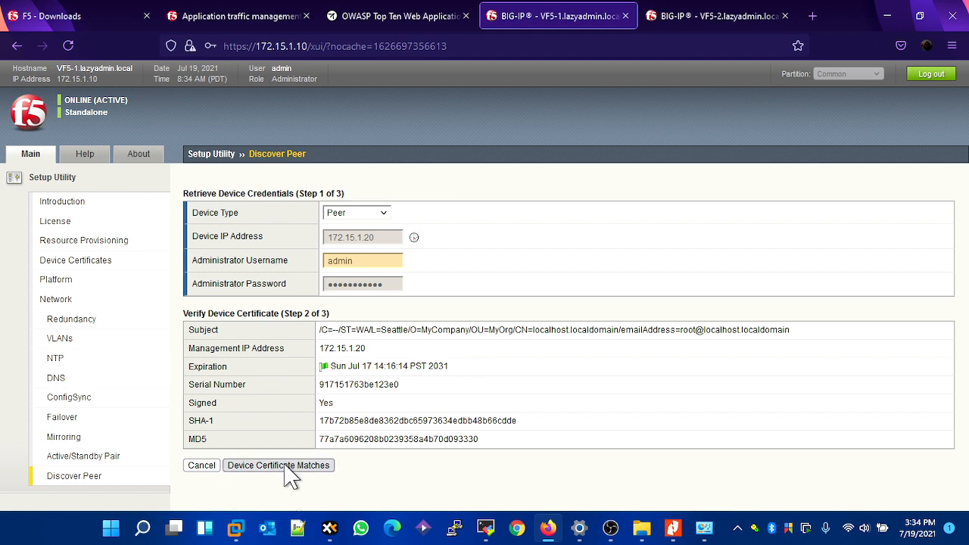
scroll(385, 357, "down", 2)
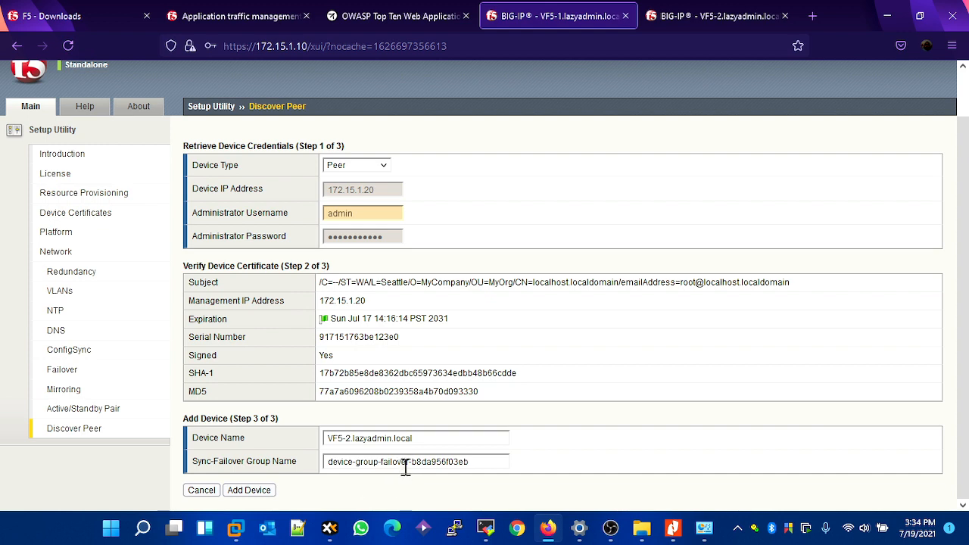
left_click(256, 492)
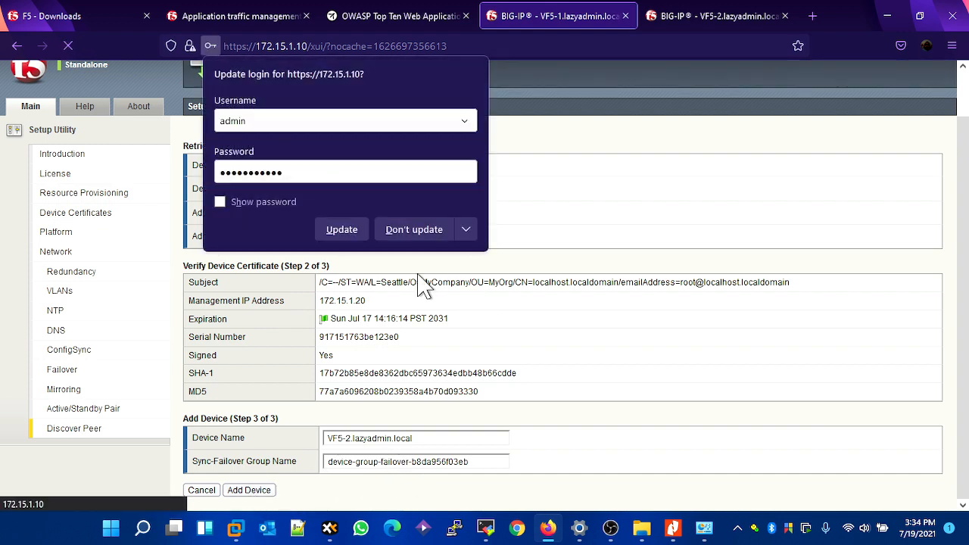
left_click(392, 233)
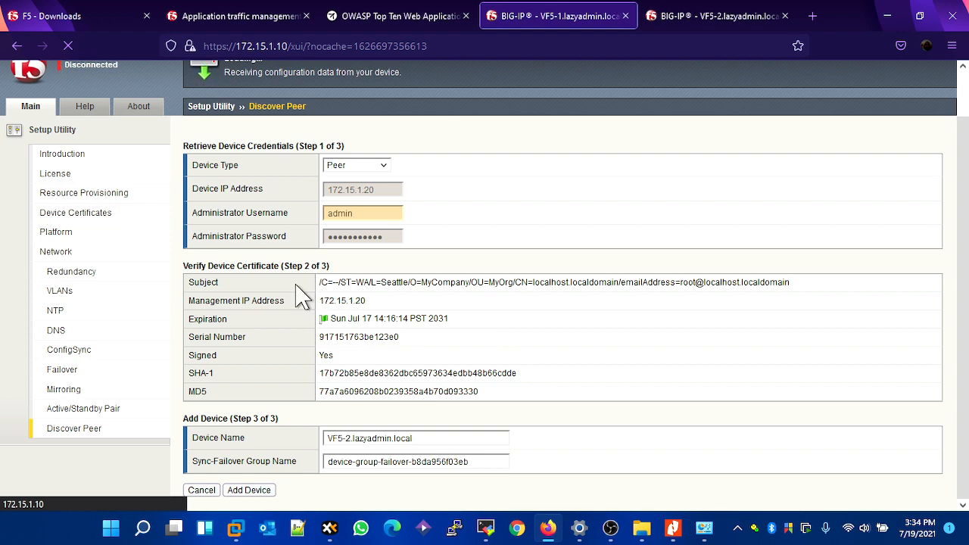
scroll(265, 280, "up", 1)
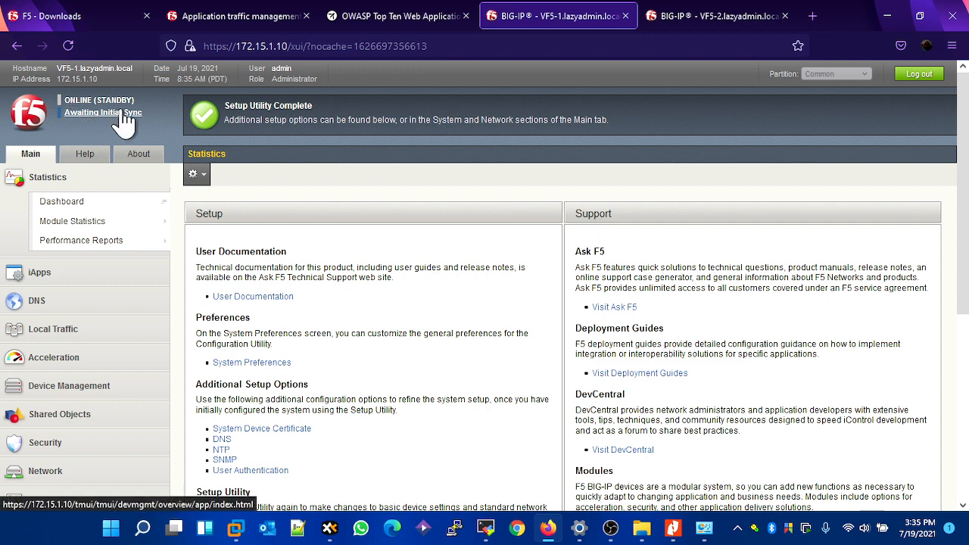
- Finish the Setup Utility on VF5-2 without discovering a peer, and expand its Setup Utility section
left_click(706, 23)
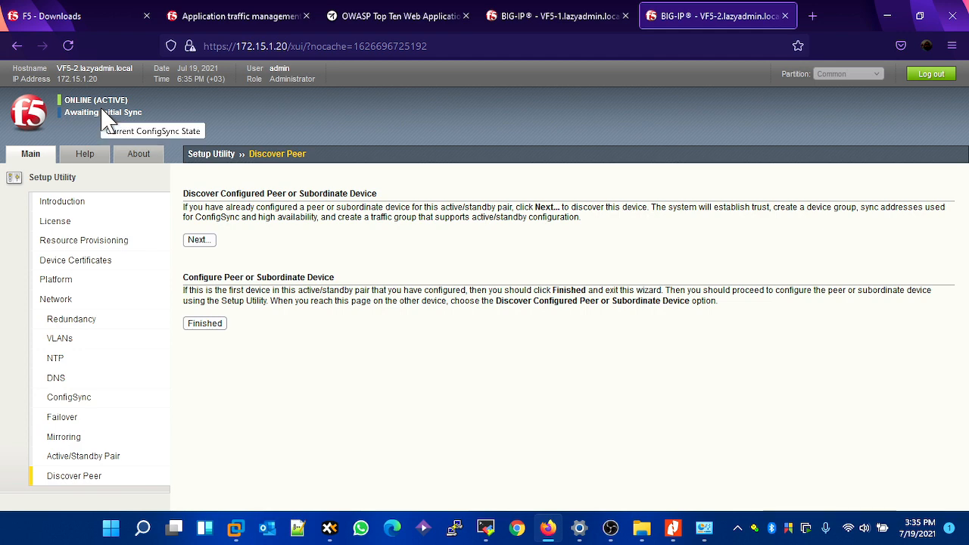
left_click(203, 324)
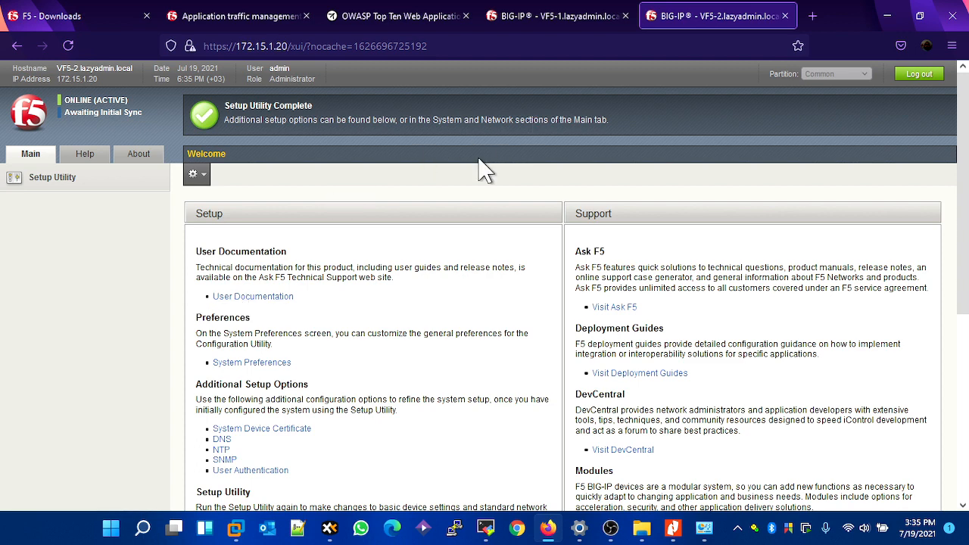
left_click(159, 181)
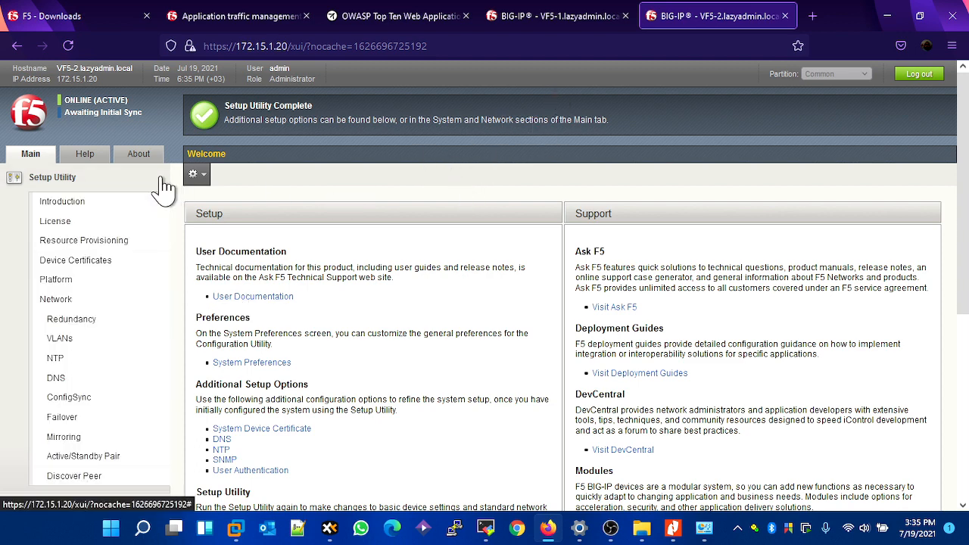
scroll(134, 314, "down", 2)
scroll(134, 310, "up", 2)
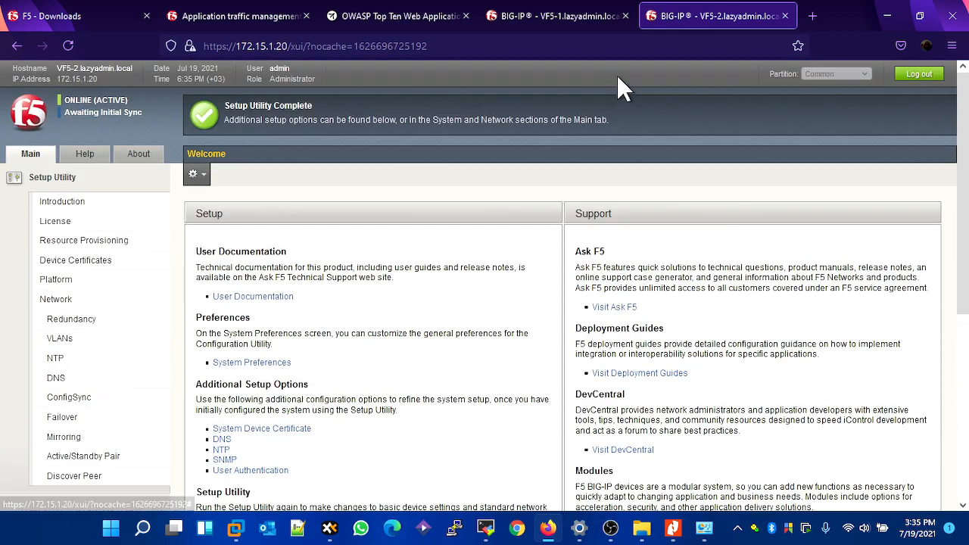
- Return to VF5-1 and examine the configuration options available under Local Traffic
left_click(562, 21)
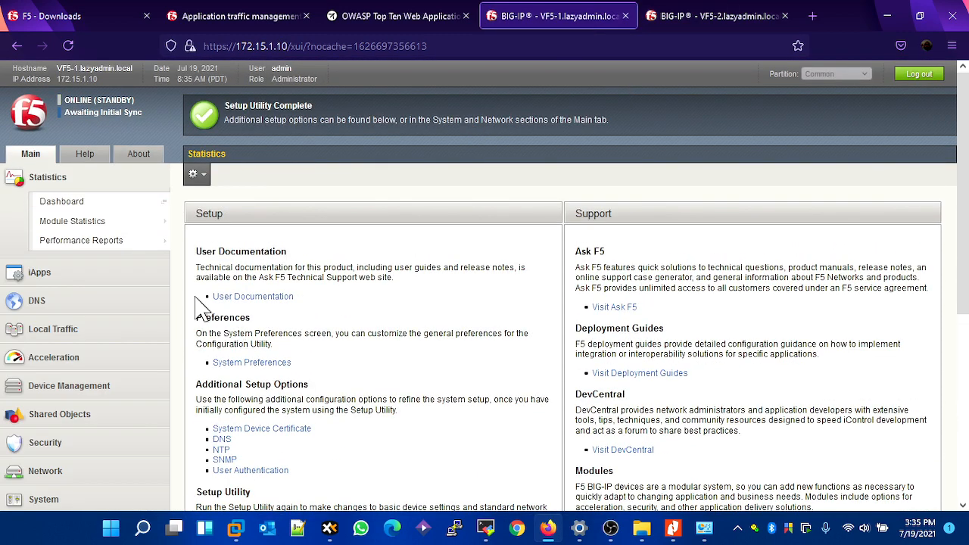
left_click(32, 329)
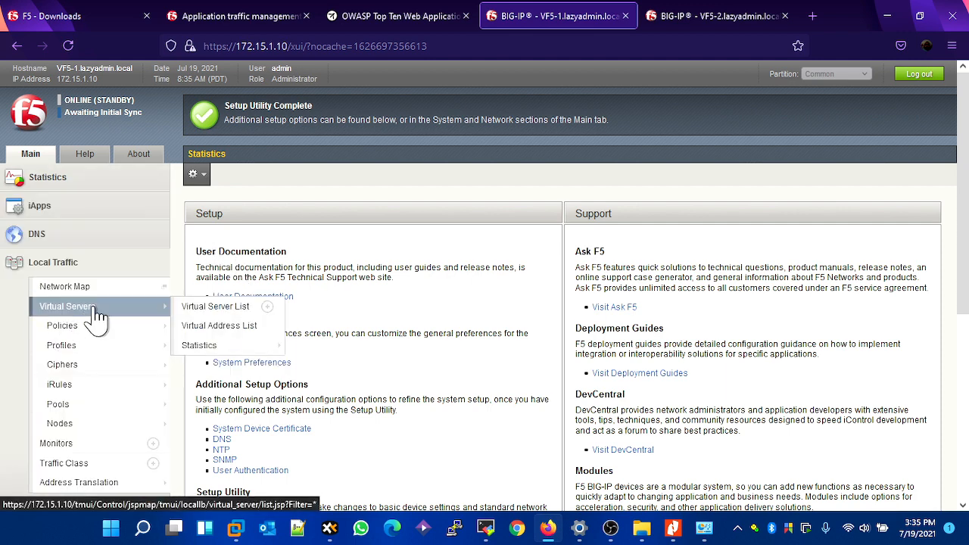
scroll(65, 382, "down", 1)
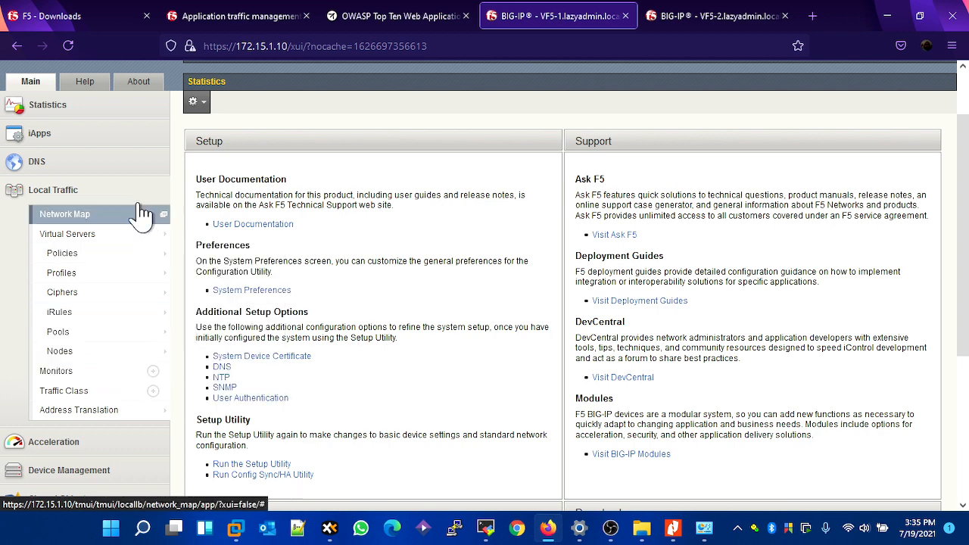
mouse_move(156, 330)
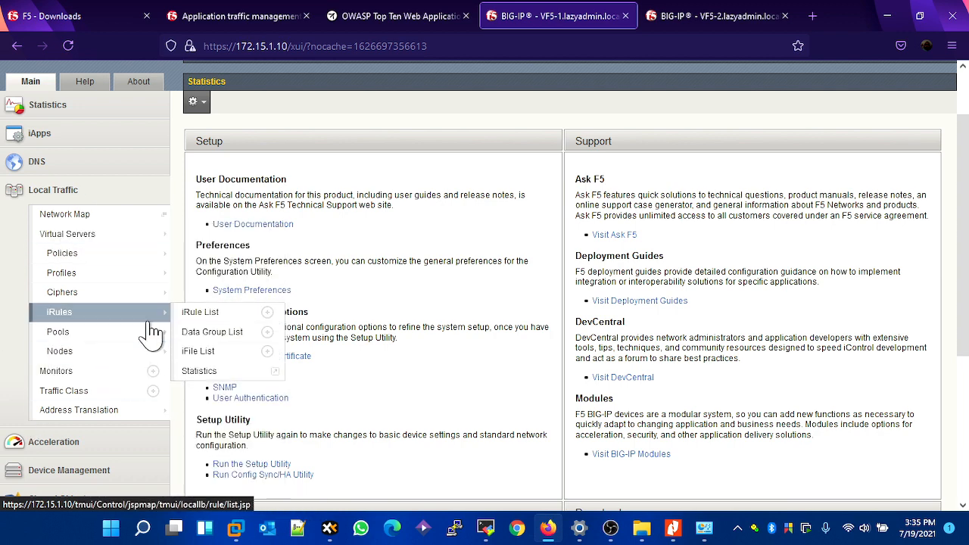